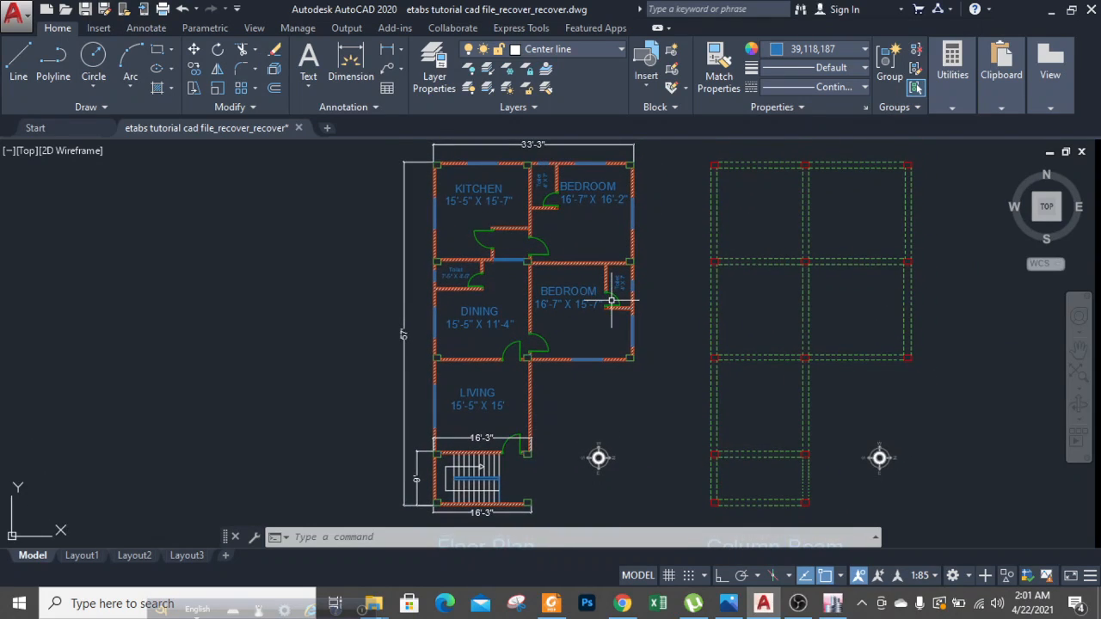
Examine the floor plan from the staircase up through the living, dining, toilet, bedroom and kitchen areas.
scroll(611, 301, "down", 3)
scroll(522, 452, "up", 3)
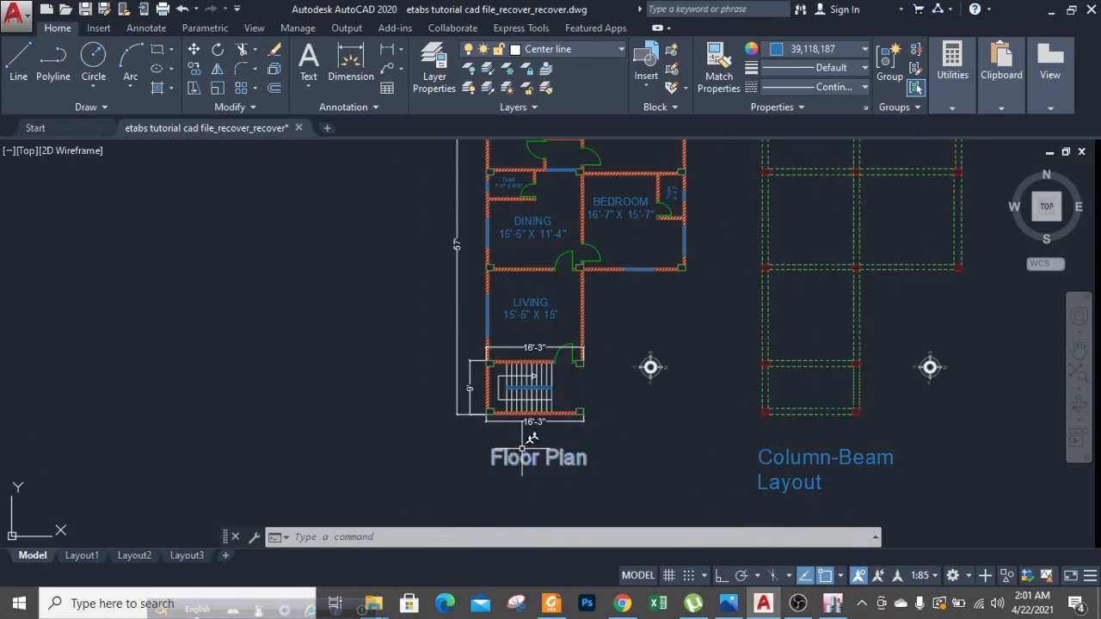
scroll(522, 449, "up", 4)
scroll(637, 418, "up", 2)
scroll(668, 386, "down", 1)
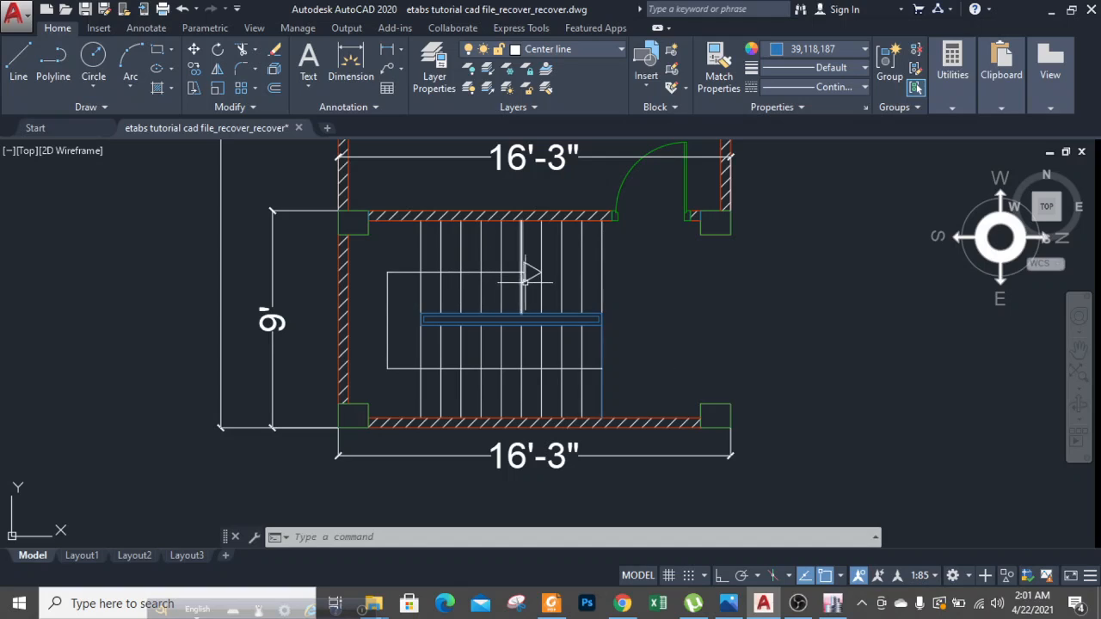
mouse_move(595, 282)
middle_mouse_down()
mouse_move(425, 415)
mouse_move(517, 415)
middle_mouse_up()
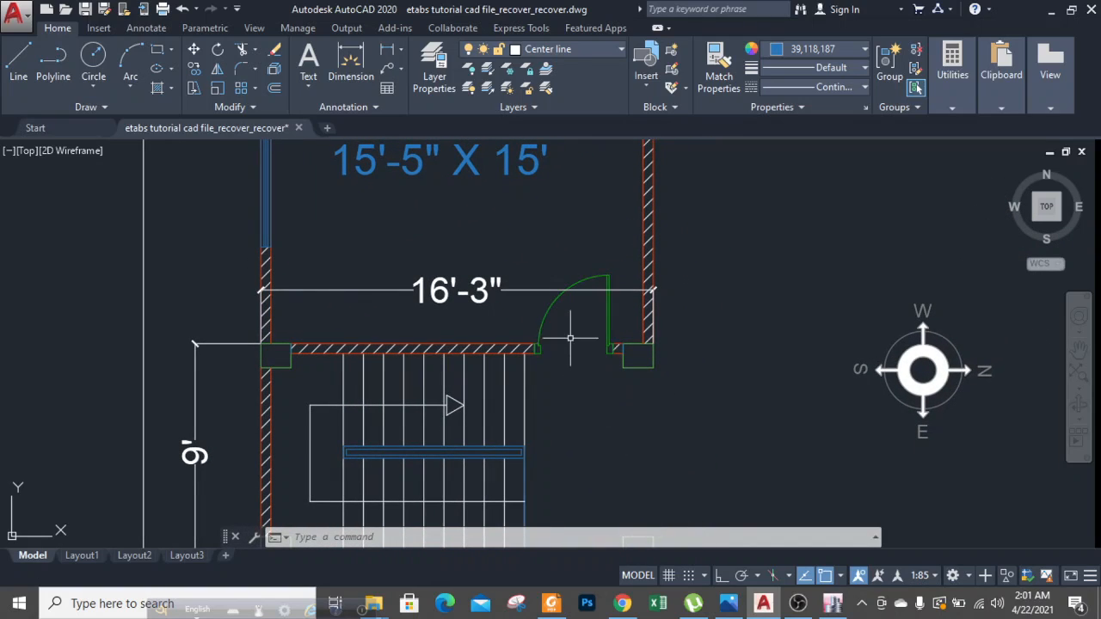
middle_click_drag(588, 318, 590, 469)
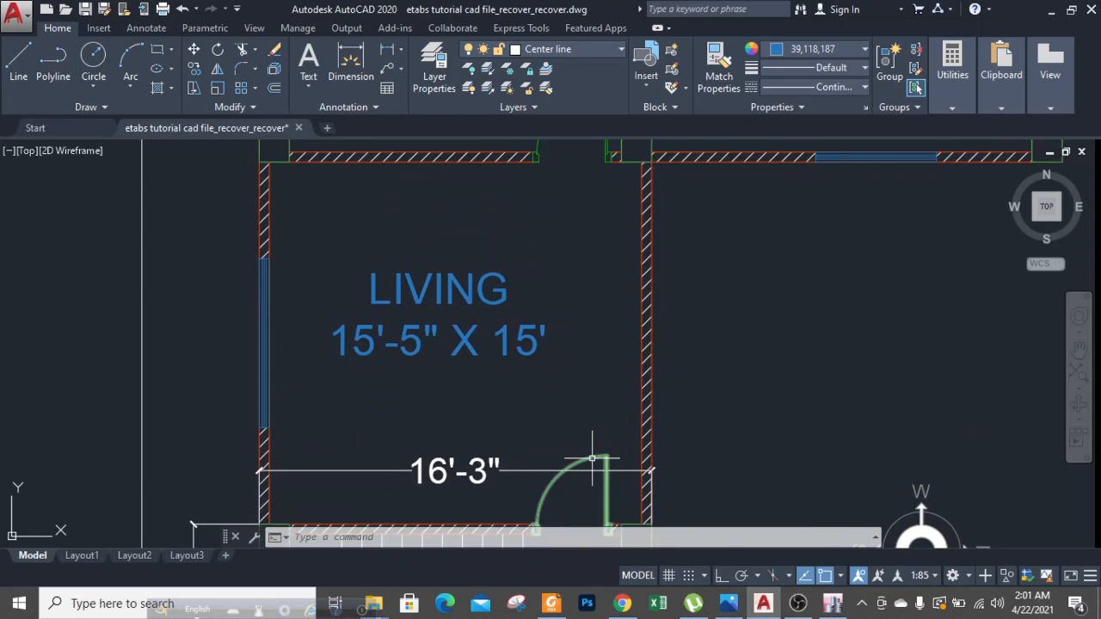
scroll(559, 379, "down", 2)
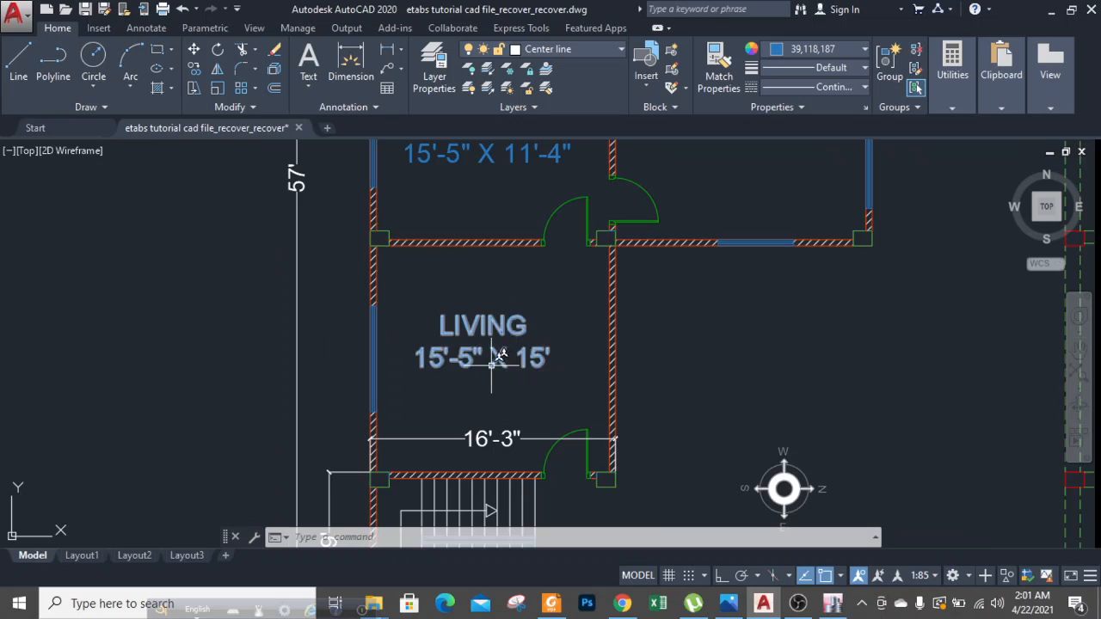
middle_click_drag(562, 340, 550, 448)
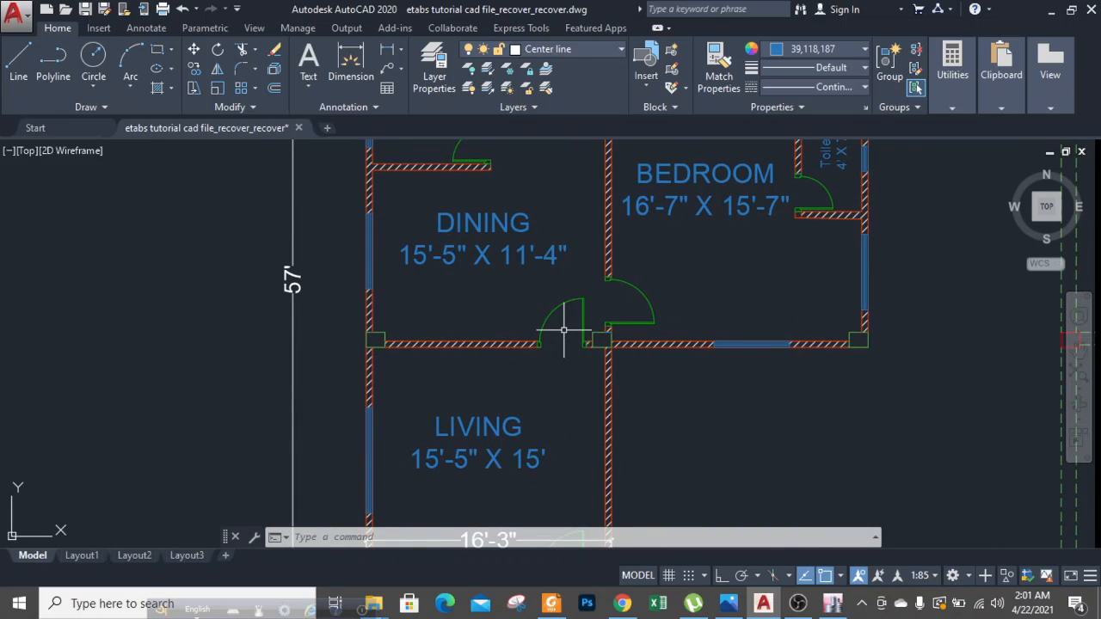
middle_click_drag(504, 275, 461, 378)
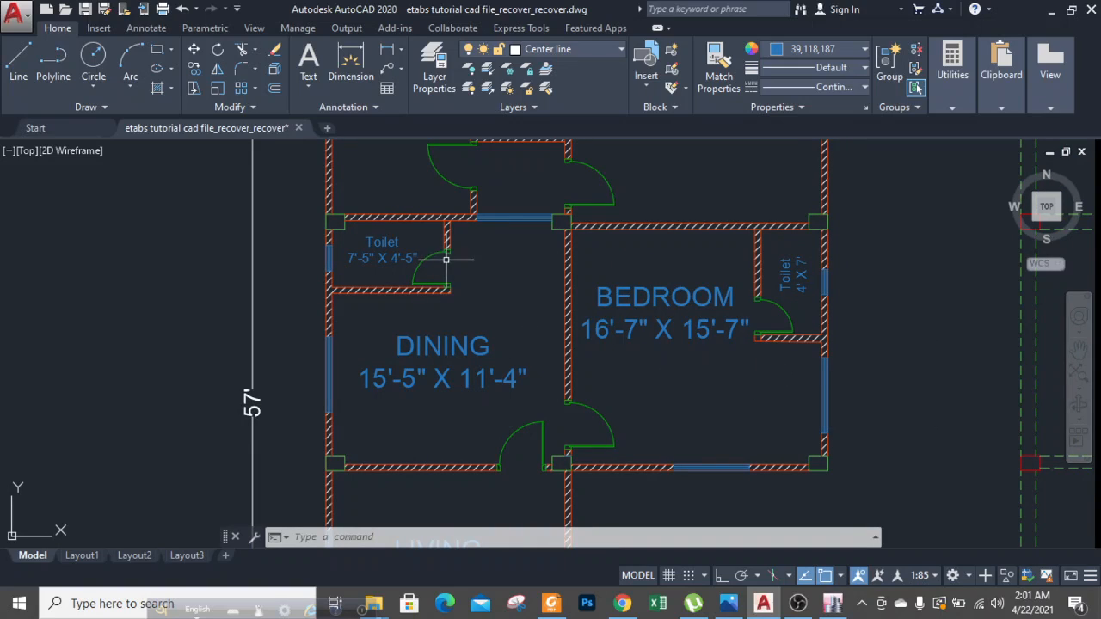
middle_click_drag(488, 283, 455, 421)
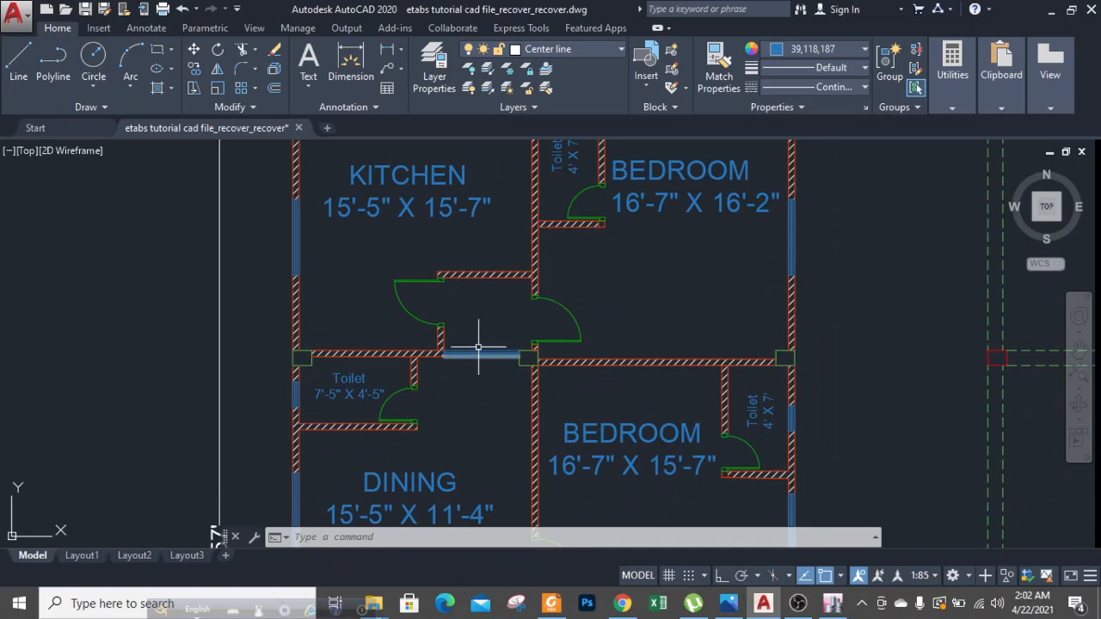
middle_click_drag(474, 366, 479, 464)
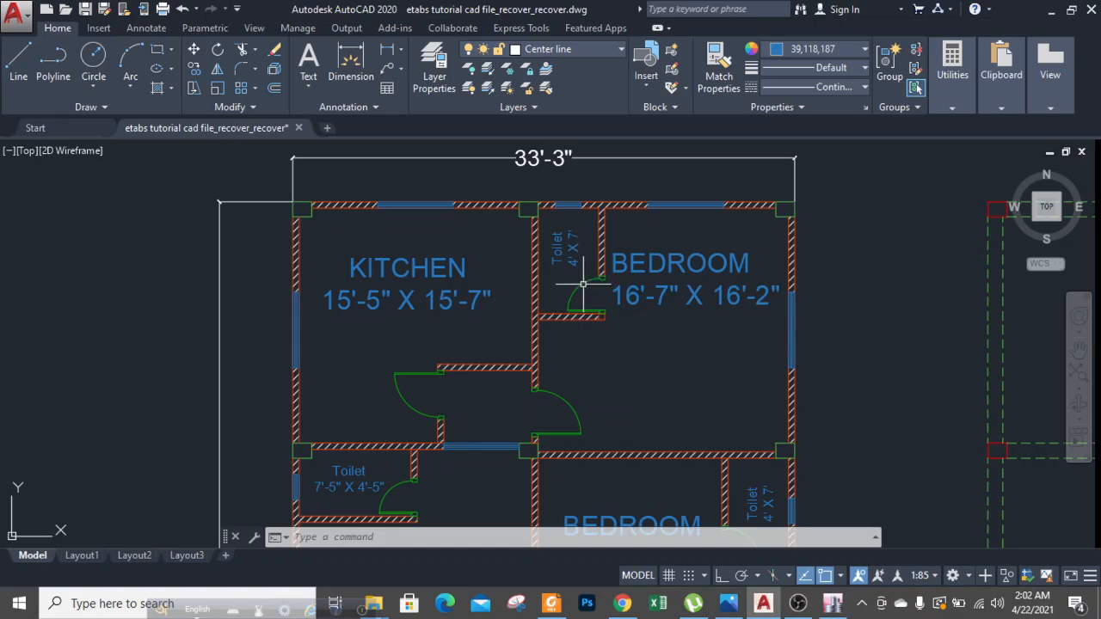
scroll(448, 240, "down", 5)
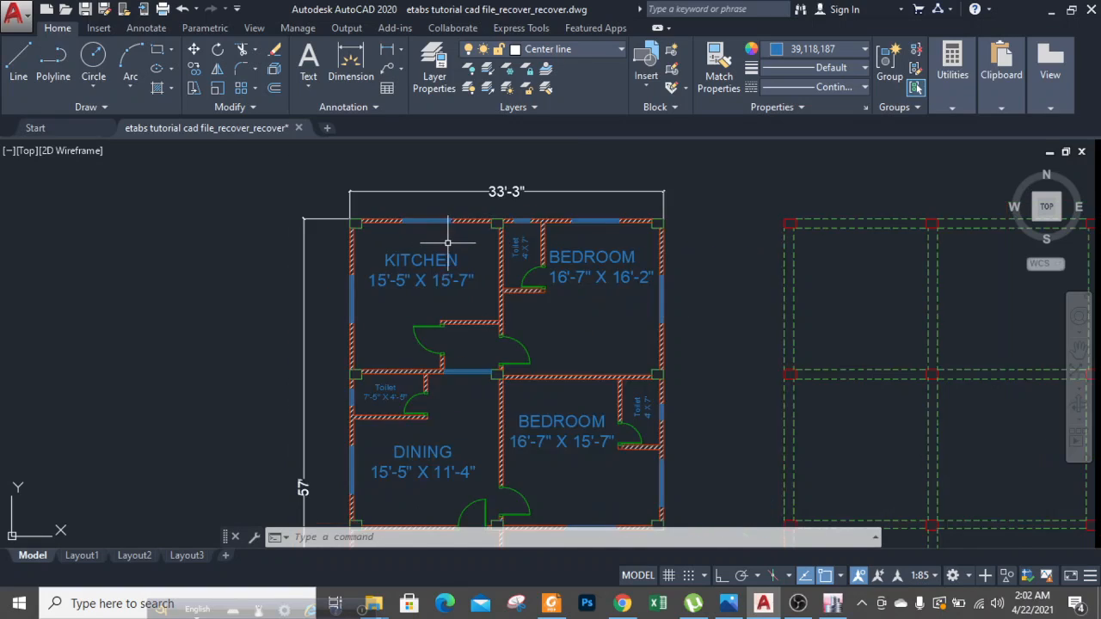
Examine the Column-Beam Layout beside the floor plan, including its column positions and connecting beams.
scroll(572, 283, "up", 2)
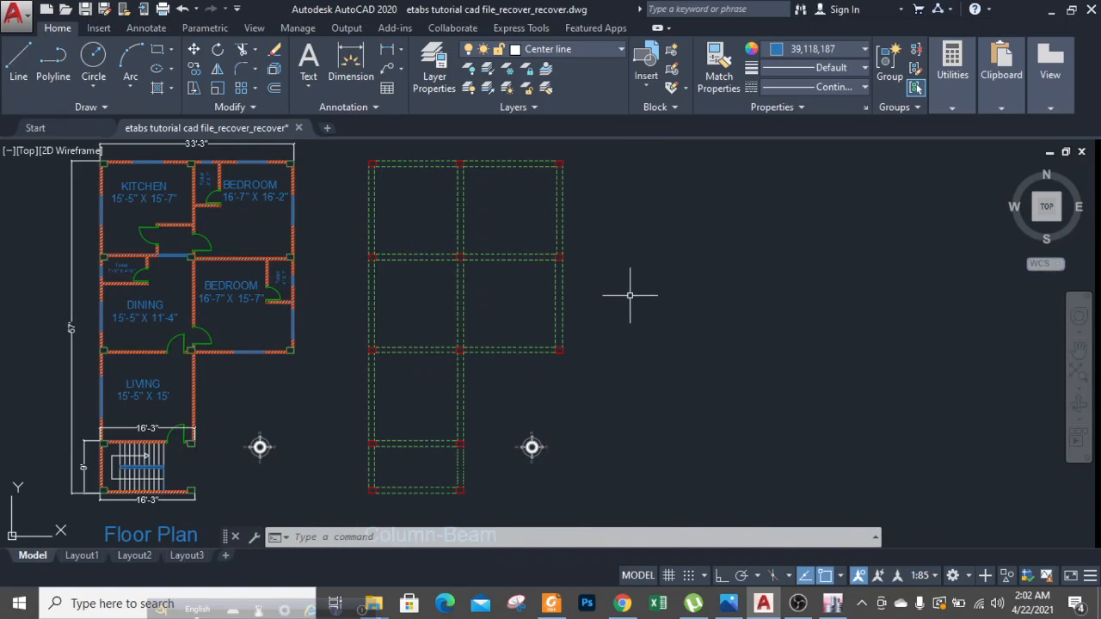
mouse_move(590, 341)
middle_mouse_down()
mouse_move(599, 264)
mouse_move(607, 319)
middle_mouse_up()
scroll(607, 314, "down", 2)
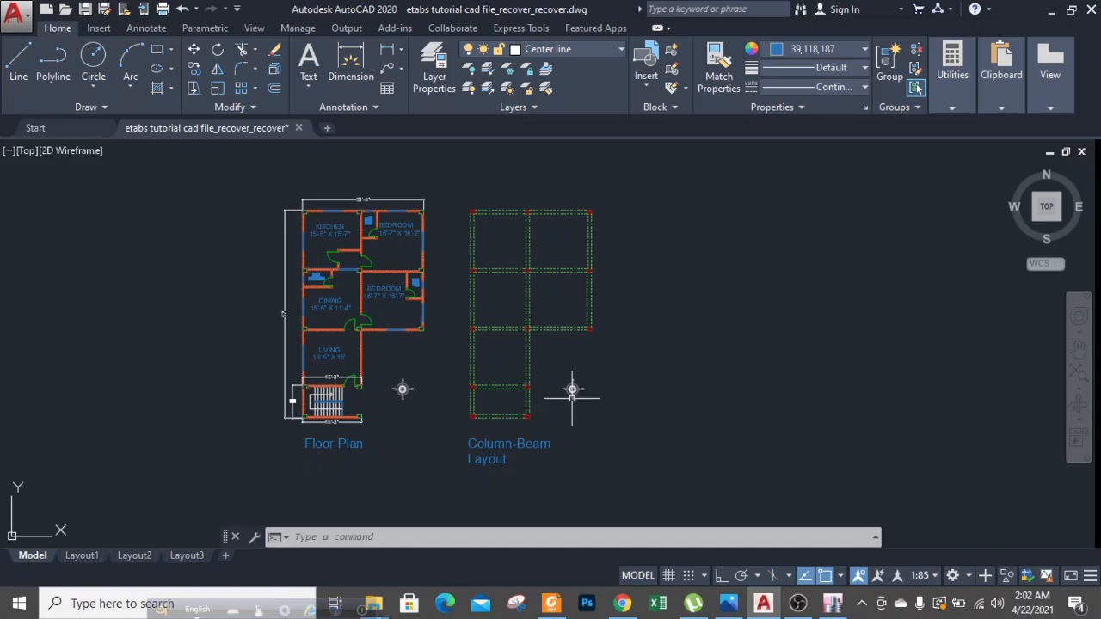
scroll(473, 213, "up", 5)
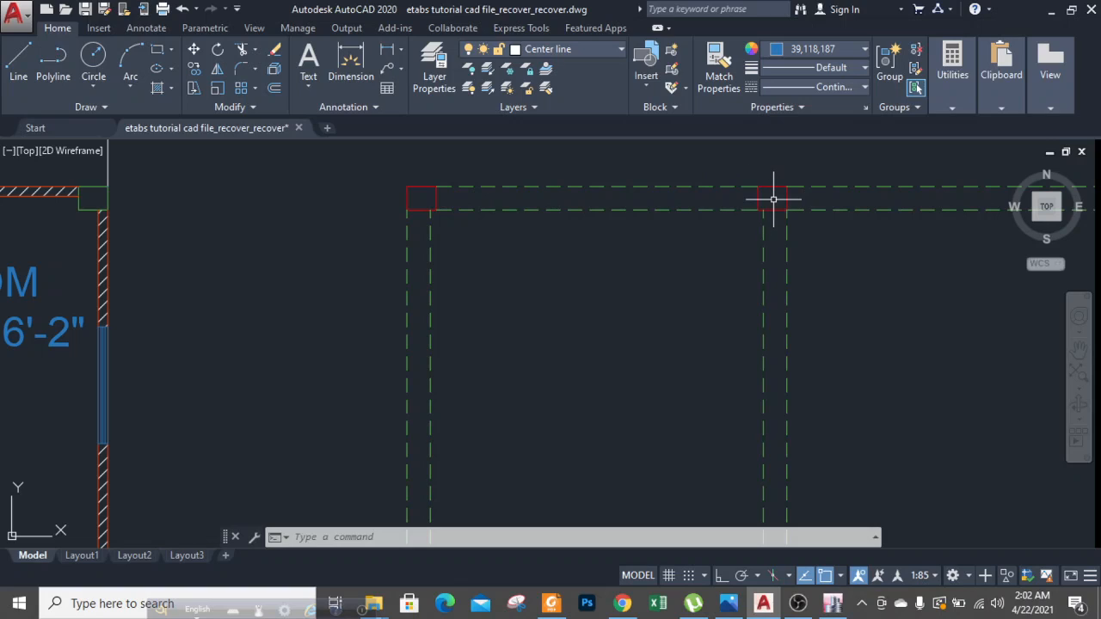
scroll(427, 224, "down", 4)
scroll(563, 225, "up", 3)
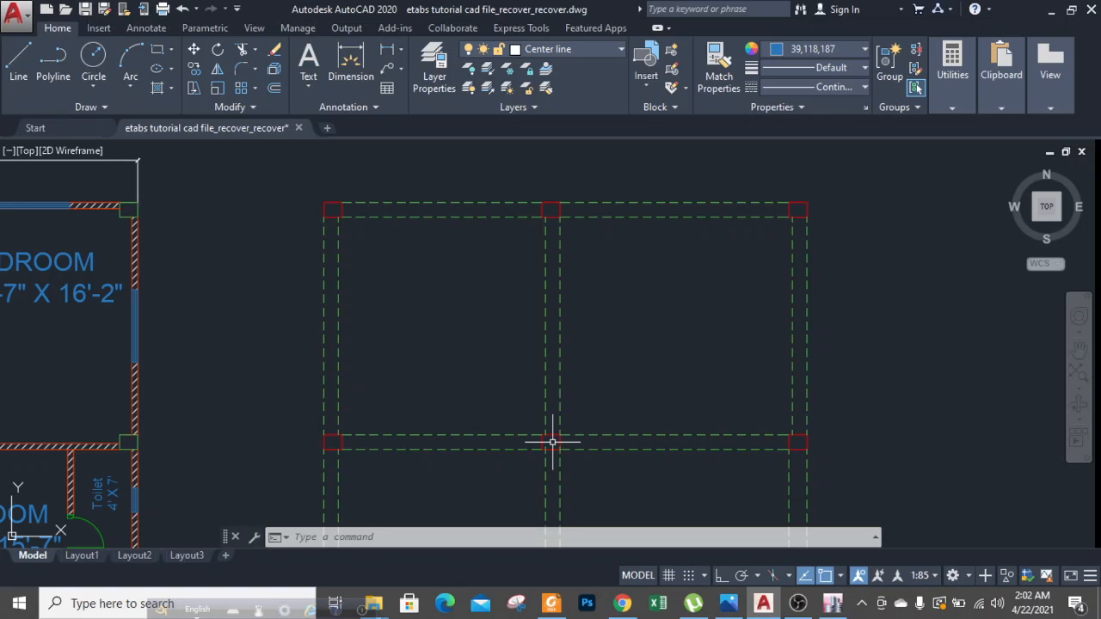
scroll(531, 422, "down", 5)
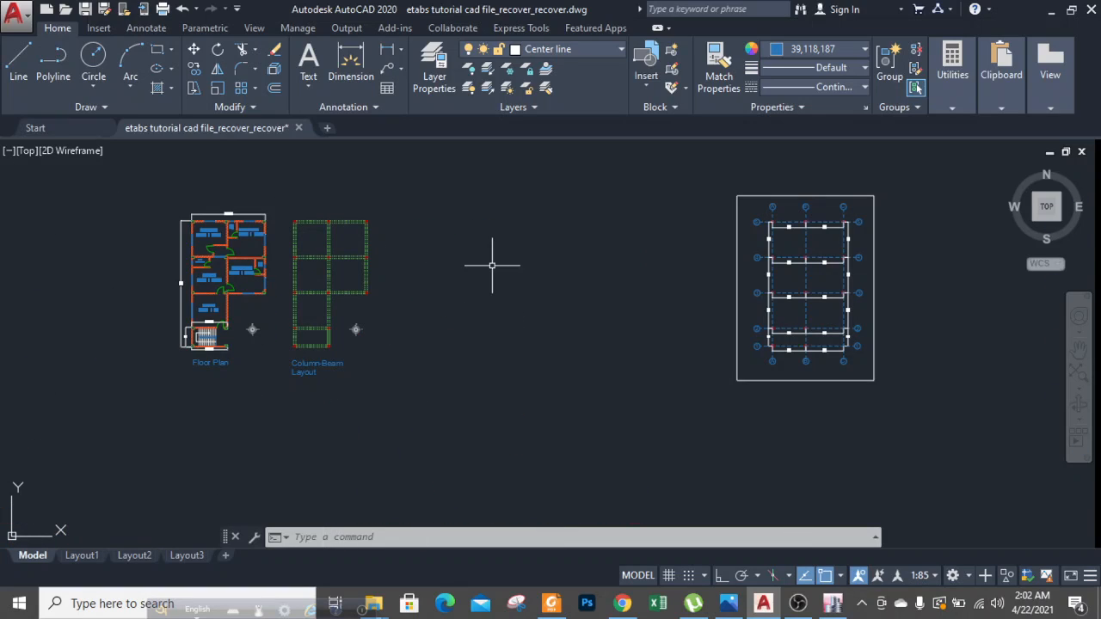
Examine the framed column centre-line plan, checking the bay spacings between grid lines A to C and 5 to 2.
scroll(746, 277, "up", 4)
scroll(715, 393, "up", 3)
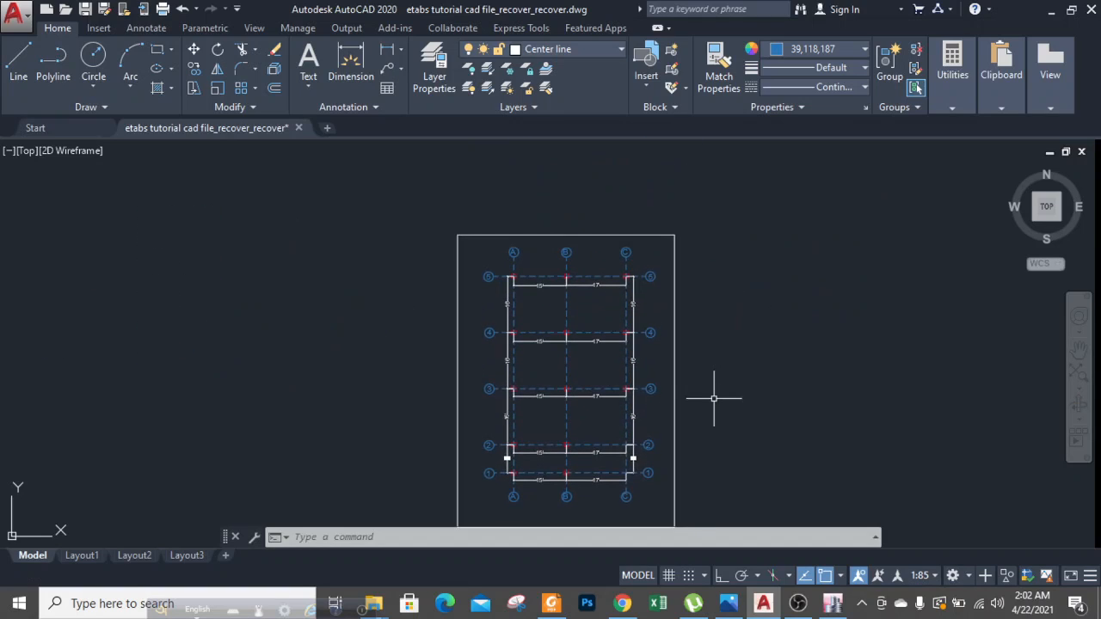
middle_click_drag(709, 390, 747, 392)
scroll(521, 215, "up", 4)
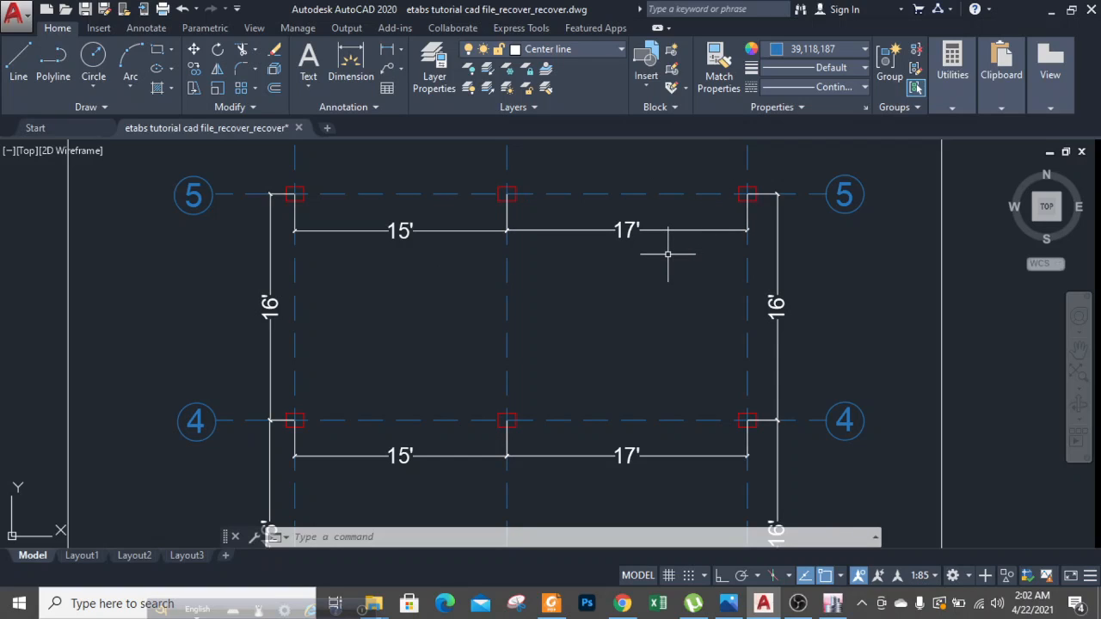
scroll(667, 254, "down", 2)
mouse_move(607, 321)
middle_mouse_down()
mouse_move(599, 339)
mouse_move(602, 239)
middle_mouse_up()
scroll(568, 348, "down", 2)
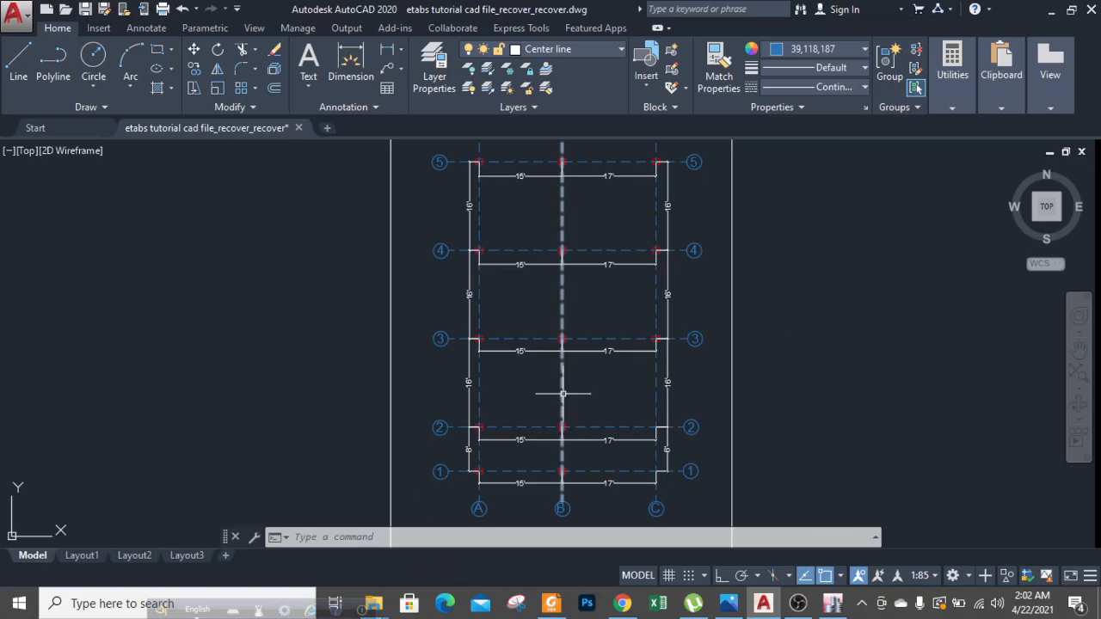
scroll(563, 279, "up", 2)
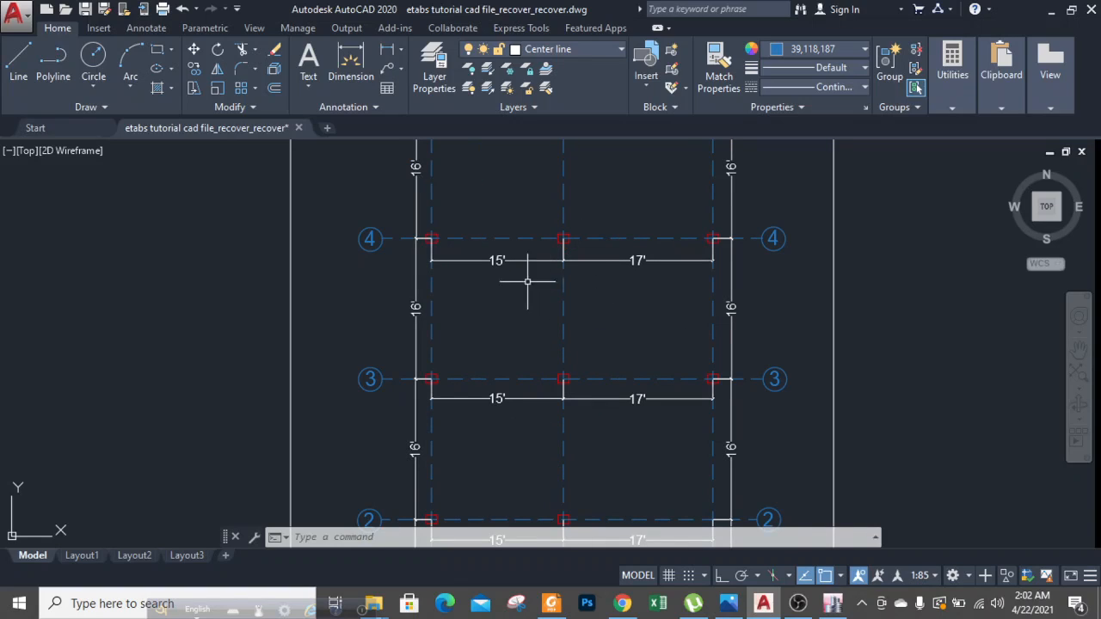
scroll(622, 300, "down", 2)
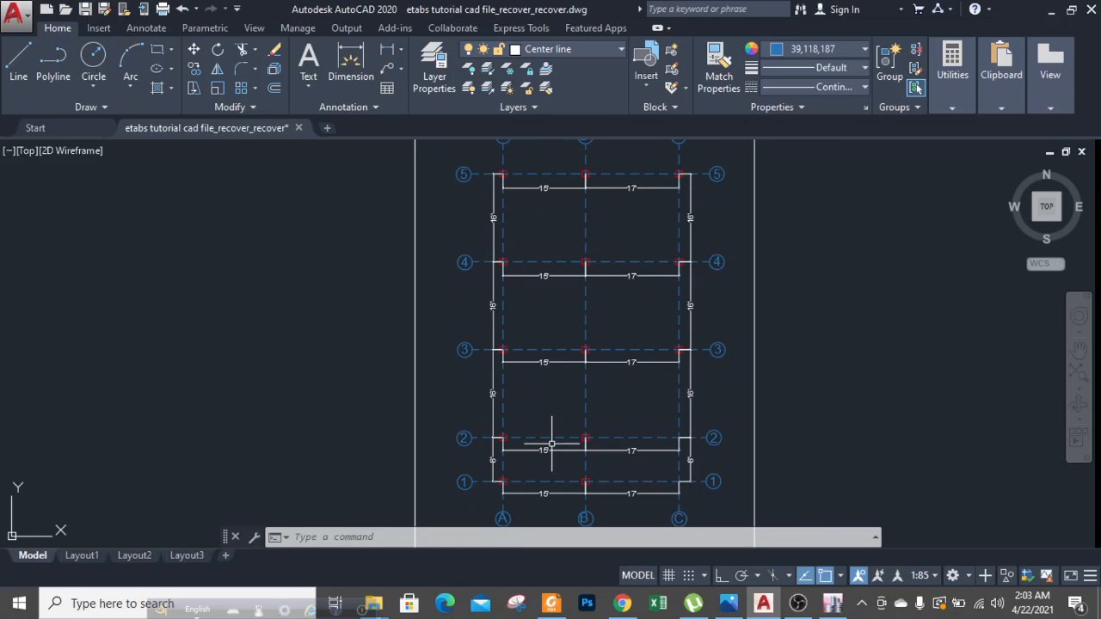
Inspect the column grid plan near lines 1 and 2, and follow grid line A up to line 5.
scroll(503, 479, "up", 2)
scroll(554, 357, "up", 2)
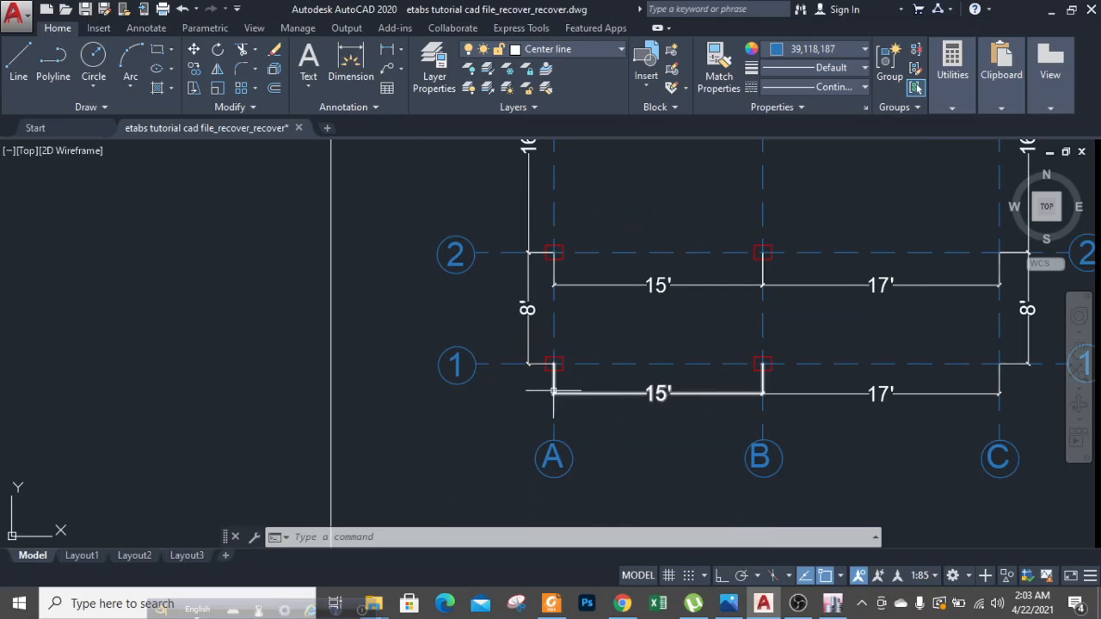
middle_click_drag(593, 287, 574, 526)
scroll(573, 525, "up", 2)
scroll(542, 406, "down", 2)
scroll(541, 366, "down", 2)
mouse_move(565, 258)
middle_mouse_down()
mouse_move(570, 312)
mouse_move(535, 393)
middle_mouse_up()
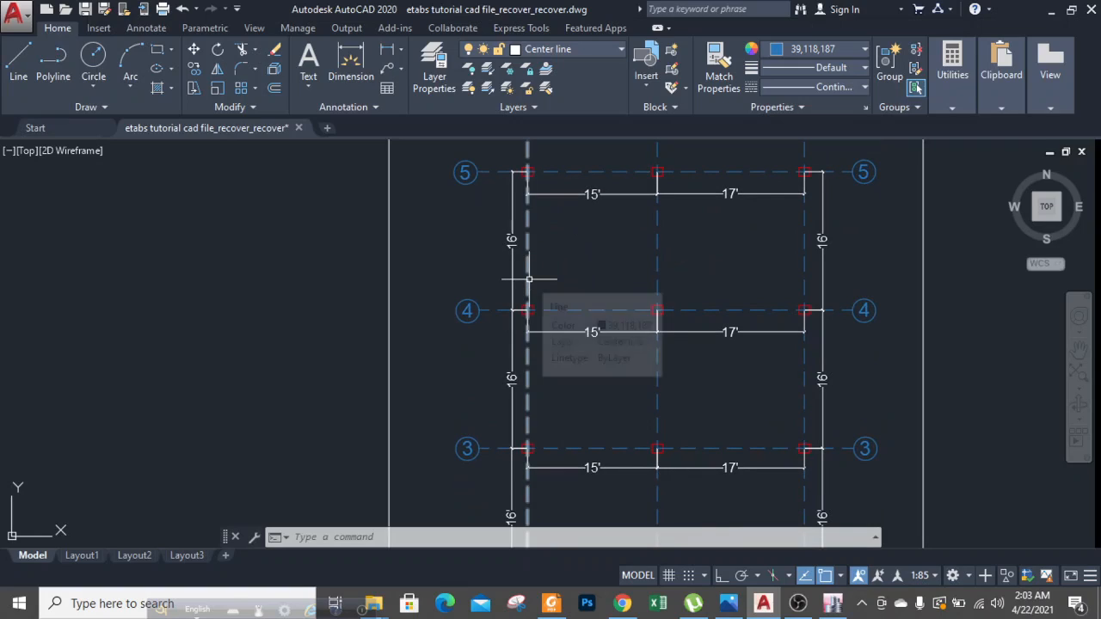
scroll(467, 257, "down", 2)
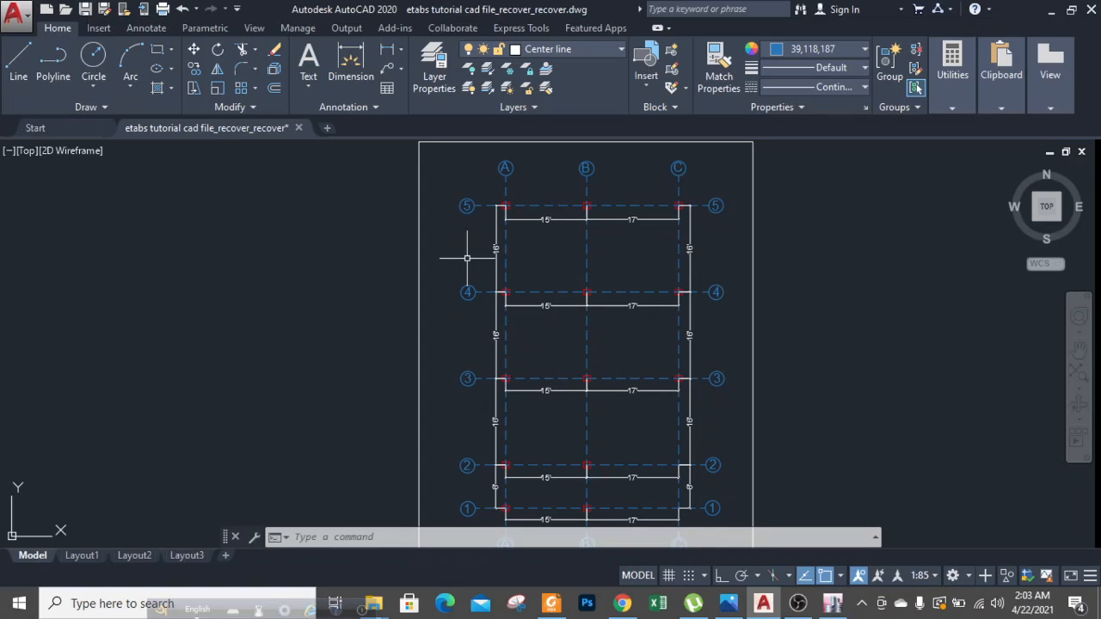
scroll(437, 233, "down", 2)
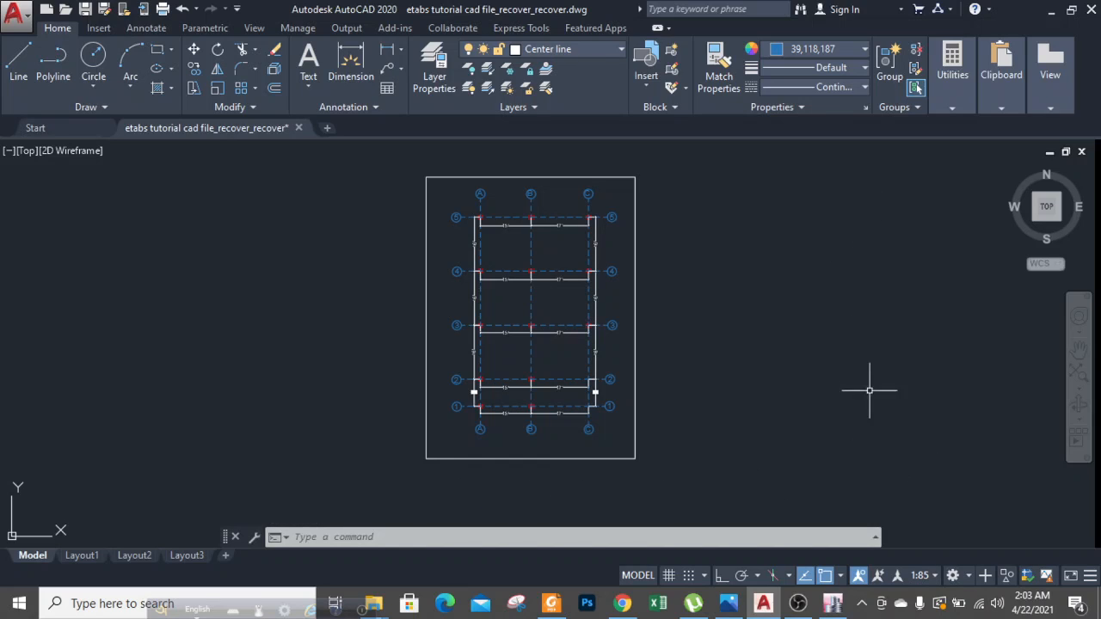
Switch to ETABS and start a new model using built-in settings with U.S. Customary units, AISC14, AISC 360-10 and ACI 318-14.
left_click(835, 603)
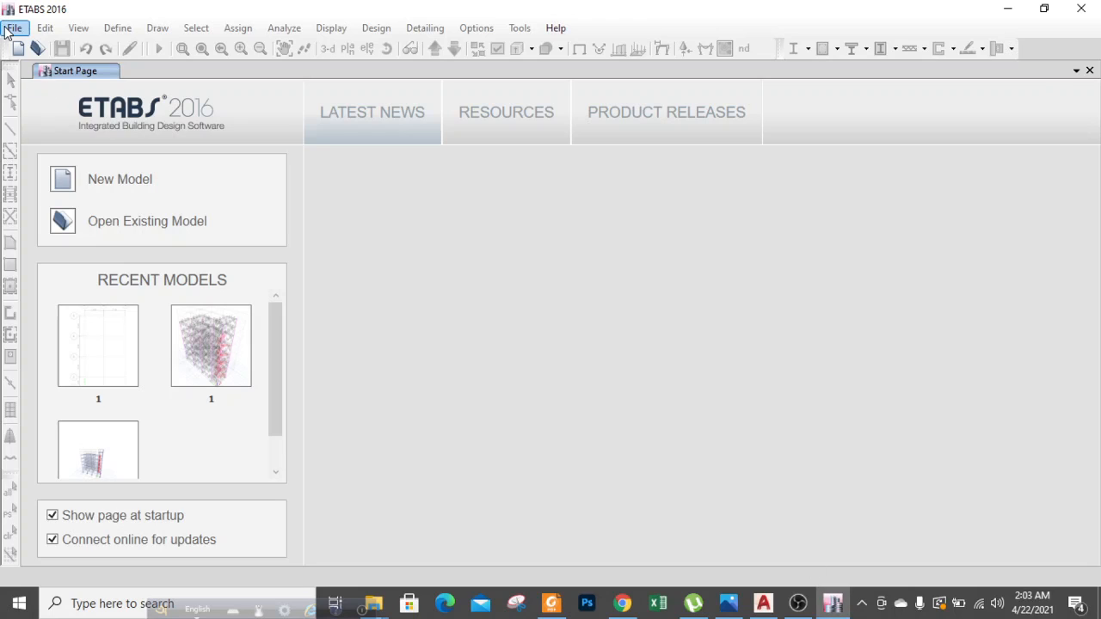
left_click(11, 29)
left_click(58, 47)
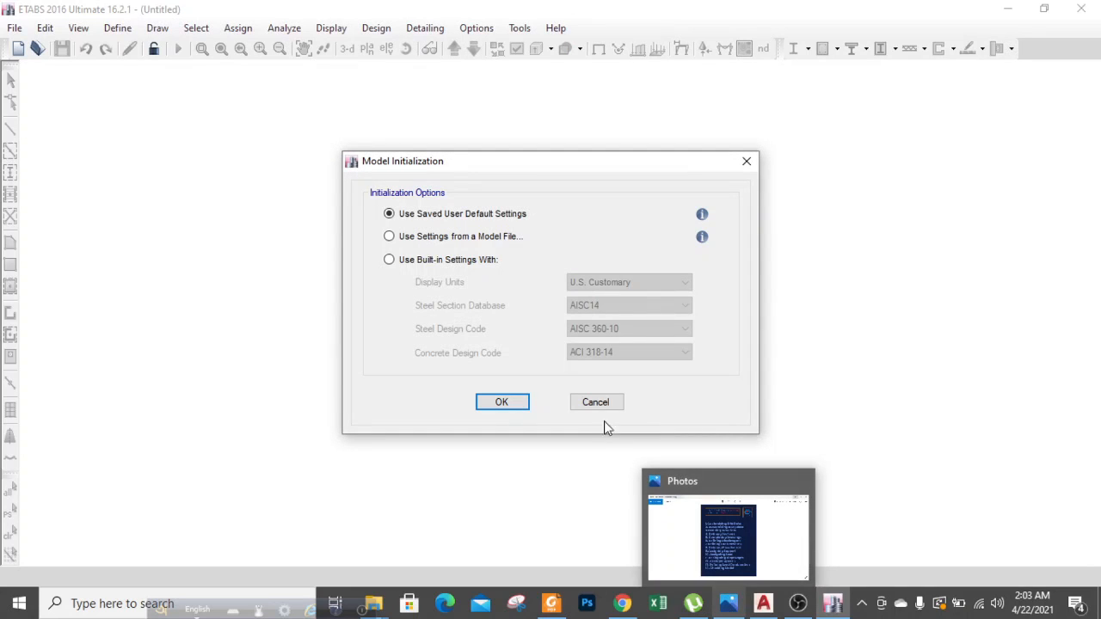
left_click(440, 262)
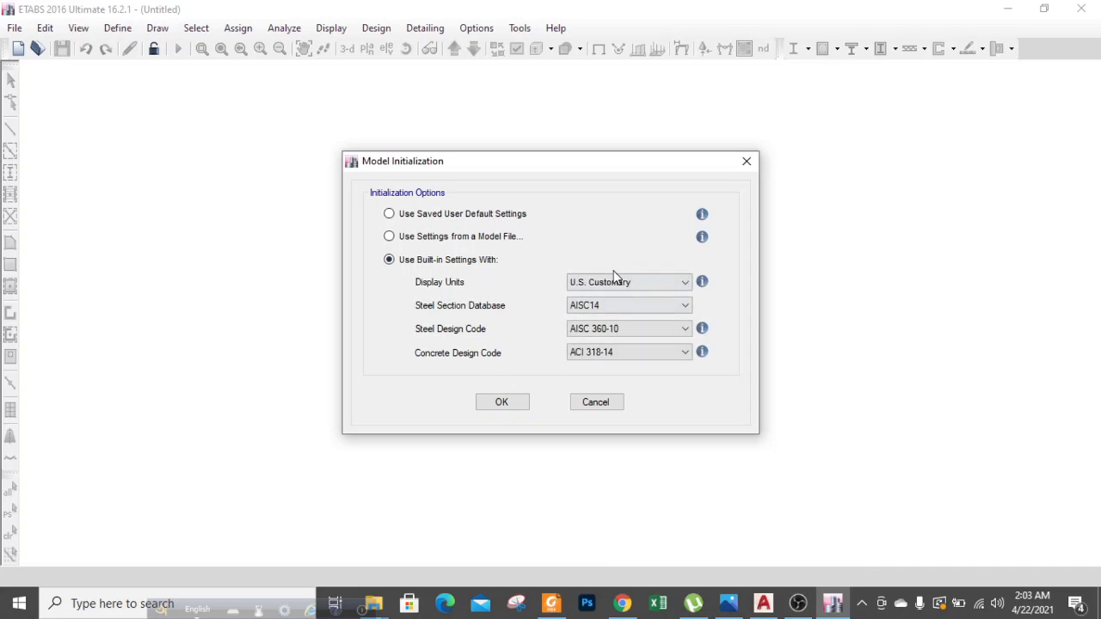
left_click(504, 401)
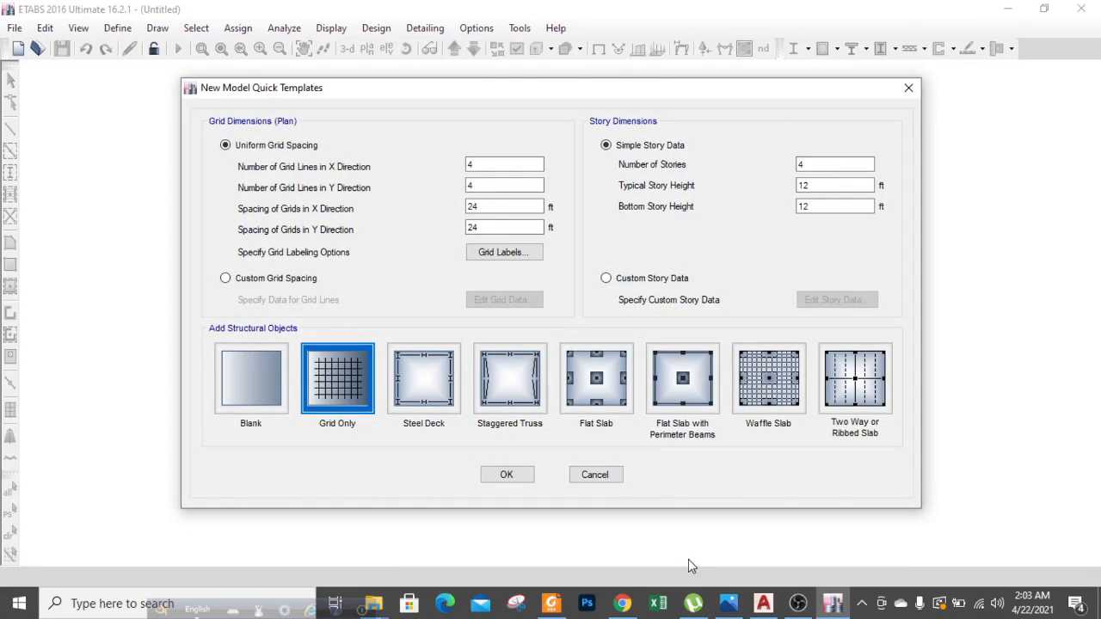
Consult the ETABS modeling checklist image in Photos, and set custom grid spacing with the grid data displayed as spacing.
left_click(727, 603)
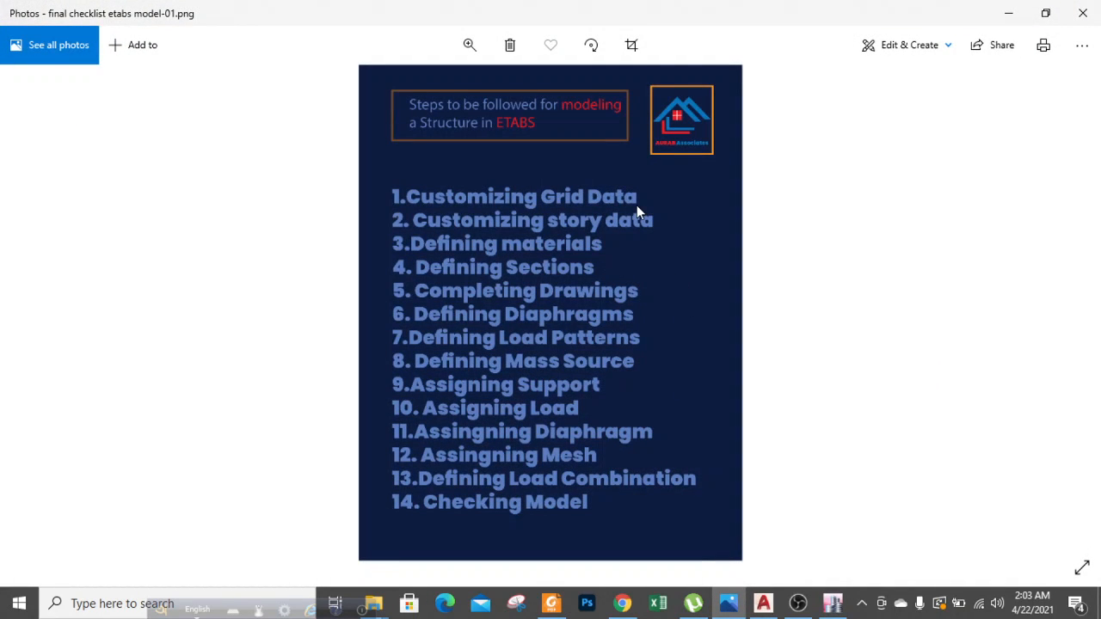
left_click(1008, 13)
left_click(298, 278)
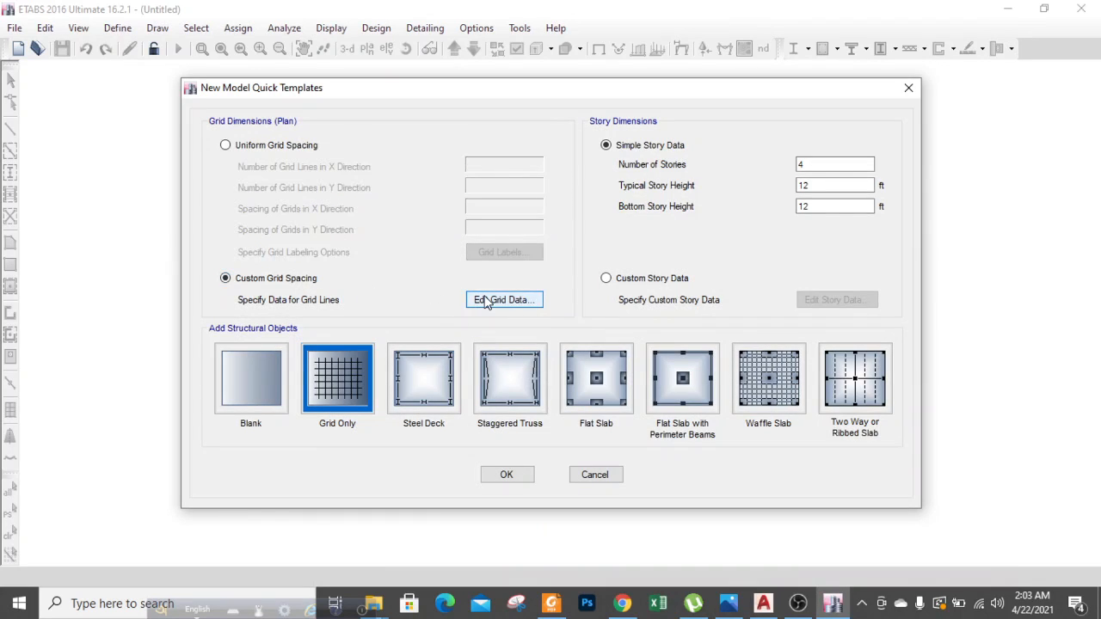
left_click(486, 301)
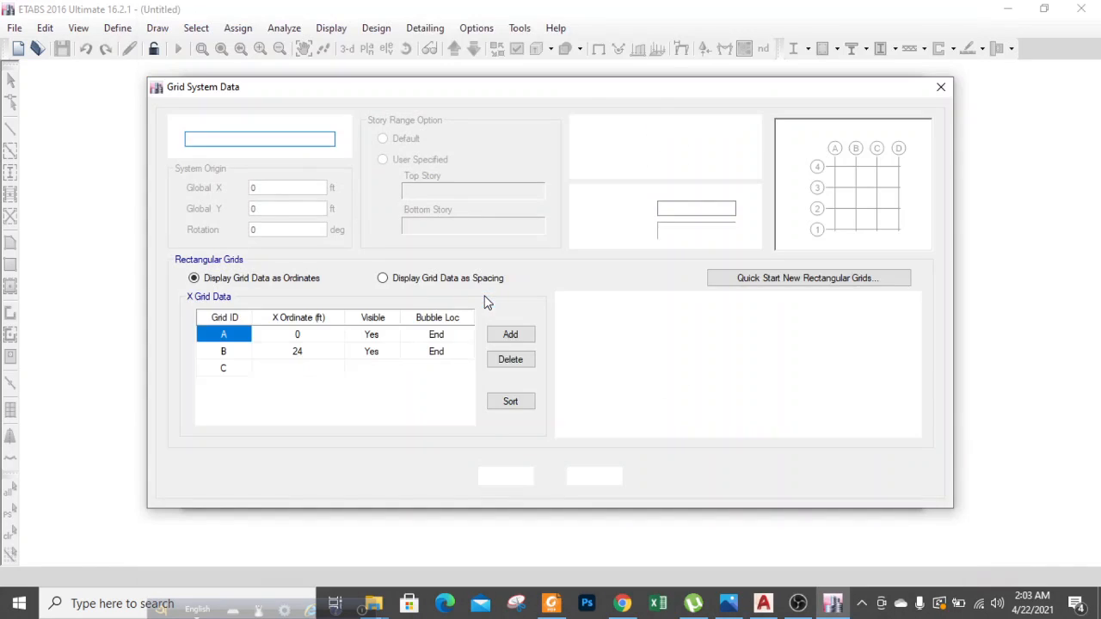
left_click(422, 278)
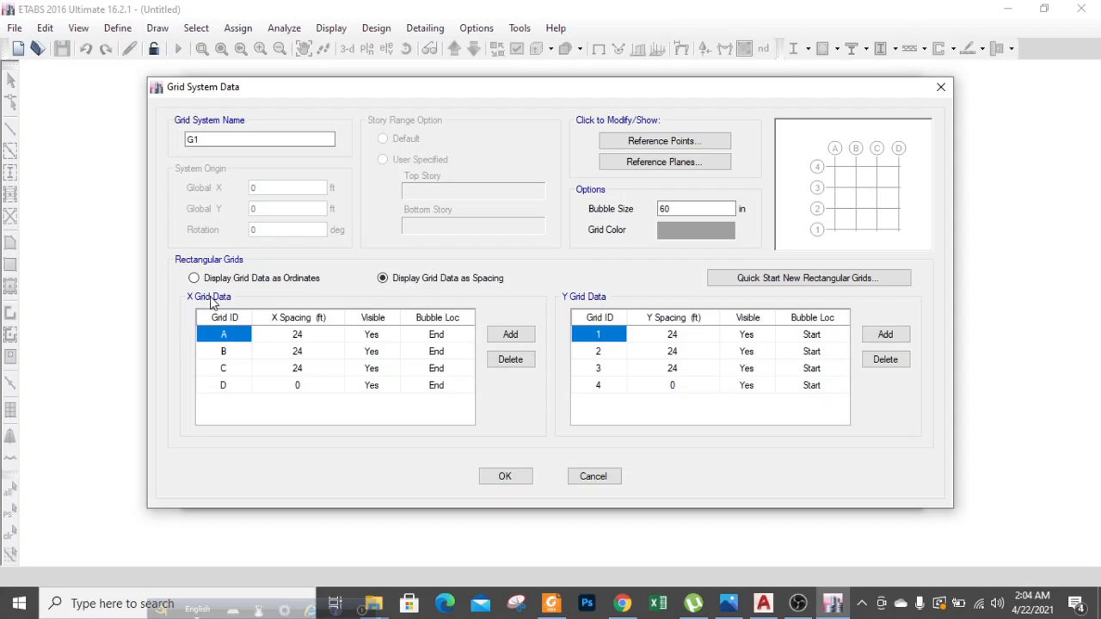
Check the grid line labels and spacings around lines 1 and 2 in the AutoCAD drawing, and return to ETABS.
left_click(763, 603)
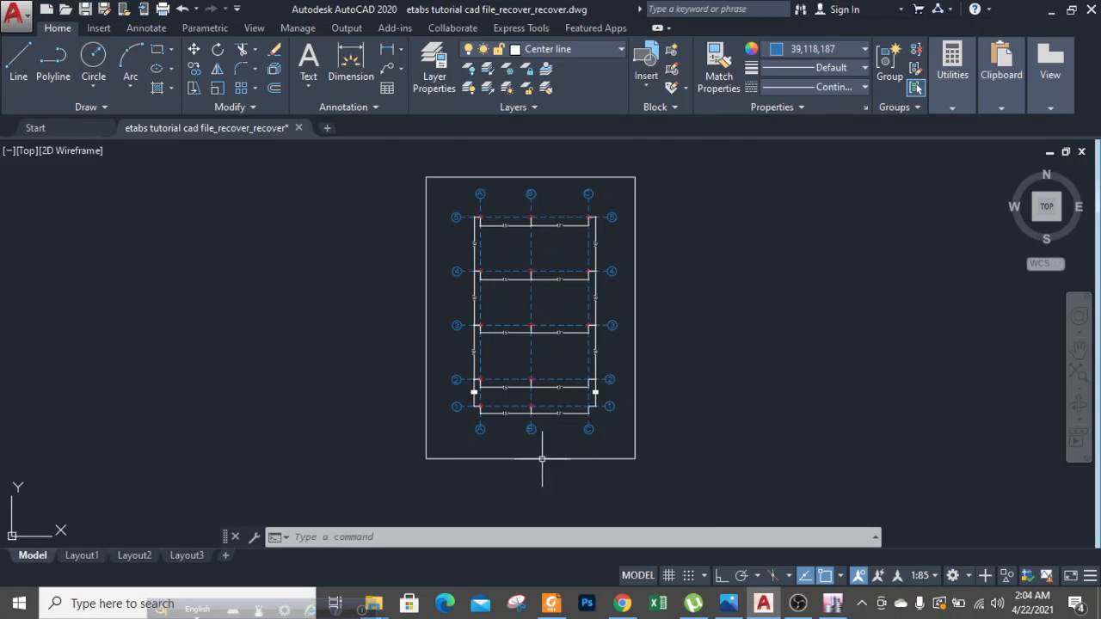
scroll(528, 449, "up", 3)
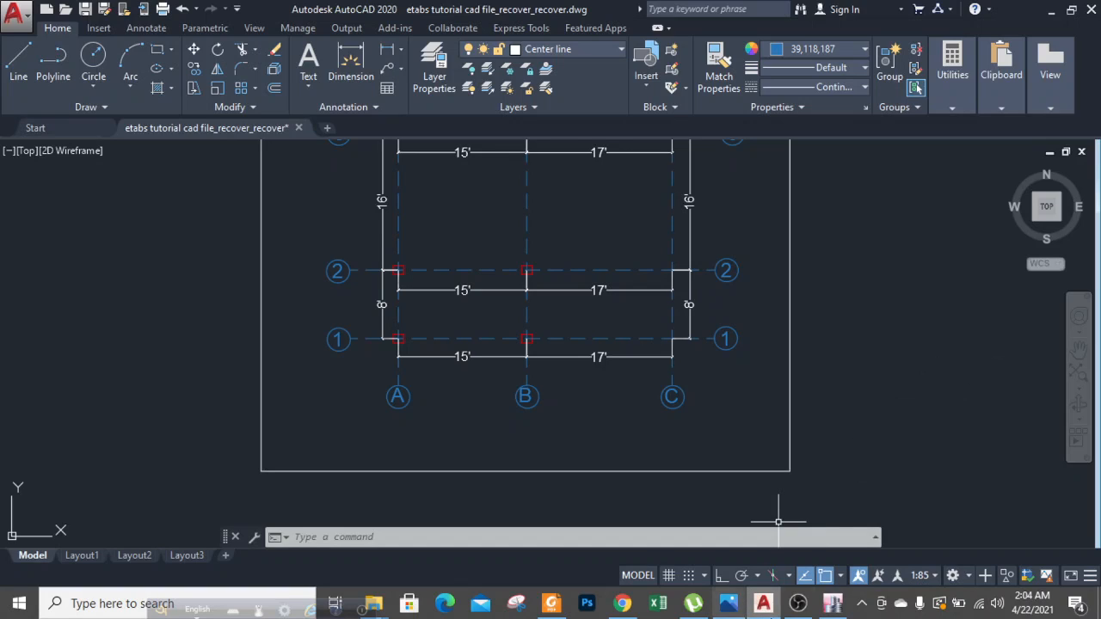
left_click(831, 603)
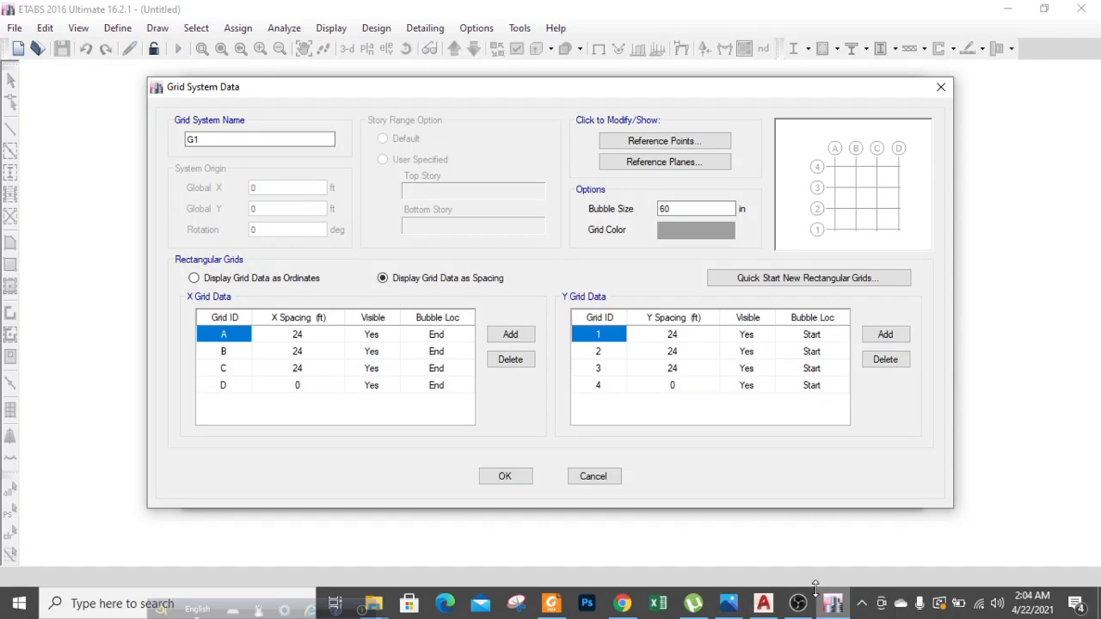
Set the X grid spacings to 15 ft for line A, 17 ft for line B and 0 for line C, and delete line D.
left_click(294, 334)
type("15")
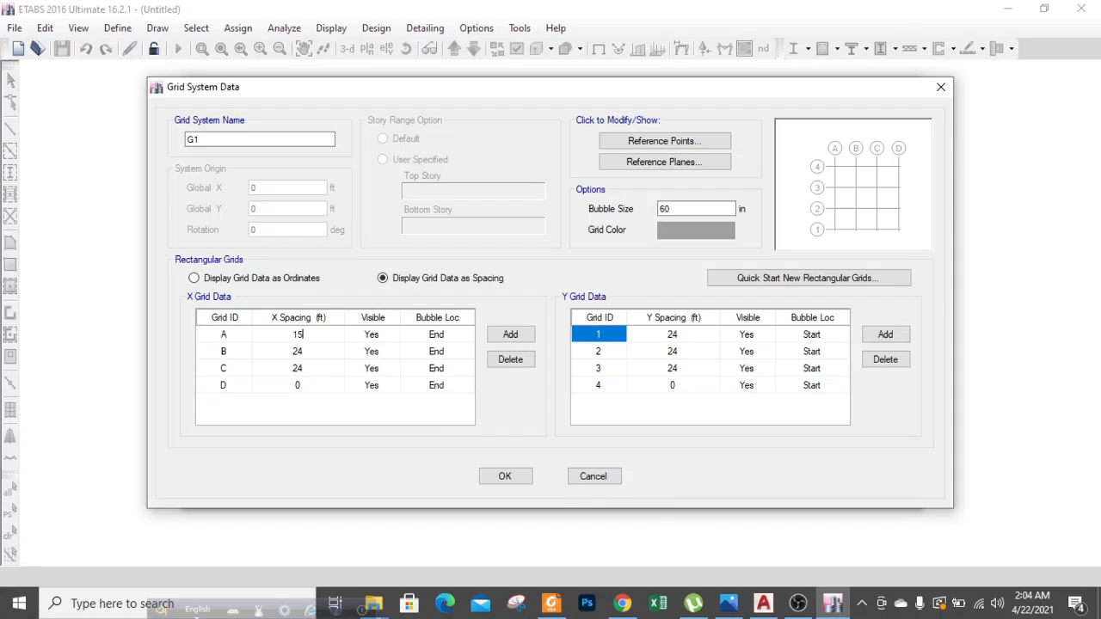
left_click(298, 351)
type("1")
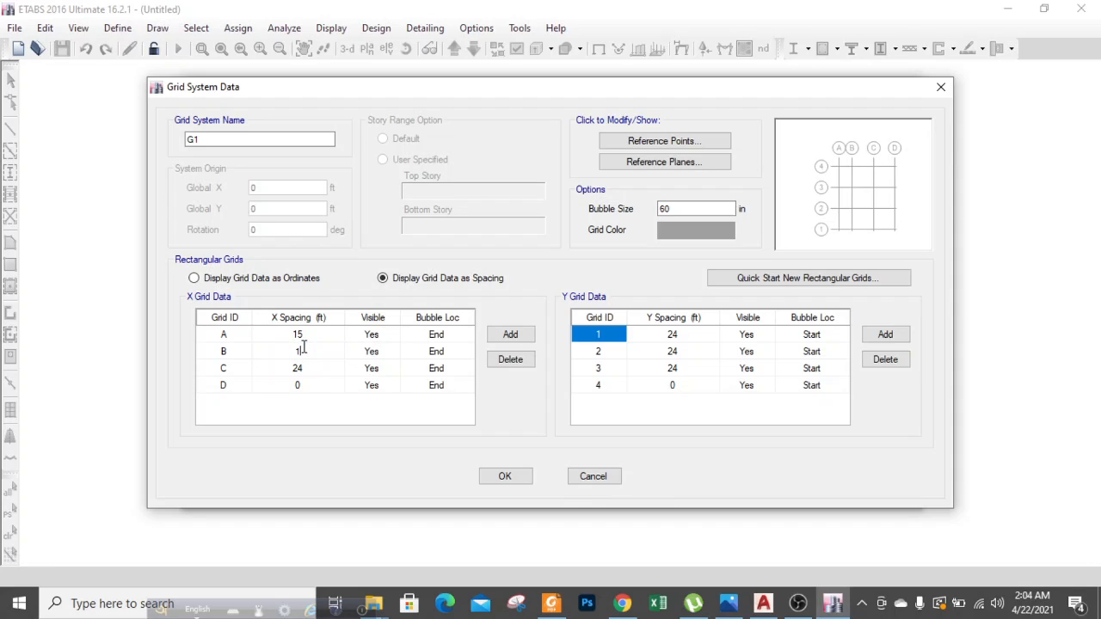
type("7")
left_click(297, 368)
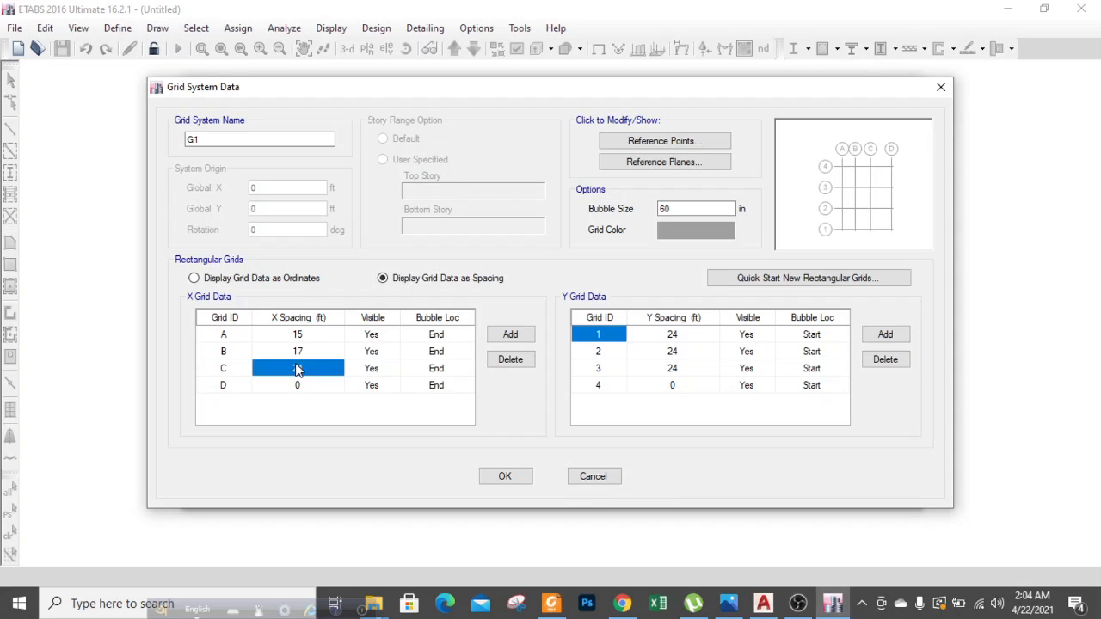
type("6")
left_click(244, 391)
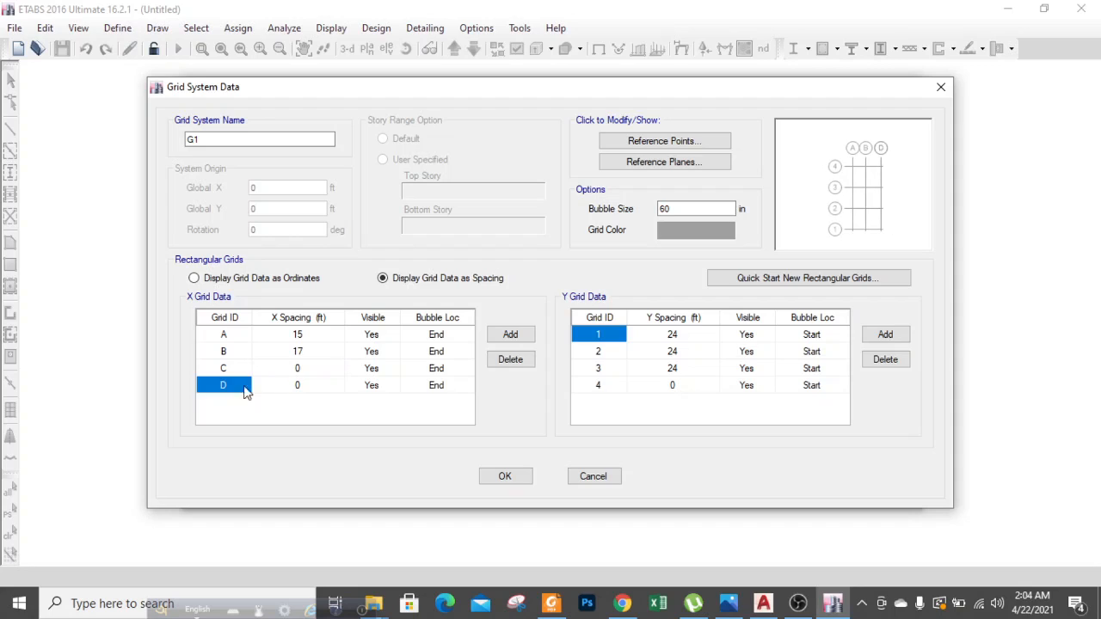
left_click(505, 361)
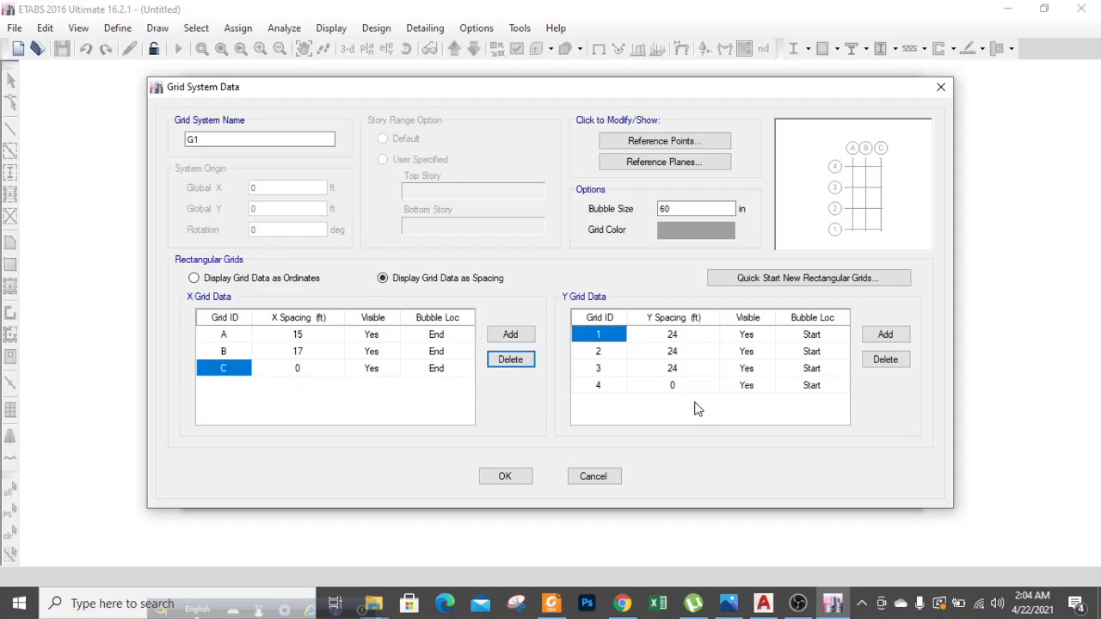
Switch to AutoCAD to read the spacings between grid lines 1 to 5 on the column plan, and return to ETABS.
left_click(763, 603)
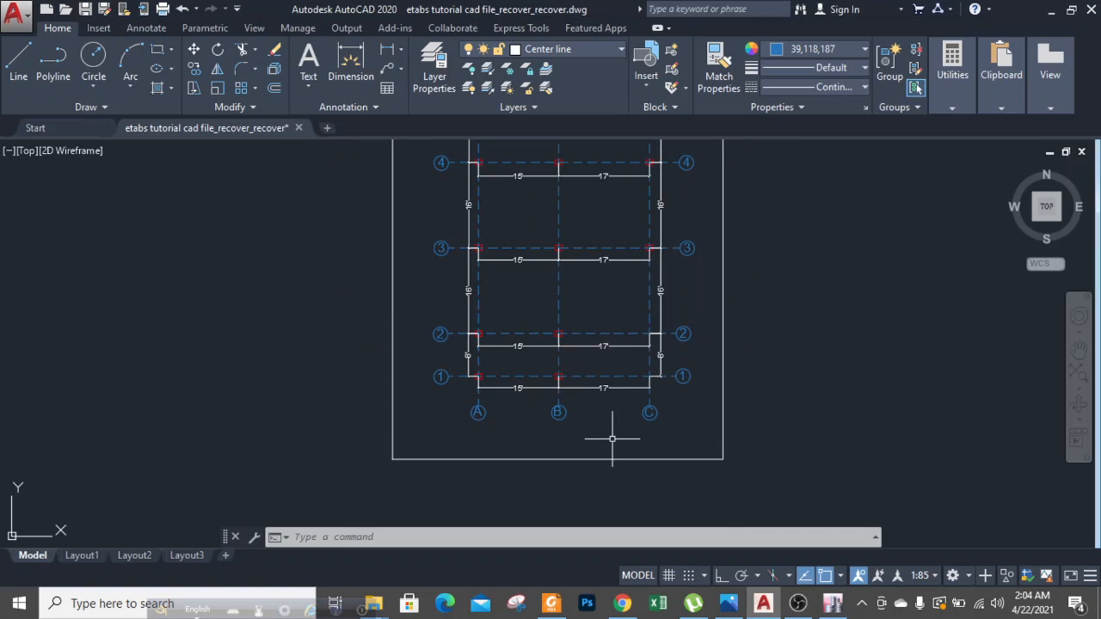
scroll(611, 439, "down", 2)
scroll(556, 379, "up", 5)
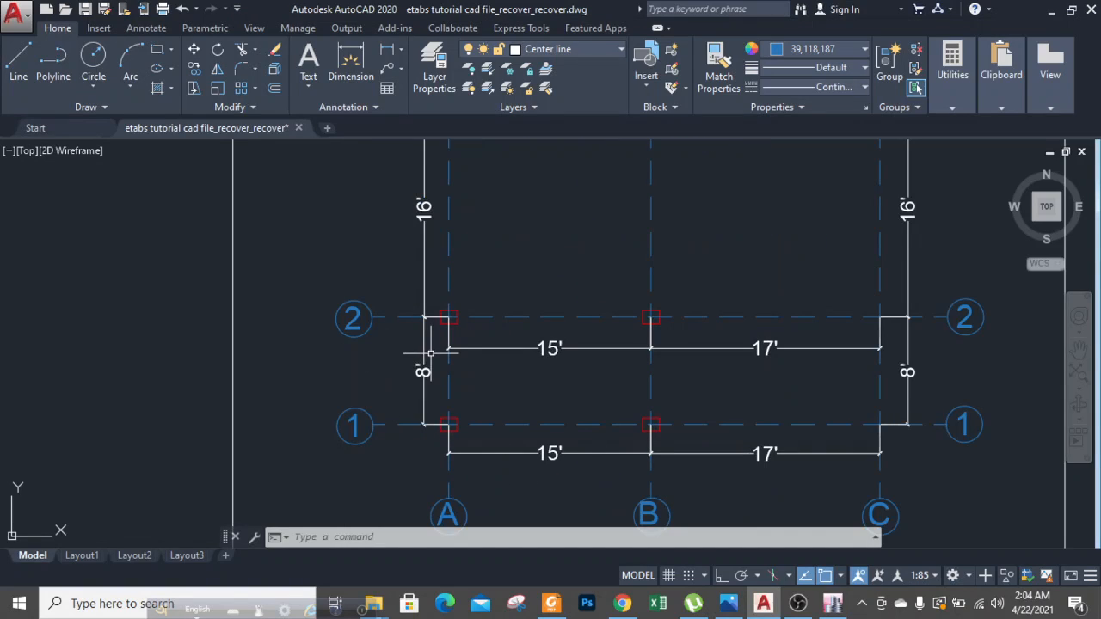
middle_click_drag(507, 293, 504, 454)
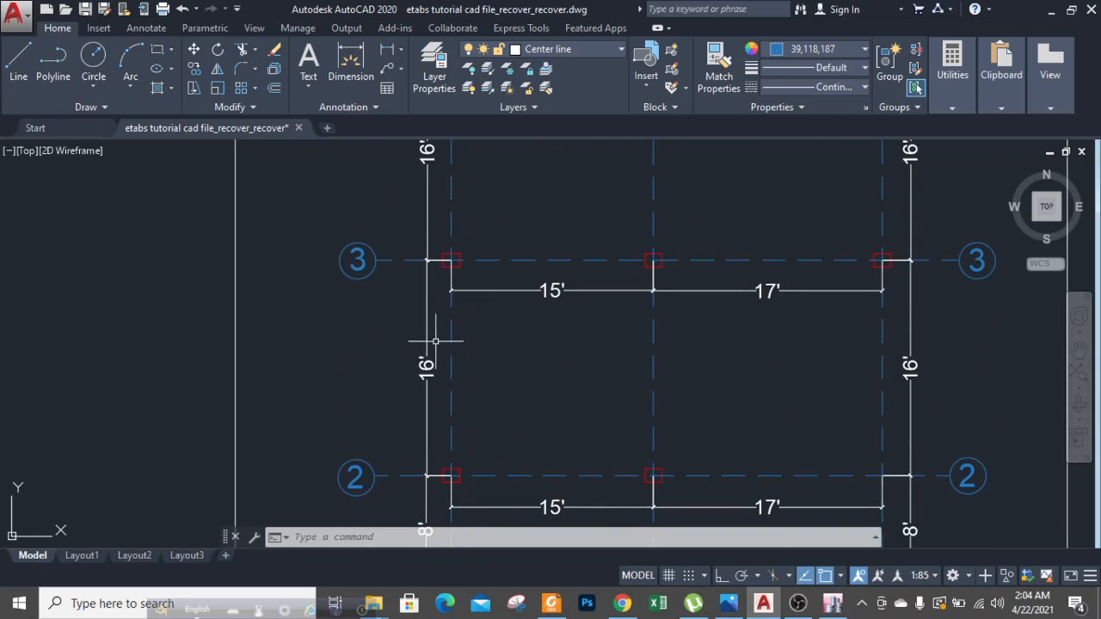
middle_click_drag(487, 300, 484, 469)
middle_click_drag(436, 255, 436, 359)
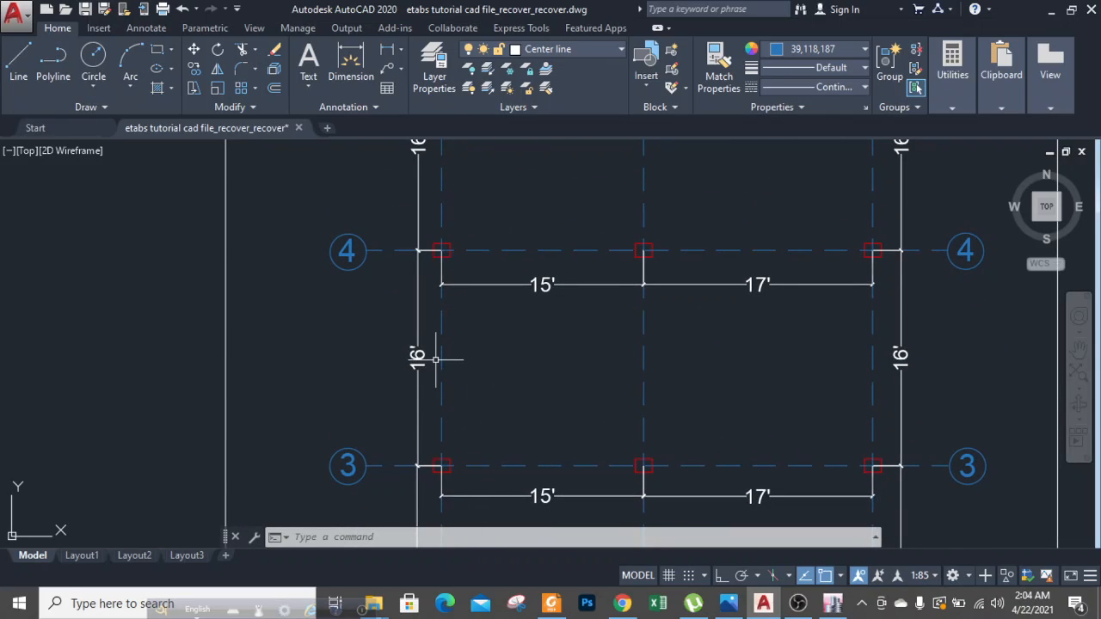
middle_click_drag(513, 322, 511, 527)
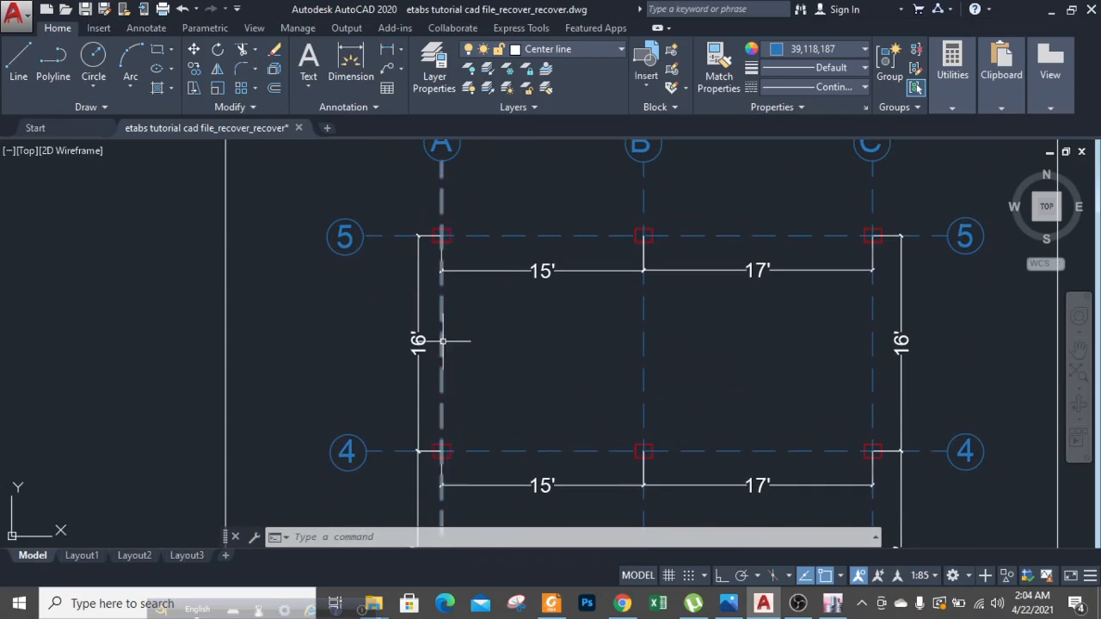
middle_click_drag(441, 323, 447, 479)
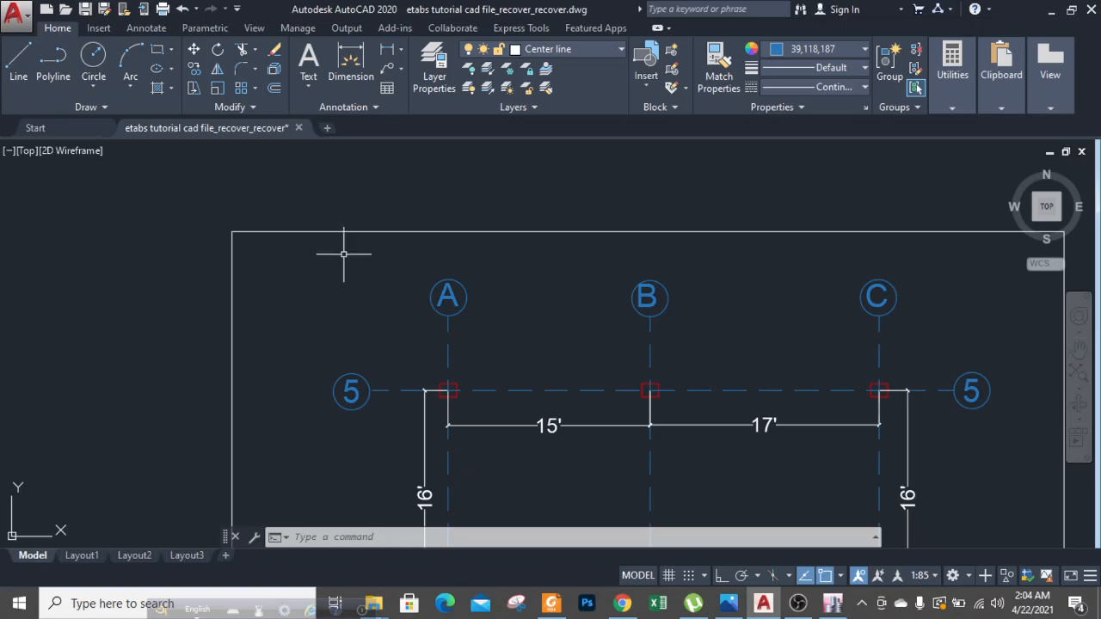
scroll(327, 196, "down", 3)
scroll(325, 192, "down", 2)
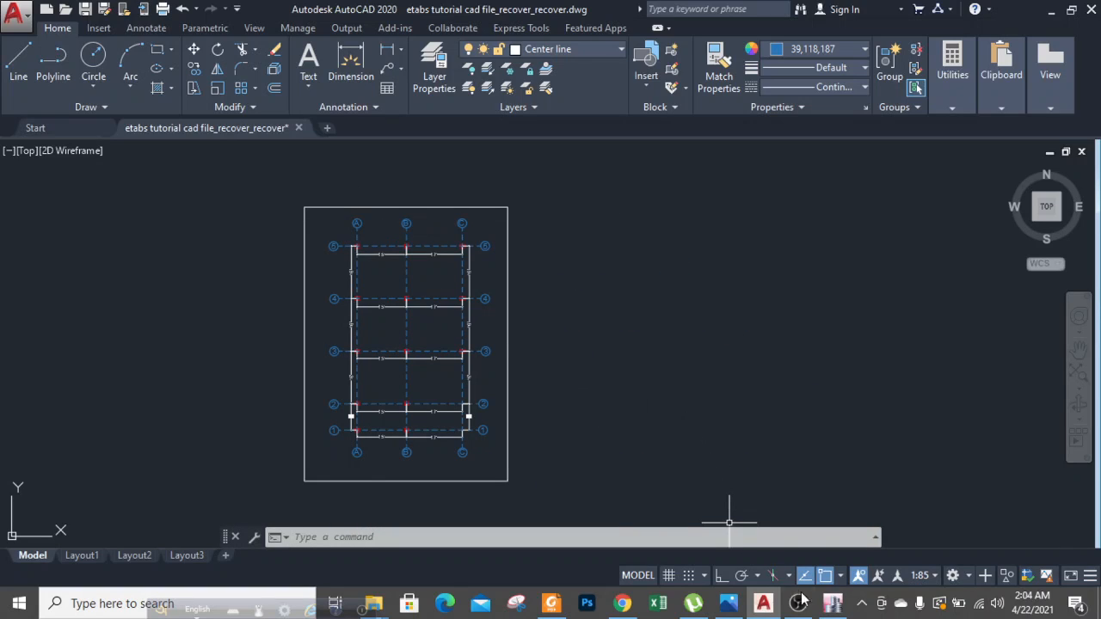
left_click(829, 602)
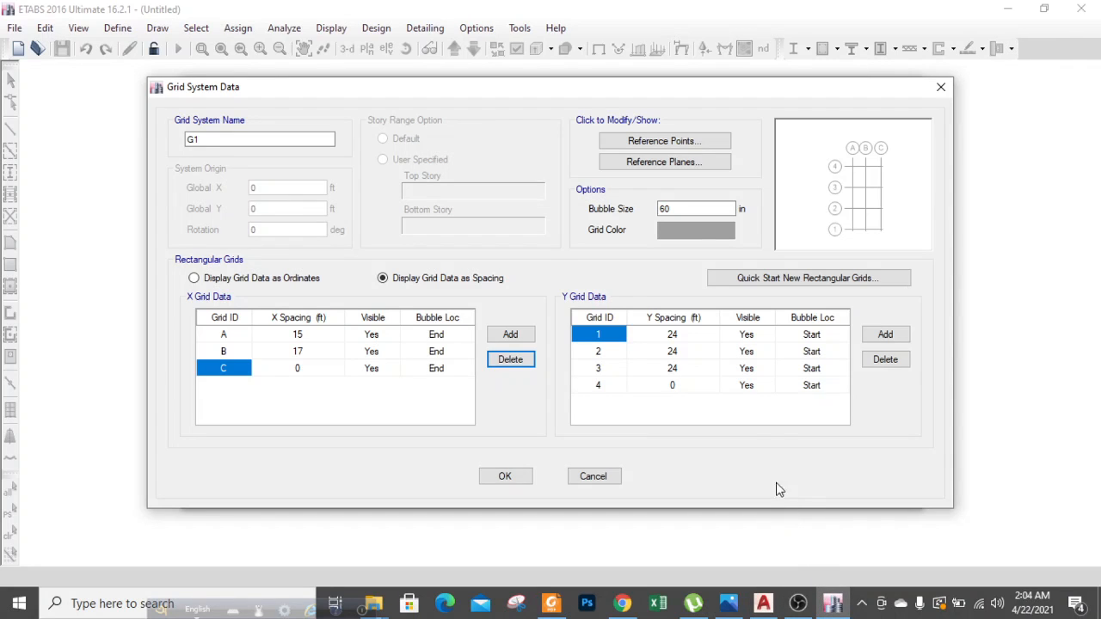
Set the Y grid spacings to 8 ft for line 1 and 16 ft for lines 2 and 3.
left_click(691, 336)
type("8")
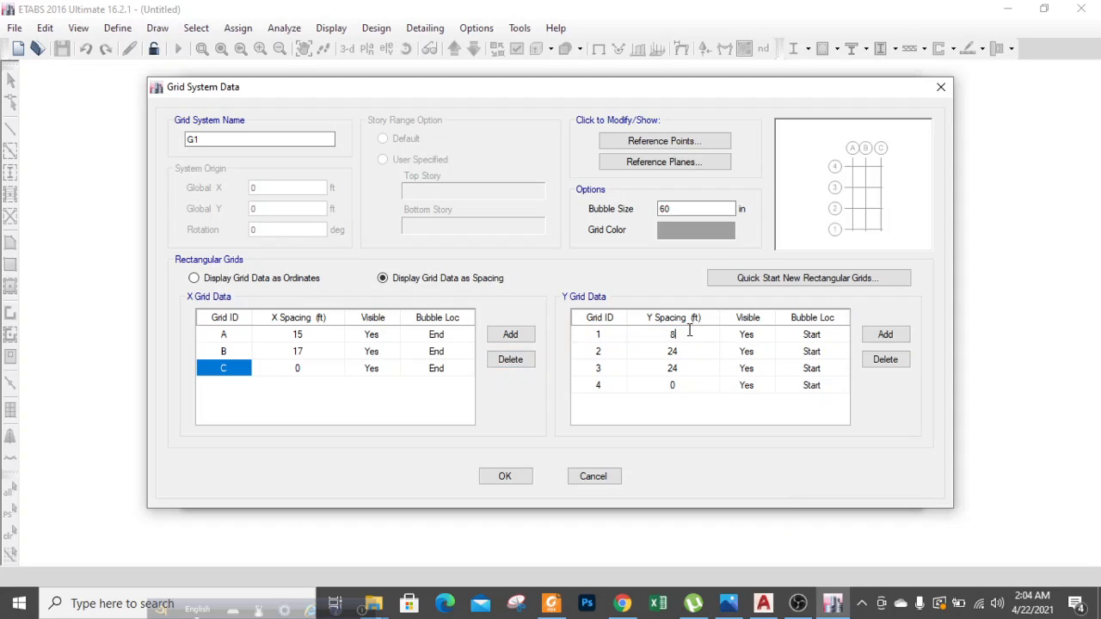
left_click(696, 351)
type("16")
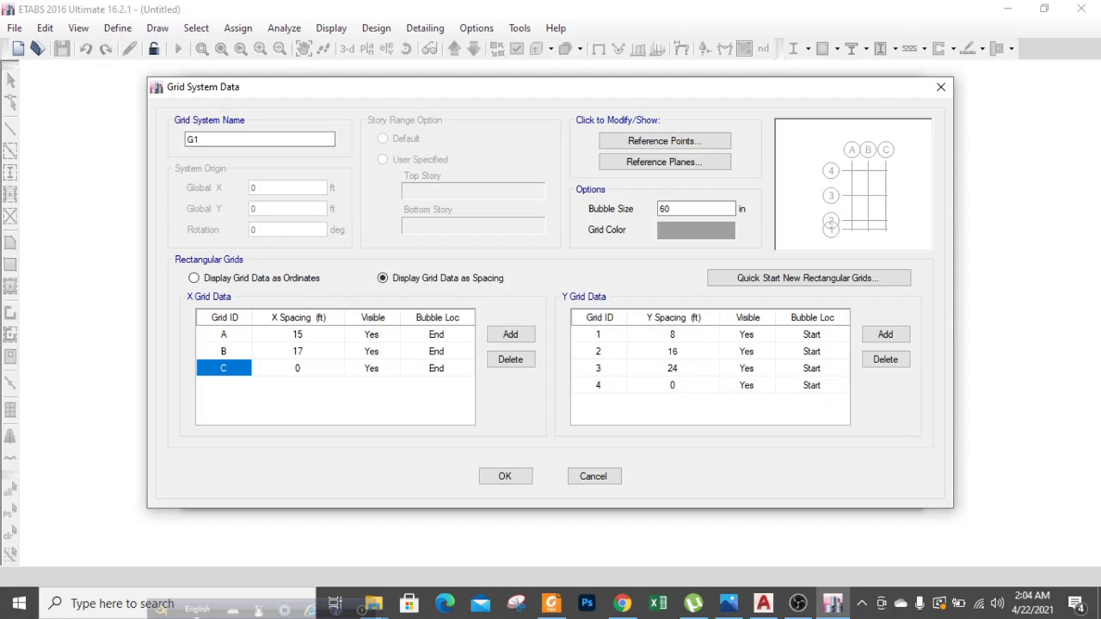
left_click(700, 372)
type("16")
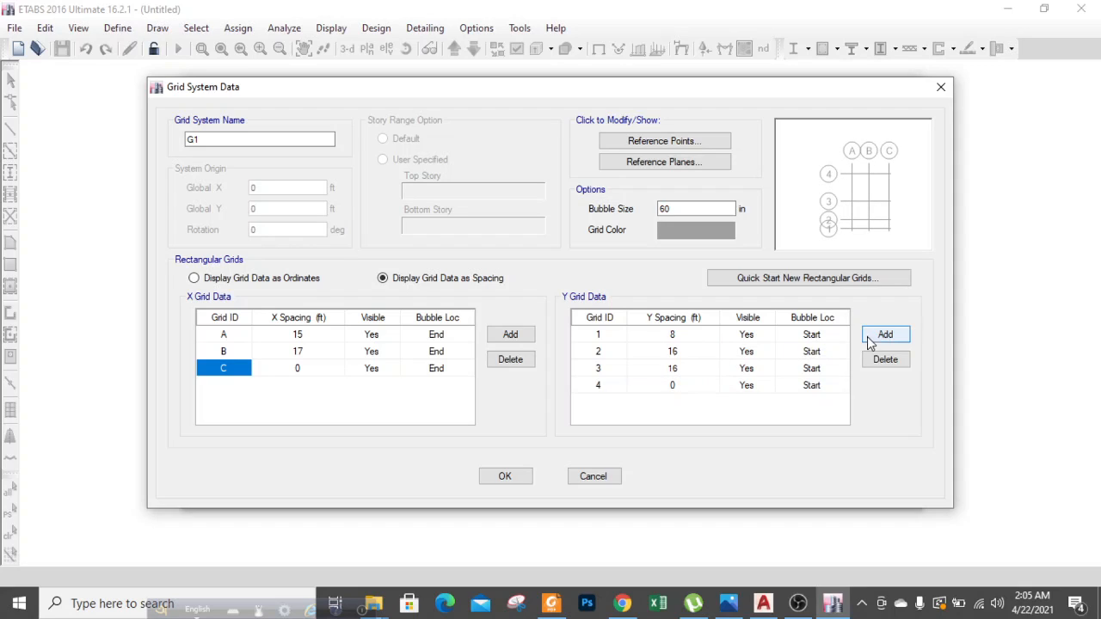
Add Y grid line 5, set line 4's spacing to 16 ft, and accept the grid data.
left_click(871, 335)
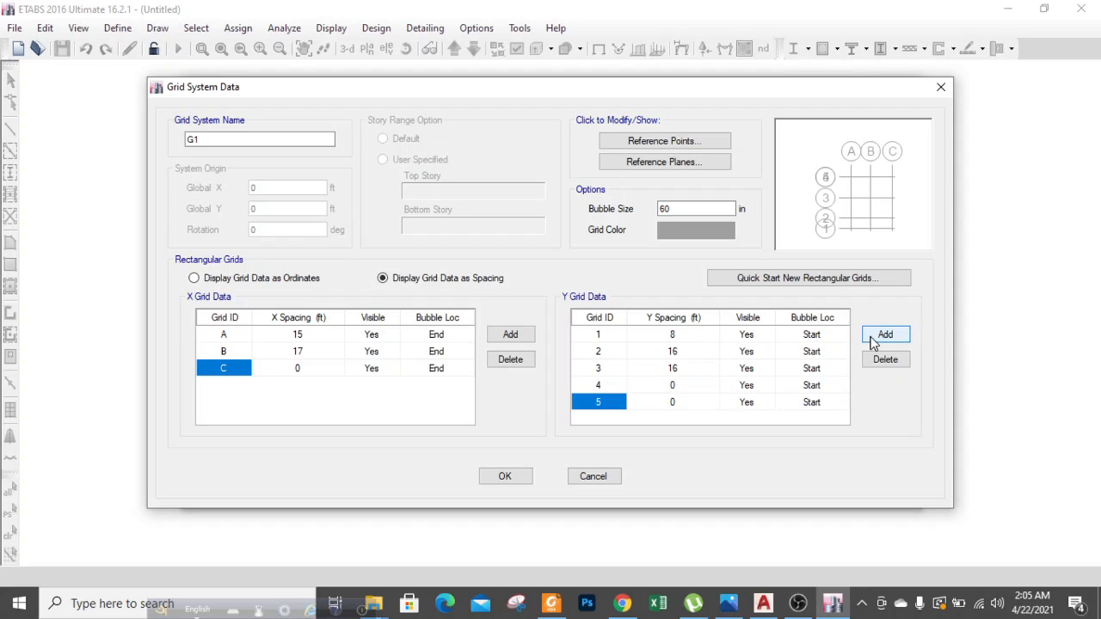
left_click(694, 387)
left_click(693, 385)
type("16")
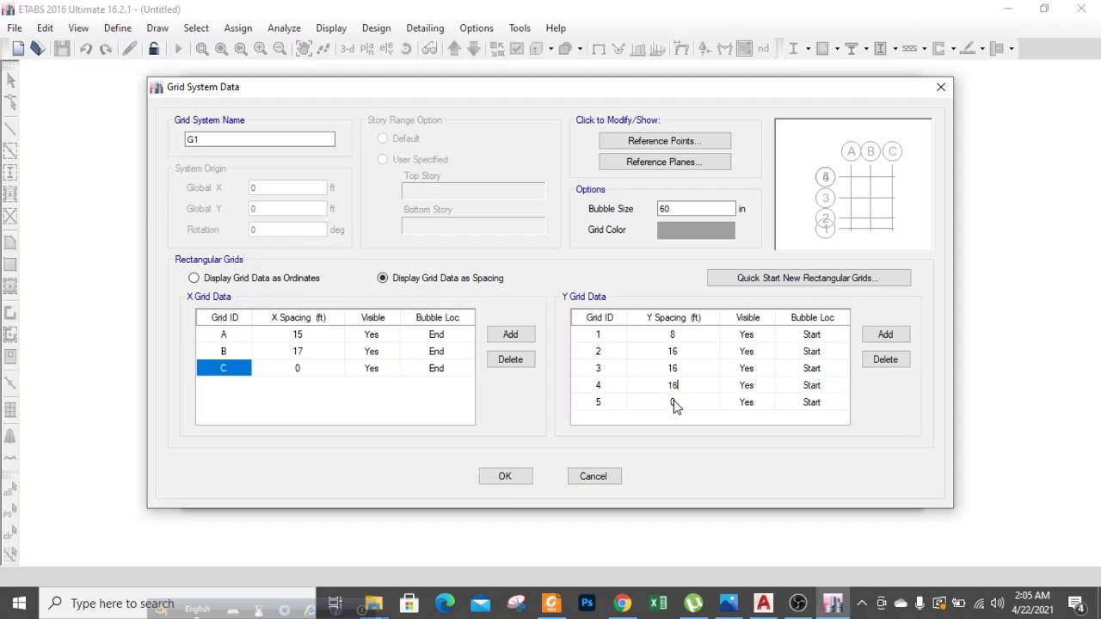
left_click(519, 478)
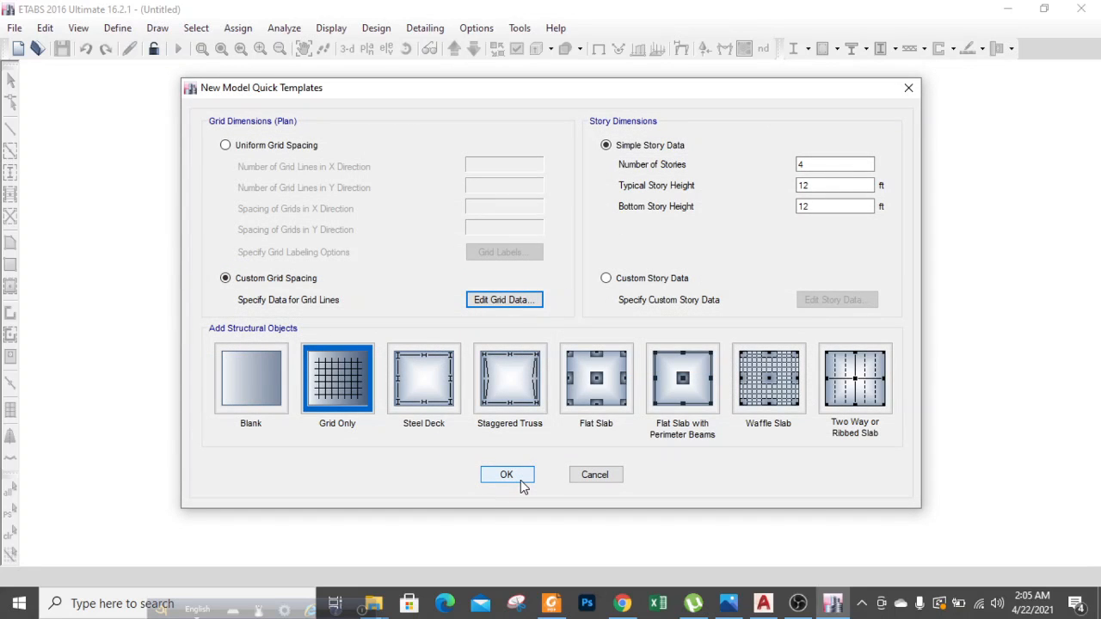
Check the step that follows grid data on the modeling checklist image in Photos, and return to ETABS.
mouse_move(728, 603)
left_click(700, 535)
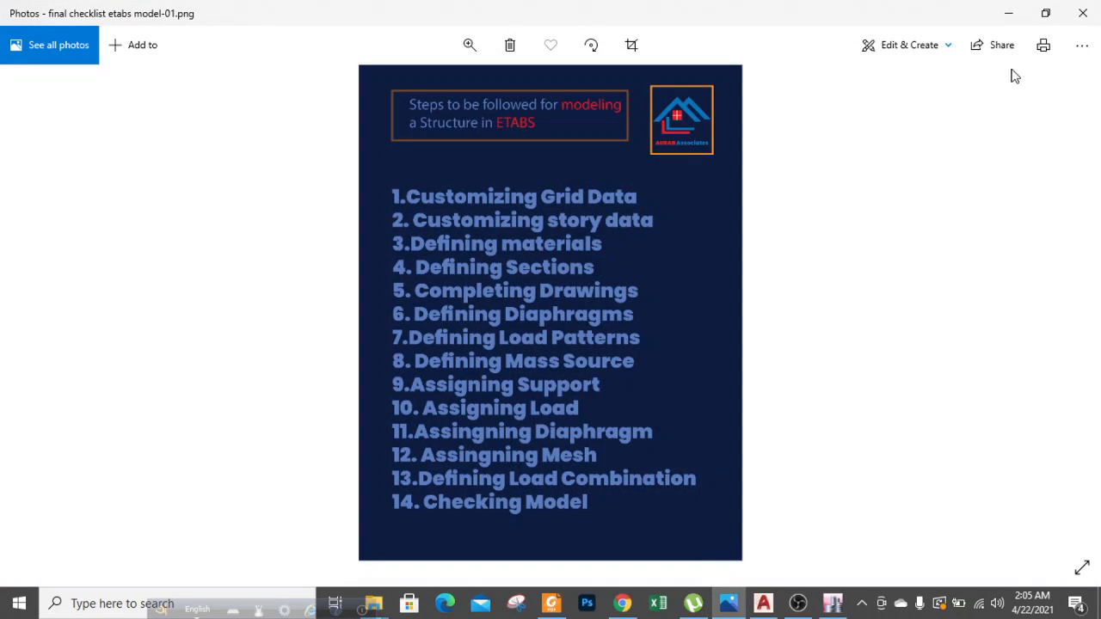
left_click(1008, 13)
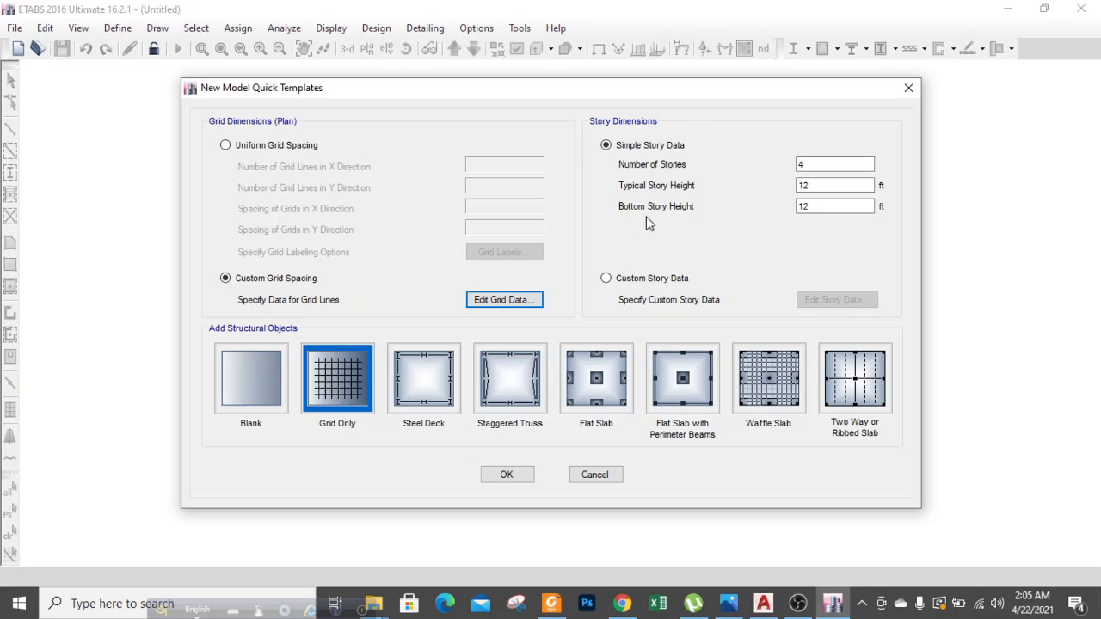
Create the Grid Only model with 2 stories, a typical story height of 10 ft and a bottom story height of 7 ft.
double_click(819, 205)
type("7")
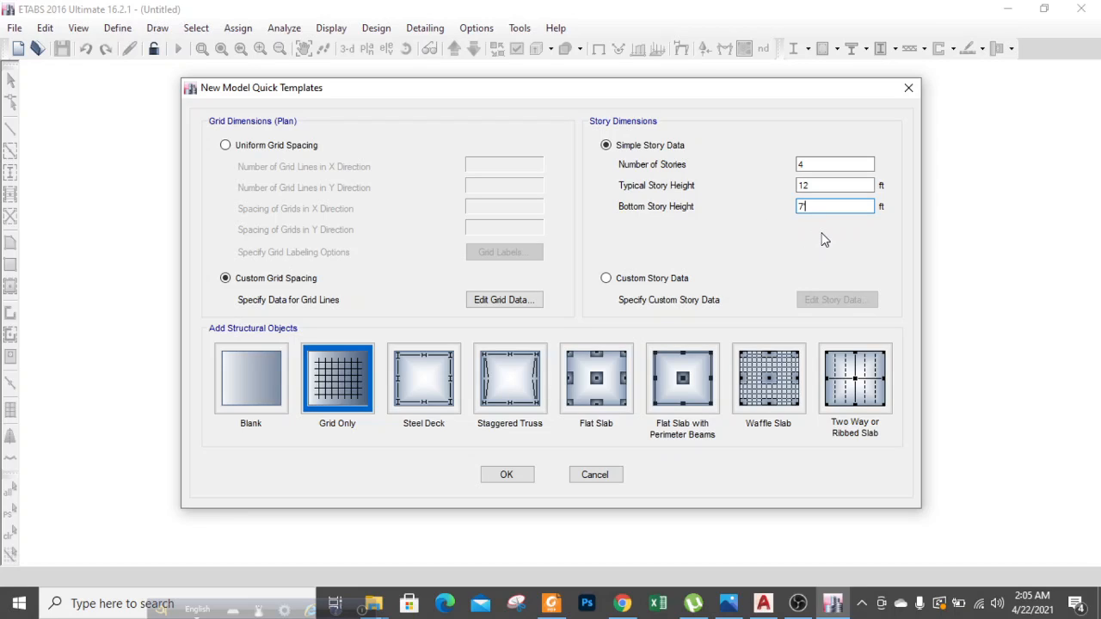
double_click(833, 187)
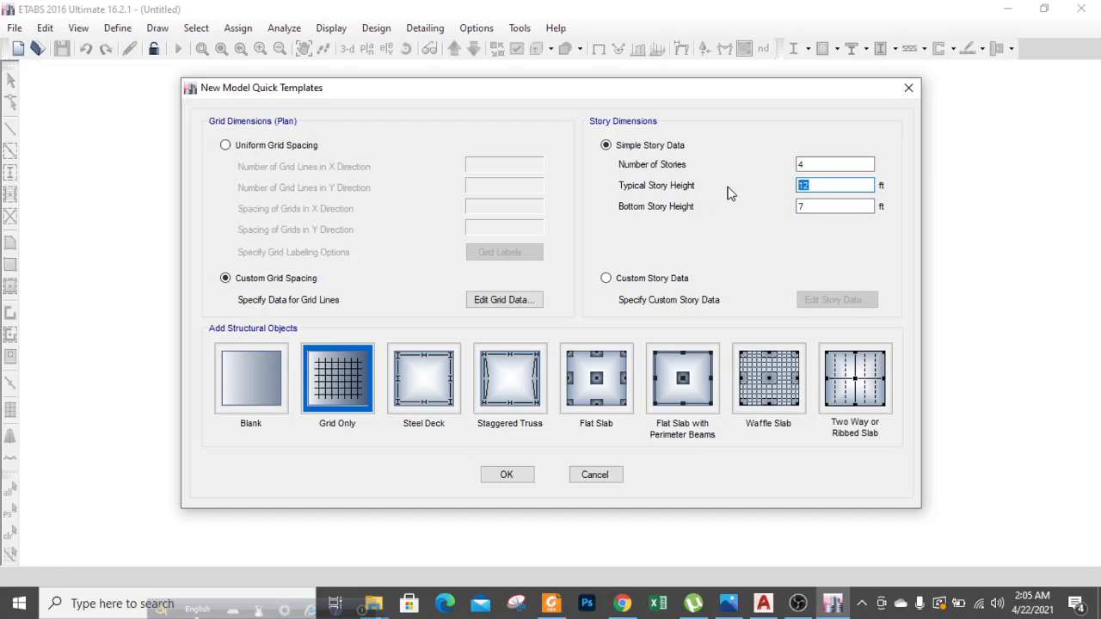
type("10")
double_click(836, 163)
type("2")
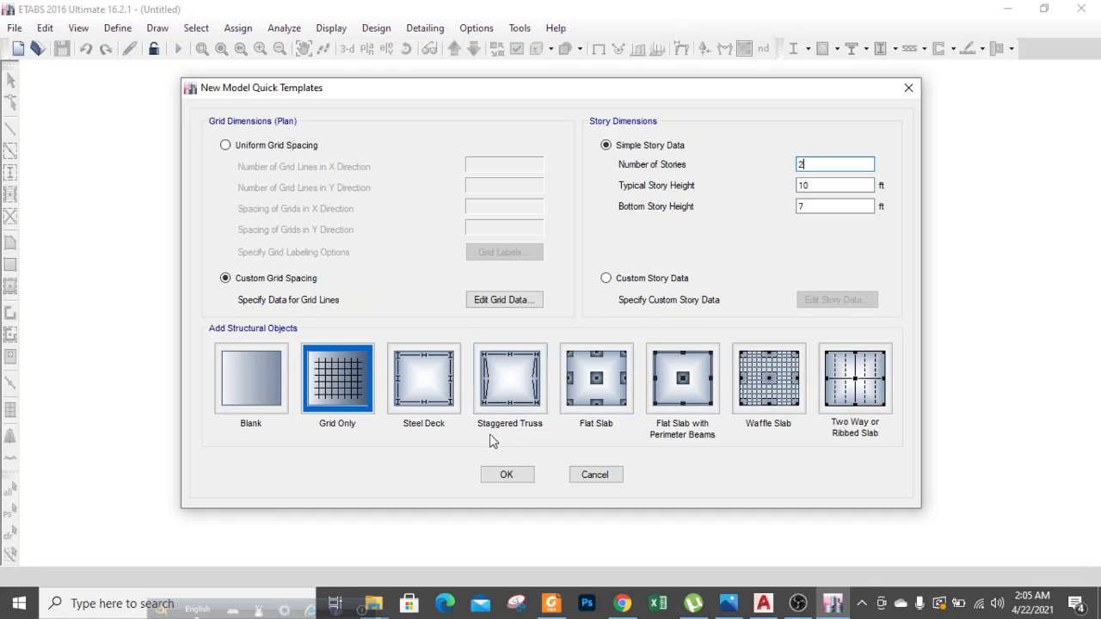
left_click(503, 475)
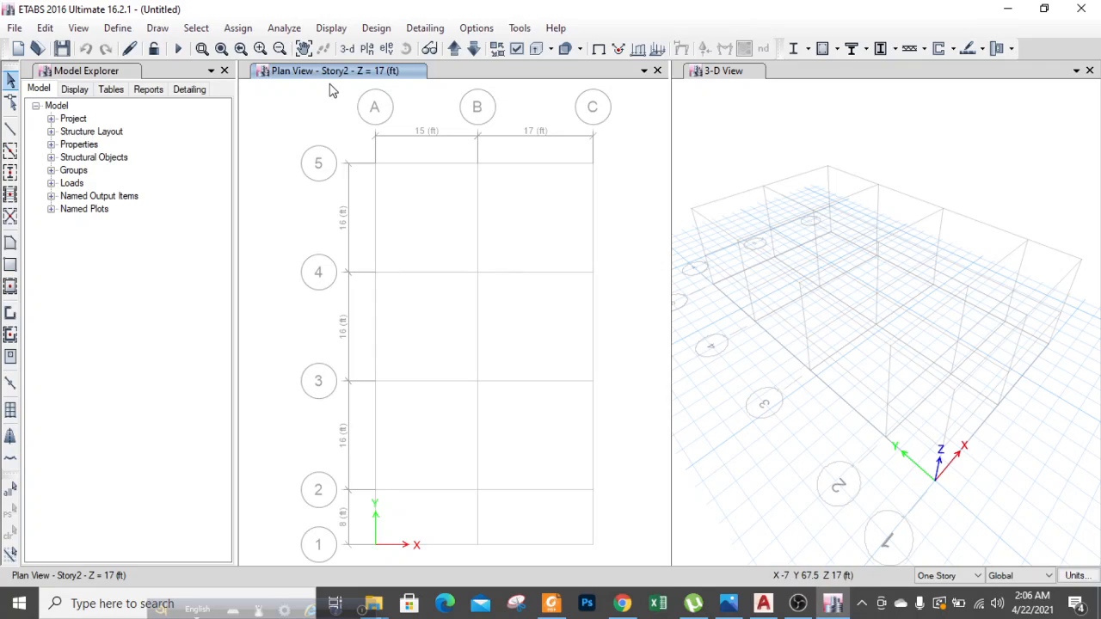
Save the model as 1 in the NEW EDB folder's subfolder 1, deleting the old model file there and confirming replacement.
left_click(740, 75)
key("ctrl+s")
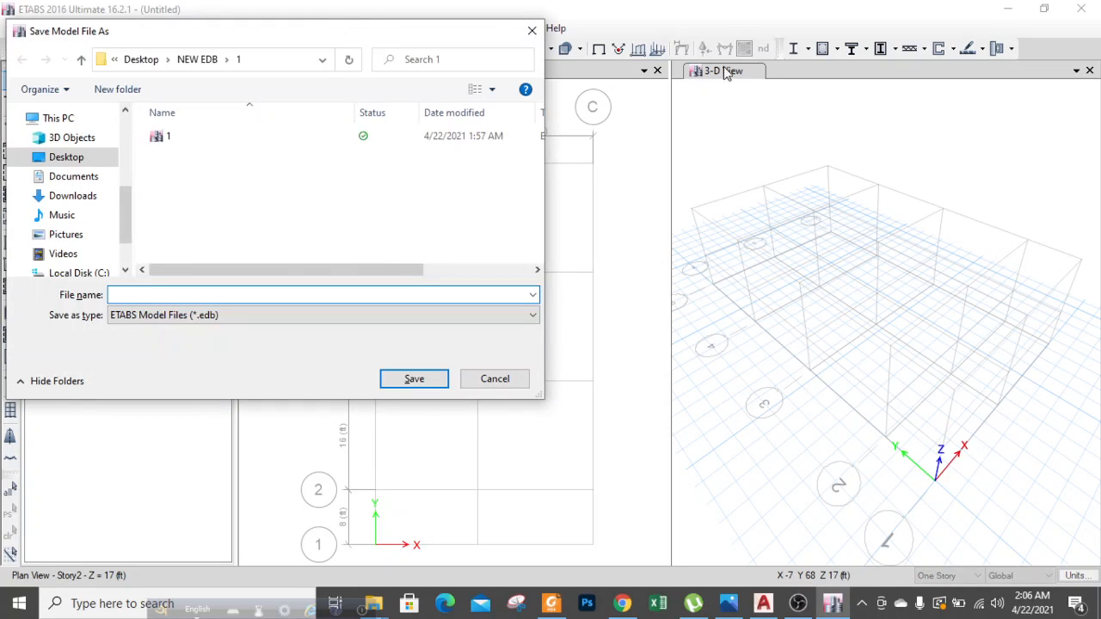
left_click(192, 135)
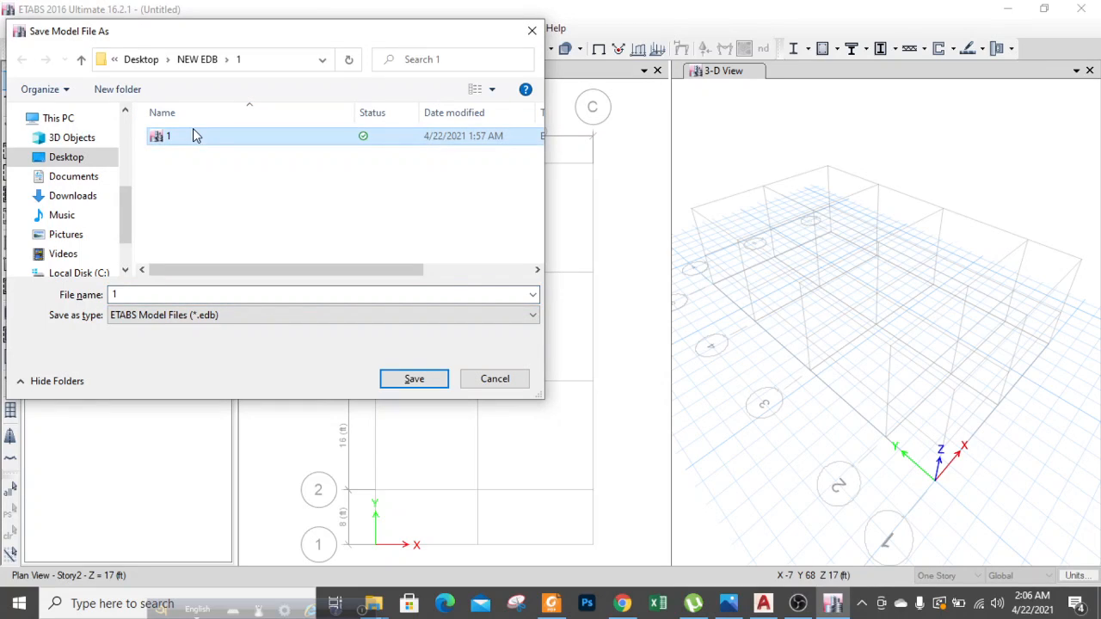
key("Delete")
key("Return")
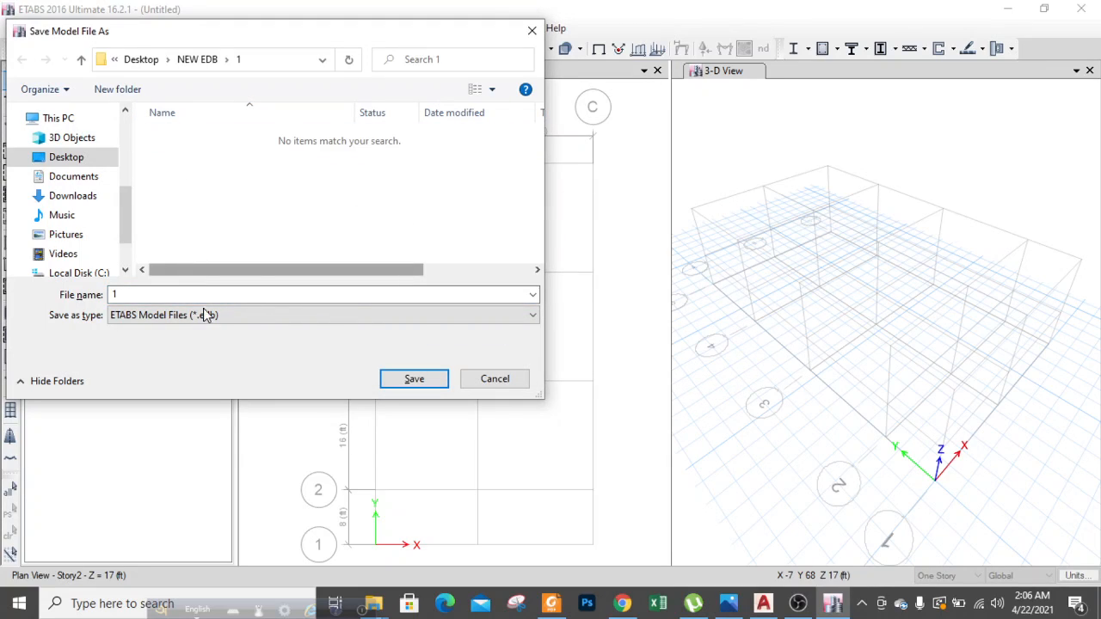
left_click(388, 383)
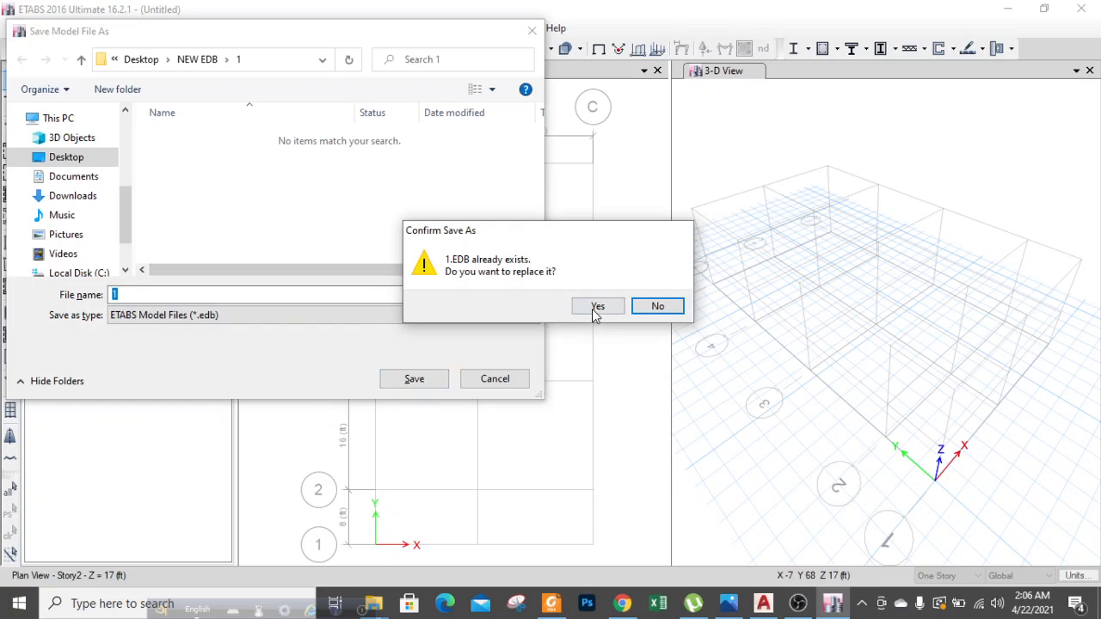
left_click(595, 307)
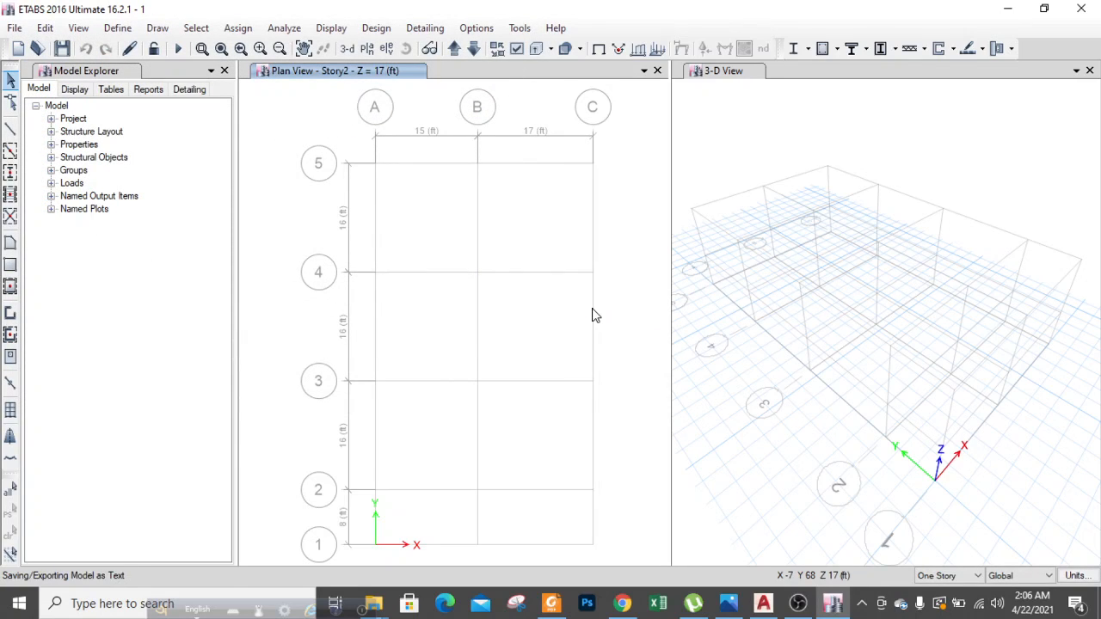
Review the modeling checklist in Photos, return to ETABS, and view the list of defined materials.
left_click(729, 604)
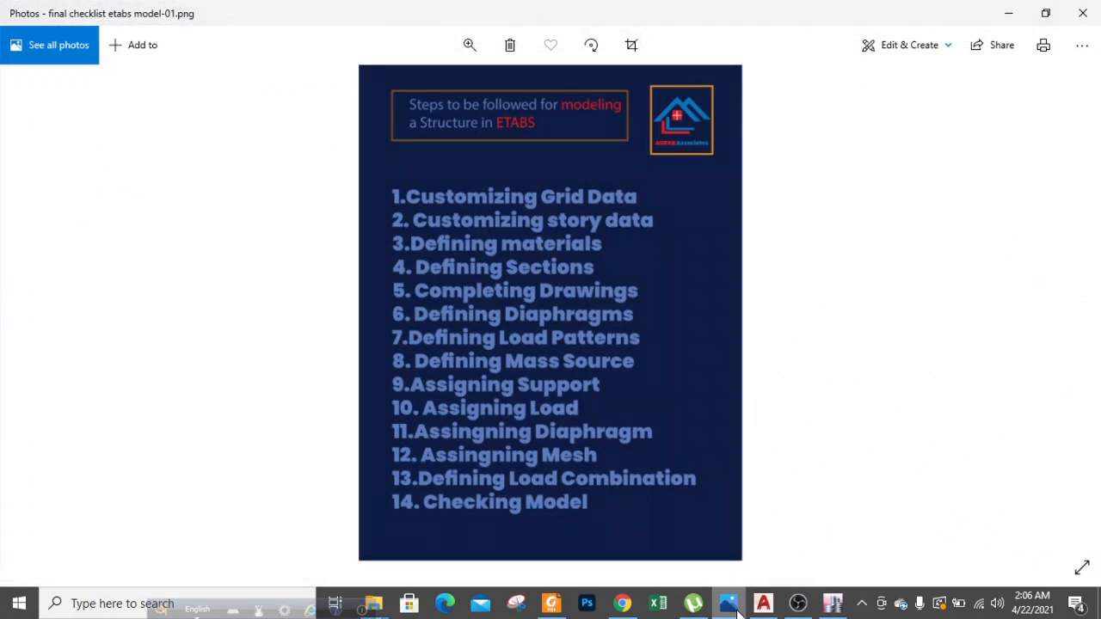
left_click(736, 609)
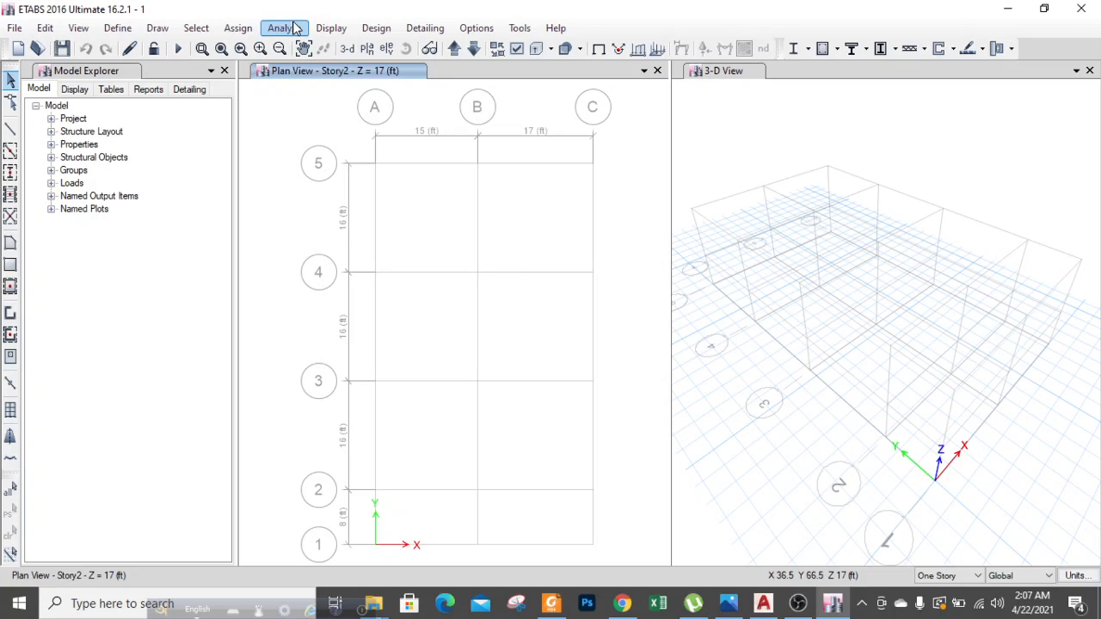
left_click(119, 30)
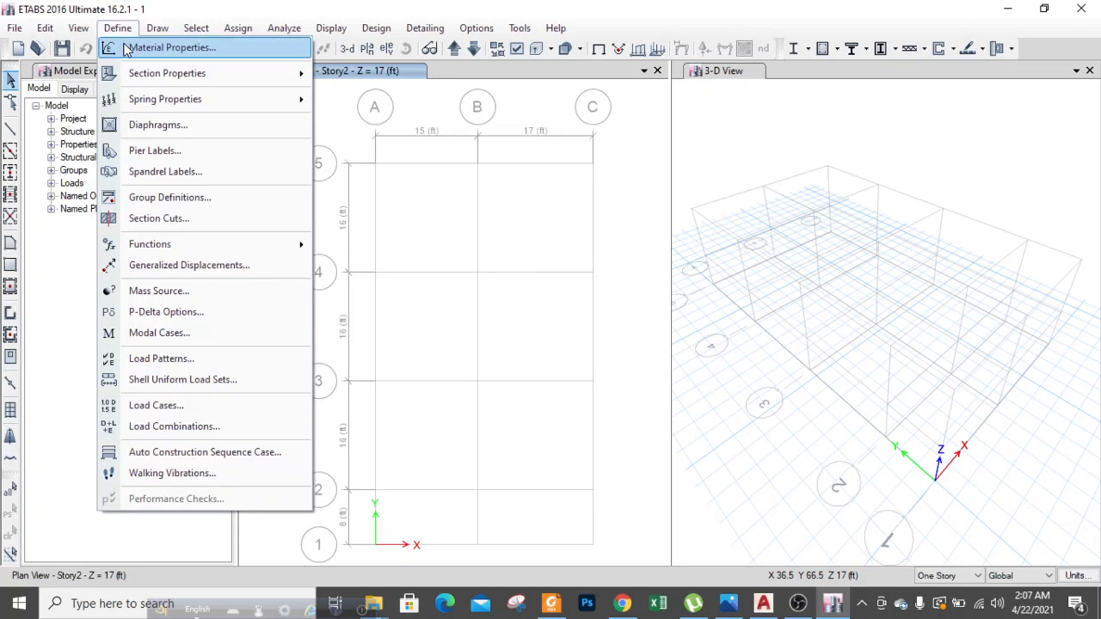
left_click(127, 49)
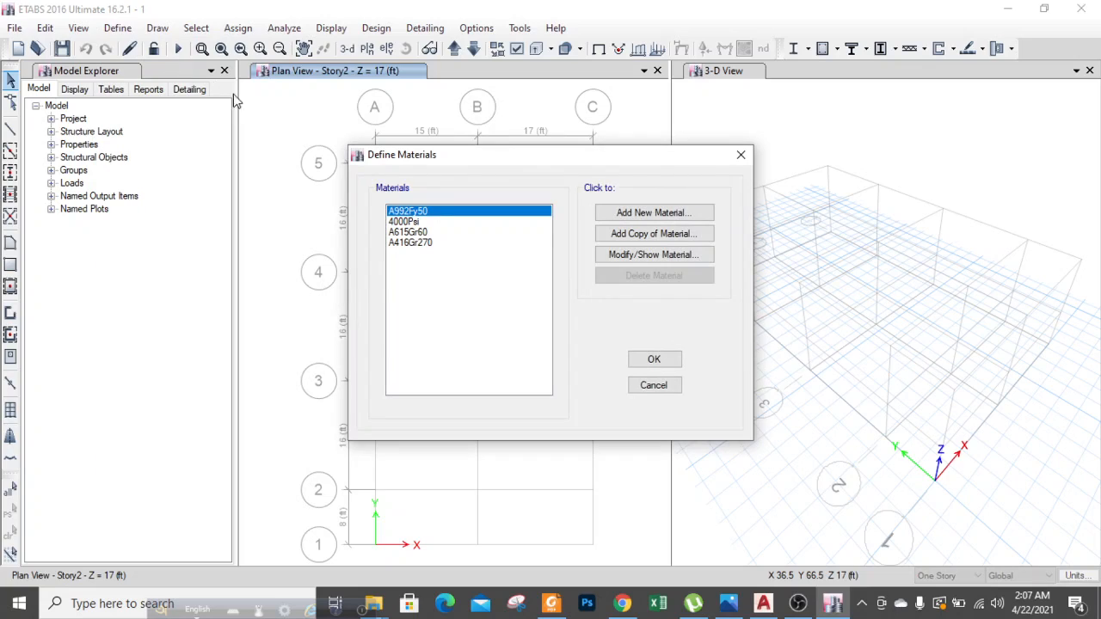
left_click(740, 154)
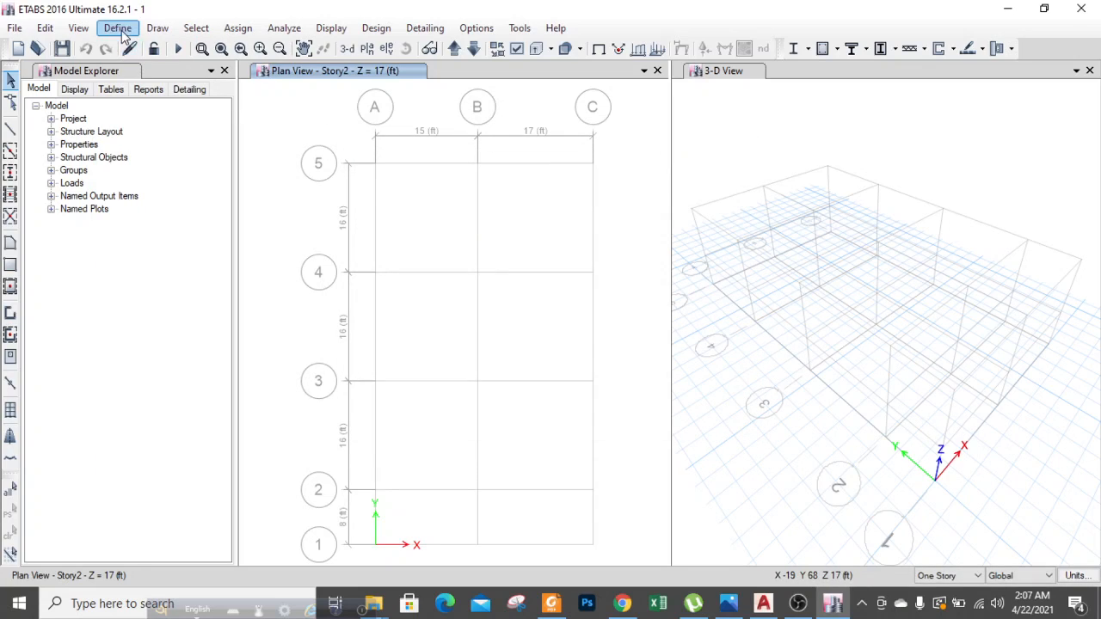
Add a United States rebar material of standard ASTM A615, Grade 60, and name it REBAR 60.
left_click(119, 28)
left_click(142, 47)
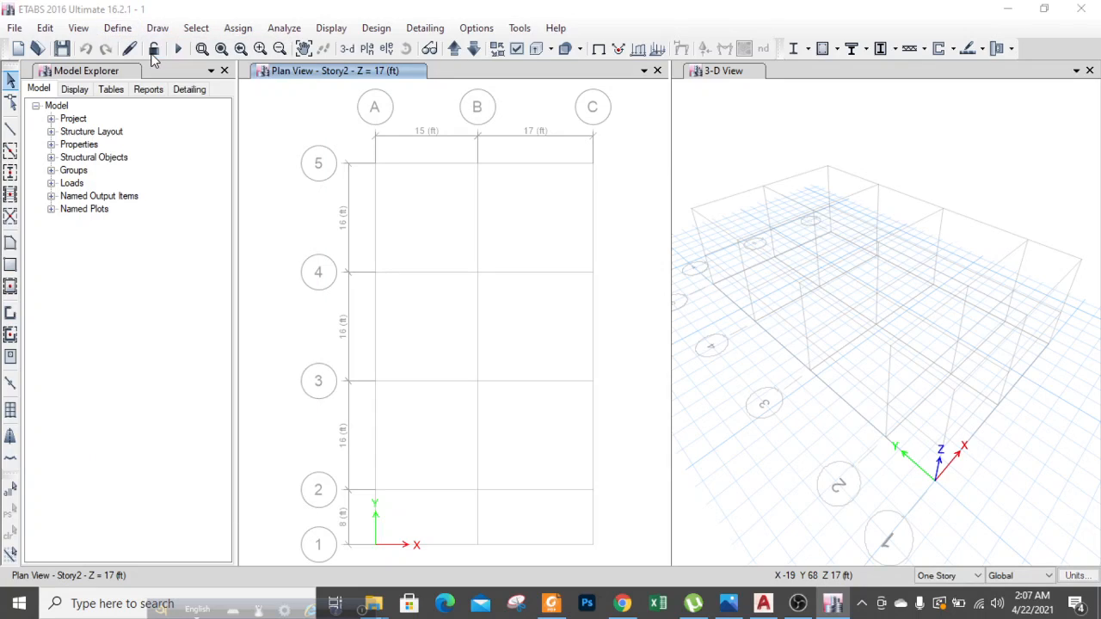
left_click(626, 217)
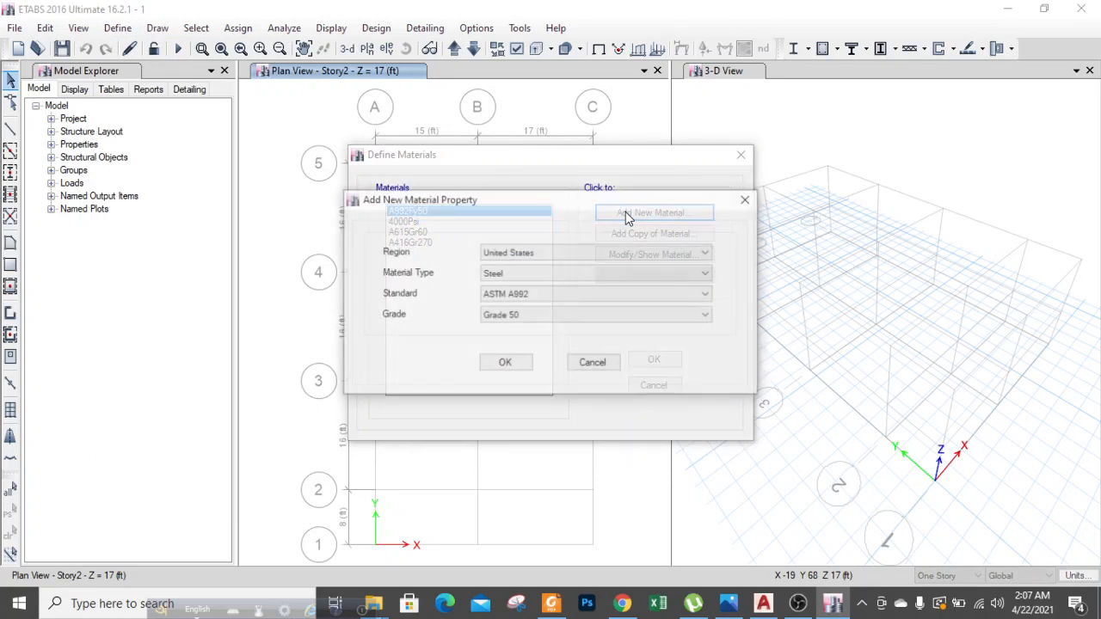
left_click(616, 273)
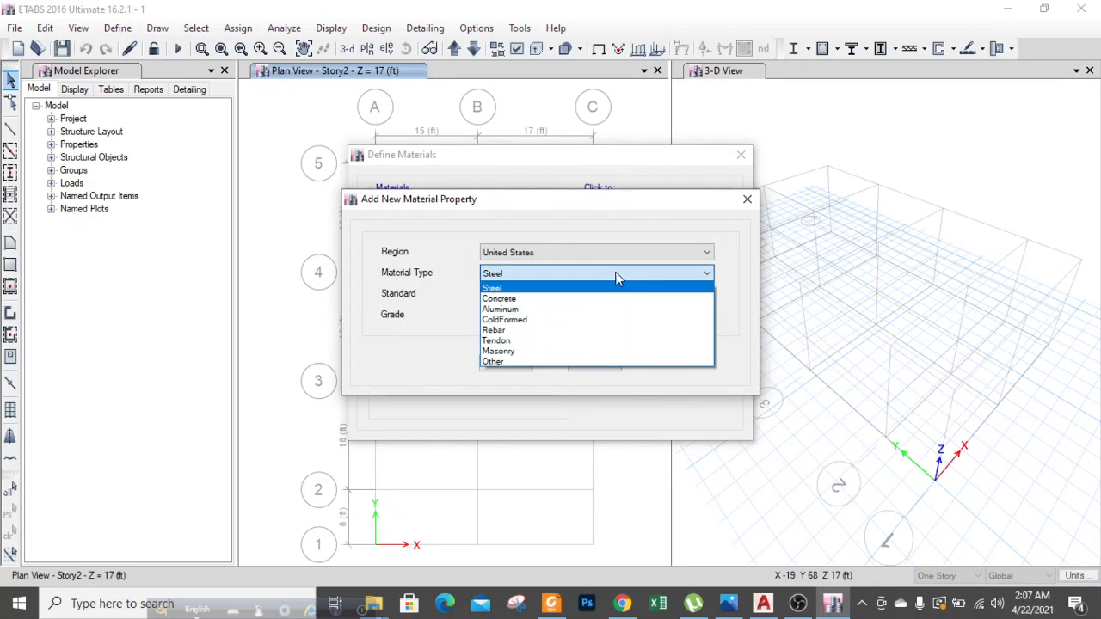
left_click(539, 330)
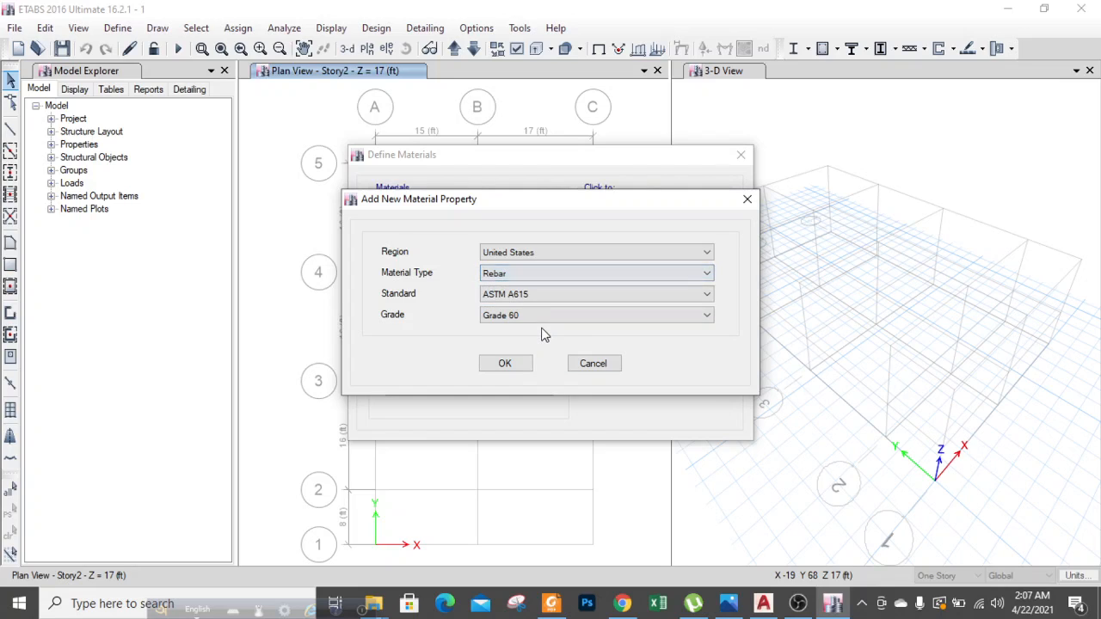
left_click(509, 367)
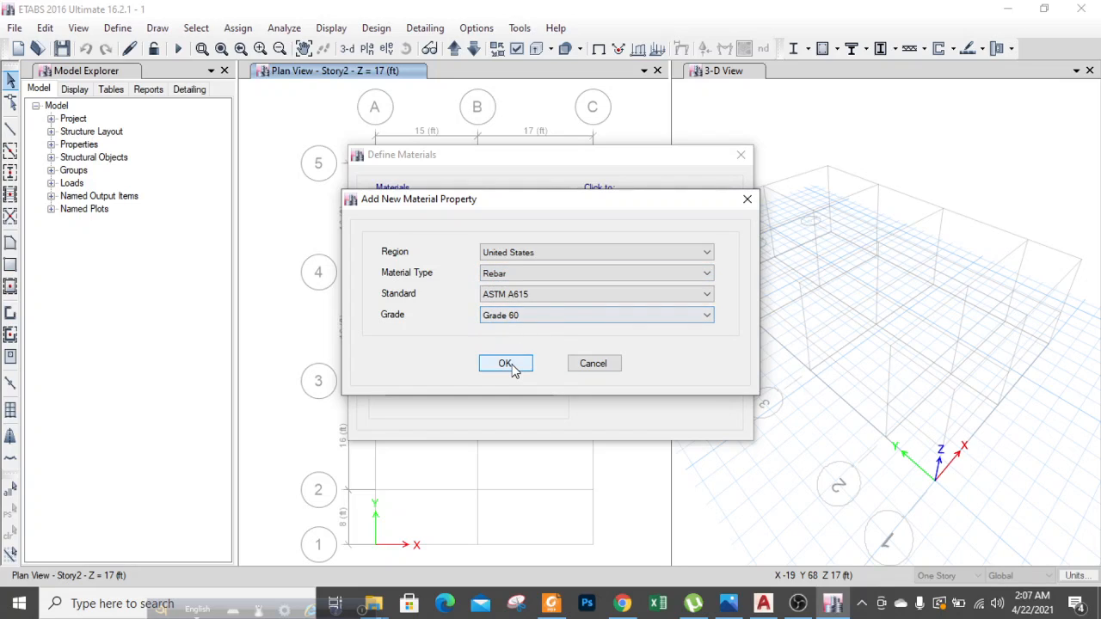
left_click_drag(582, 53, 456, 69)
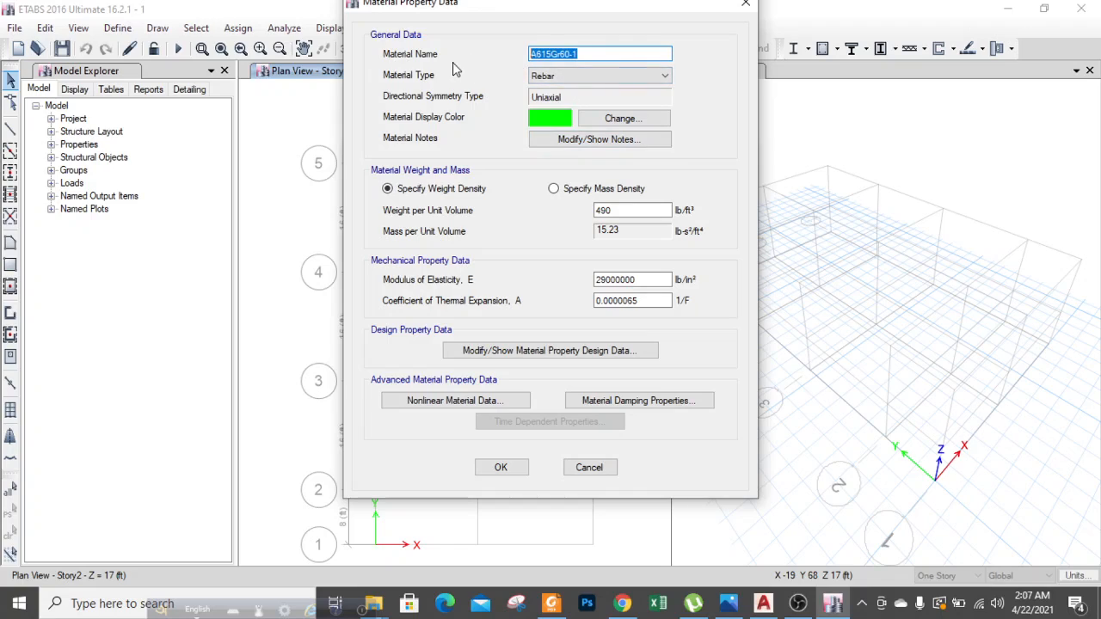
key("BackSpace")
type("REBA")
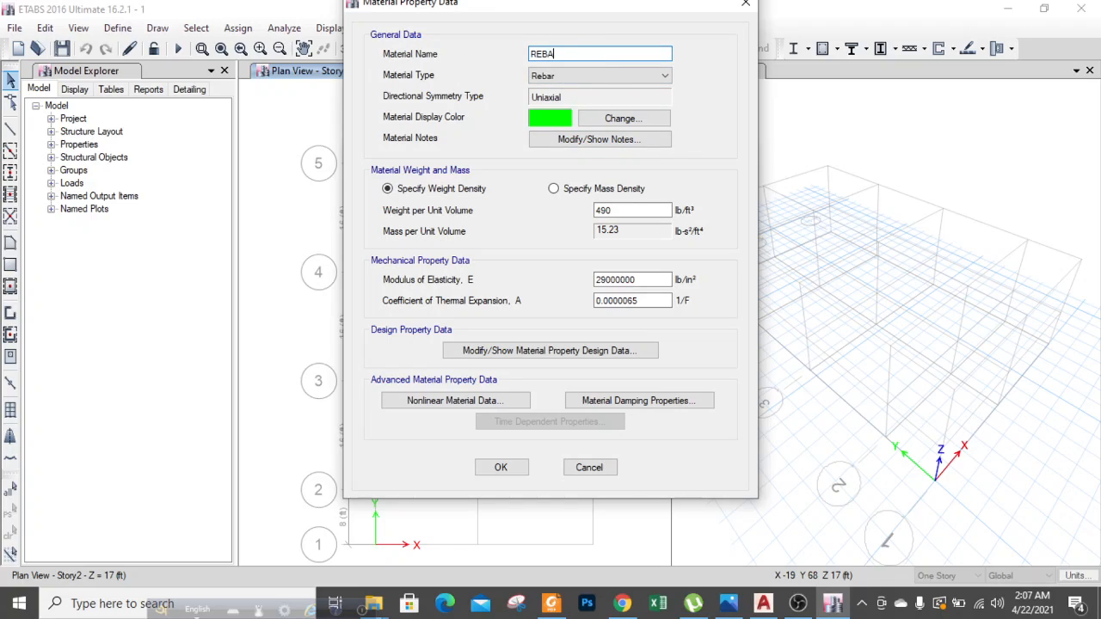
type("R 60")
left_click(500, 467)
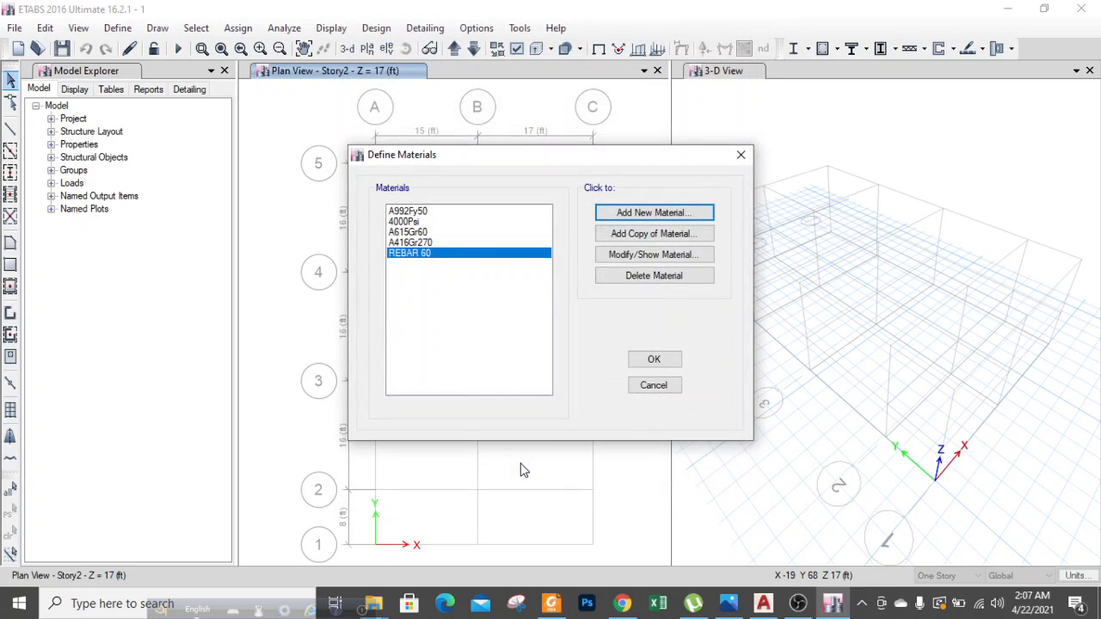
Add a United States customary concrete material of grade f'c 3000 psi, name it CONCRETE 3000, and accept the material definitions.
left_click(637, 214)
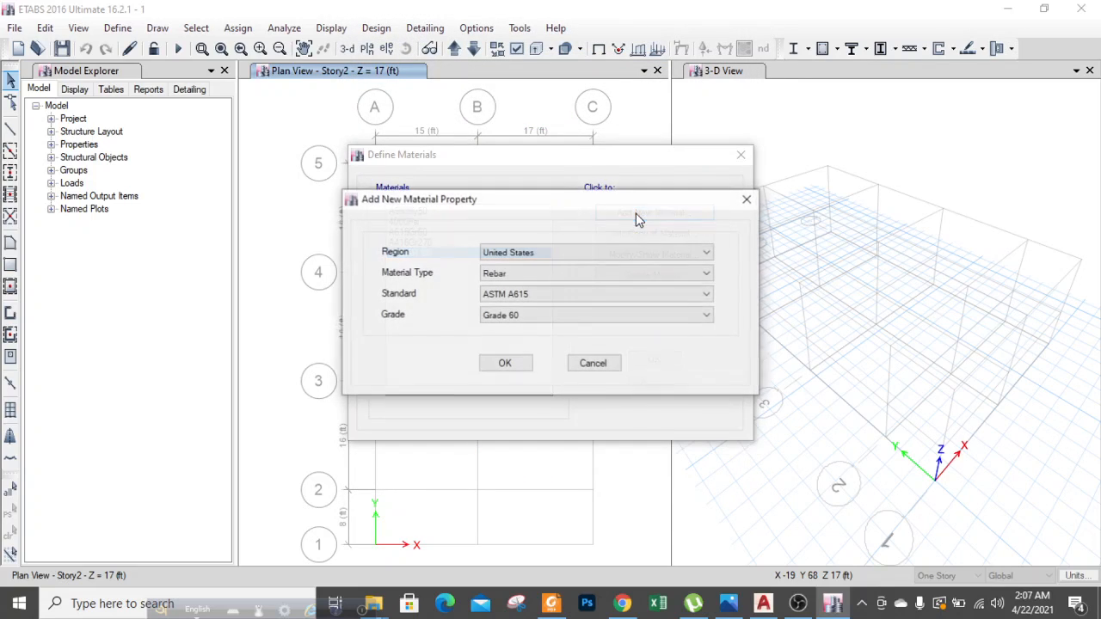
left_click(564, 273)
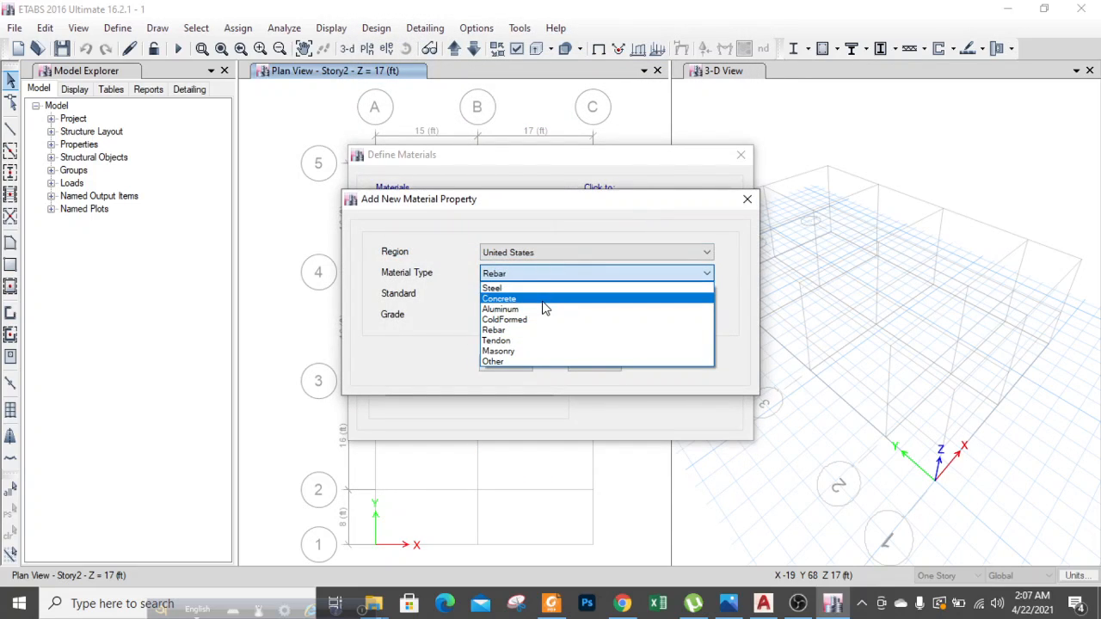
left_click(545, 301)
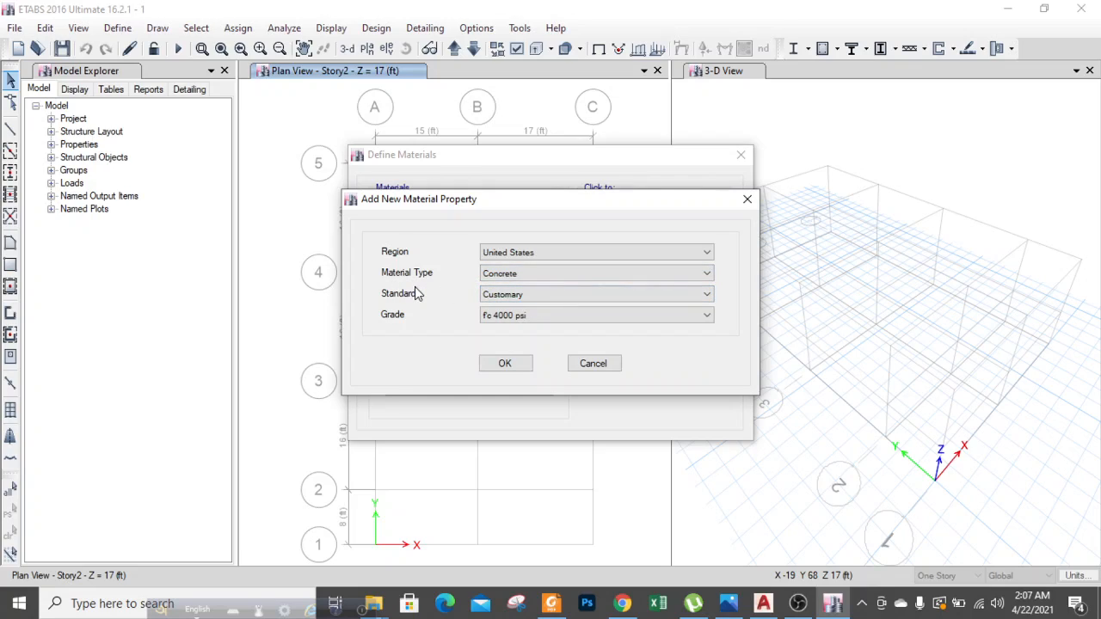
left_click(544, 323)
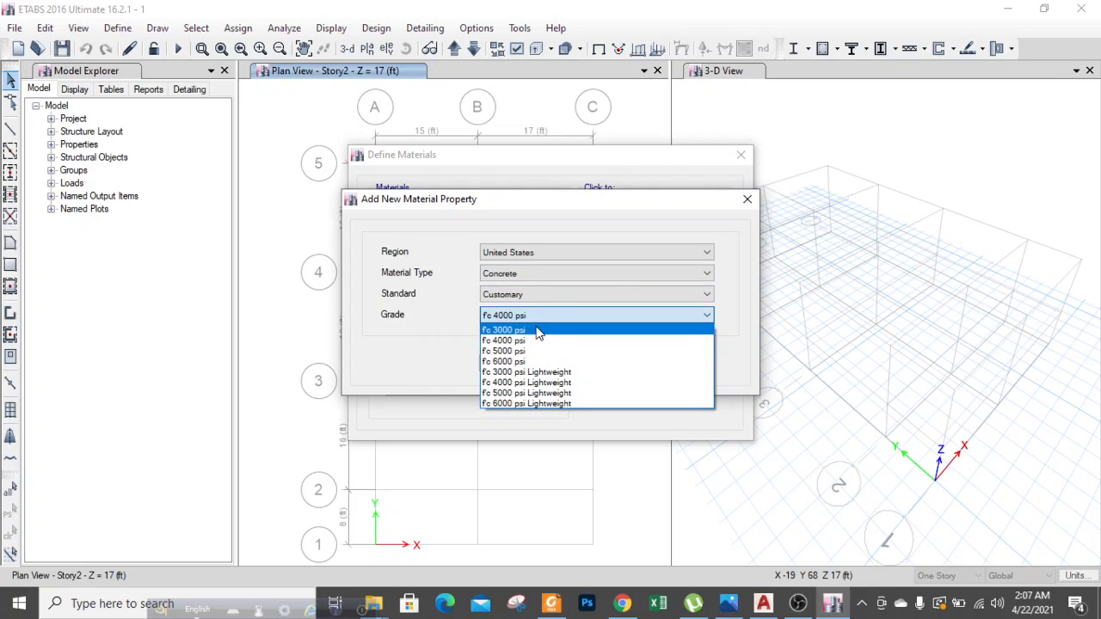
left_click(542, 327)
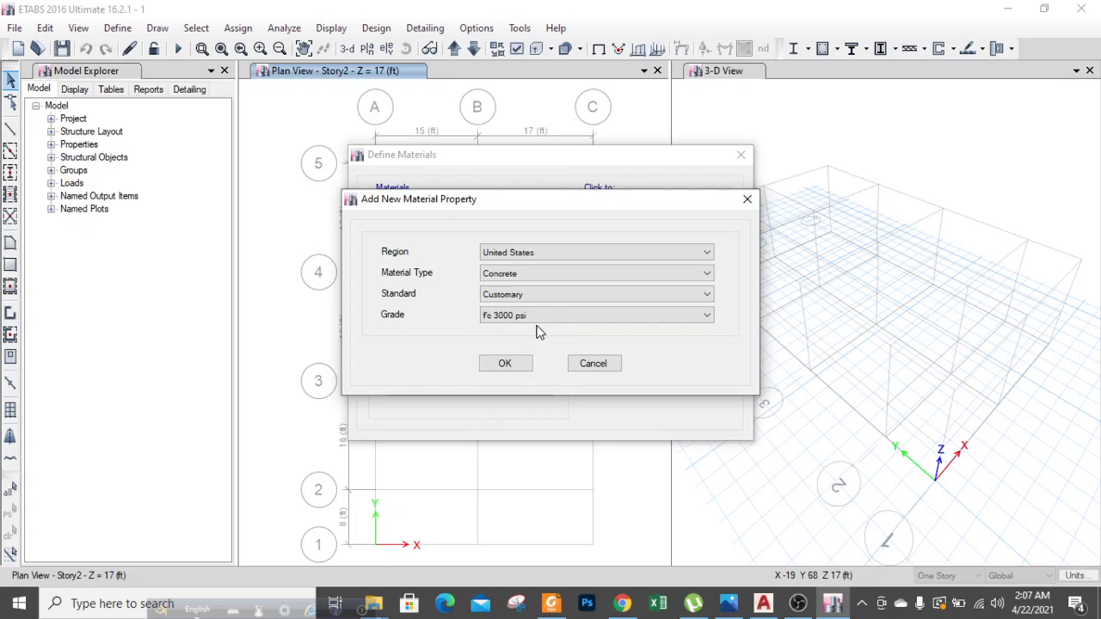
left_click(505, 363)
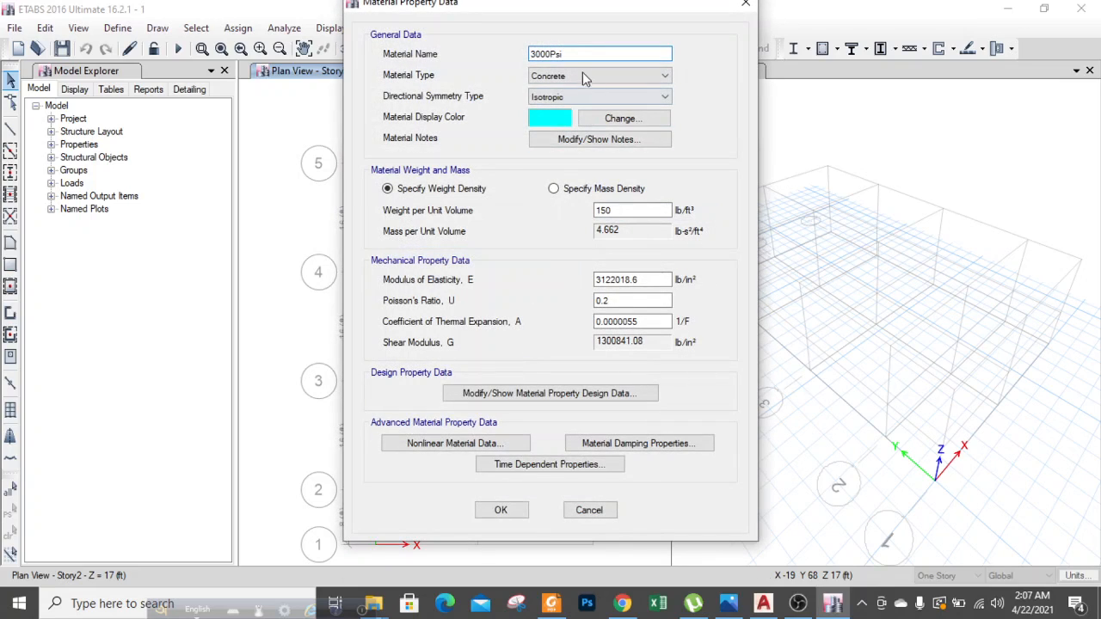
left_click_drag(581, 54, 415, 79)
key("BackSpace")
type("CONCRETE 3000")
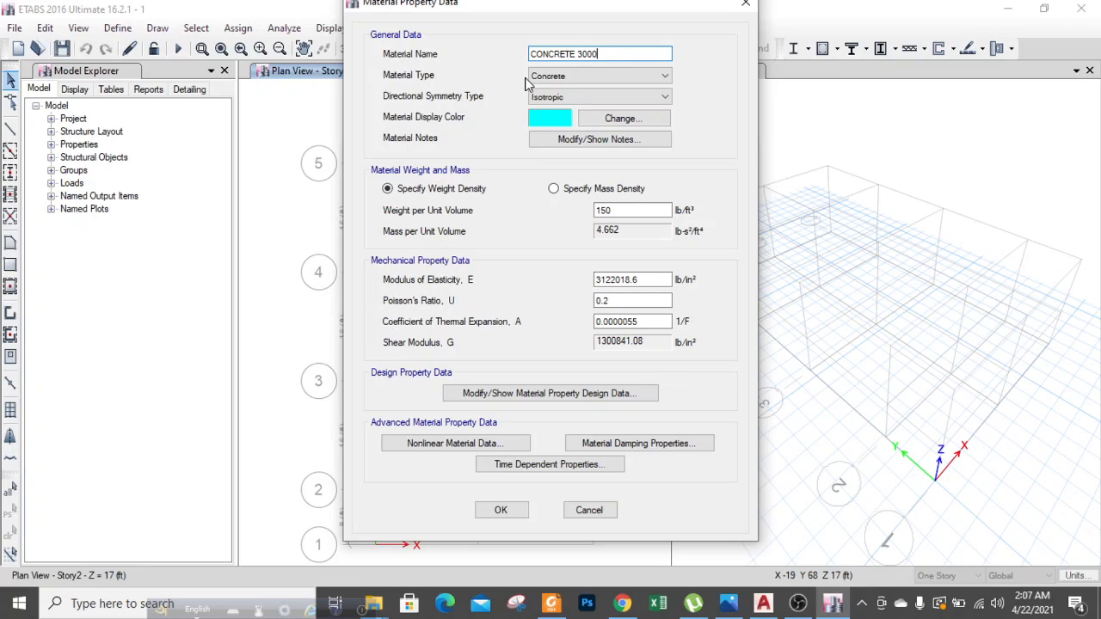
left_click(505, 513)
left_click(654, 360)
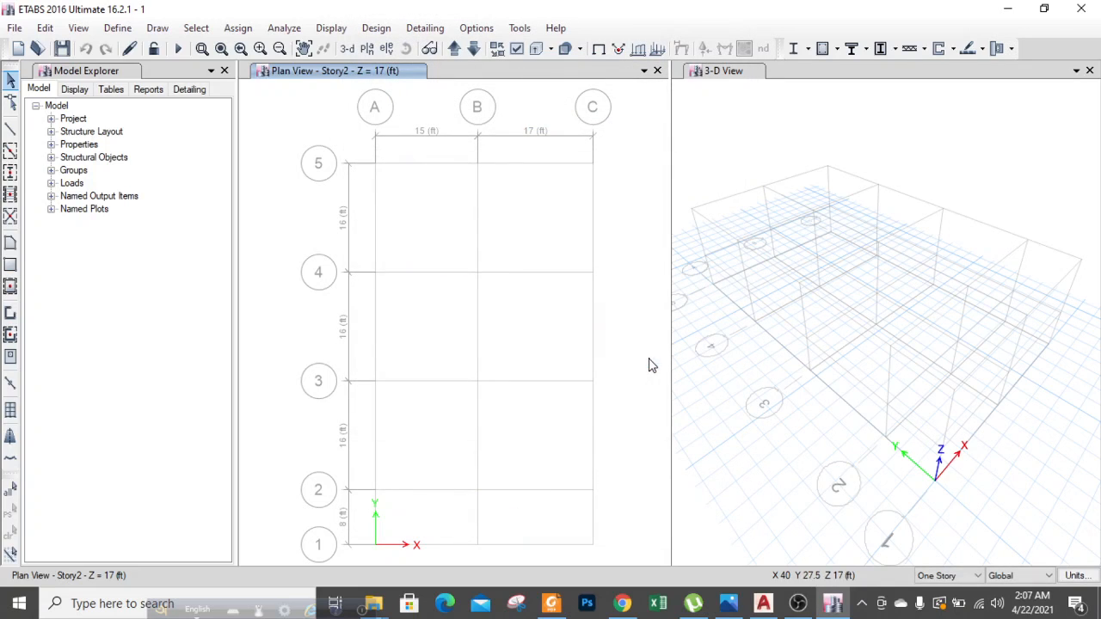
Check the step after defining materials on the modeling checklist in Photos, return to ETABS, and open the frame section properties.
left_click(729, 603)
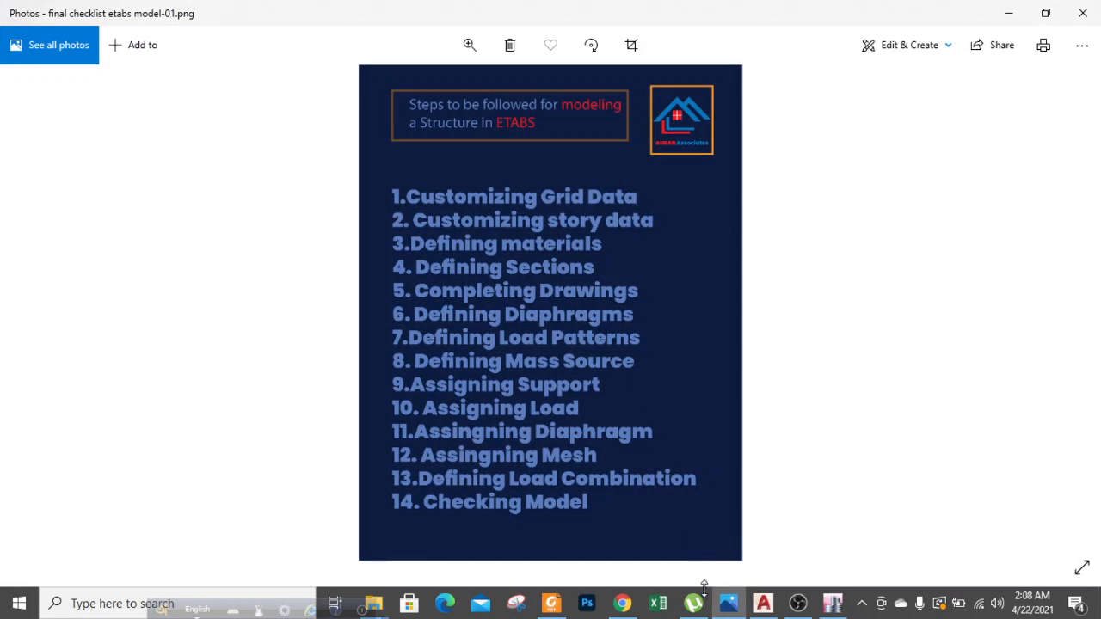
left_click(728, 602)
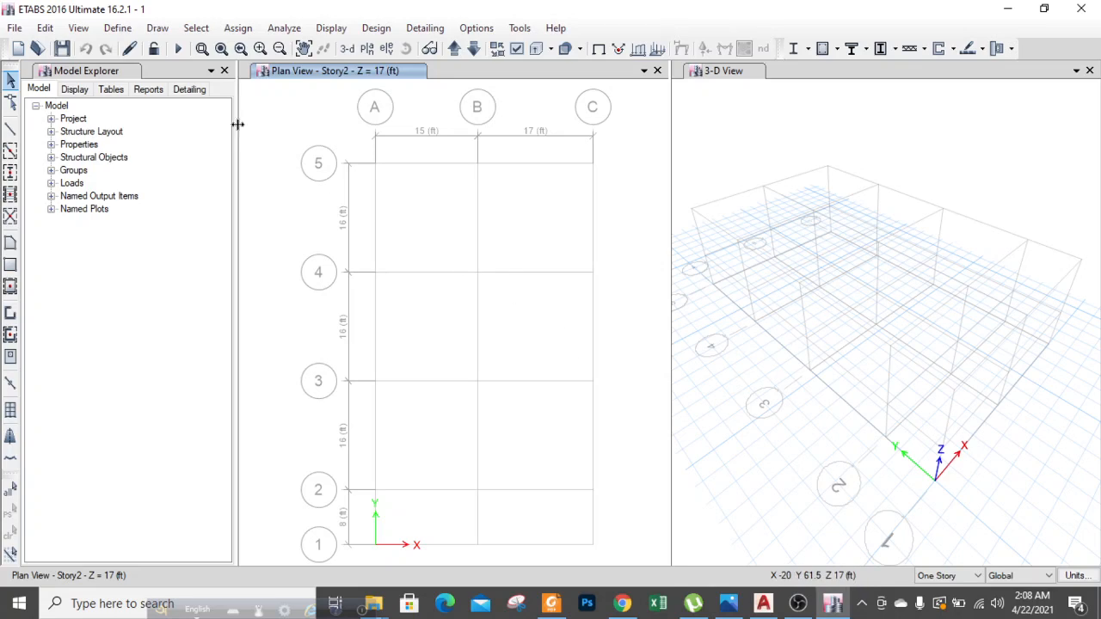
left_click(118, 28)
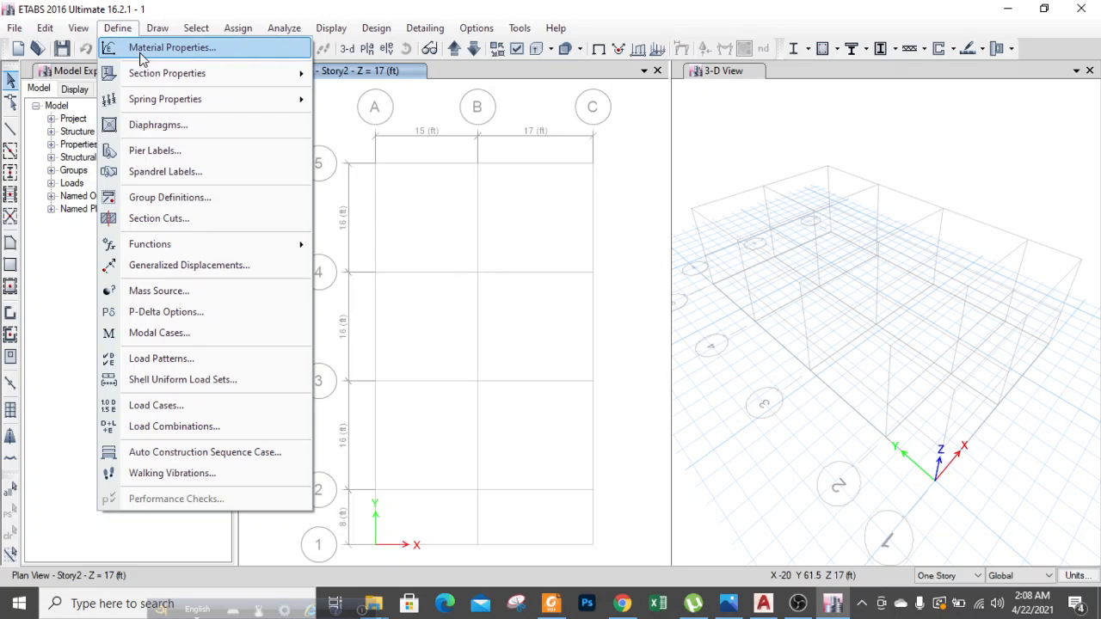
mouse_move(153, 78)
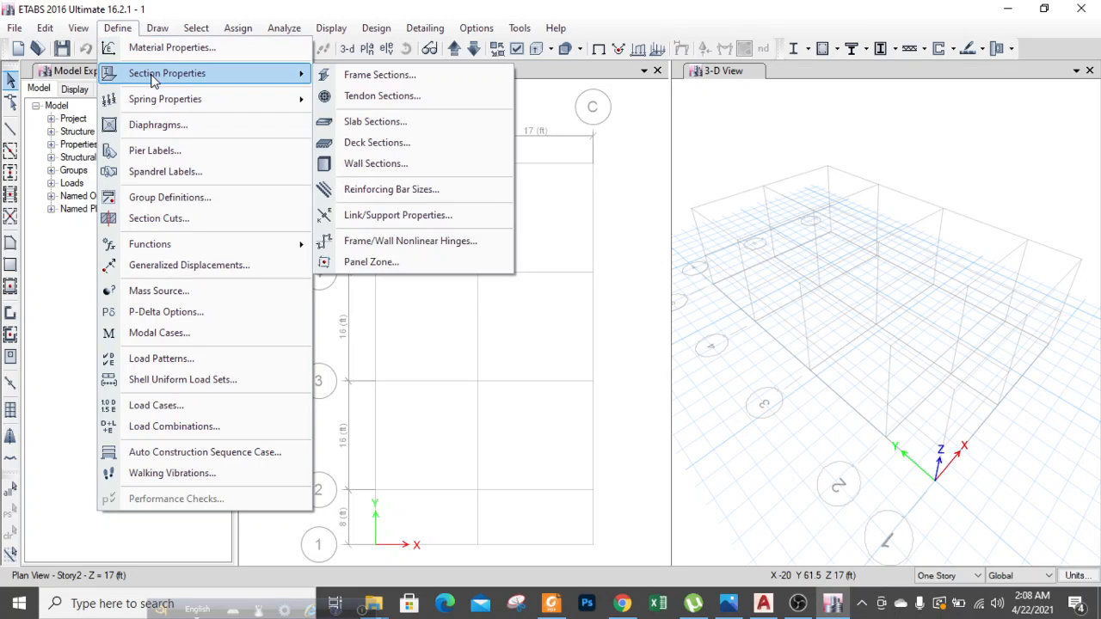
left_click(348, 74)
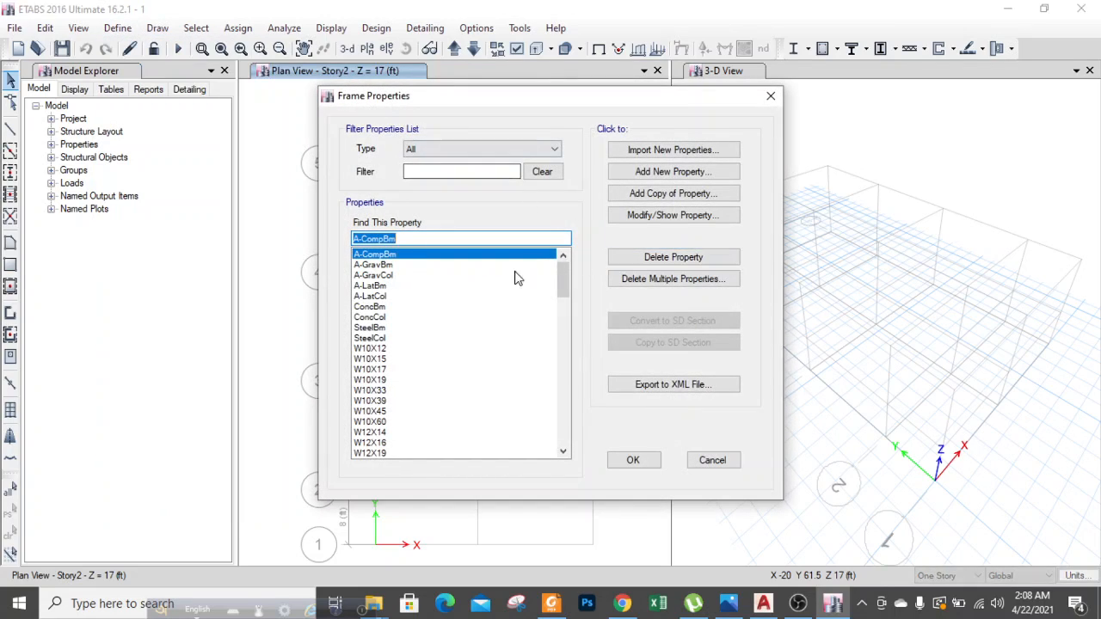
Delete all predefined frame sections except W10X12 from the frame properties.
left_click(666, 280)
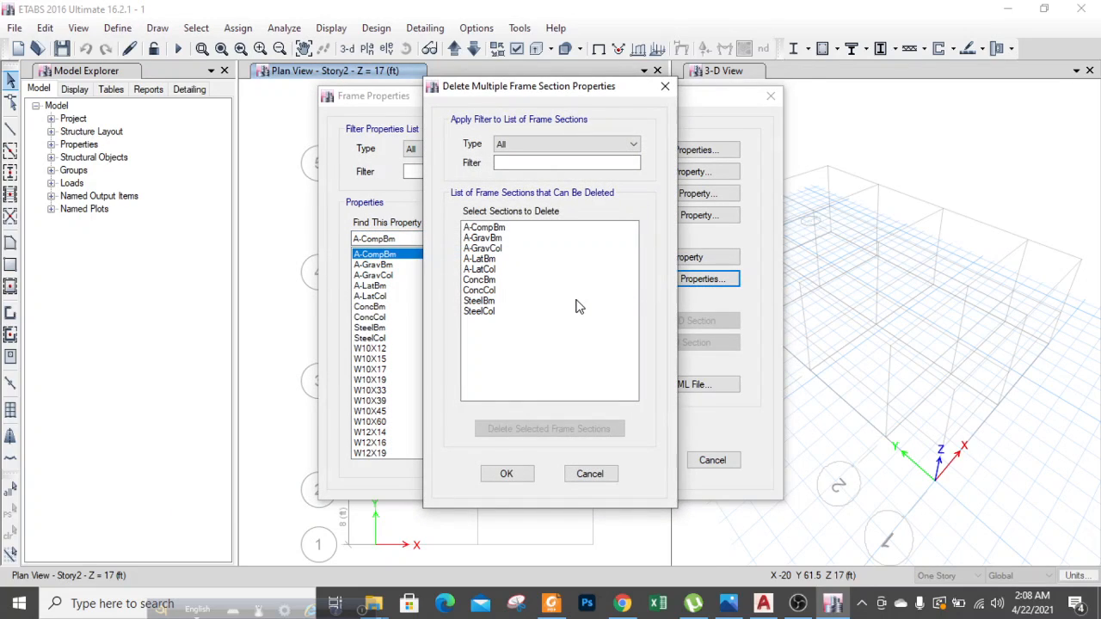
left_click_drag(491, 312, 489, 229)
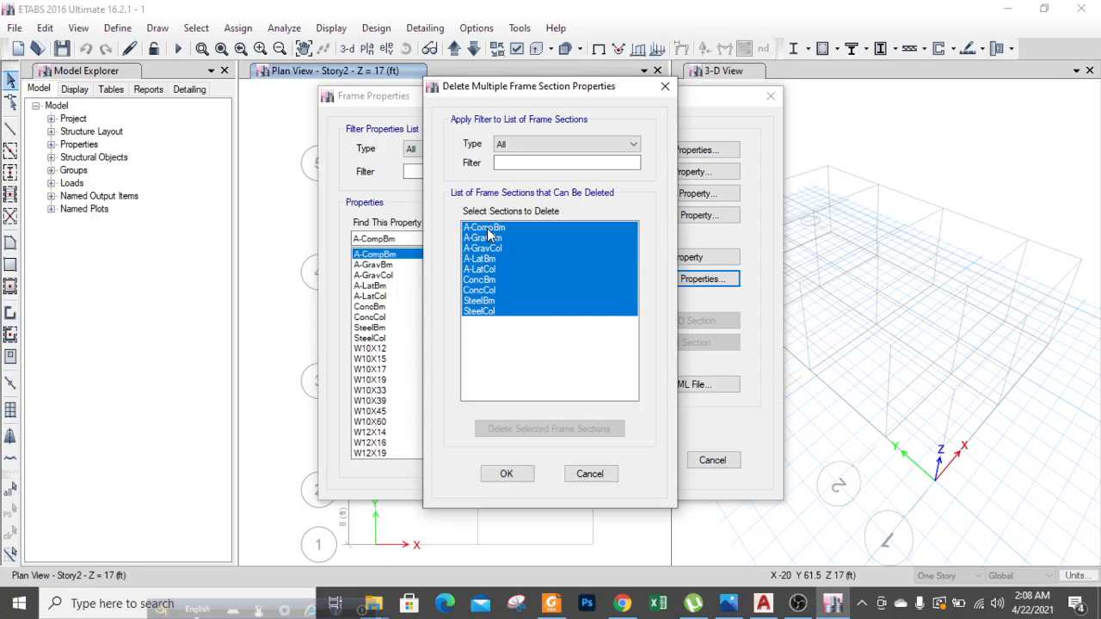
left_click(526, 428)
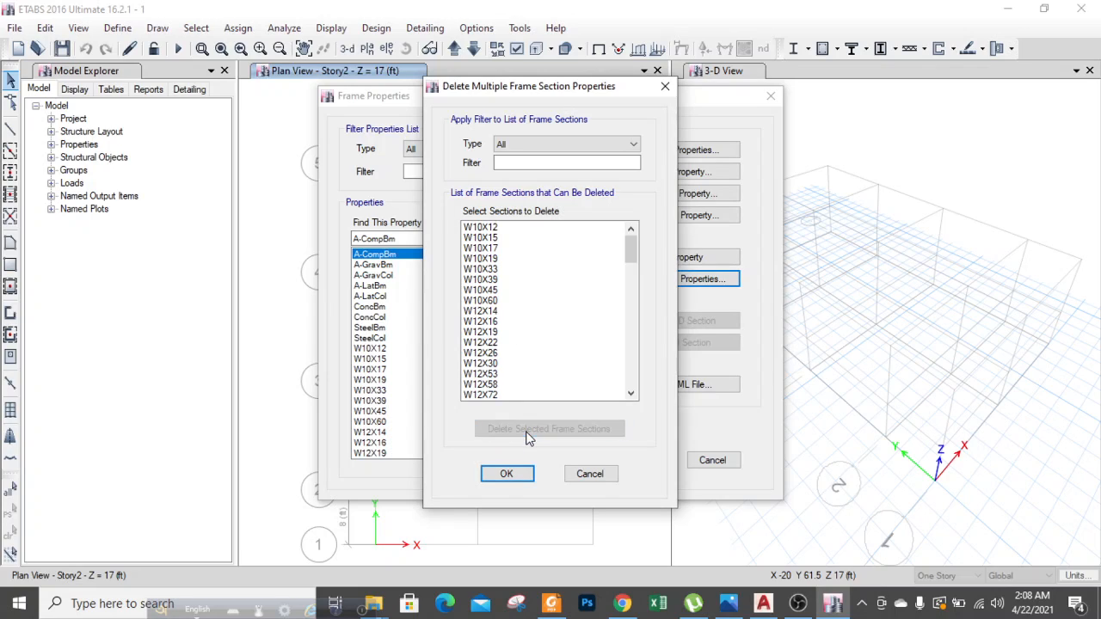
left_click_drag(632, 258, 632, 387)
left_click_drag(494, 401, 491, 241)
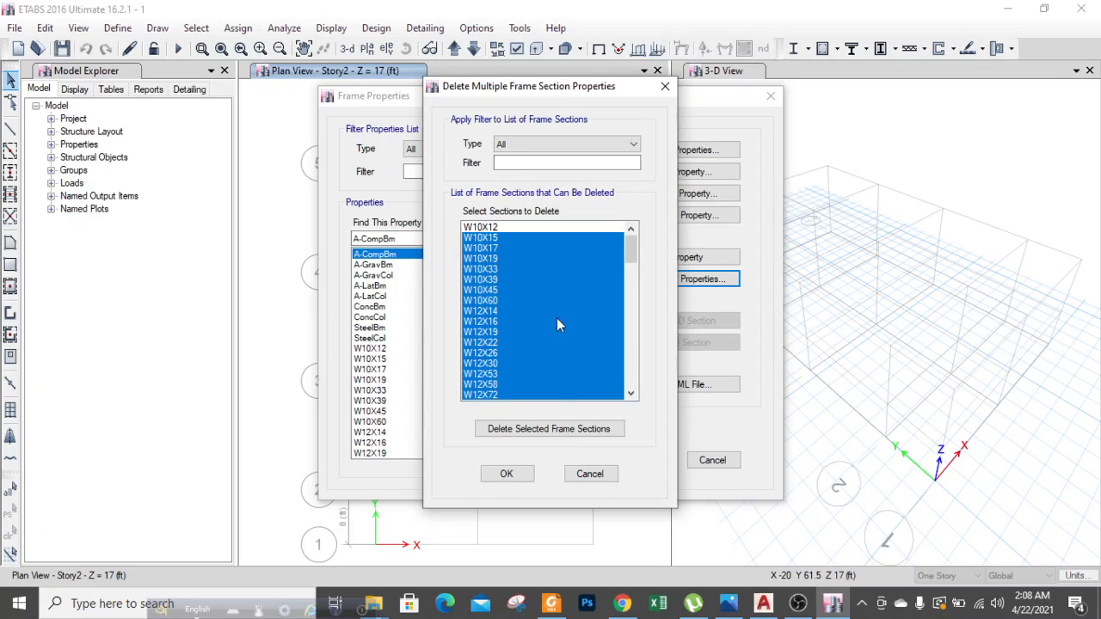
left_click(555, 428)
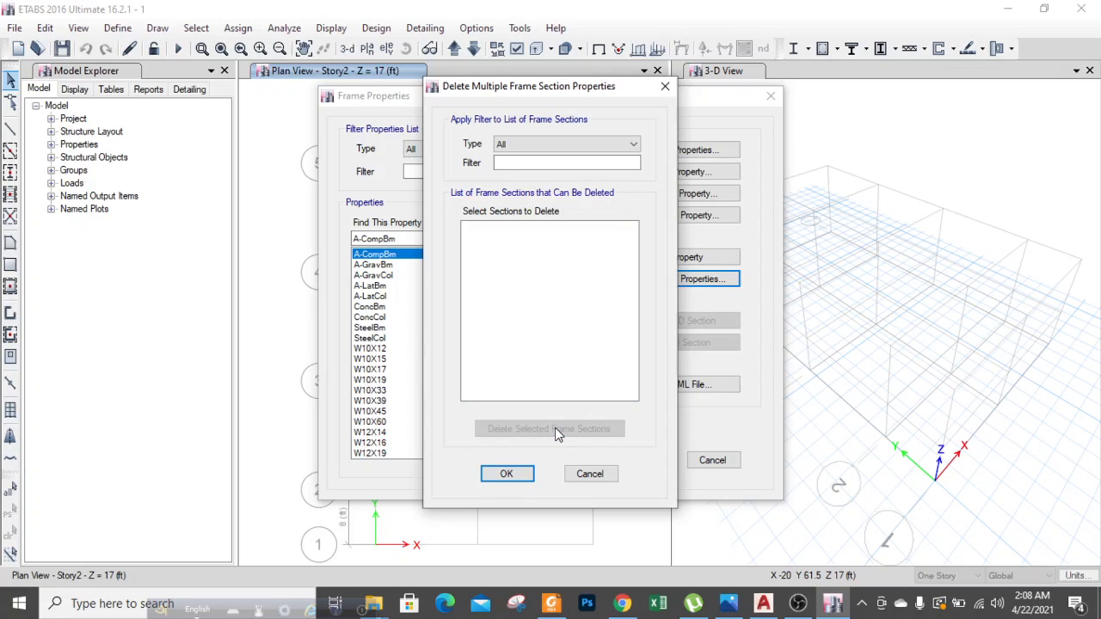
left_click(507, 474)
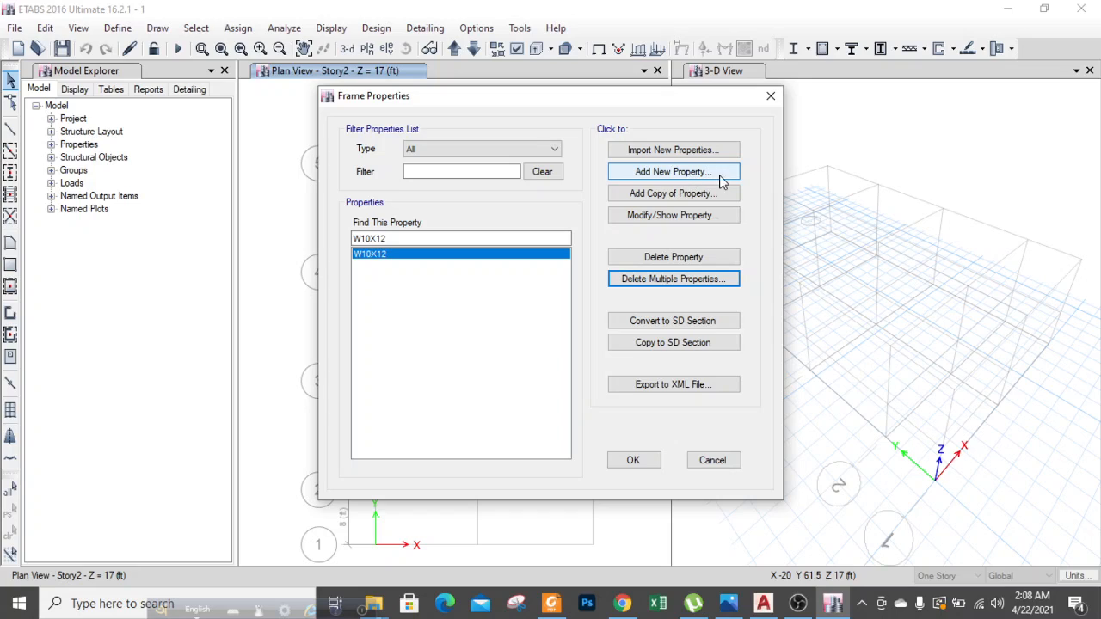
Add a rectangular concrete frame section named COLUMN 12X15 with CONCRETE 3000 as its material.
left_click(671, 172)
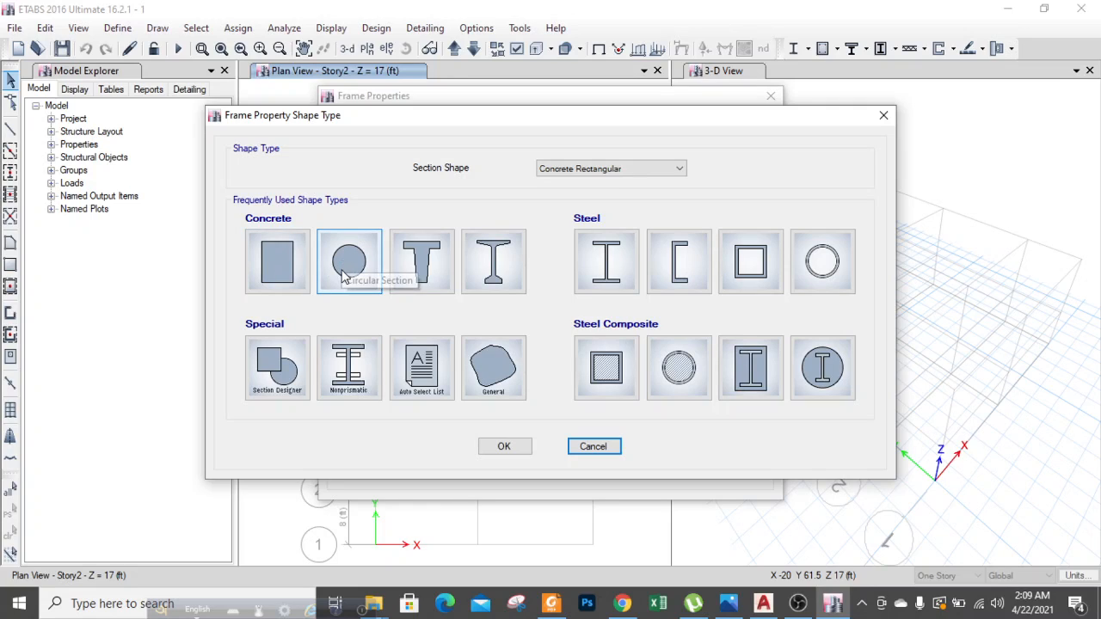
left_click(277, 272)
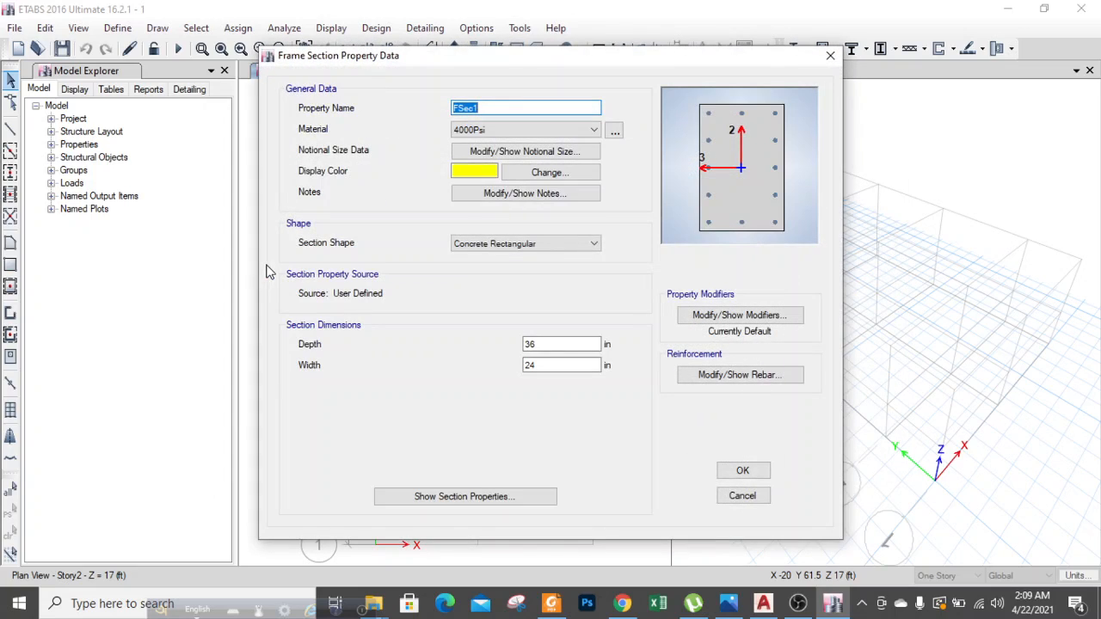
left_click_drag(485, 110, 357, 112)
key("BackSpace")
type("COLUMN 12X15")
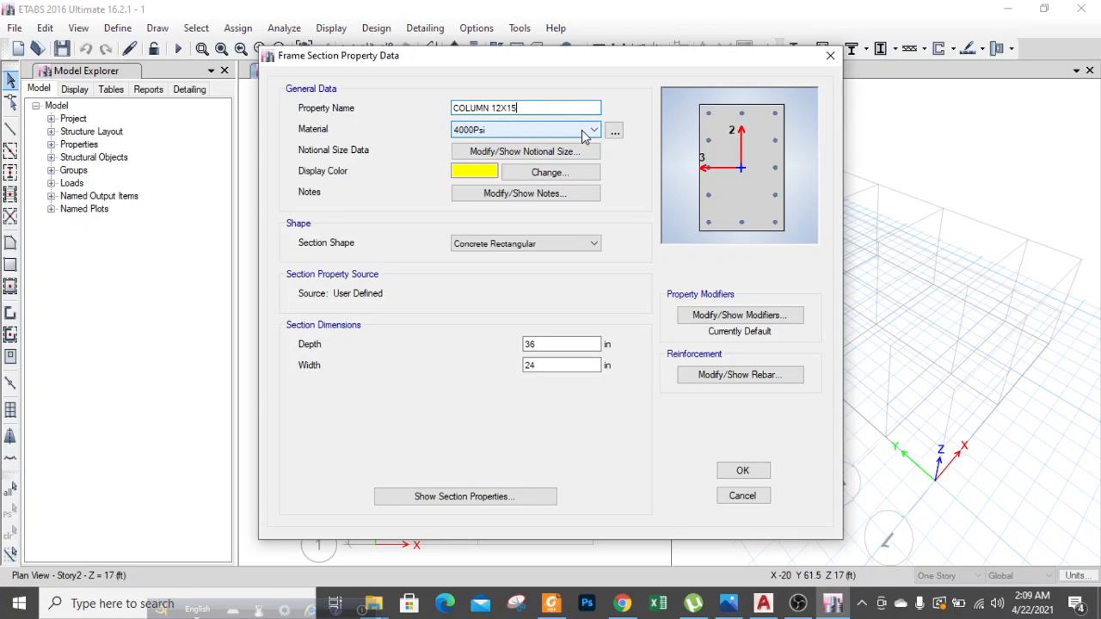
left_click(583, 131)
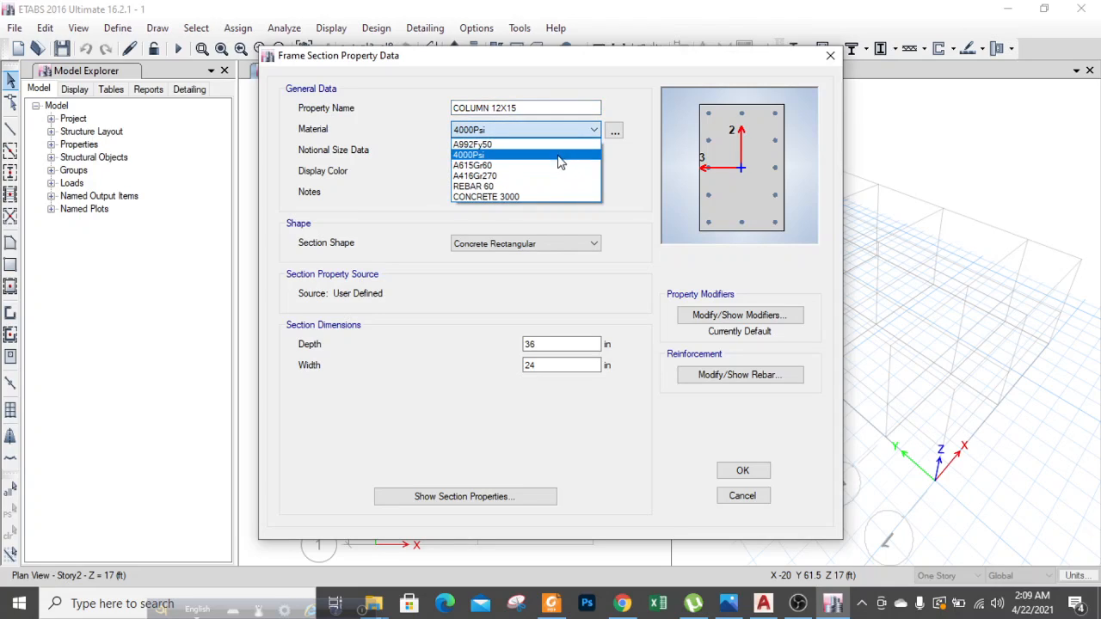
left_click(531, 197)
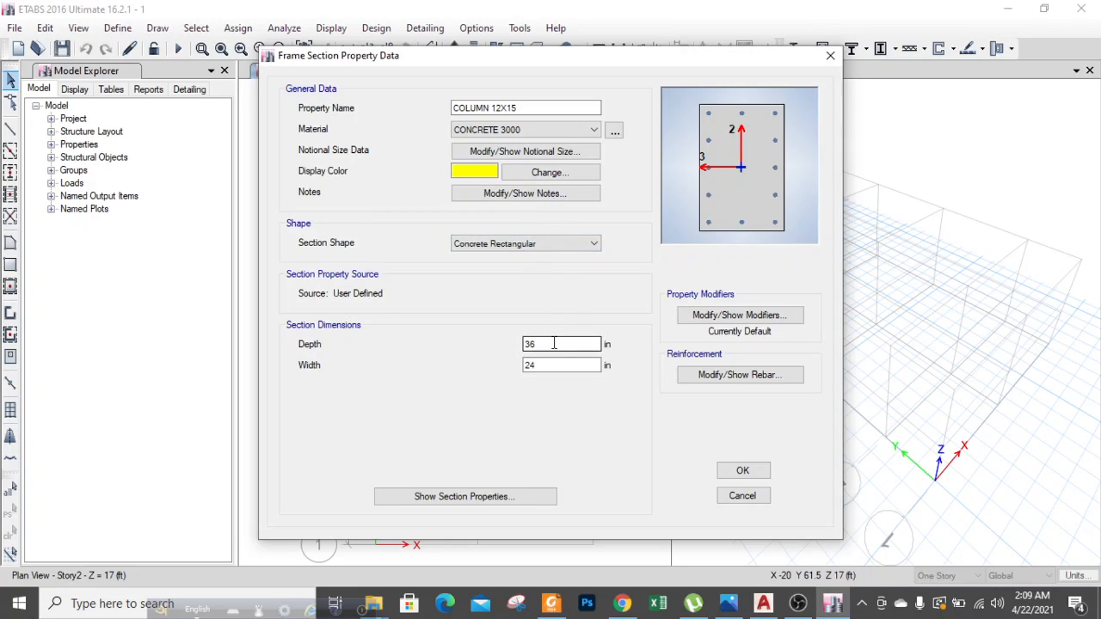
Set the column section's depth to 15 in and its width to 12 in.
left_click_drag(553, 343, 492, 350)
type("15")
left_click_drag(555, 364, 465, 376)
type("12")
Assign REBAR 60 to the longitudinal bars and the ties in the COLUMN 12X15 reinforcement data.
left_click(747, 383)
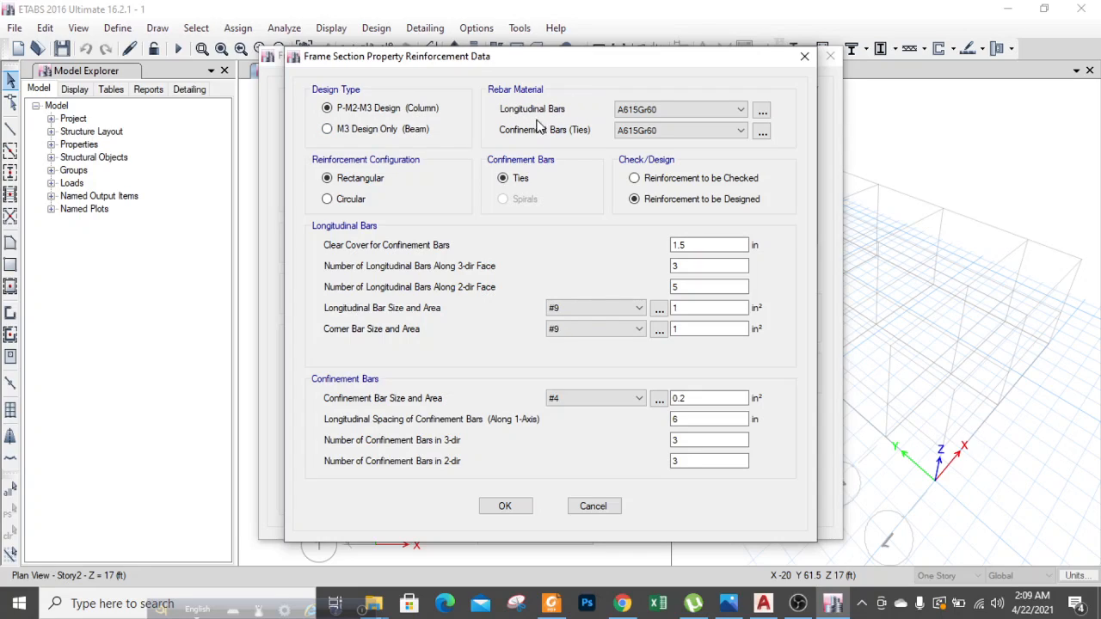
left_click(709, 111)
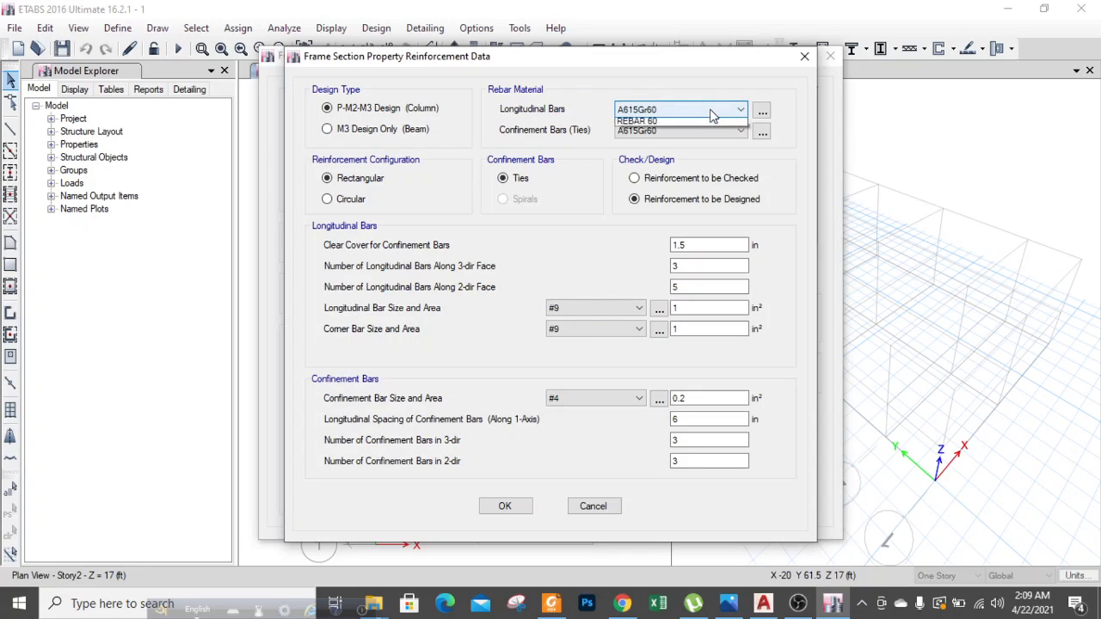
left_click(710, 139)
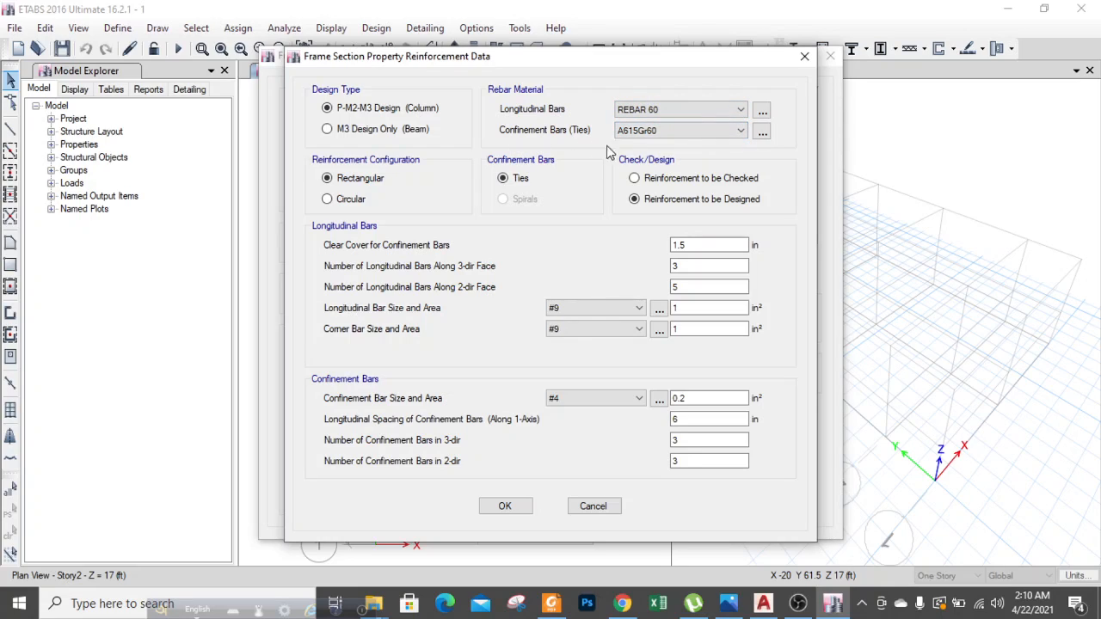
left_click(680, 137)
left_click(668, 156)
left_click(506, 507)
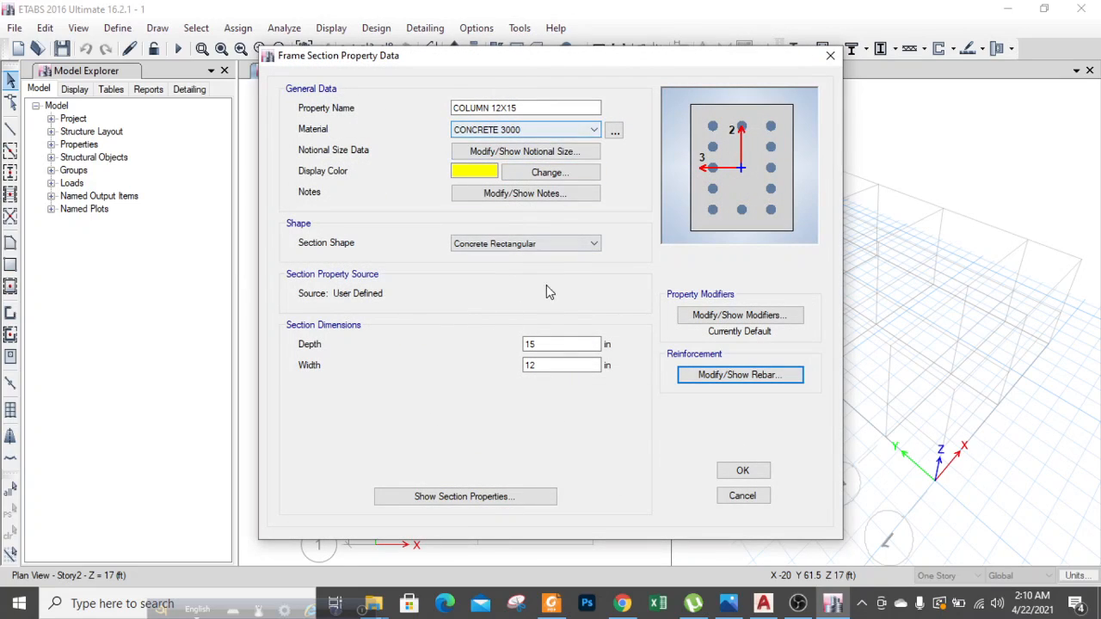
Set the column section's moment of inertia modifiers about the 2 and 3 axes to 0.75 and save the section.
left_click(731, 323)
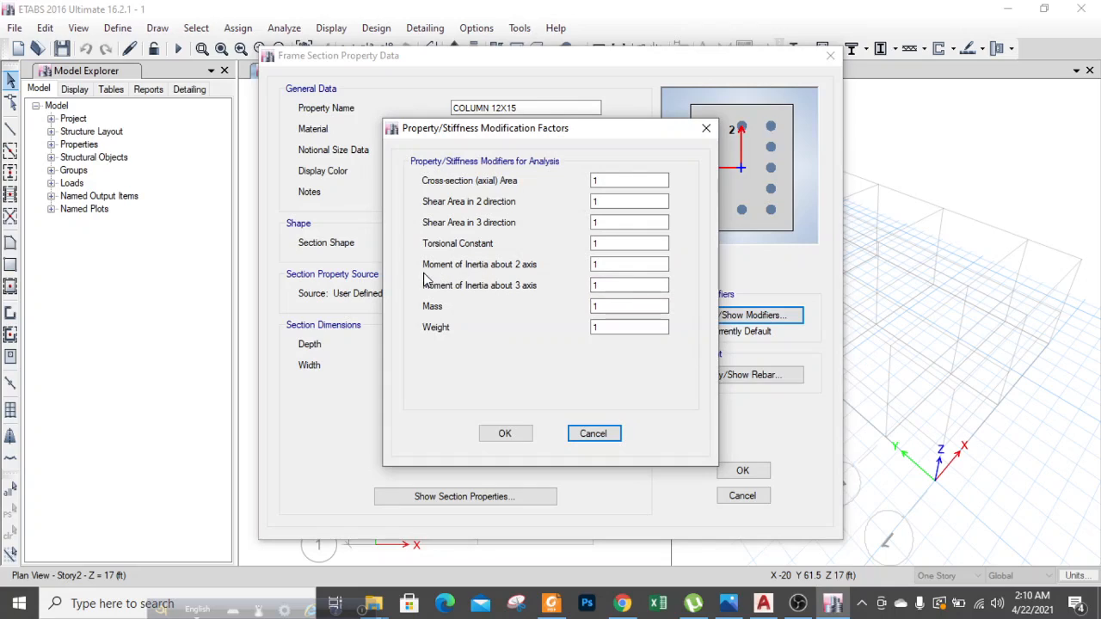
double_click(607, 264)
type(".75")
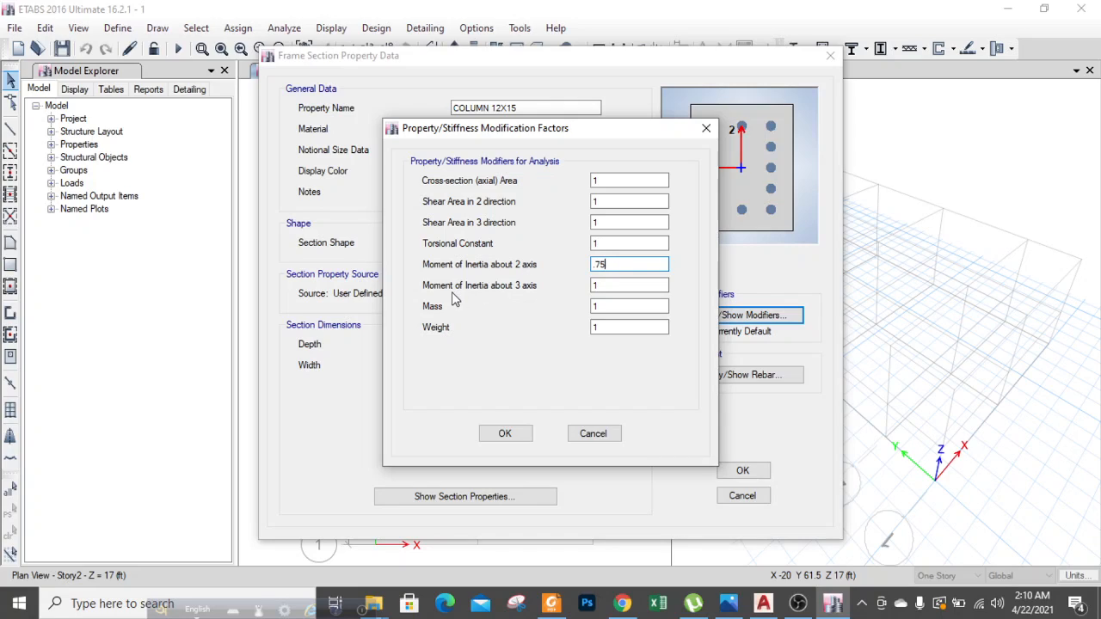
double_click(595, 285)
key("BackSpace")
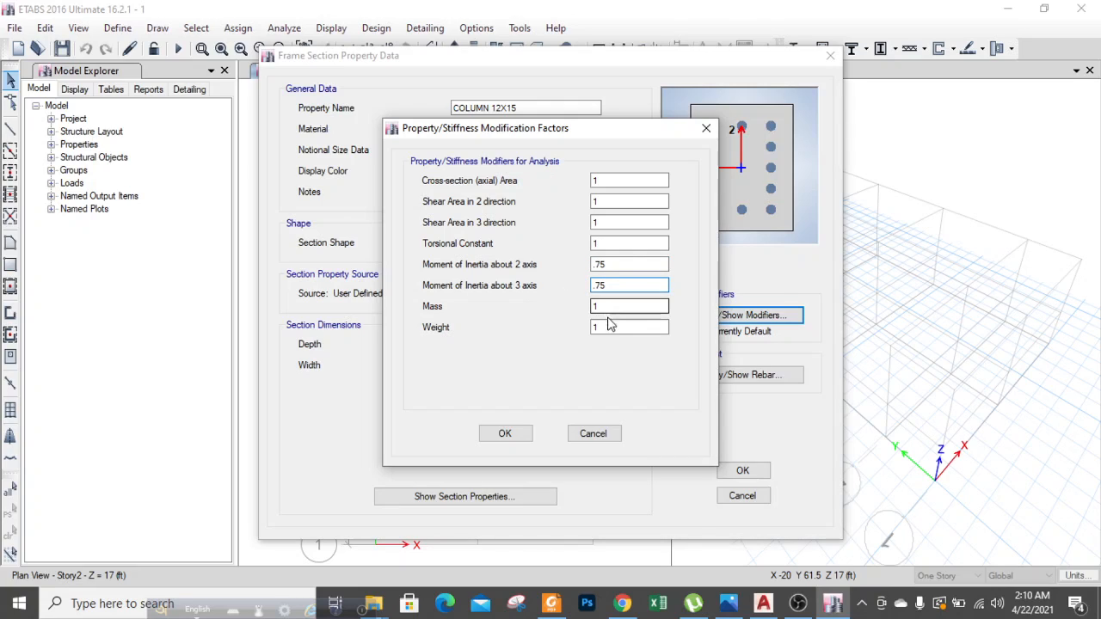
left_click(505, 433)
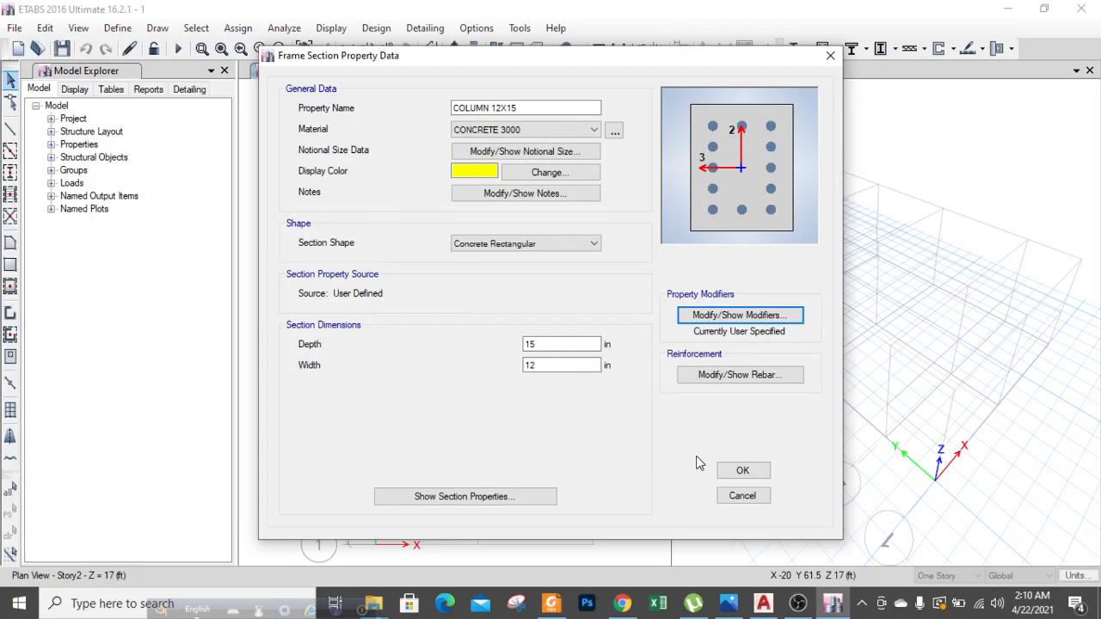
left_click(745, 472)
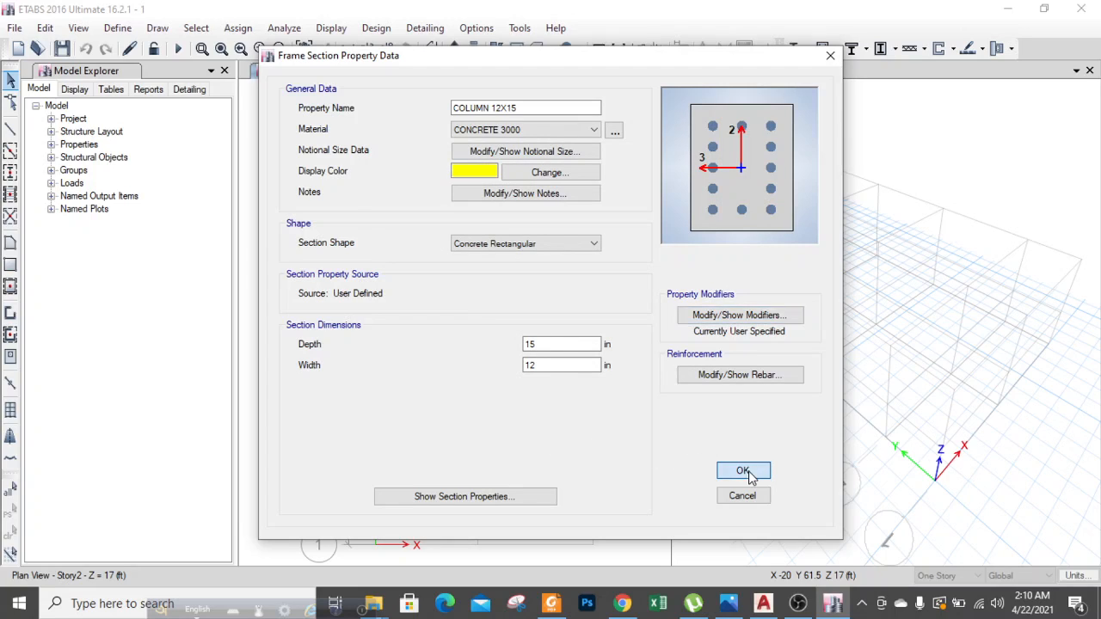
Delete the remaining predefined W10X12 section from the frame properties.
left_click(385, 265)
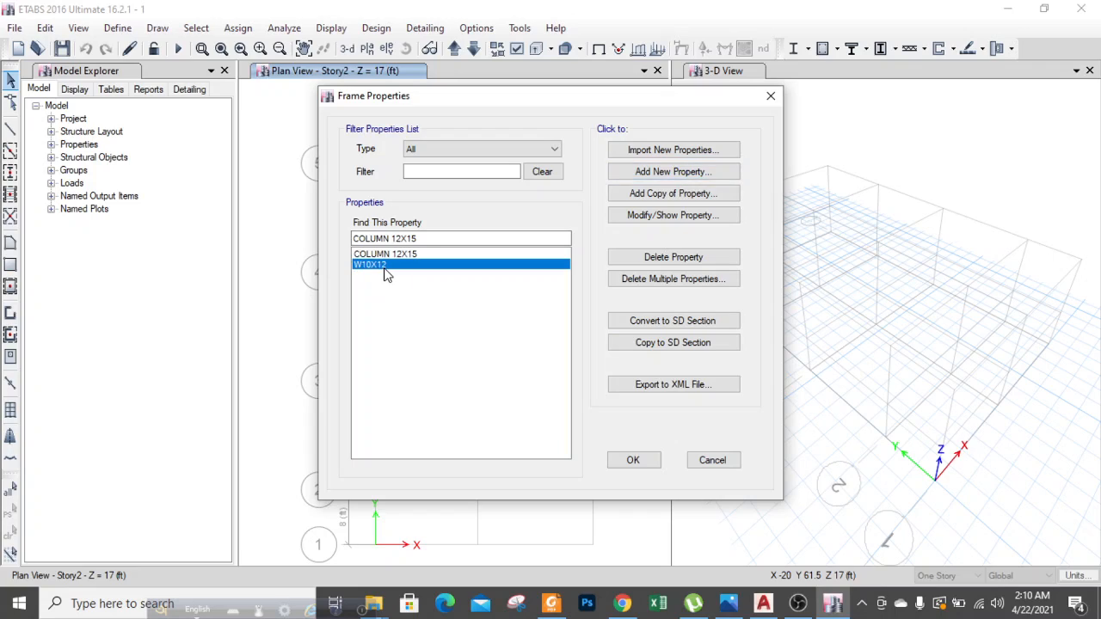
left_click(671, 258)
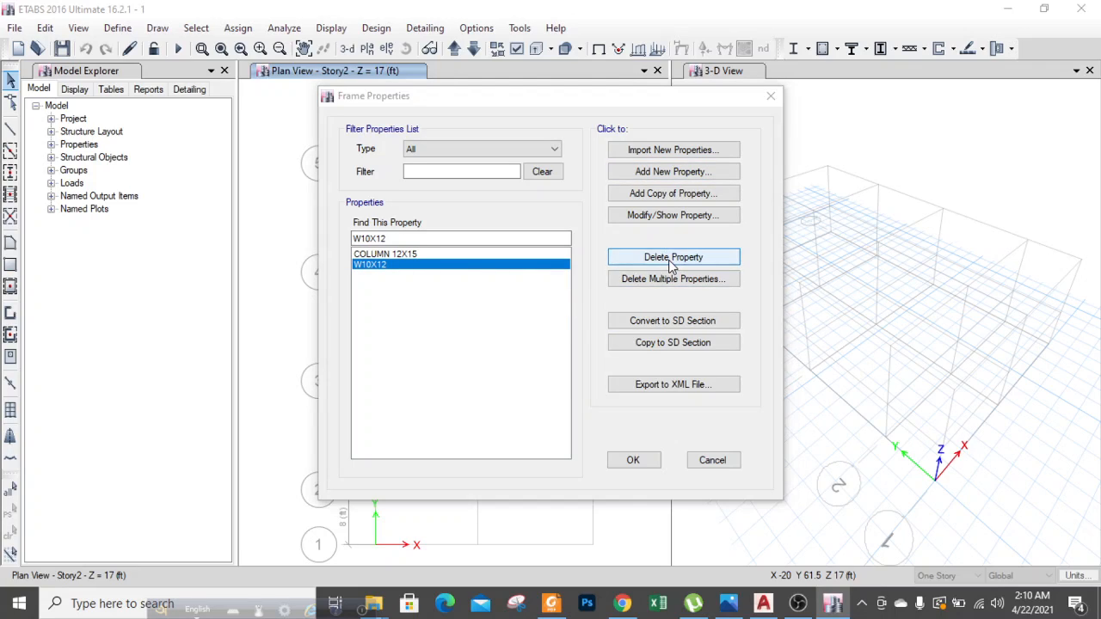
left_click(602, 361)
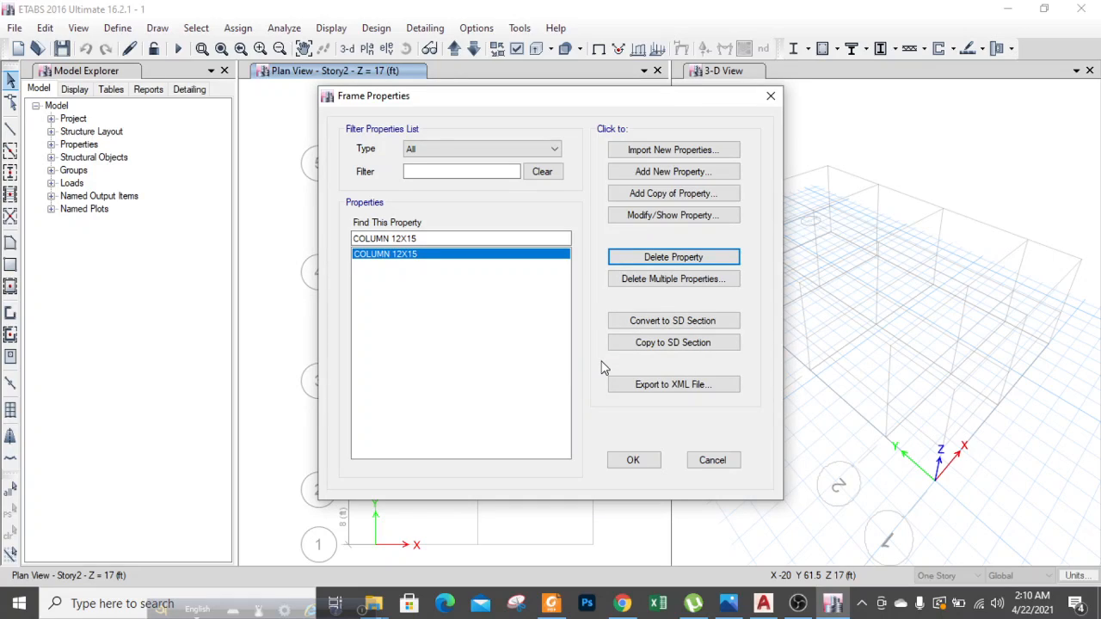
Add a rectangular concrete frame section named GRADE BEAM 12X20 with CONCRETE 3000 as its material.
left_click(675, 174)
left_click(276, 261)
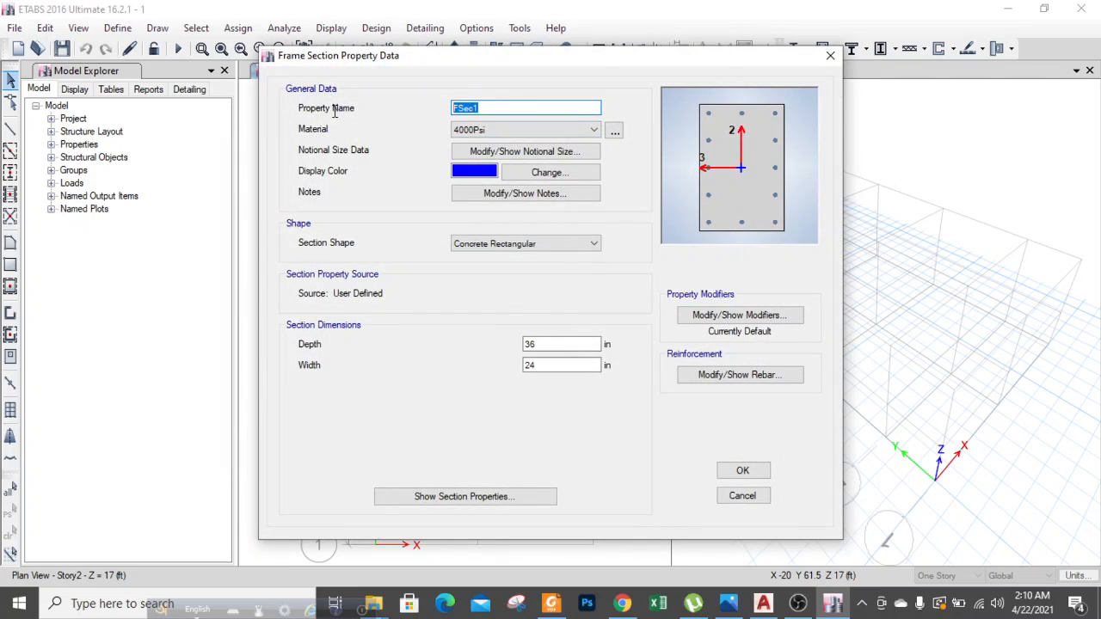
key("BackSpace")
type("G")
type("20")
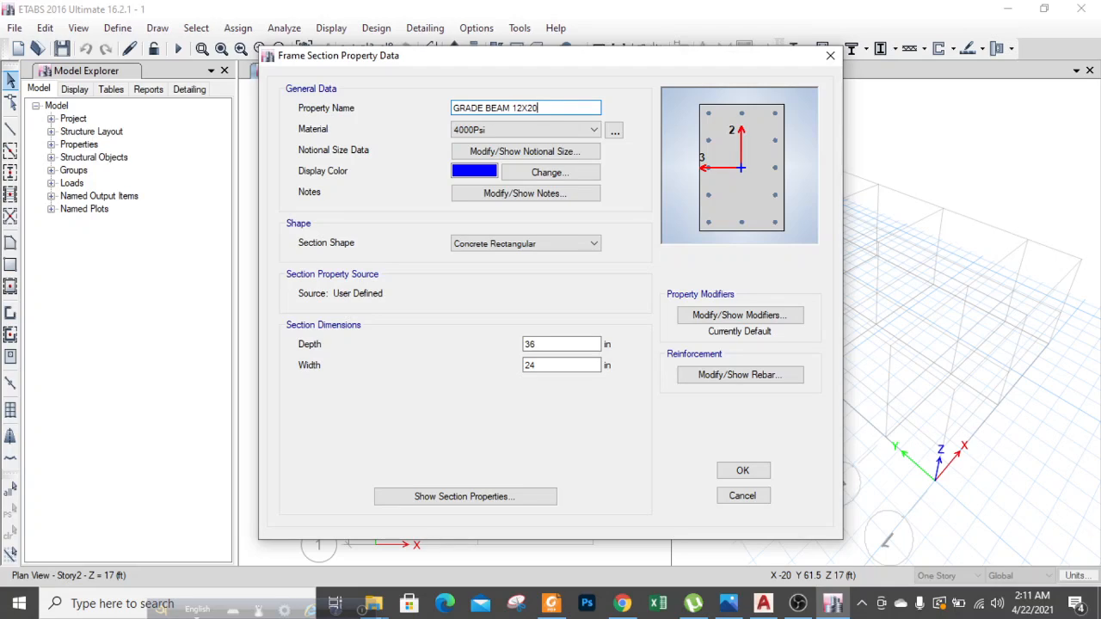
left_click(554, 130)
left_click(521, 196)
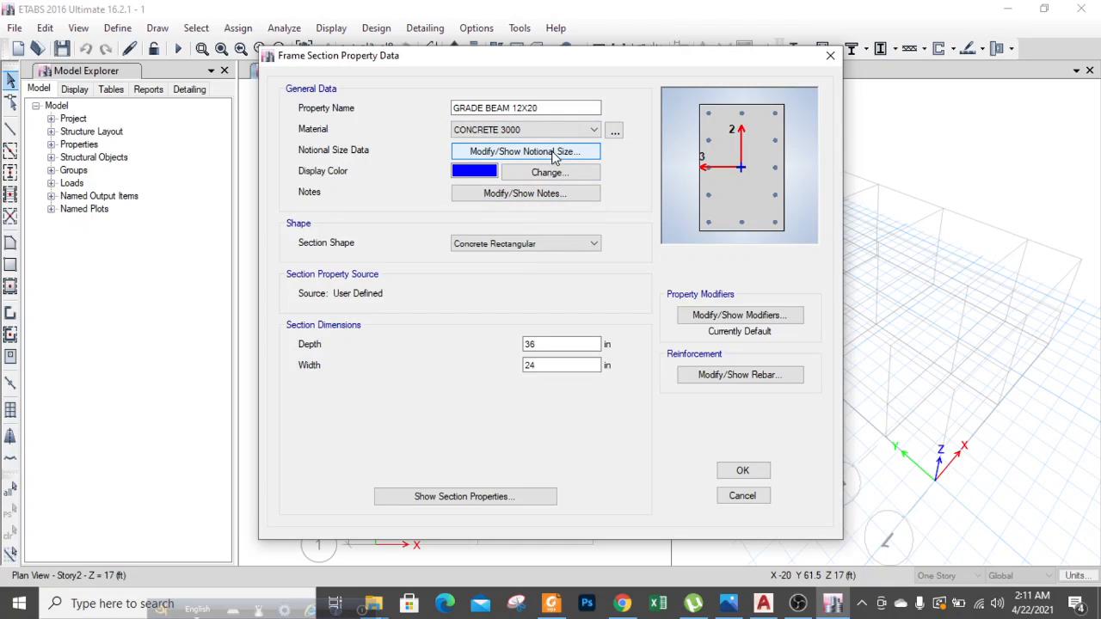
Set the grade beam section's depth to 20 in and its width to 12 in.
double_click(547, 343)
type("20")
double_click(550, 366)
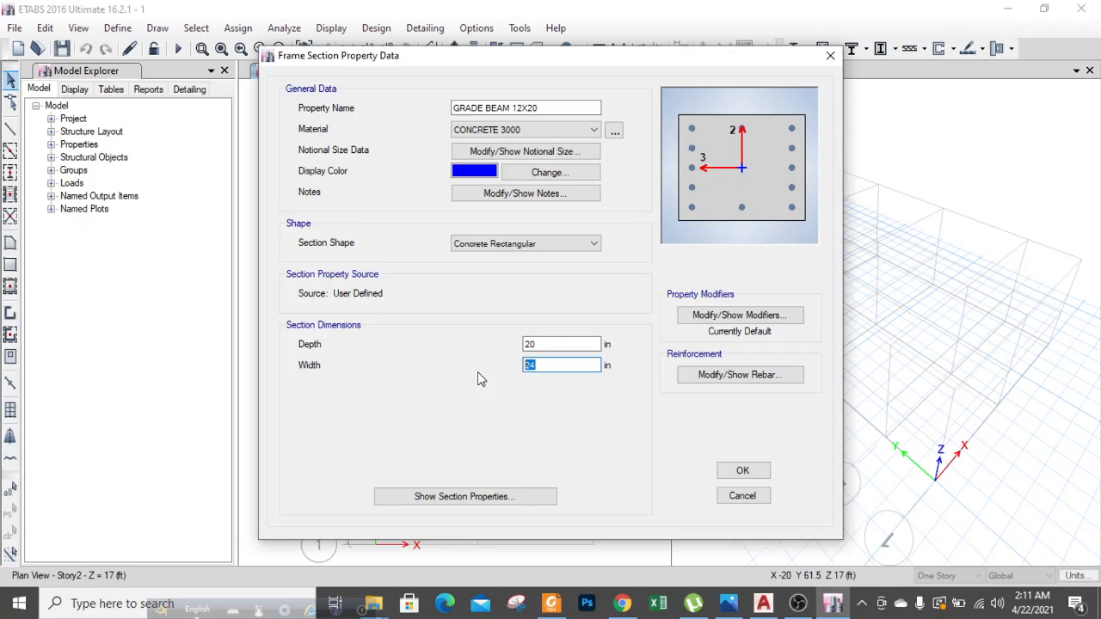
type("12")
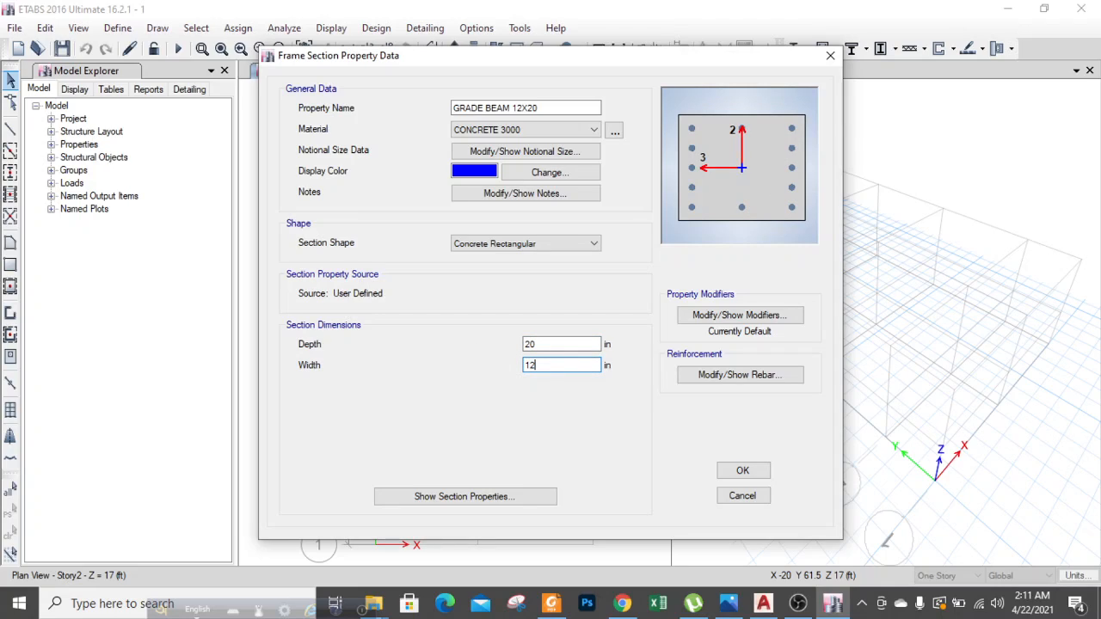
Set the grade beam's reinforcement to M3 Design Only (Beam) with REBAR 60 for both longitudinal and confinement bars.
left_click(696, 378)
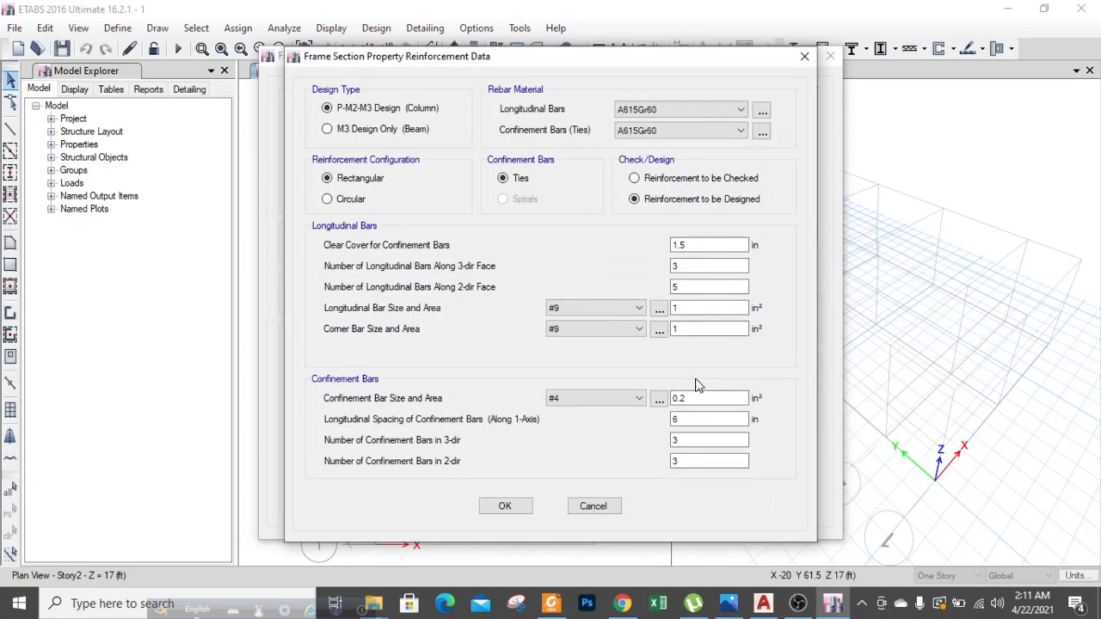
left_click(384, 130)
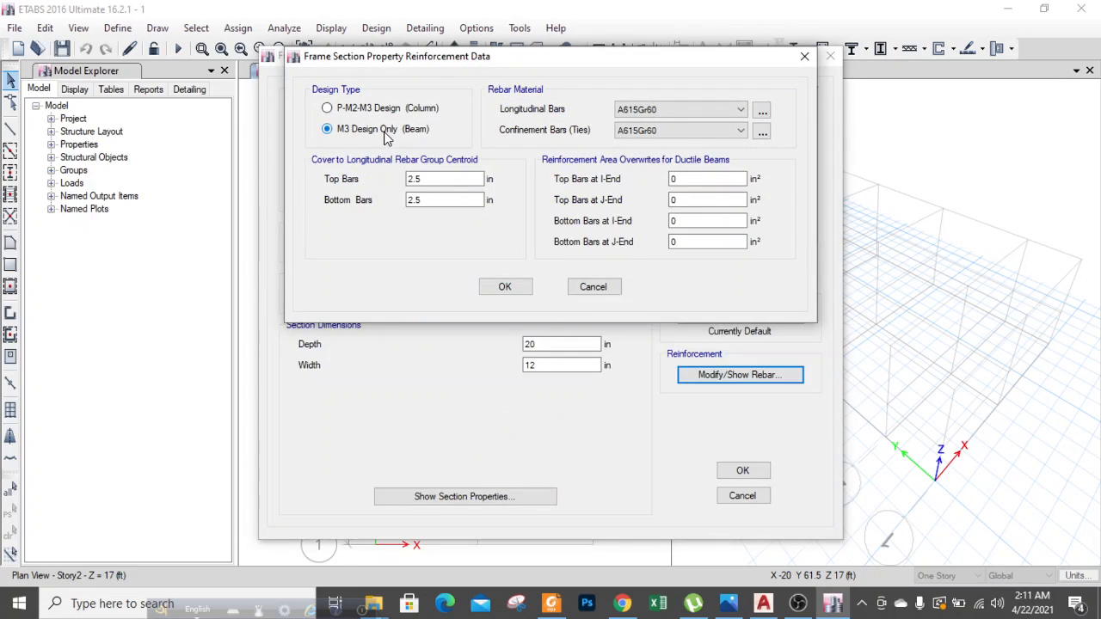
left_click(663, 110)
left_click(654, 140)
left_click(651, 135)
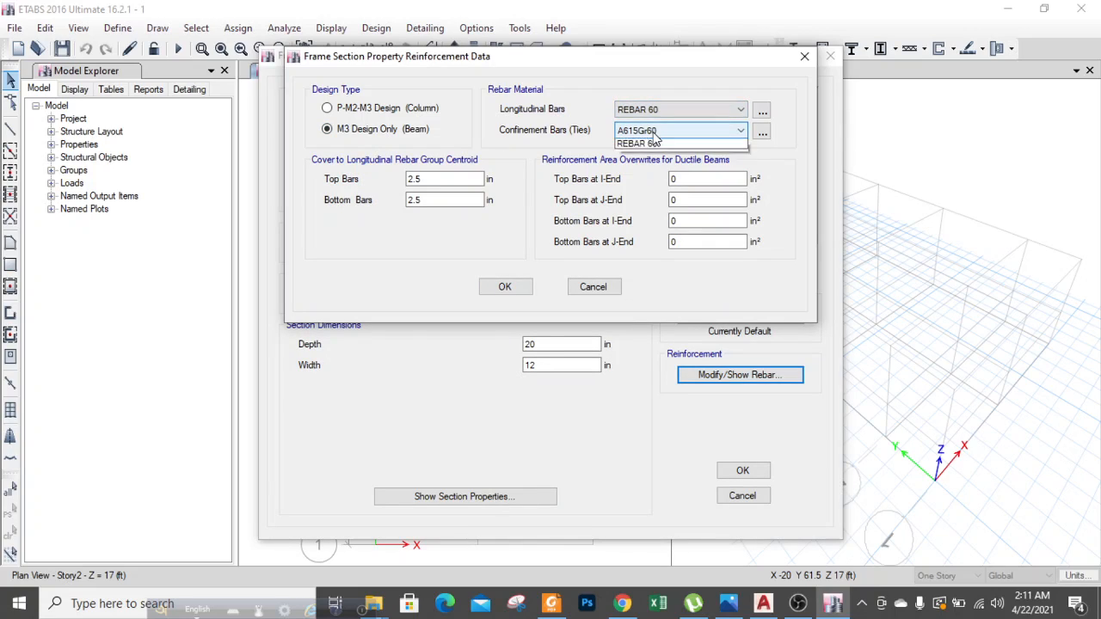
left_click(652, 153)
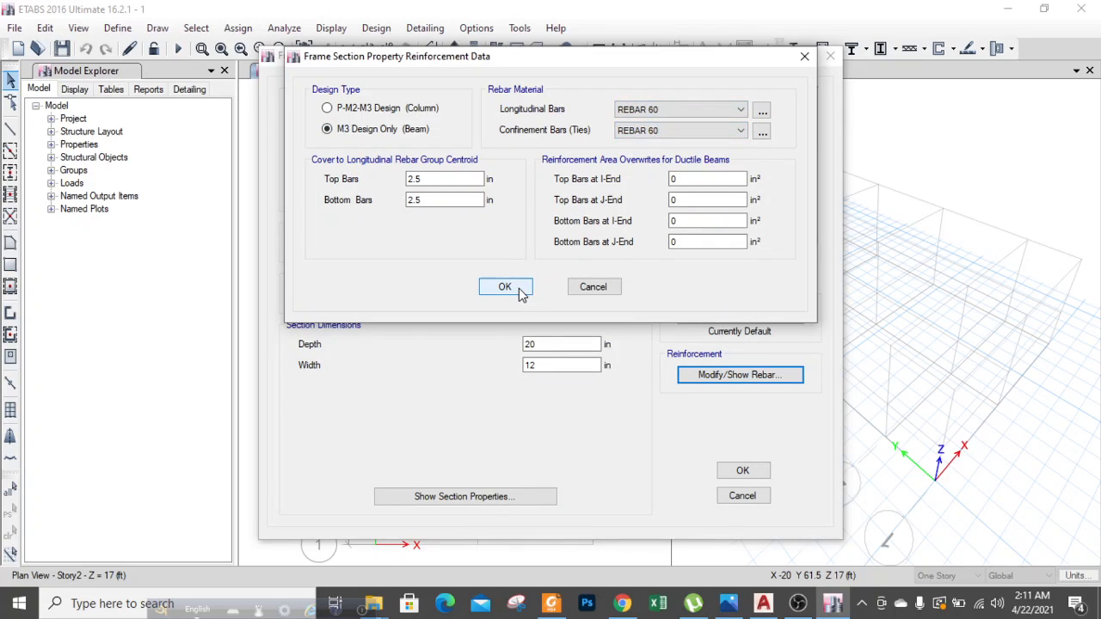
left_click(505, 287)
Set the grade beam's moment of inertia modifiers about the 2 and 3 axes to 0.35, recheck its rebar data and save the section.
left_click(737, 317)
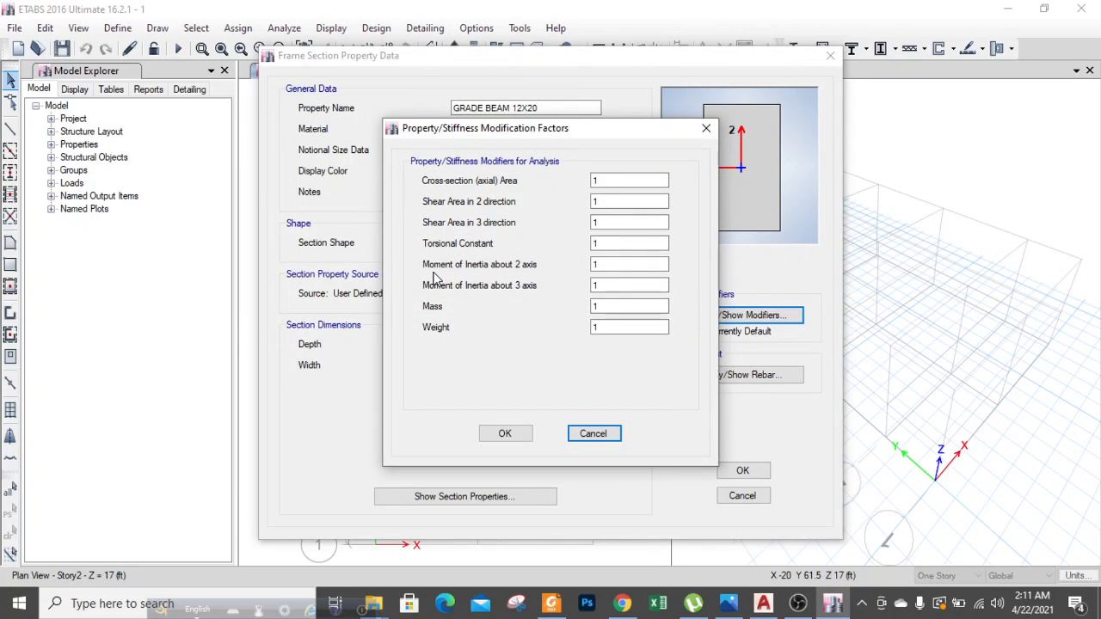
double_click(604, 265)
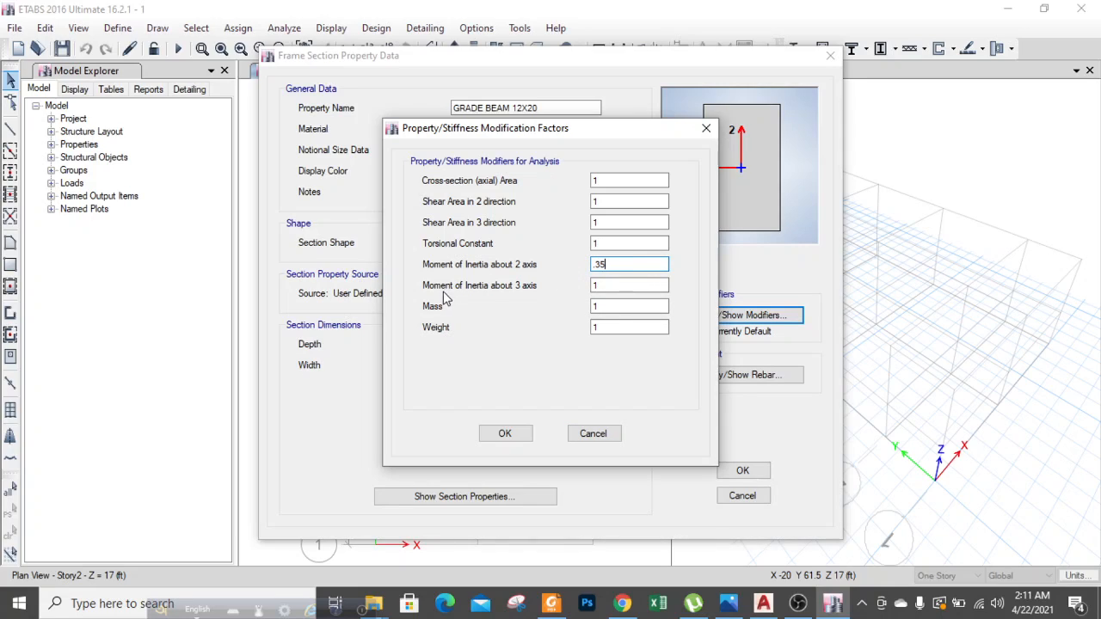
key("Tab")
type(".35")
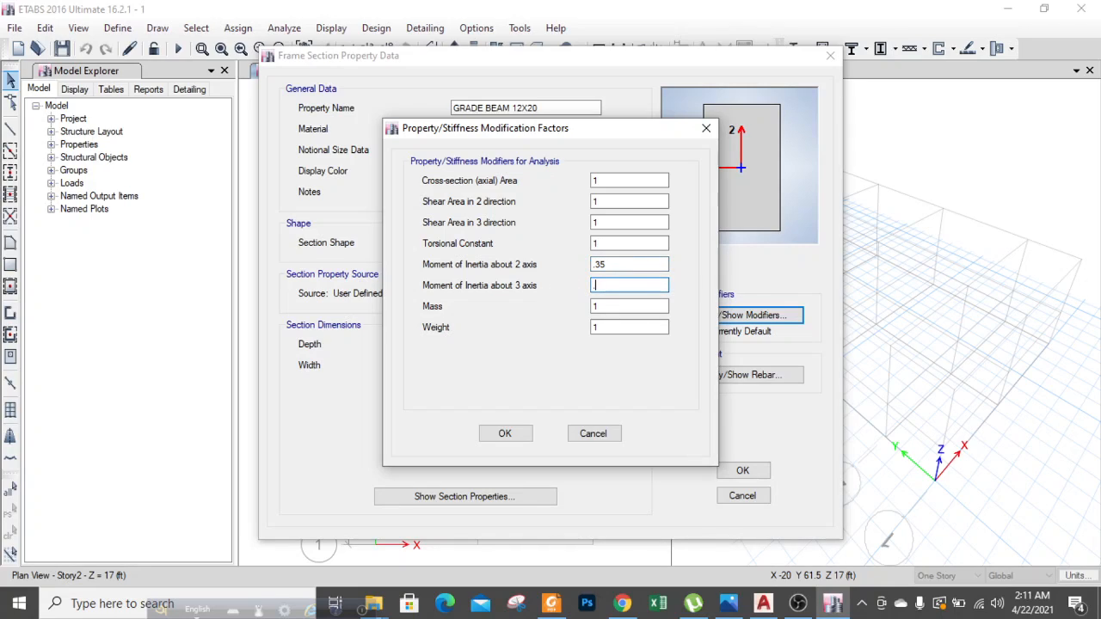
left_click(504, 434)
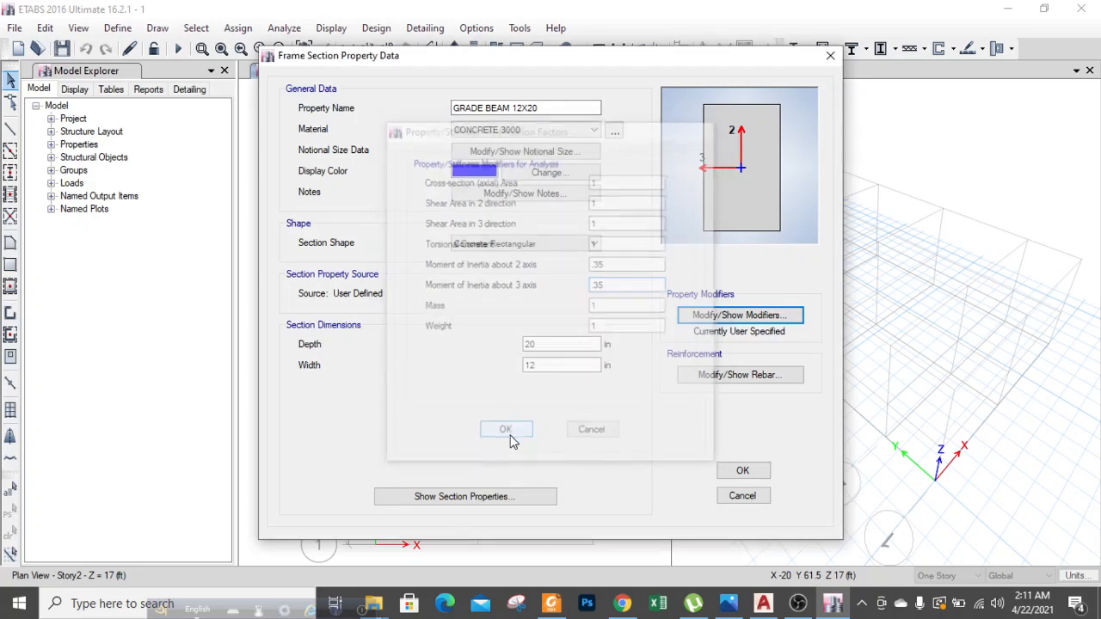
left_click(761, 385)
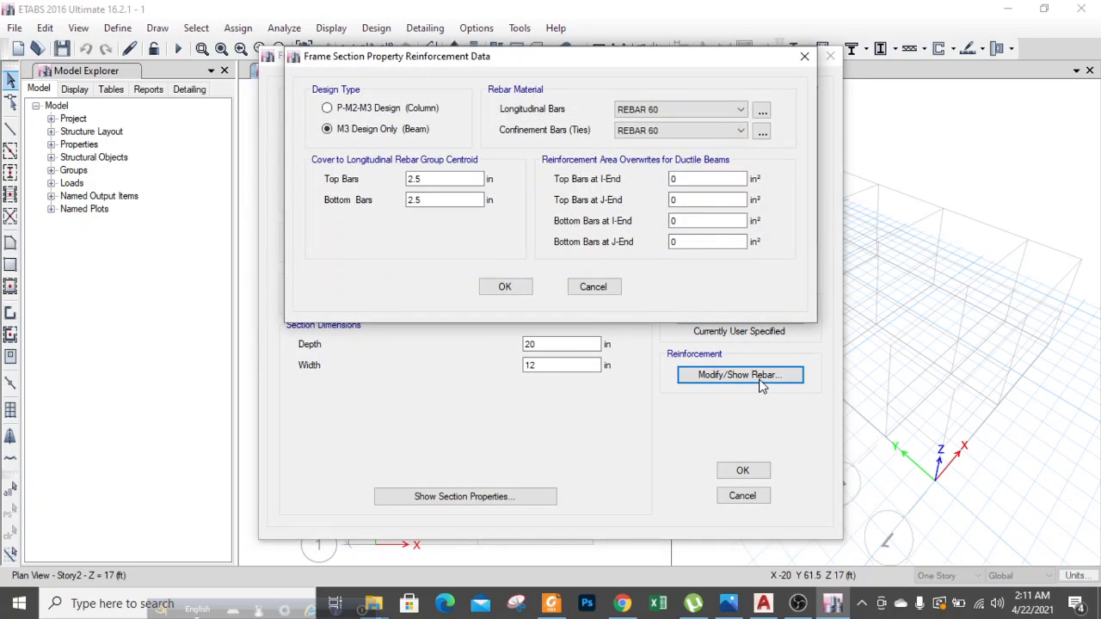
left_click(505, 286)
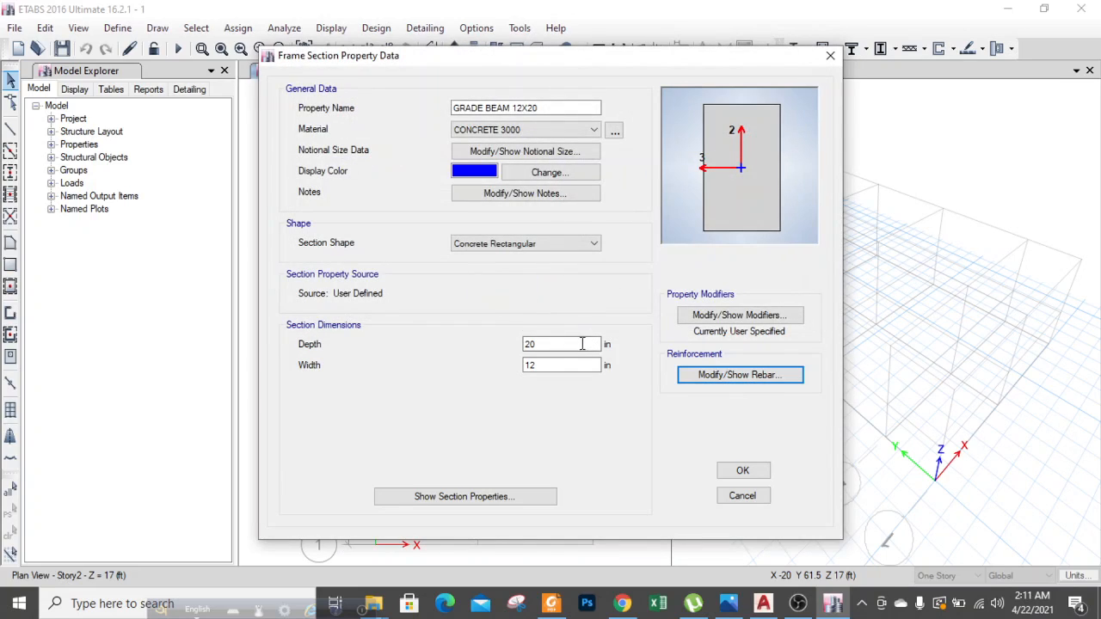
left_click(741, 472)
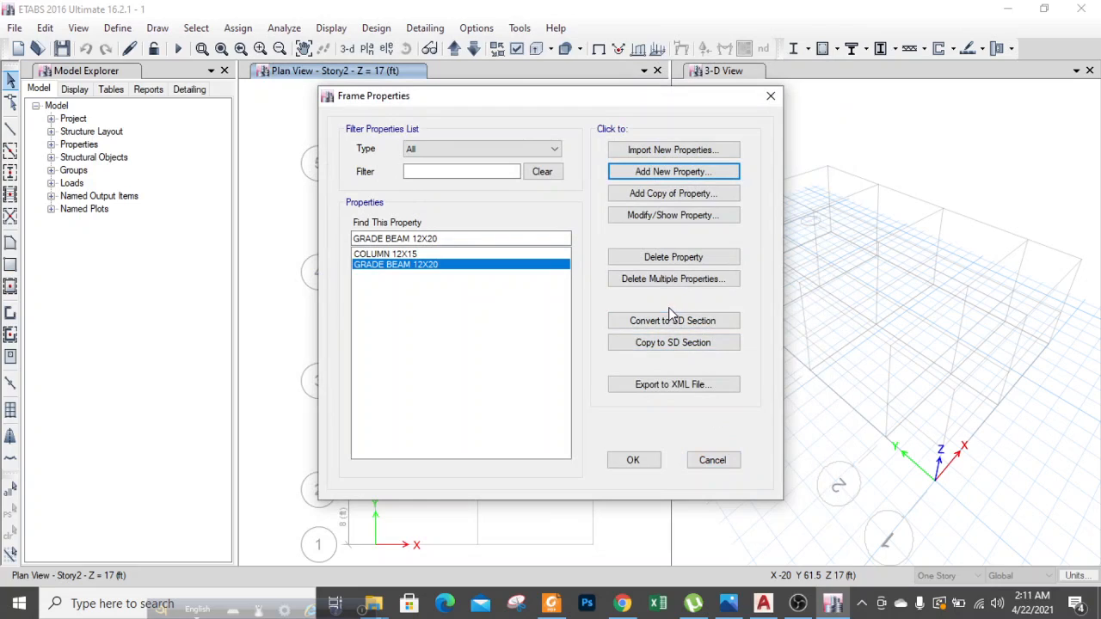
Add a rectangular concrete frame section named ROOF BEAM 12X18 with CONCRETE 3000 as its material.
left_click(656, 172)
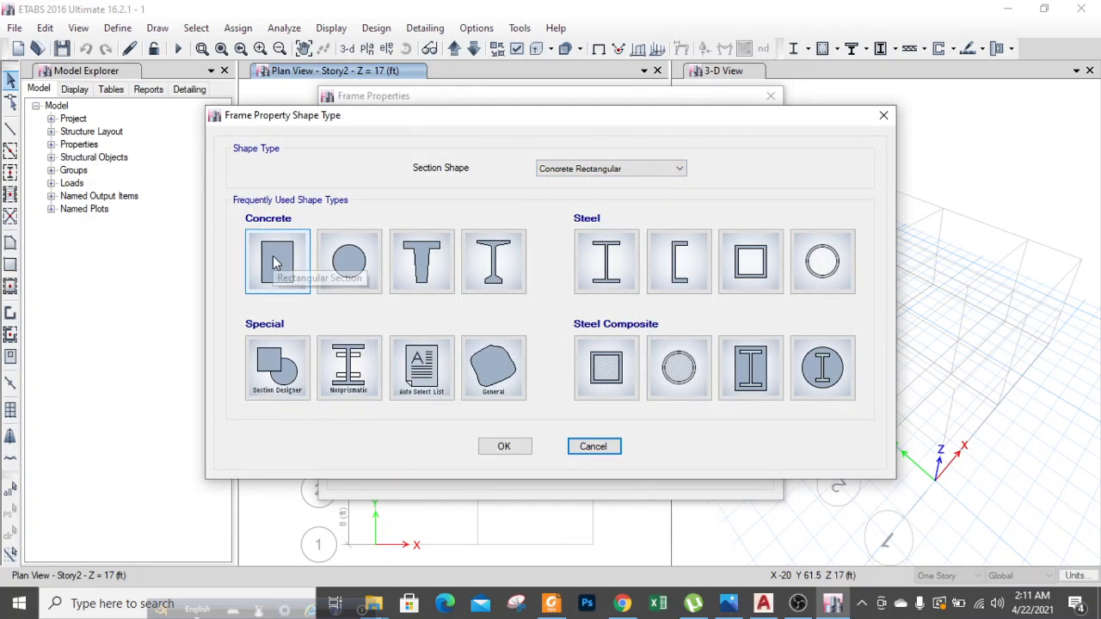
left_click(275, 263)
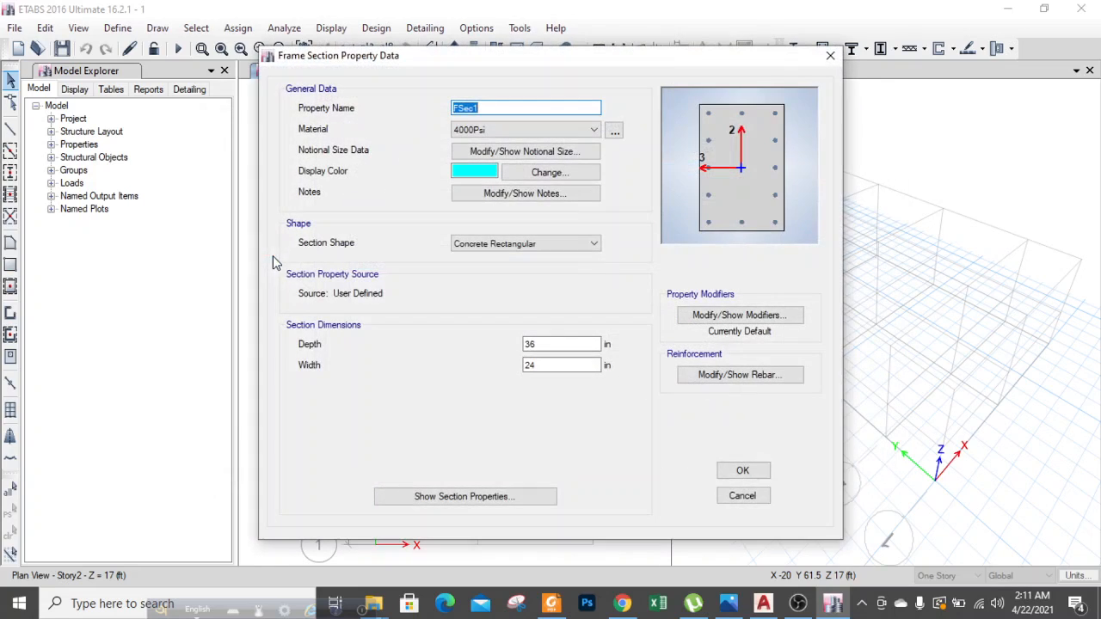
key("BackSpace")
type("ROOF BEAM 12X18")
left_click(542, 129)
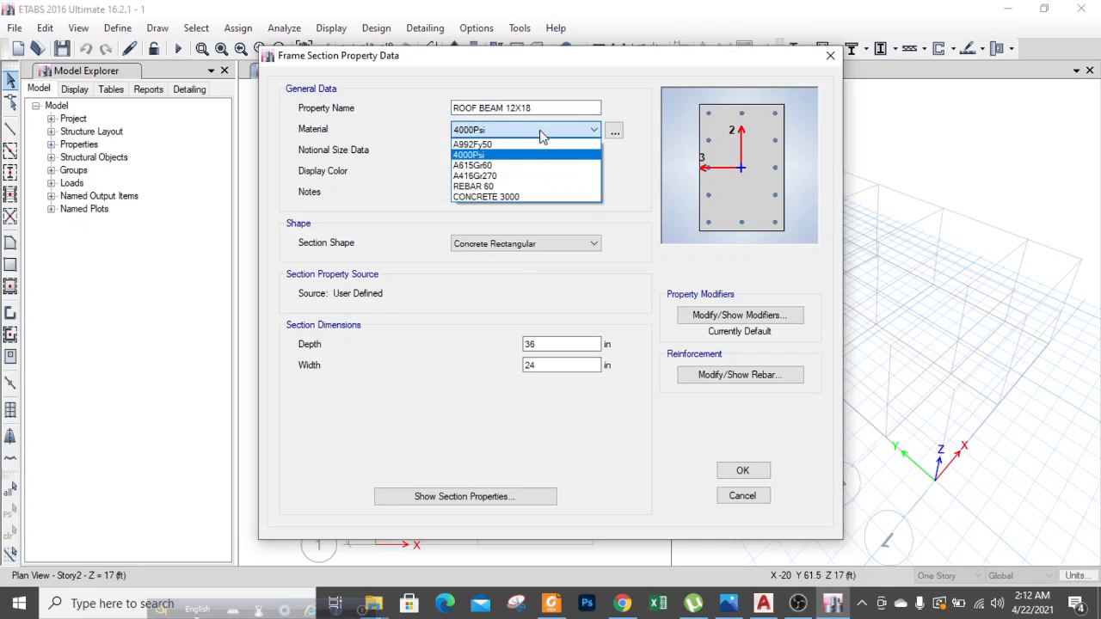
left_click(503, 196)
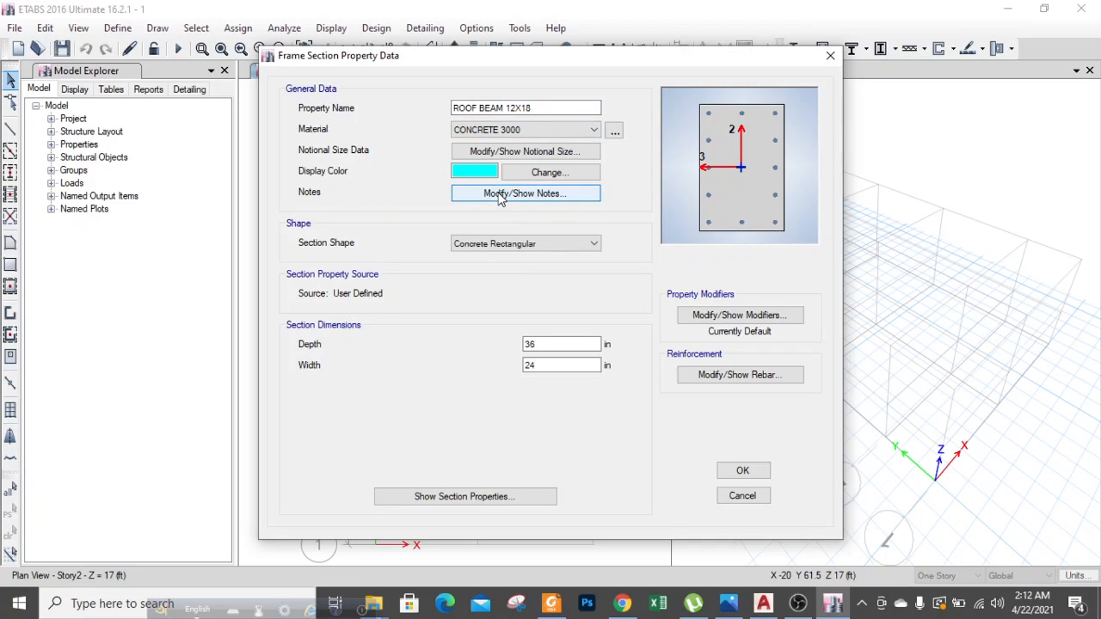
Set the roof beam section's depth to 18 in and its width to 12 in.
double_click(547, 344)
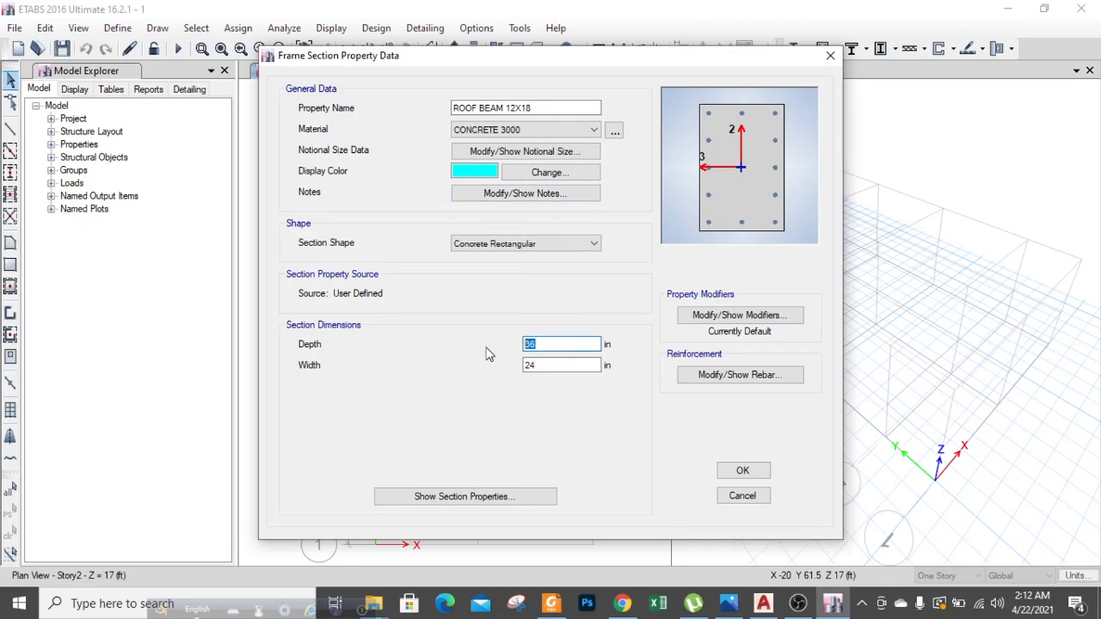
type("18")
double_click(560, 365)
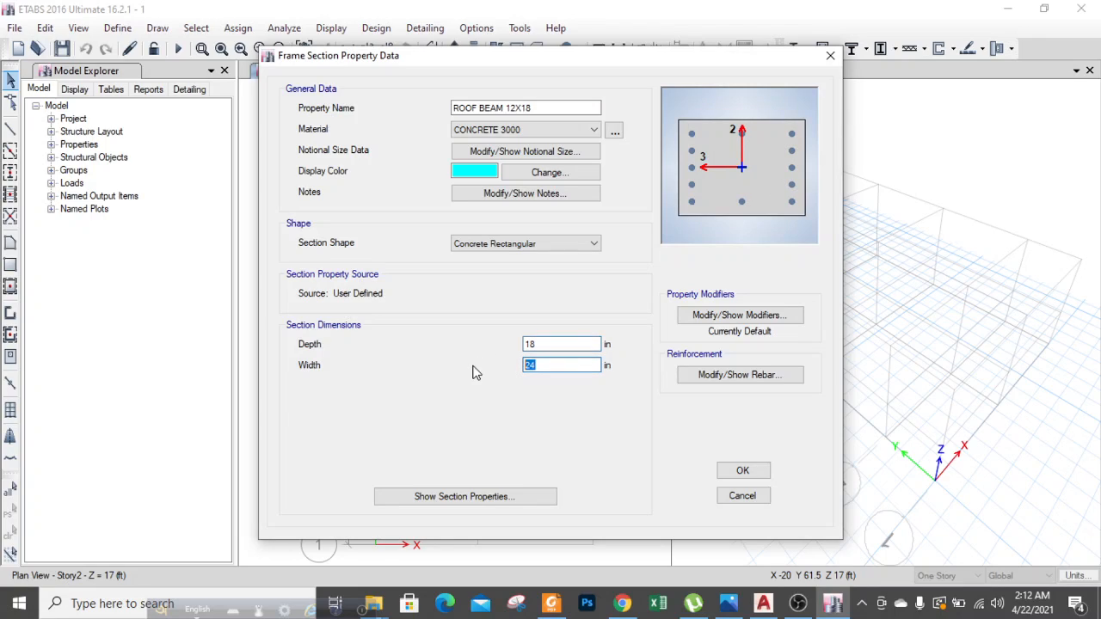
type("12")
Set the roof beam's moment of inertia modifiers about the 2 and 3 axes to 0.35.
left_click(731, 318)
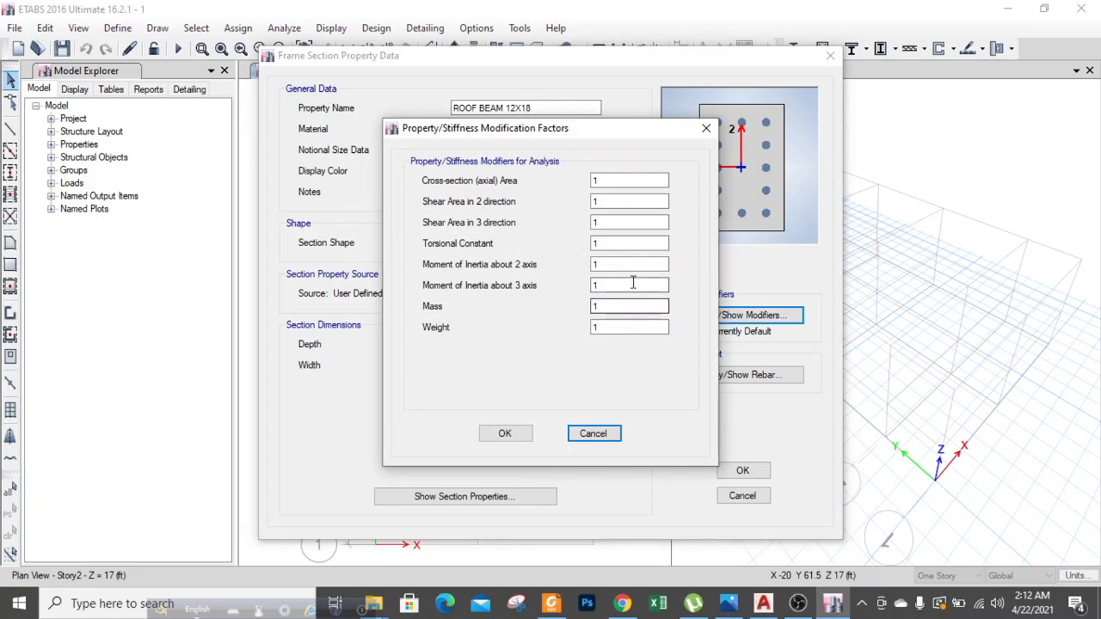
double_click(618, 264)
type(".3")
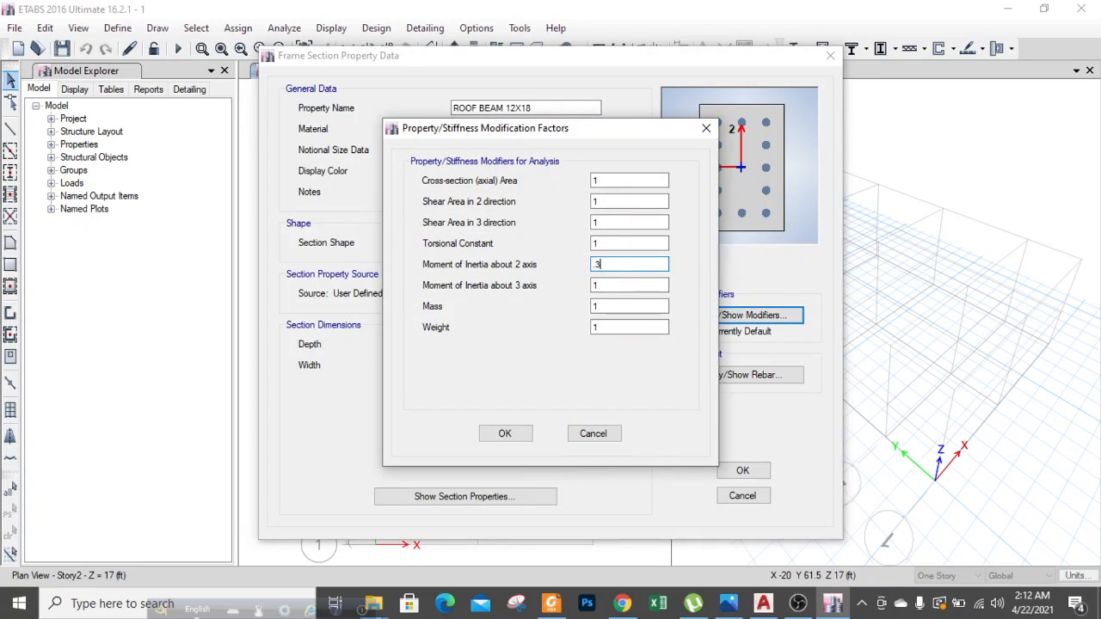
type("5")
key("Tab")
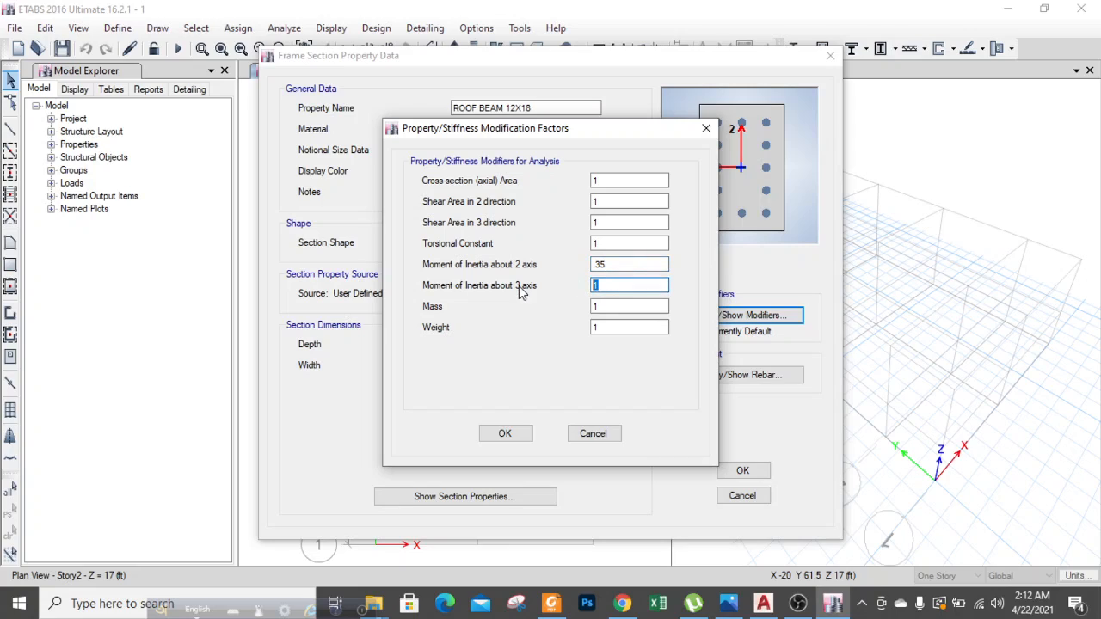
type(".35")
left_click(517, 430)
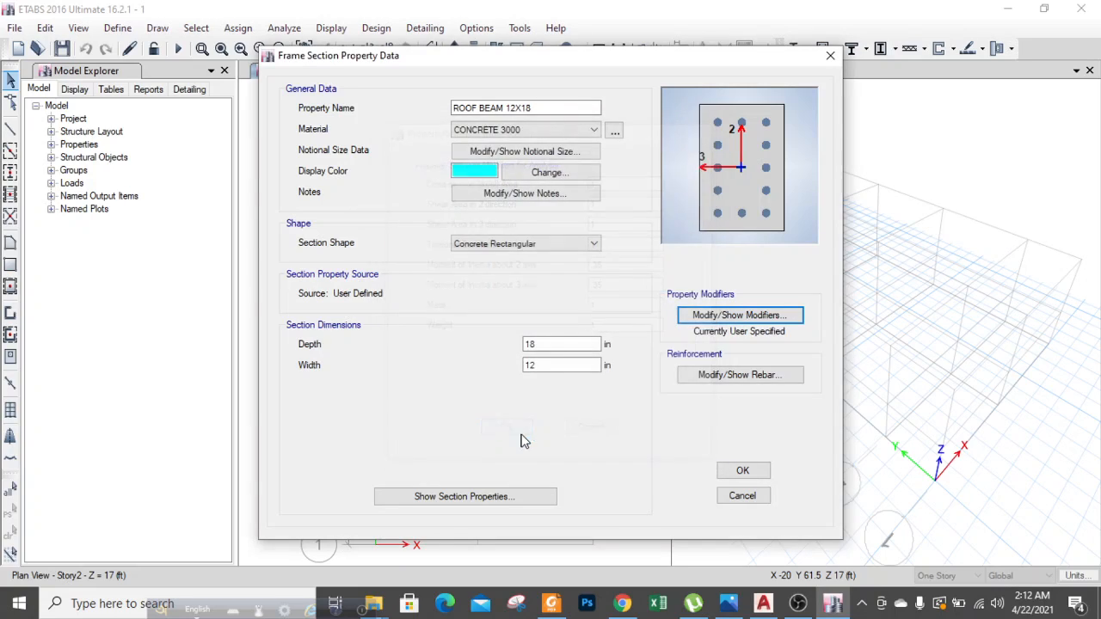
Set the roof beam's reinforcement to M3 Design Only (Beam) with REBAR 60 for longitudinal and confinement bars, and save the section.
left_click(686, 379)
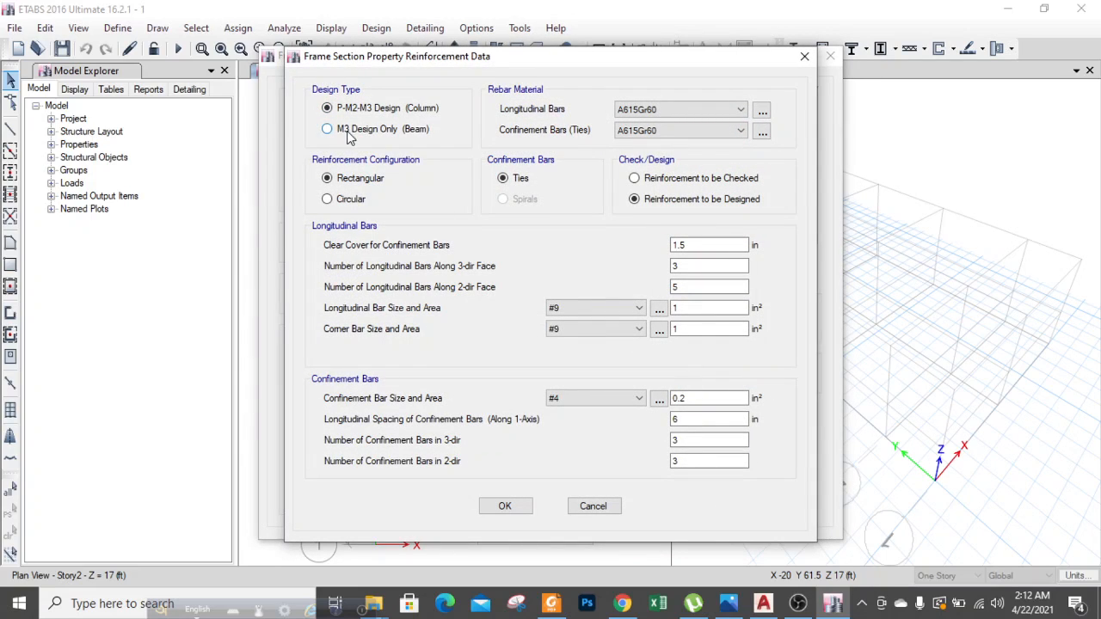
left_click(350, 135)
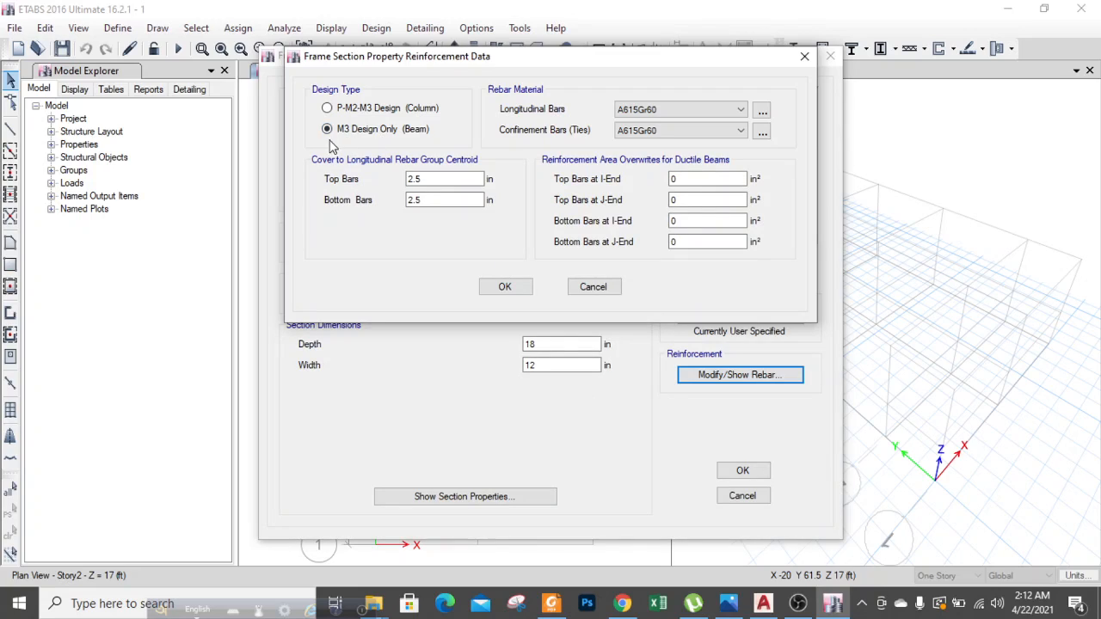
left_click(705, 116)
left_click(688, 135)
left_click(705, 130)
left_click(688, 157)
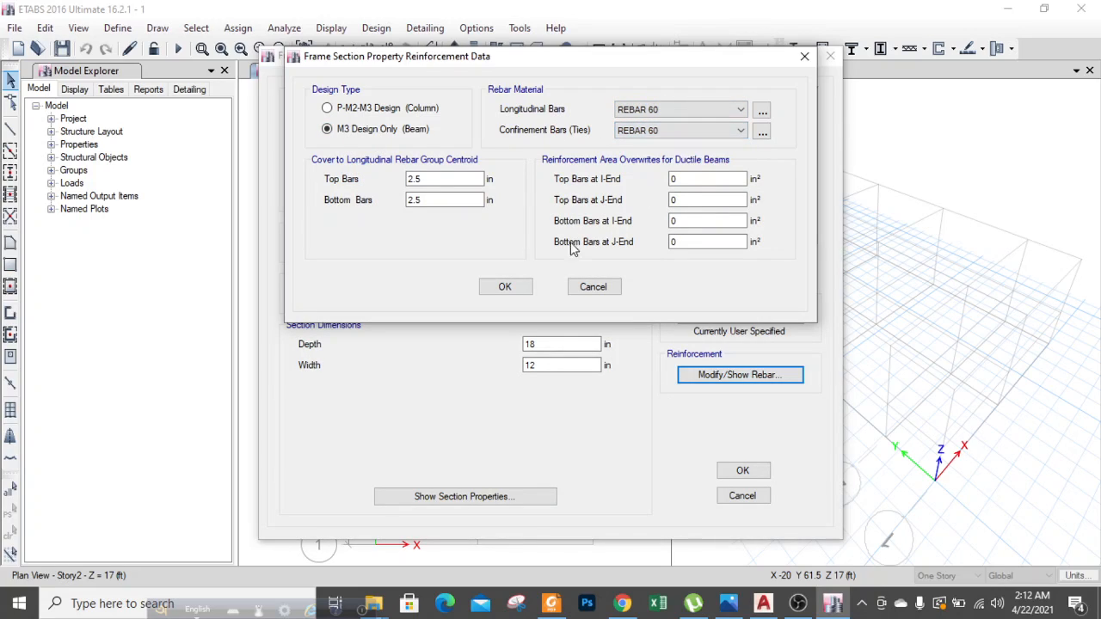
left_click(505, 286)
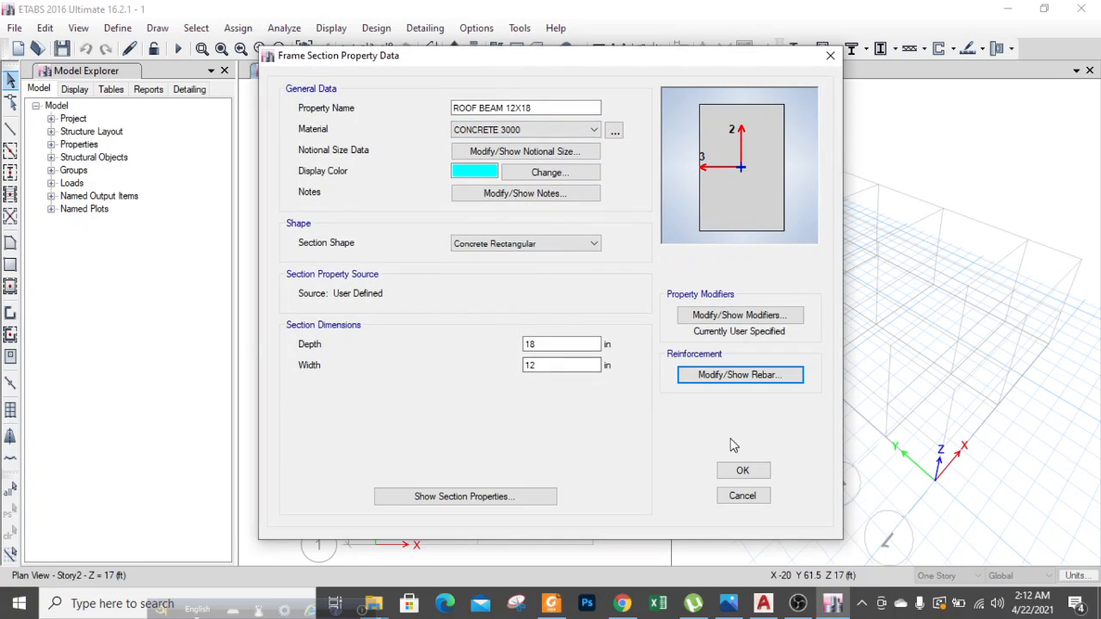
left_click(736, 471)
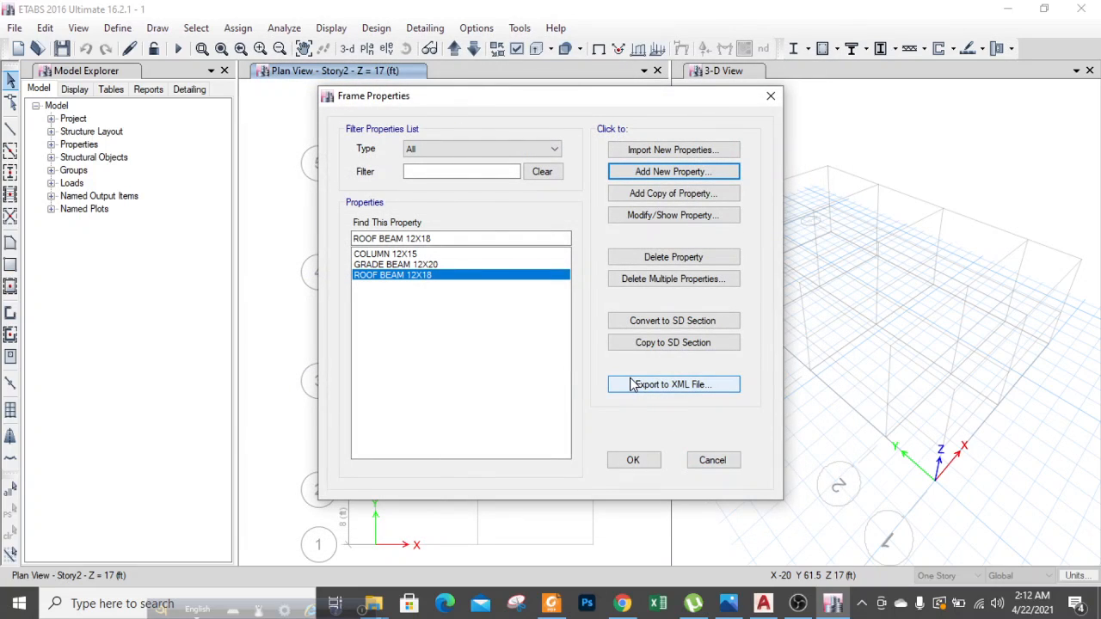
Add a rectangular concrete frame section named LANDING 15X18 with CONCRETE 3000 as its material.
left_click(692, 172)
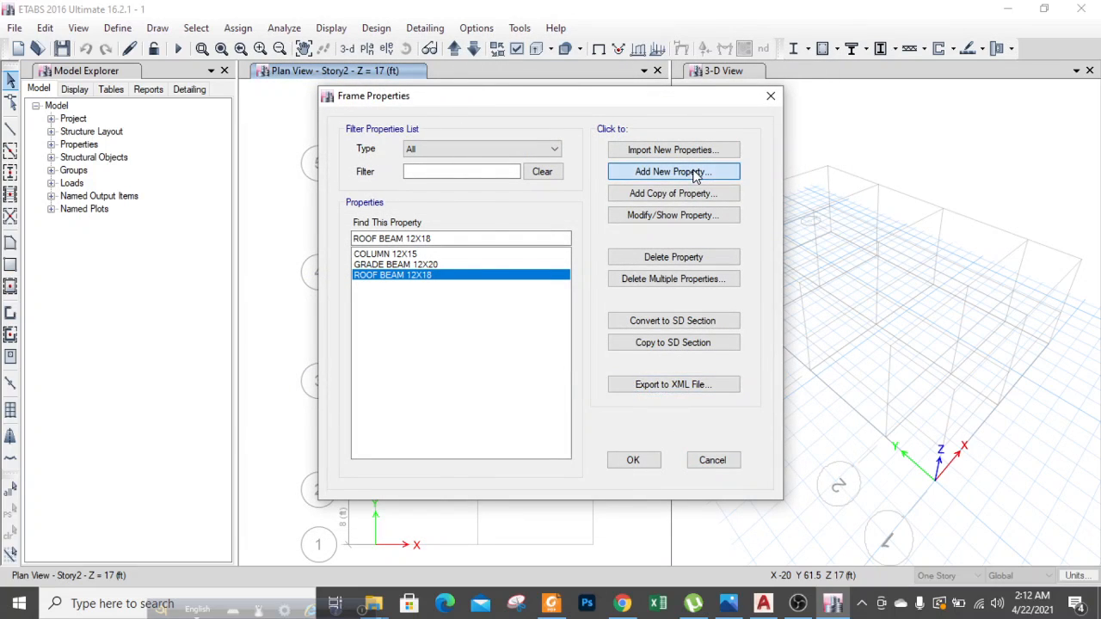
left_click(294, 266)
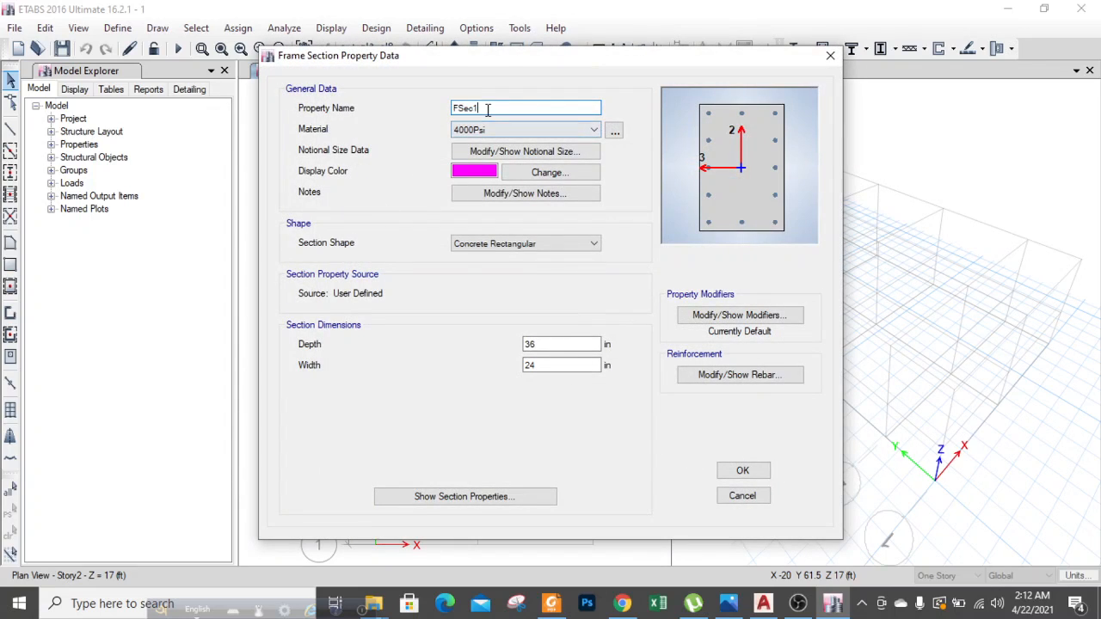
key("BackSpace")
type("LANDING 15X18")
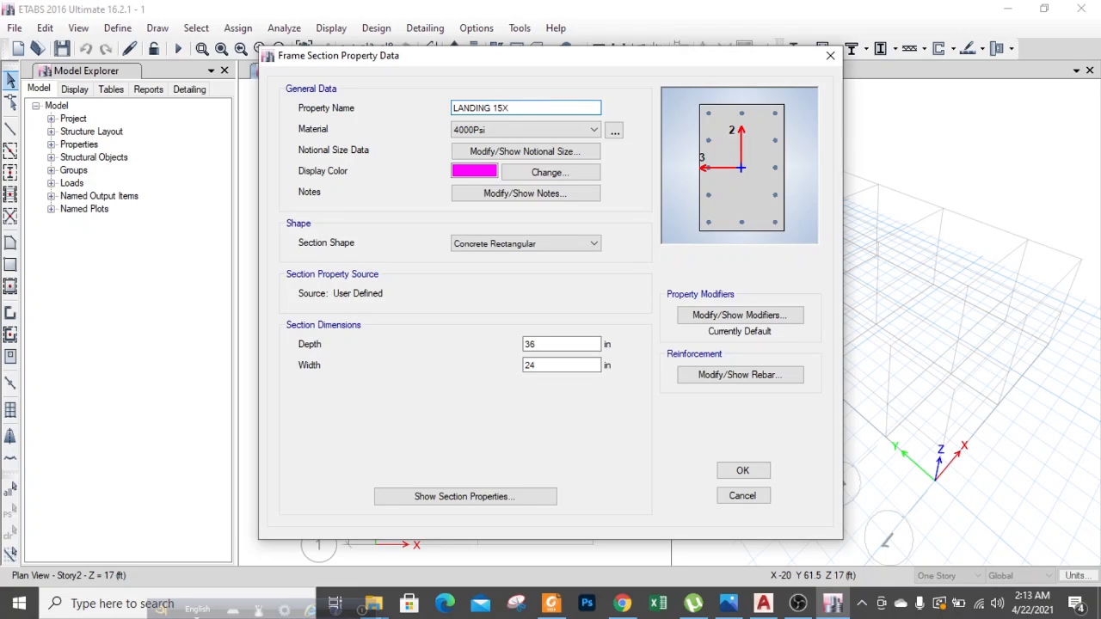
left_click(504, 127)
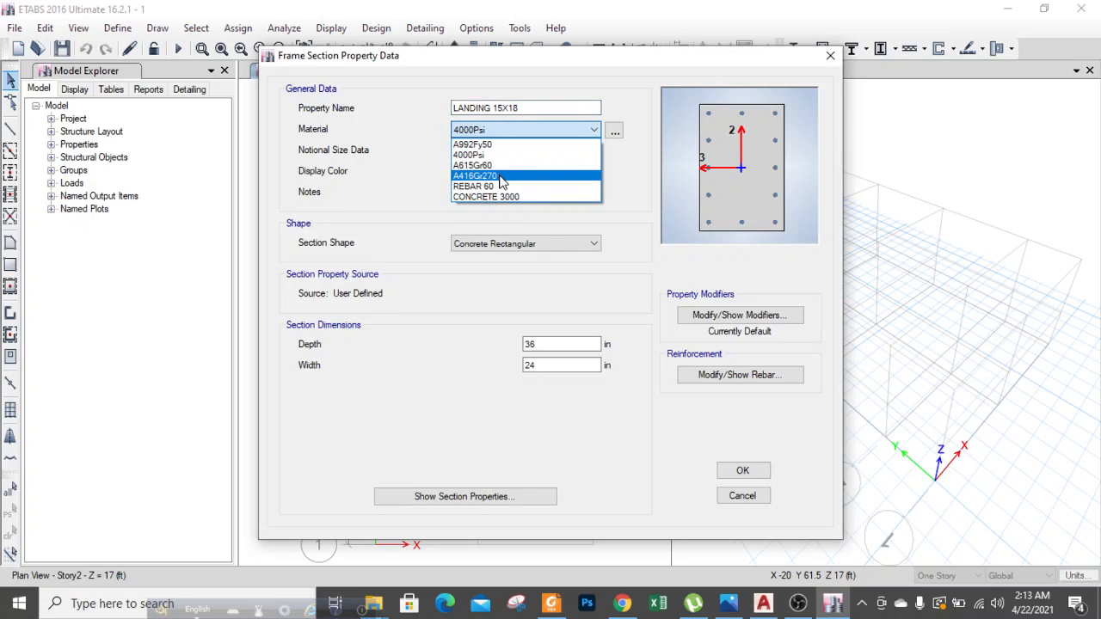
left_click(499, 197)
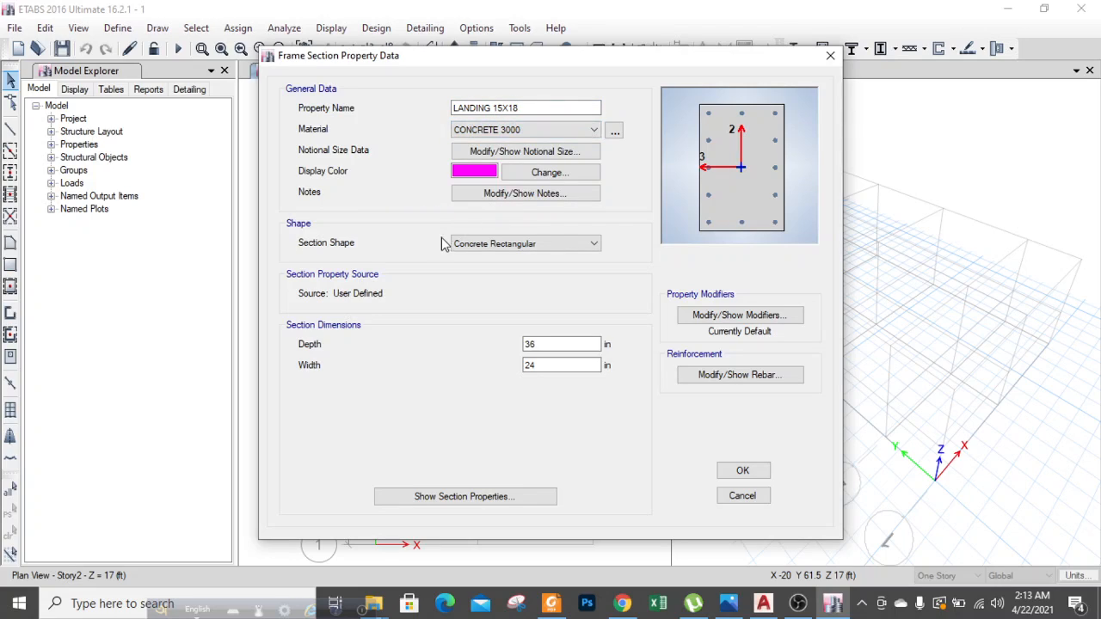
Set the landing section's depth to 18 in and its width to 15 in.
left_click(551, 344)
left_click_drag(546, 344, 459, 348)
type("1")
left_click(538, 365)
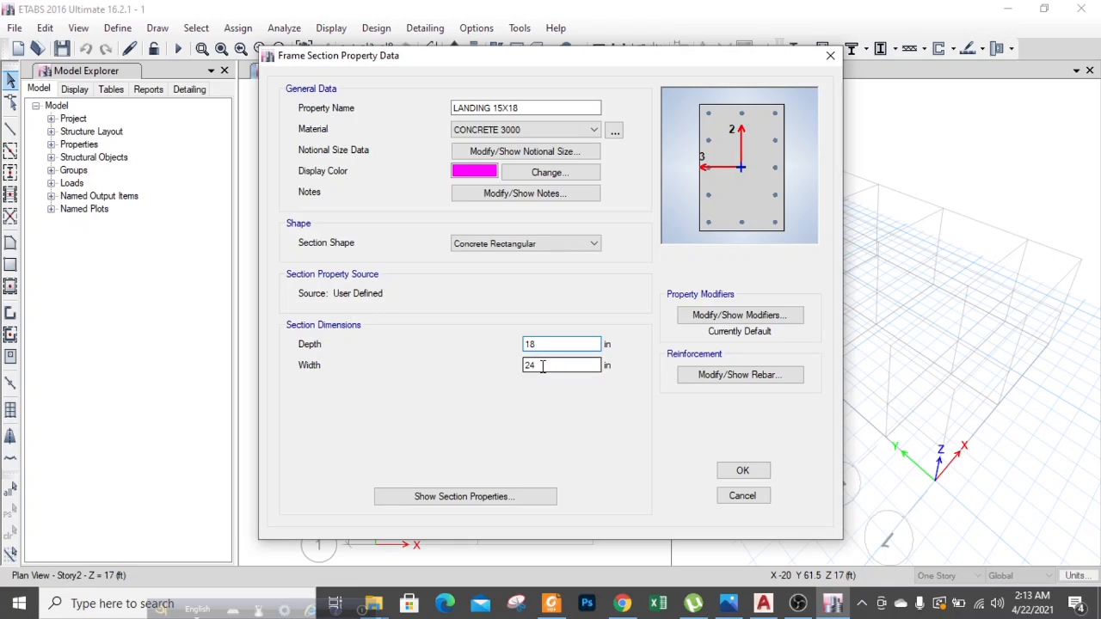
left_click_drag(538, 364, 482, 375)
type("15")
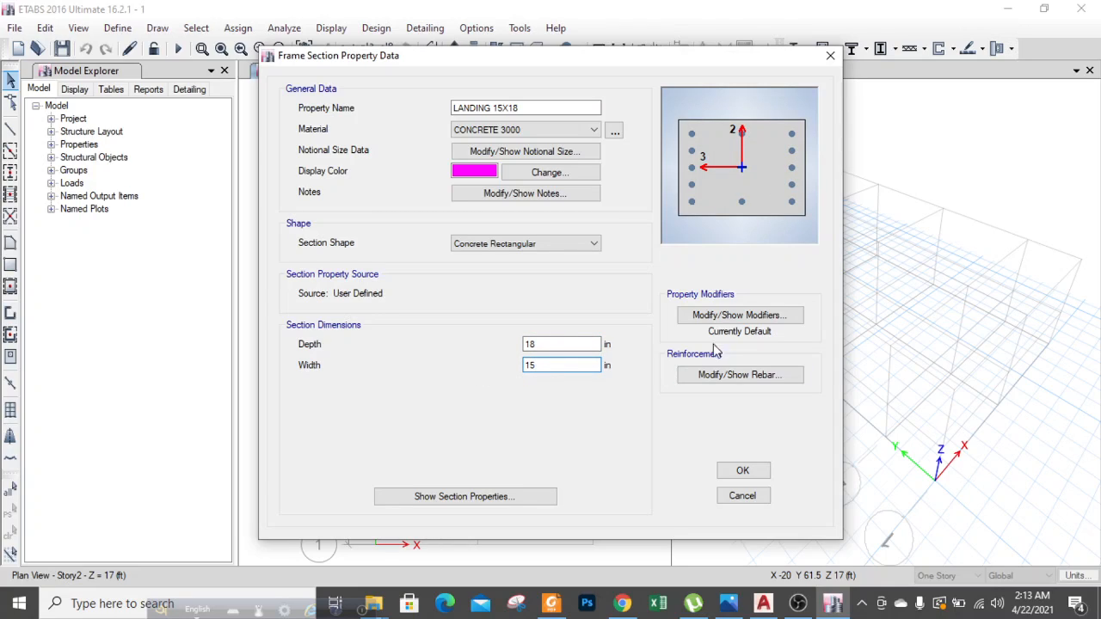
Set the landing section's moment of inertia modifiers about the 2 and 3 axes to 0.35.
left_click(729, 316)
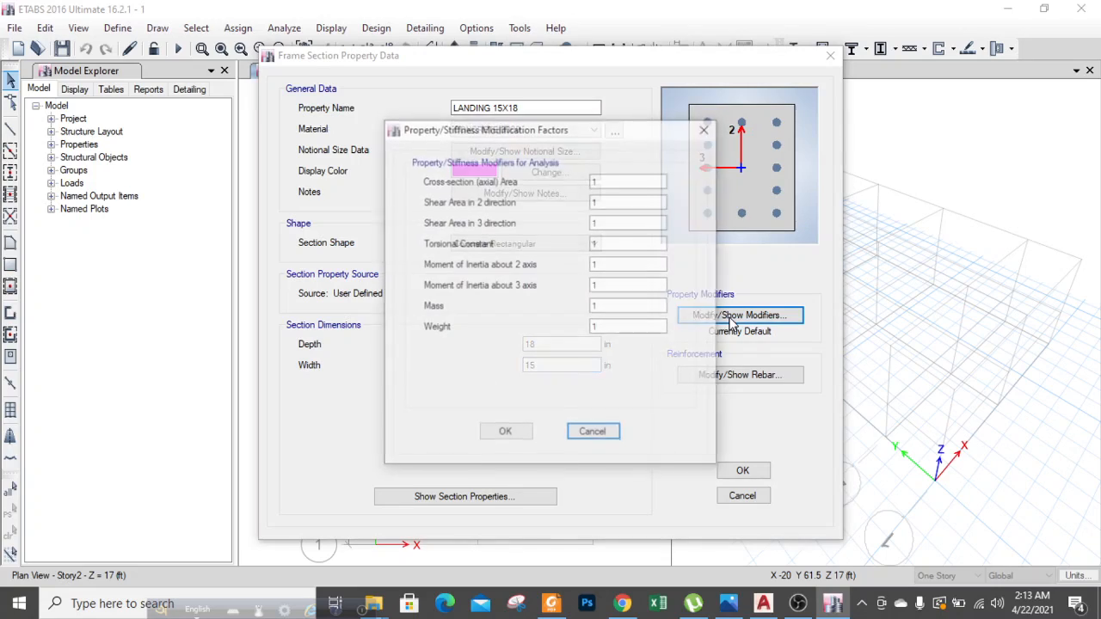
double_click(615, 264)
type(".35")
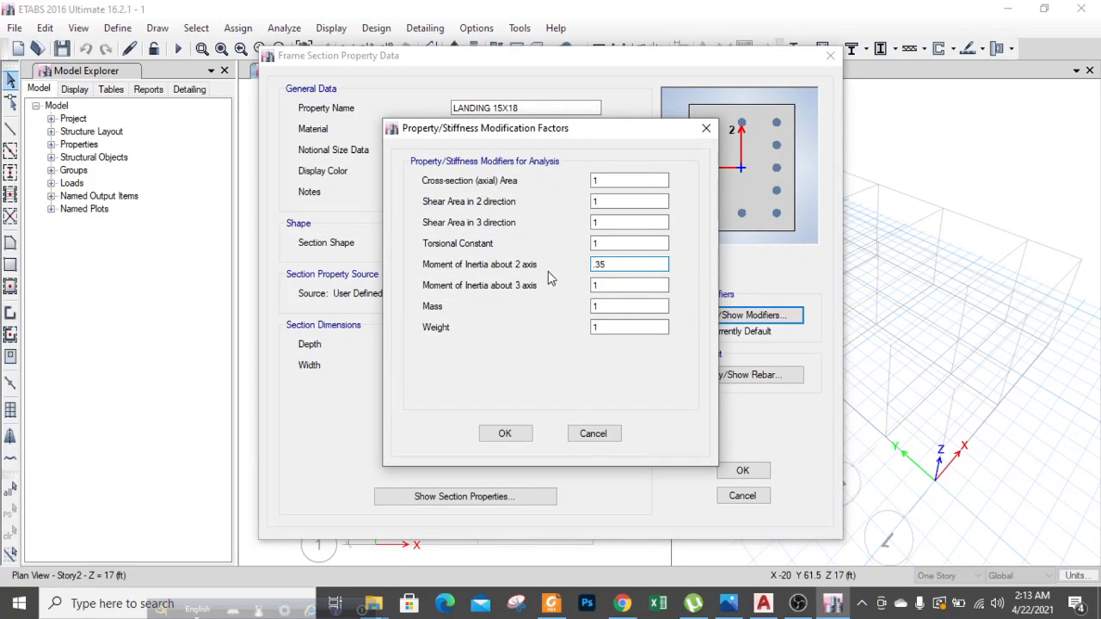
double_click(602, 286)
key("BackSpace")
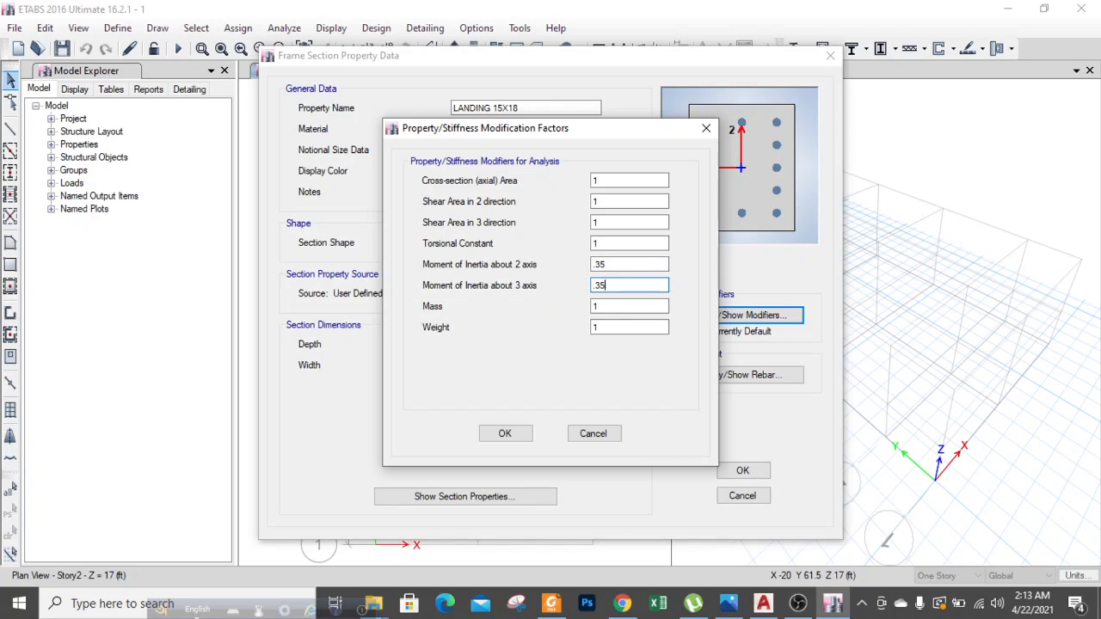
left_click(505, 435)
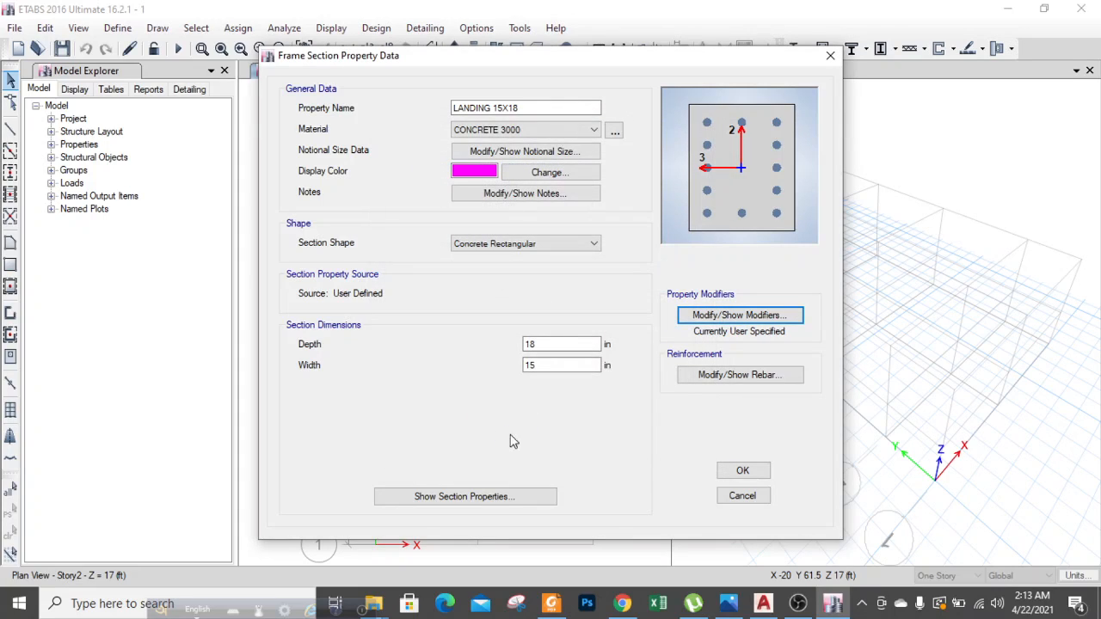
Set the landing section's reinforcement to M3 Design Only (Beam) with REBAR 60 for both longitudinal and confinement bars.
left_click(702, 379)
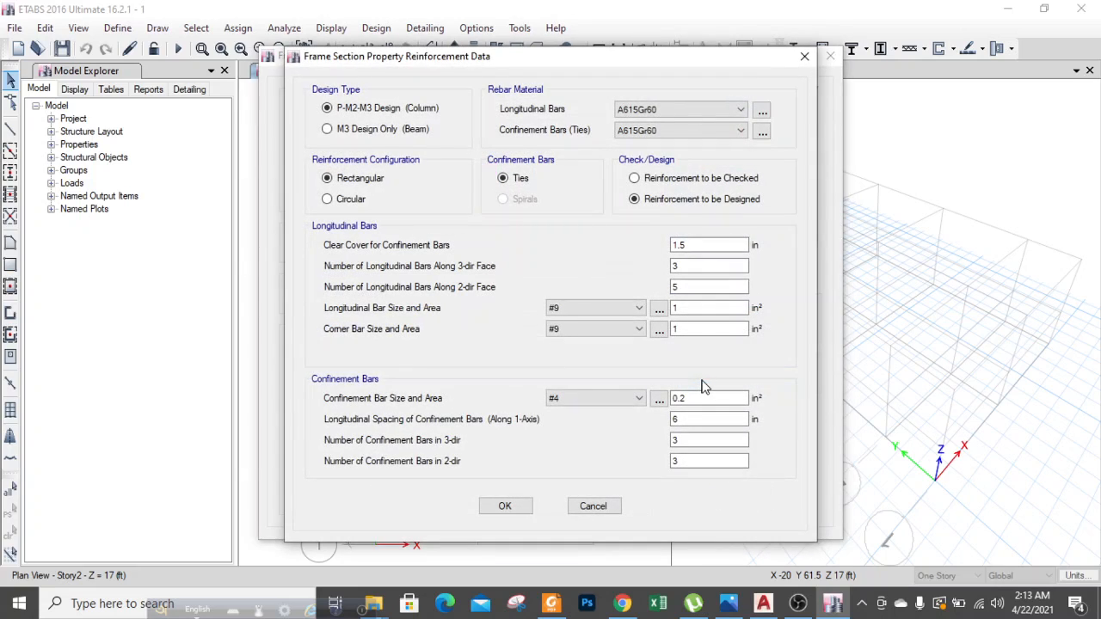
left_click(374, 131)
left_click(666, 111)
left_click(656, 135)
left_click(679, 130)
left_click(656, 156)
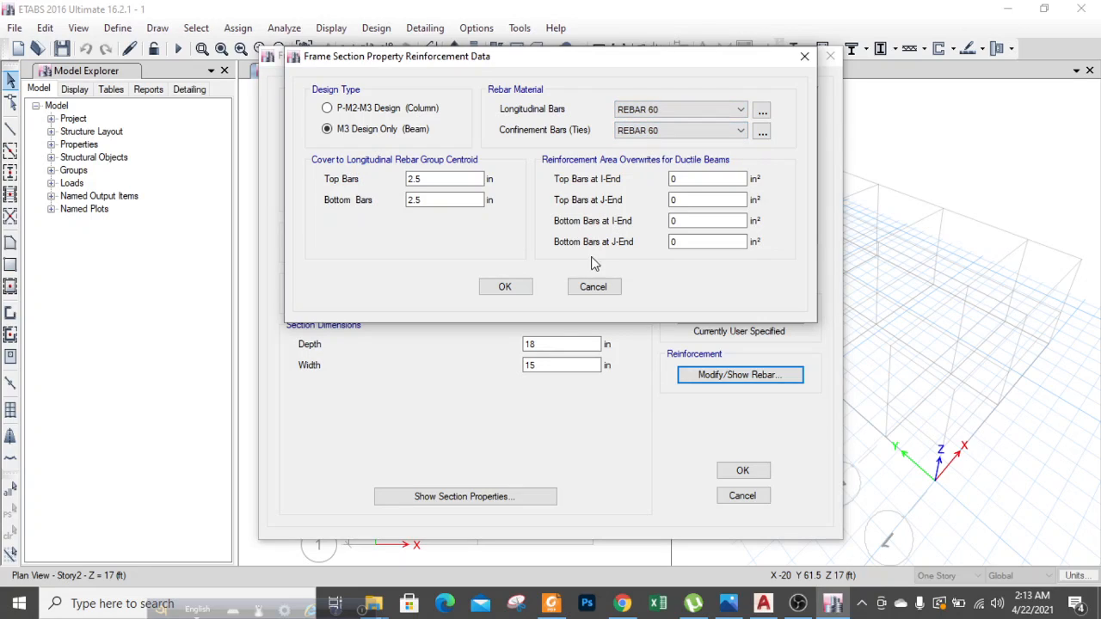
left_click(504, 287)
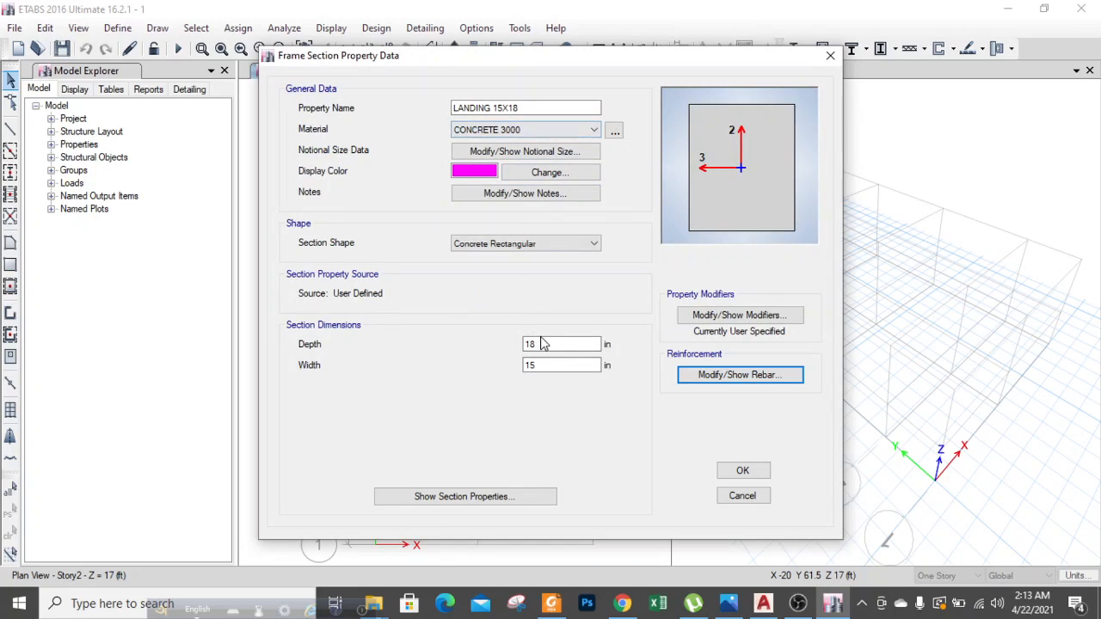
Recheck the landing section's stiffness modifiers and save the frame section definitions.
left_click(732, 317)
left_click(505, 432)
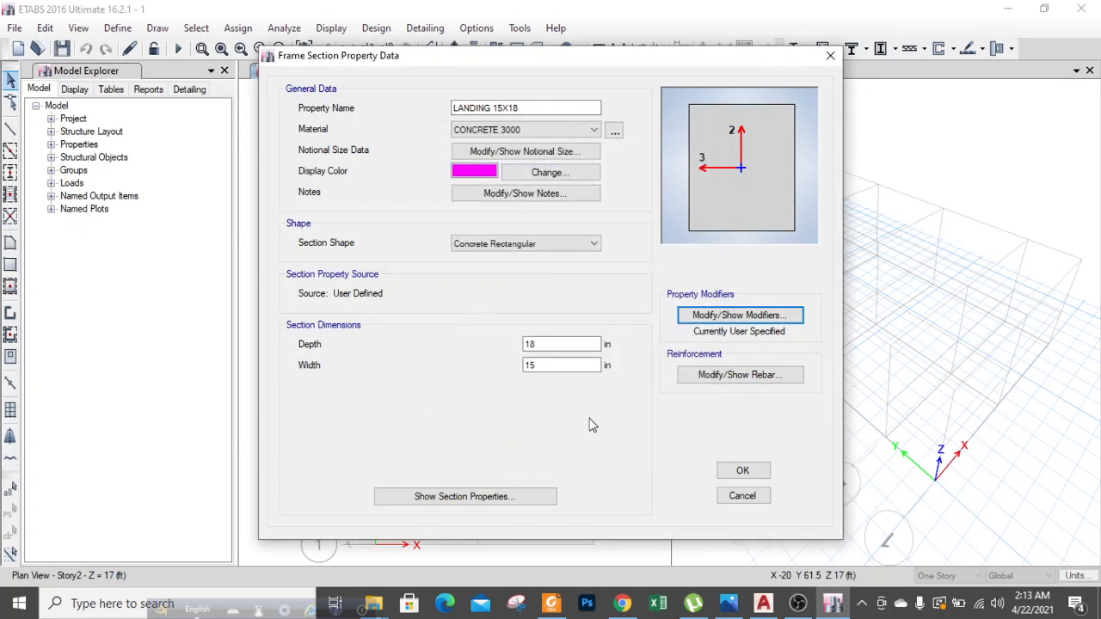
left_click(742, 470)
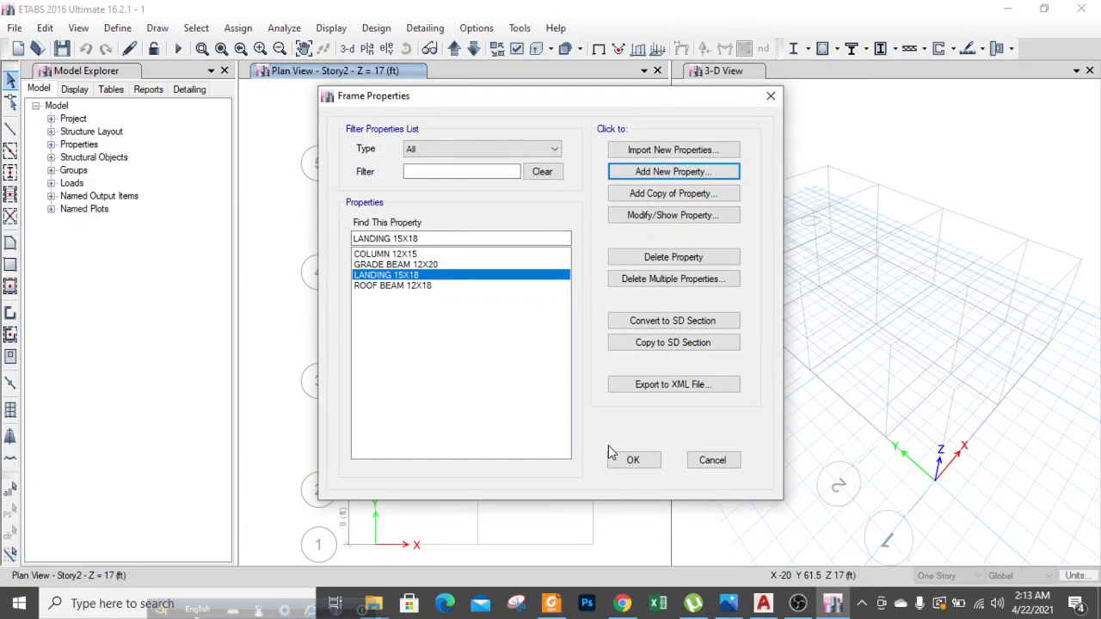
left_click(636, 462)
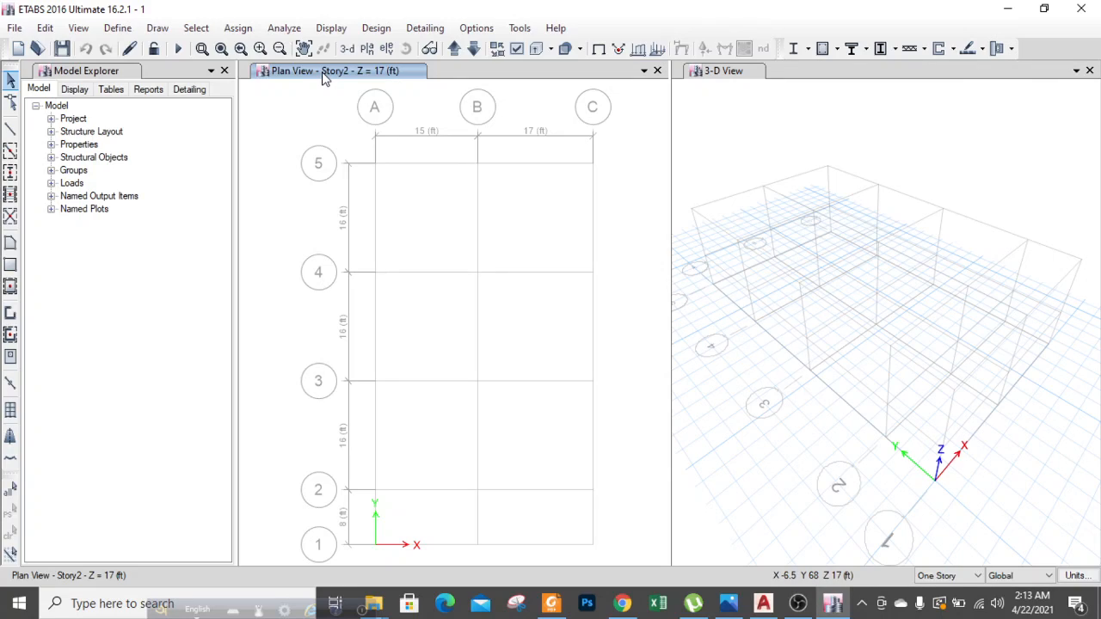
Add a slab property named SLAB 5 INCH with CONCRETE 3000 as its material.
left_click(118, 28)
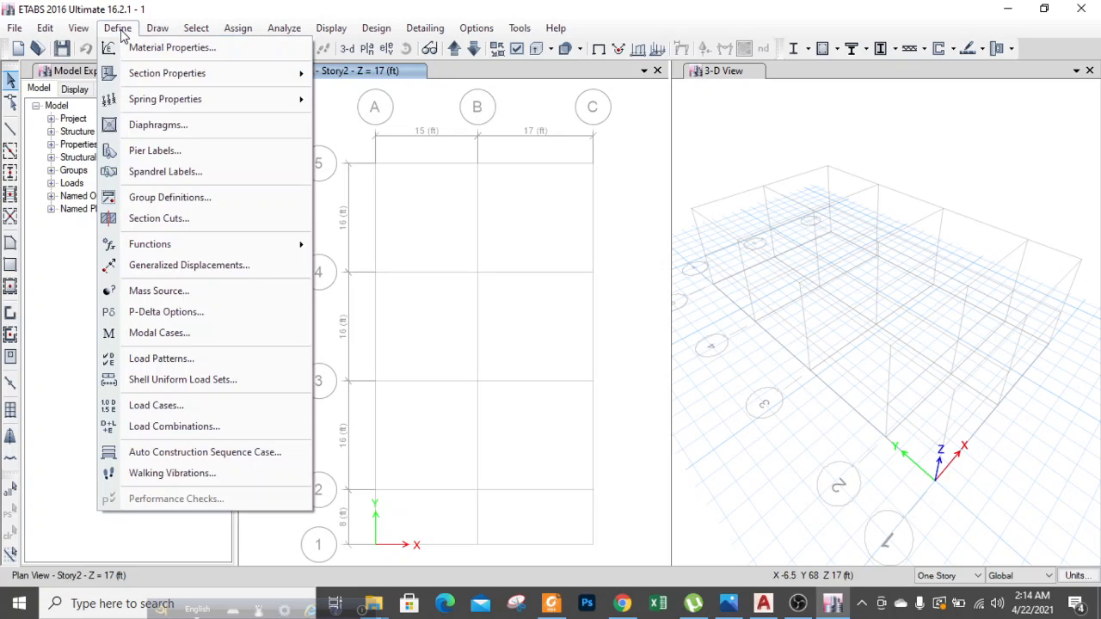
mouse_move(161, 86)
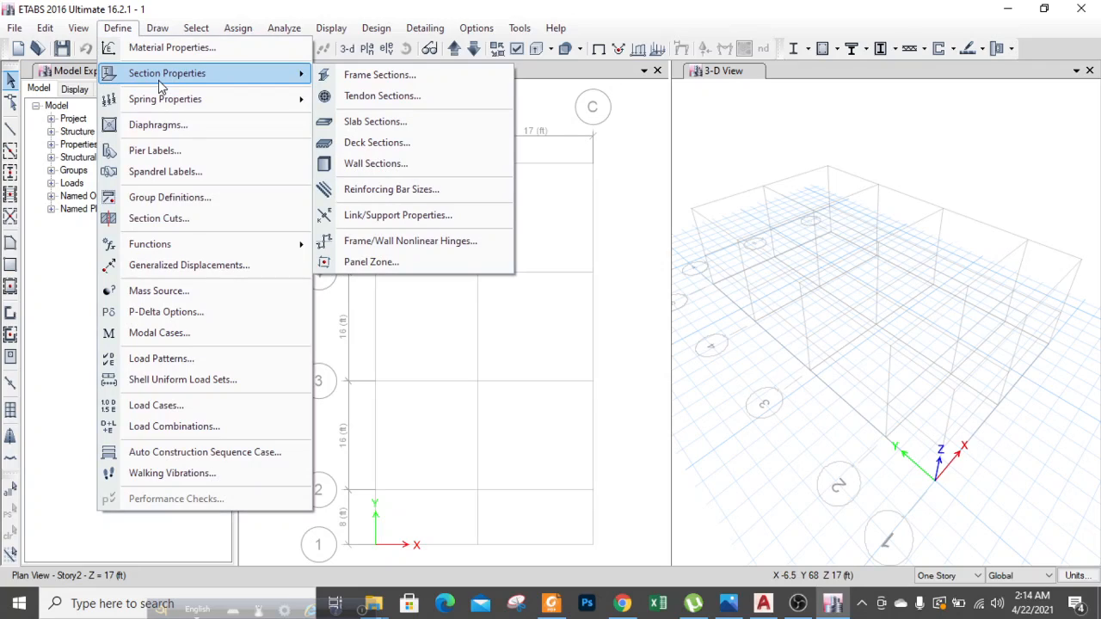
left_click(364, 121)
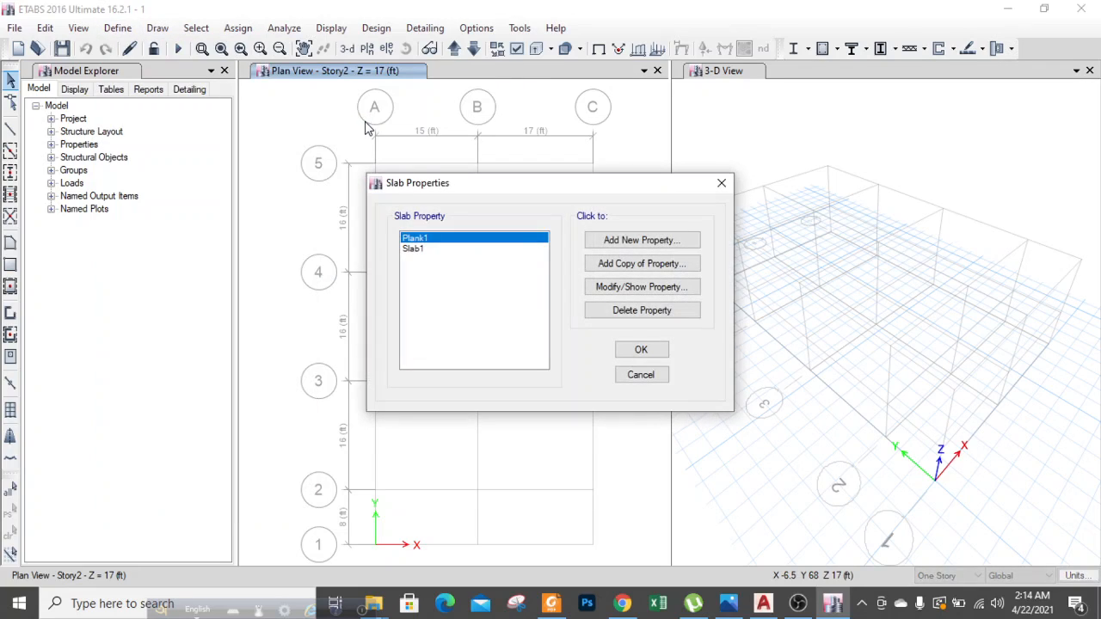
left_click(638, 240)
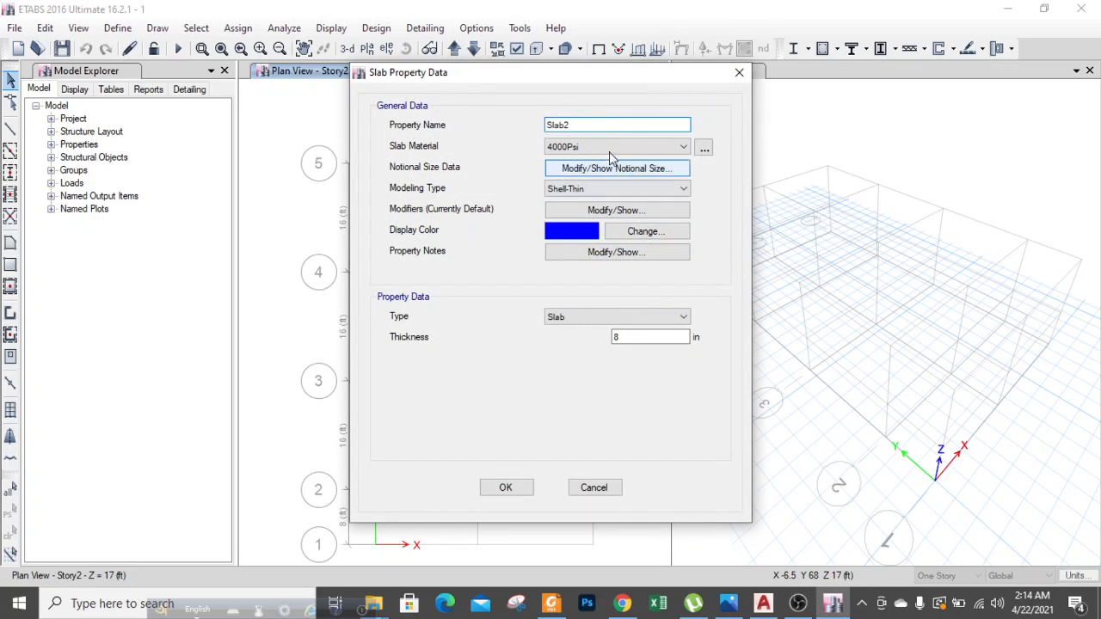
left_click_drag(593, 125, 433, 132)
key("BackSpace")
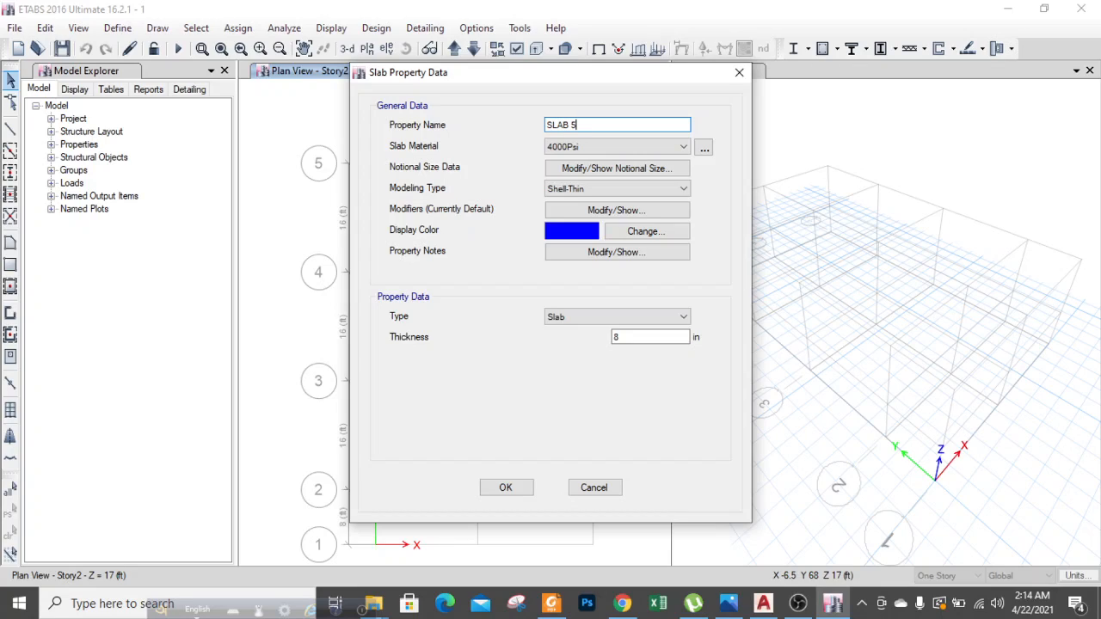
type("SLAB 5 I")
left_click(678, 147)
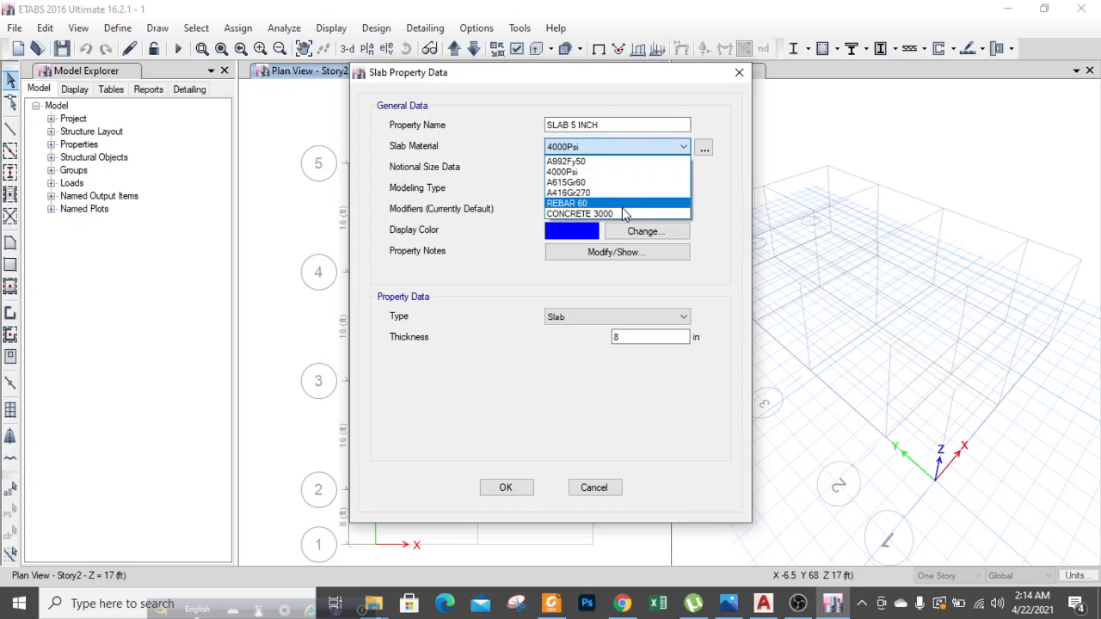
left_click(624, 213)
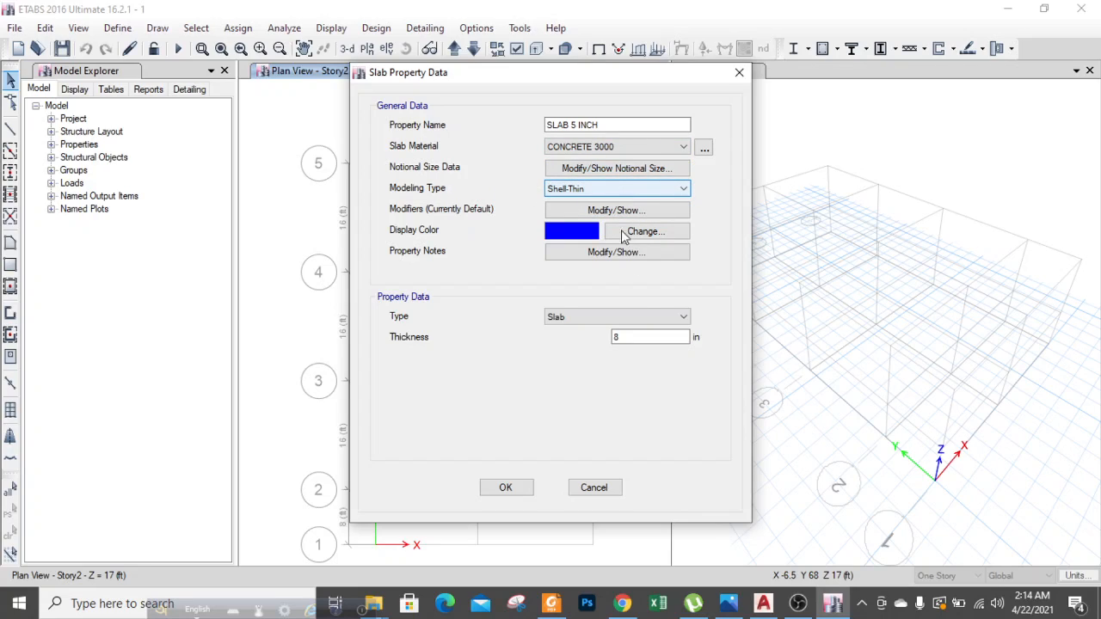
Set the new slab's thickness to 5 in and save the slab property.
double_click(631, 336)
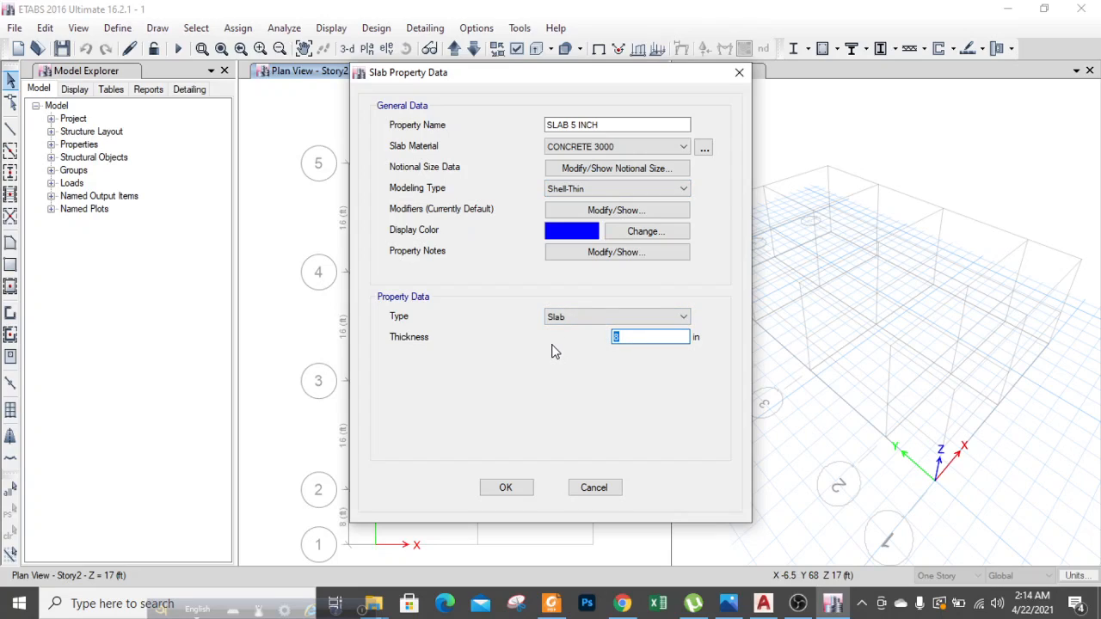
type("5")
left_click(505, 488)
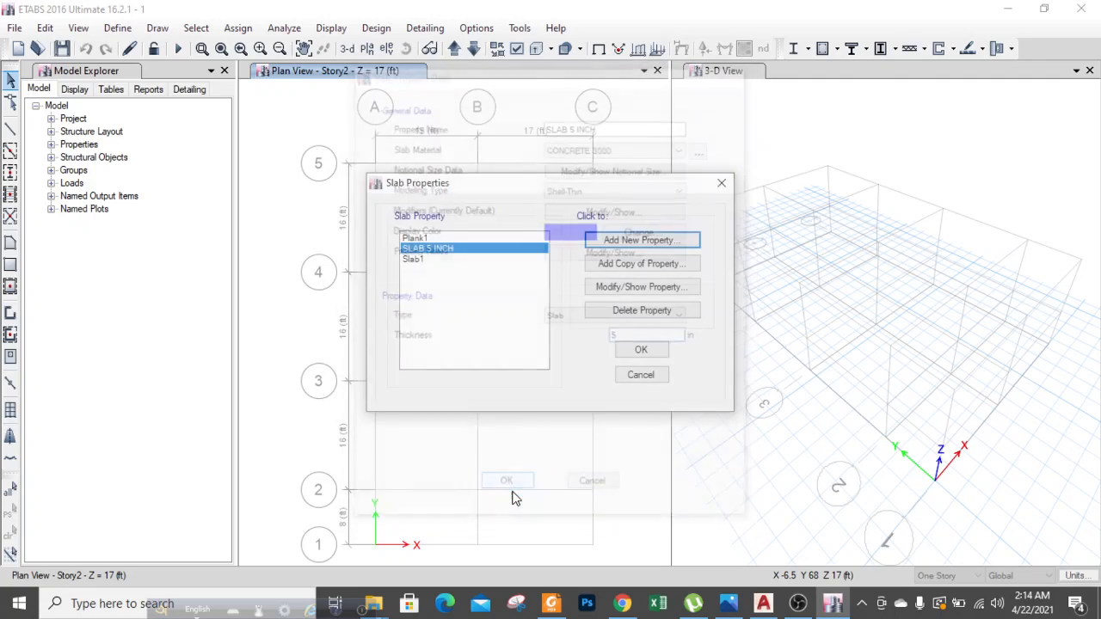
Delete the default slab properties Slab1 and Plank1 from the slab property list.
left_click(419, 262)
left_click(625, 313)
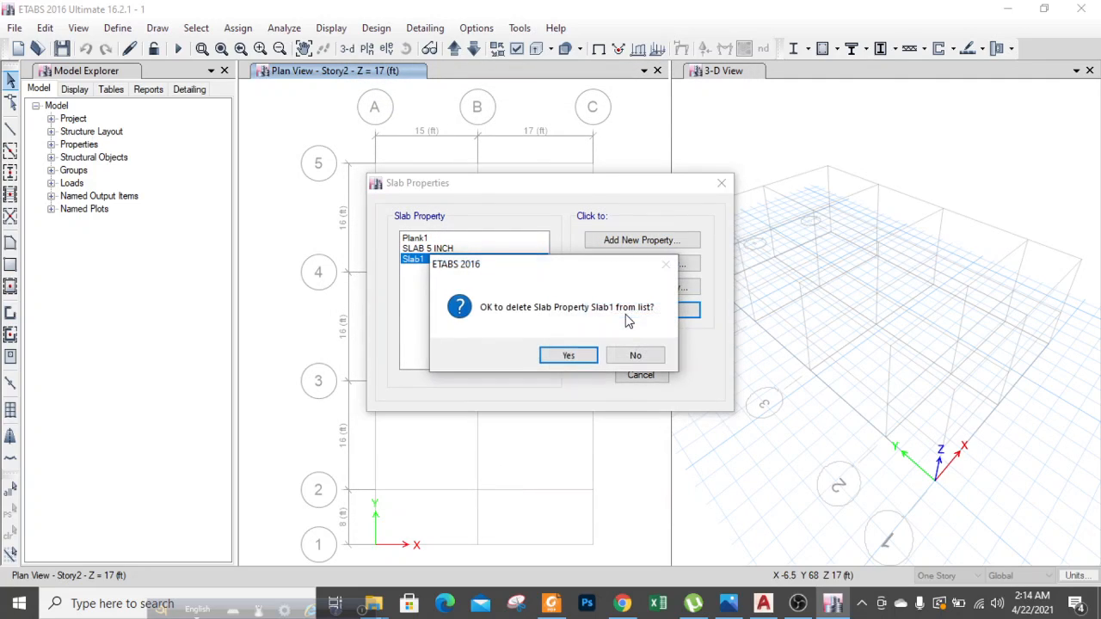
left_click(569, 355)
left_click(422, 240)
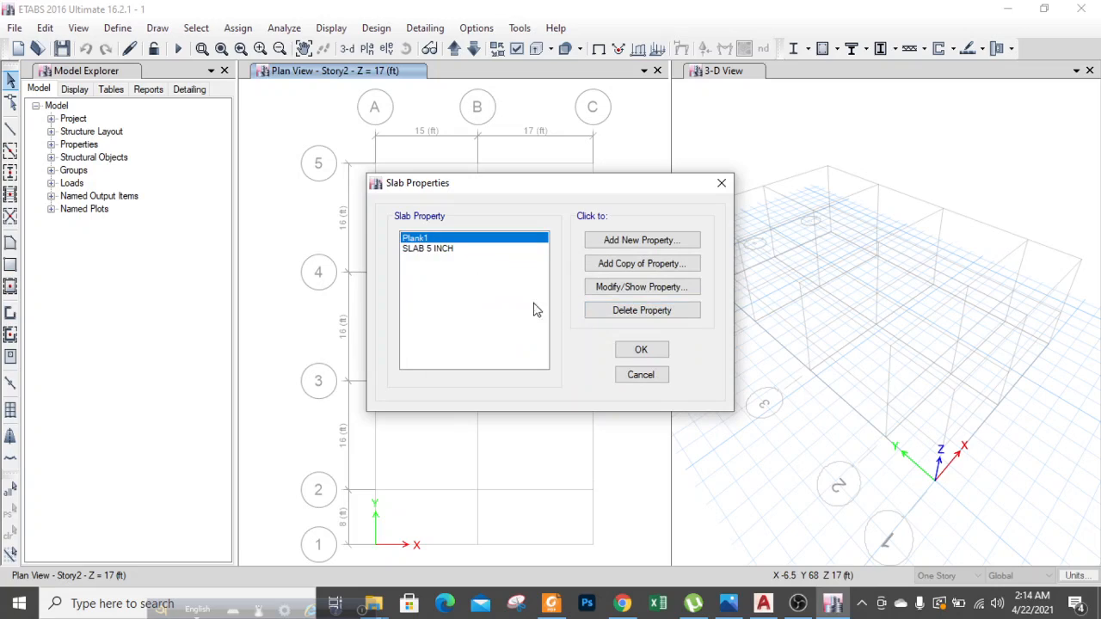
left_click(626, 315)
left_click(592, 356)
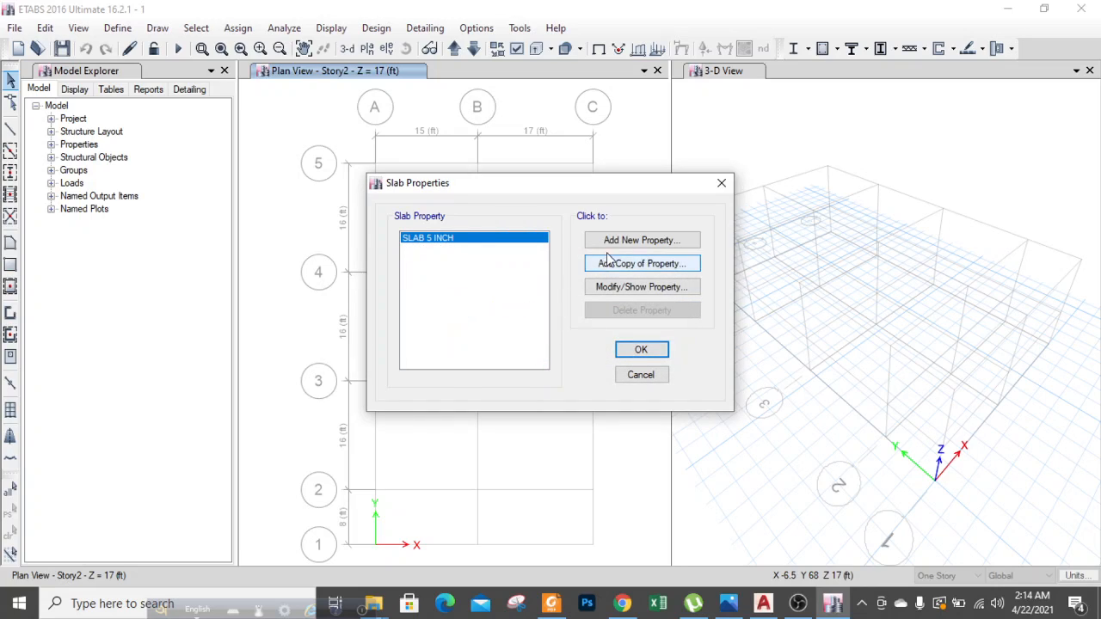
Add a slab property named WAIST SLAB with CONCRETE 3000 as its material and Shell-Thick as its modeling type.
left_click(640, 240)
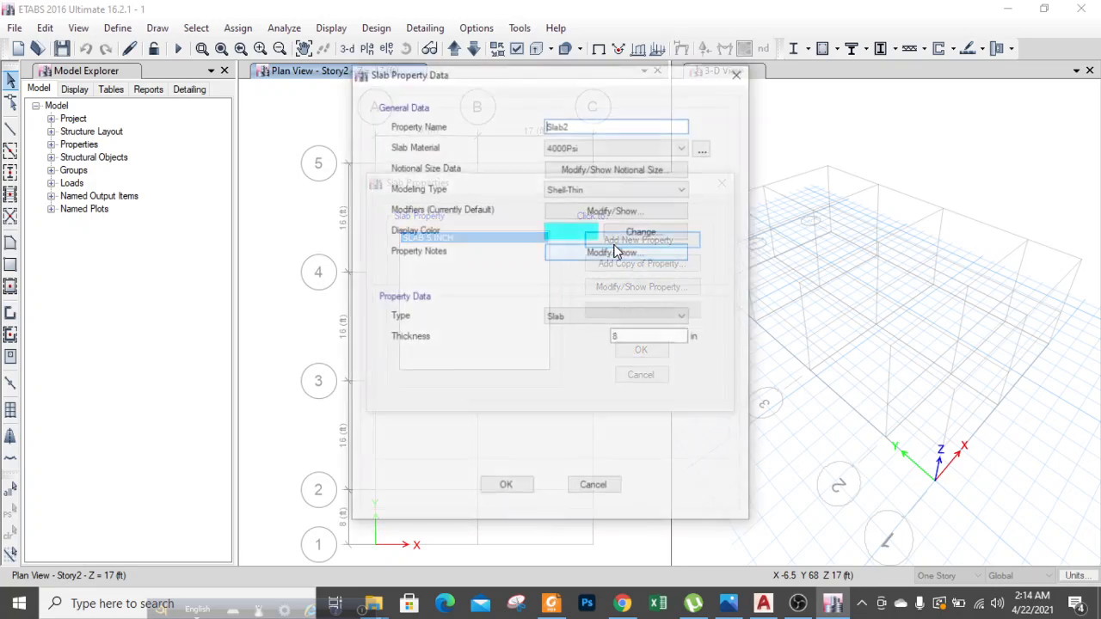
left_click_drag(590, 125, 485, 129)
key("BackSpace")
type("WA")
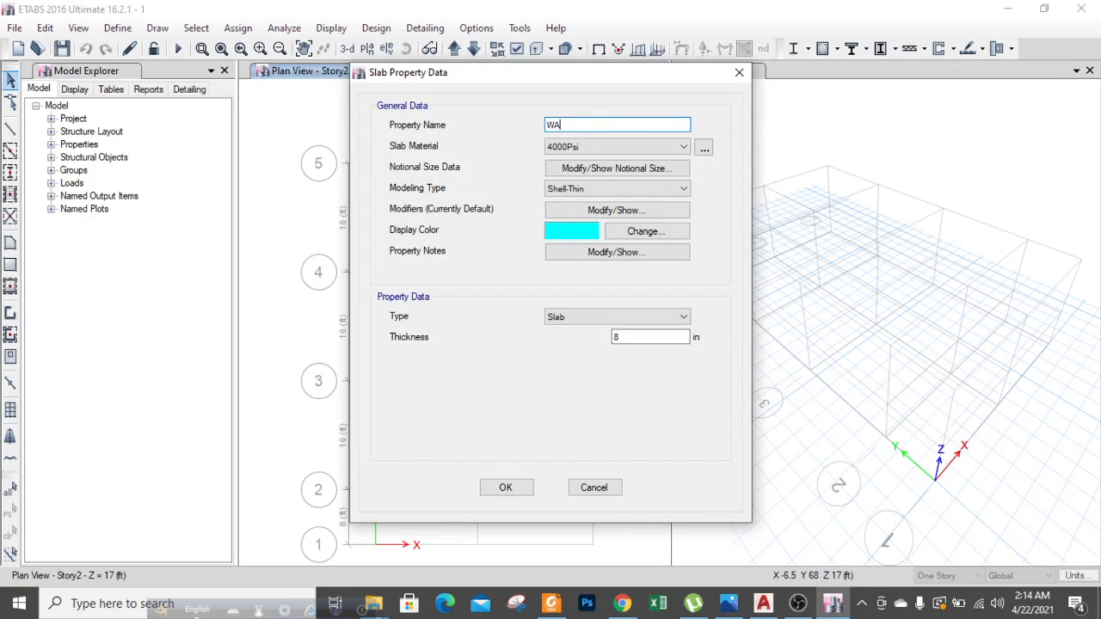
type("IST SLAB")
left_click(682, 147)
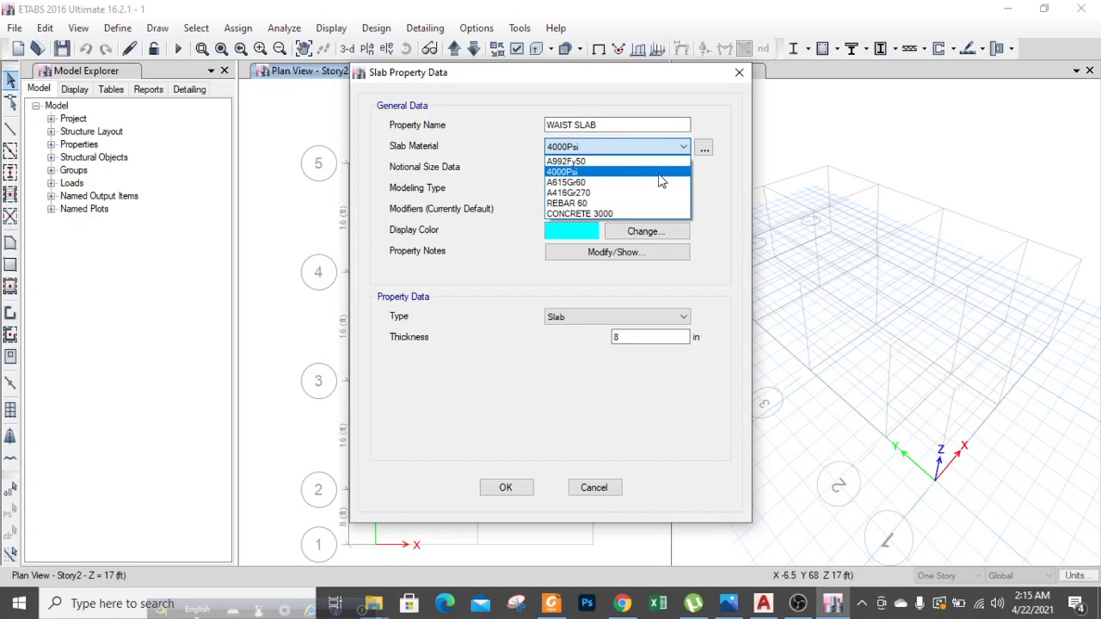
left_click(629, 214)
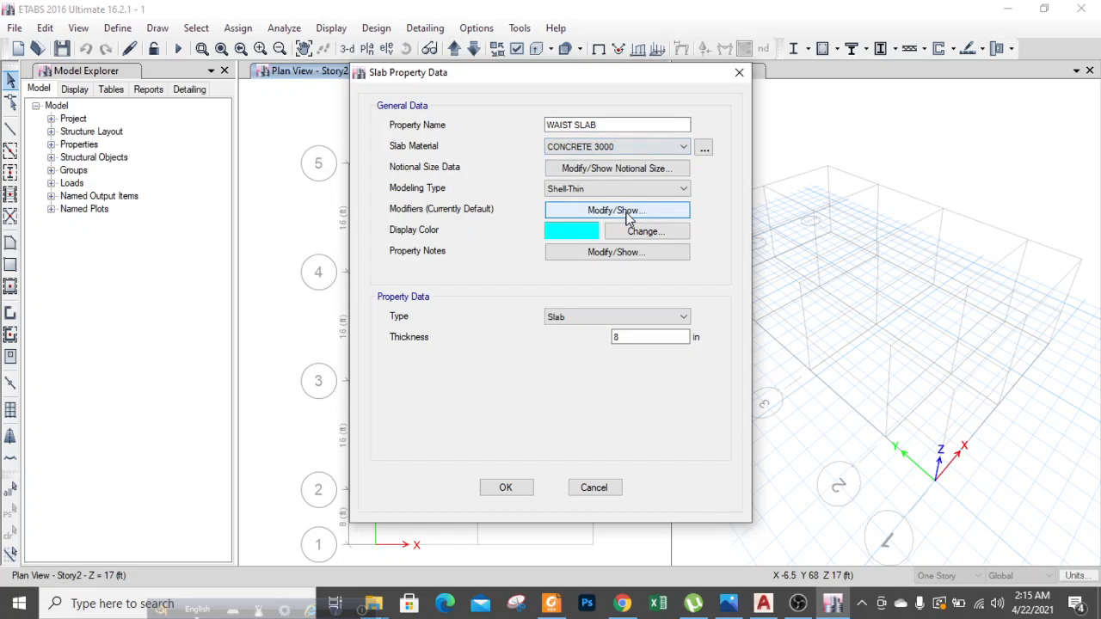
left_click(680, 190)
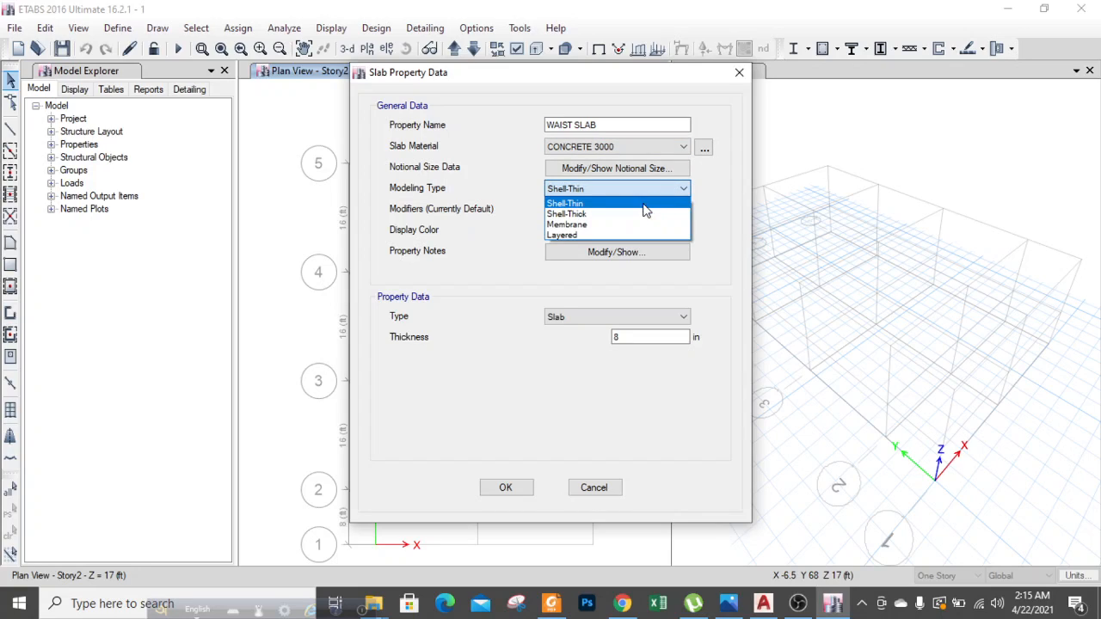
left_click(636, 214)
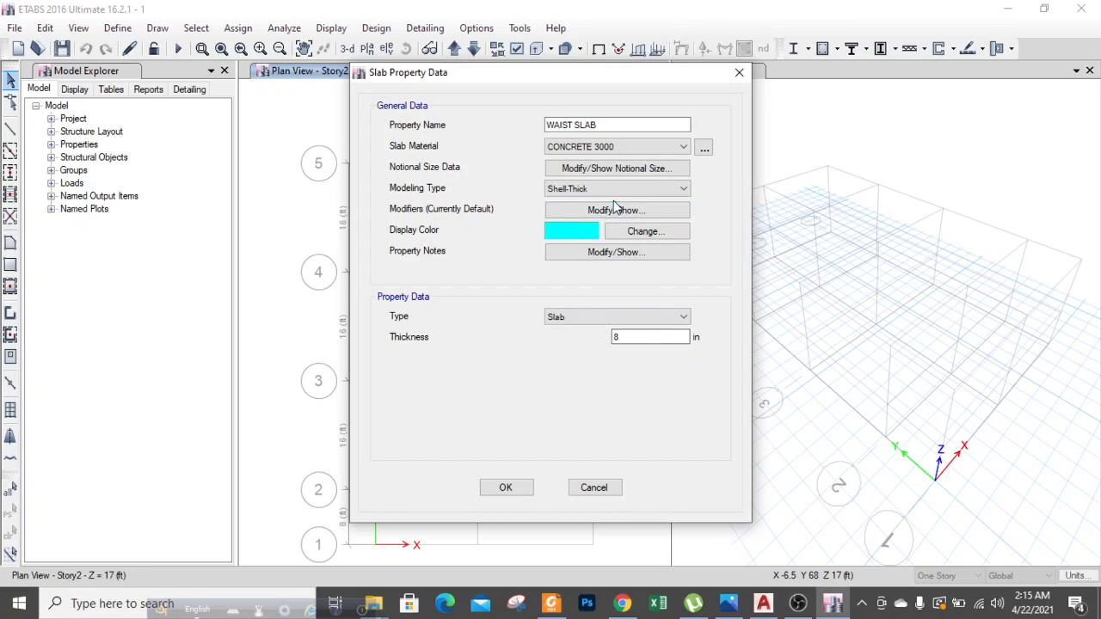
left_click(506, 488)
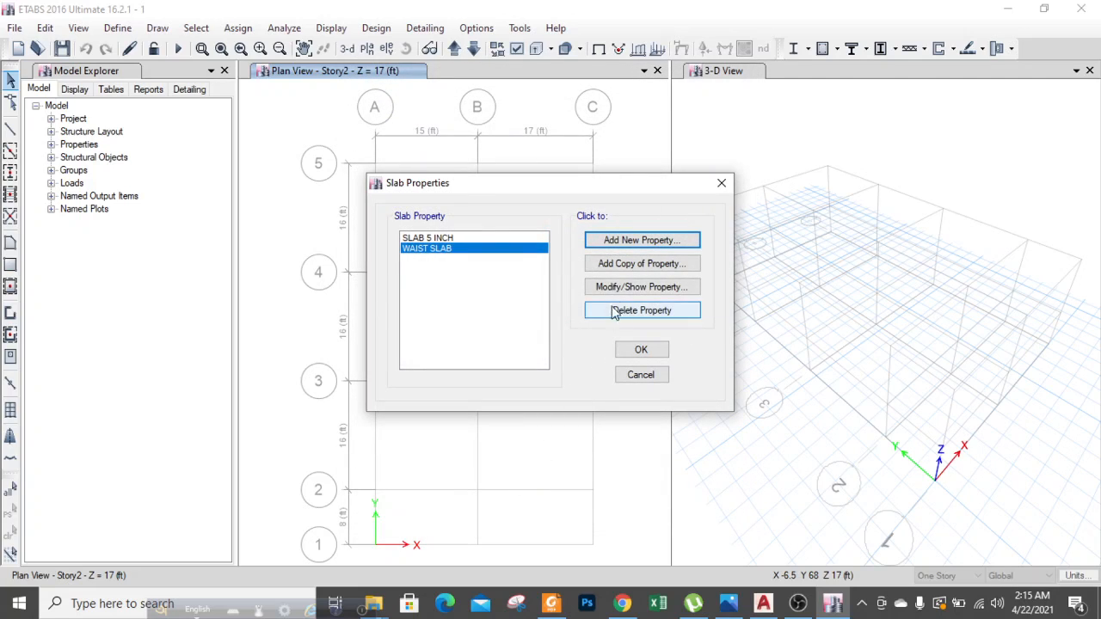
Add a slab property named WT BOT SLAB using CONCRETE 3000 and the Shell-Thick modeling type.
left_click(628, 241)
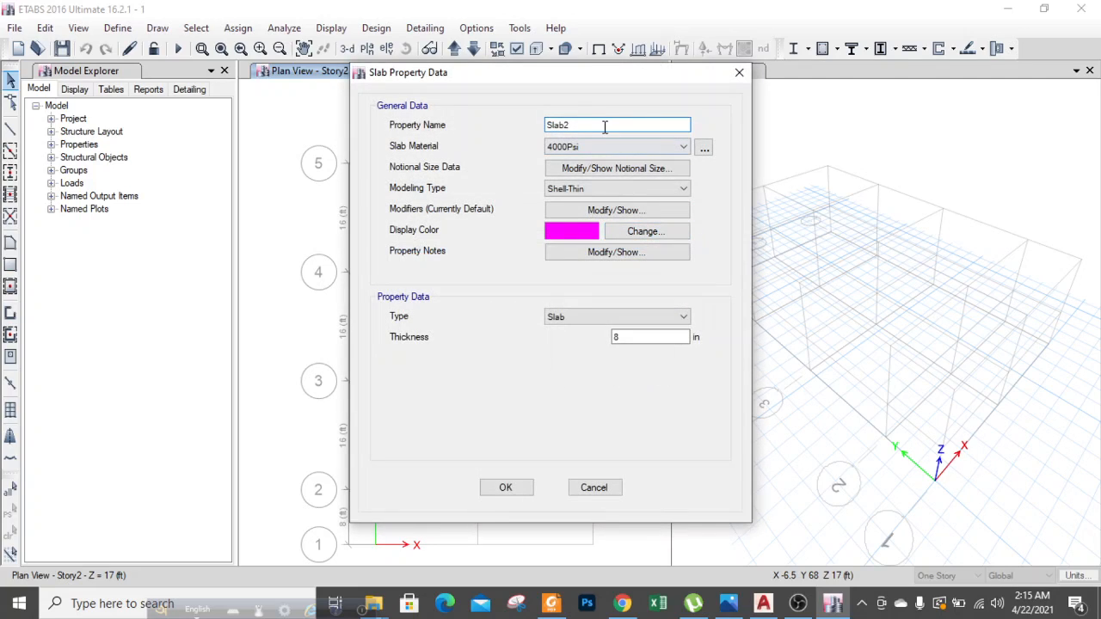
key("BackSpace")
type("WT BOT SLAB")
left_click(611, 146)
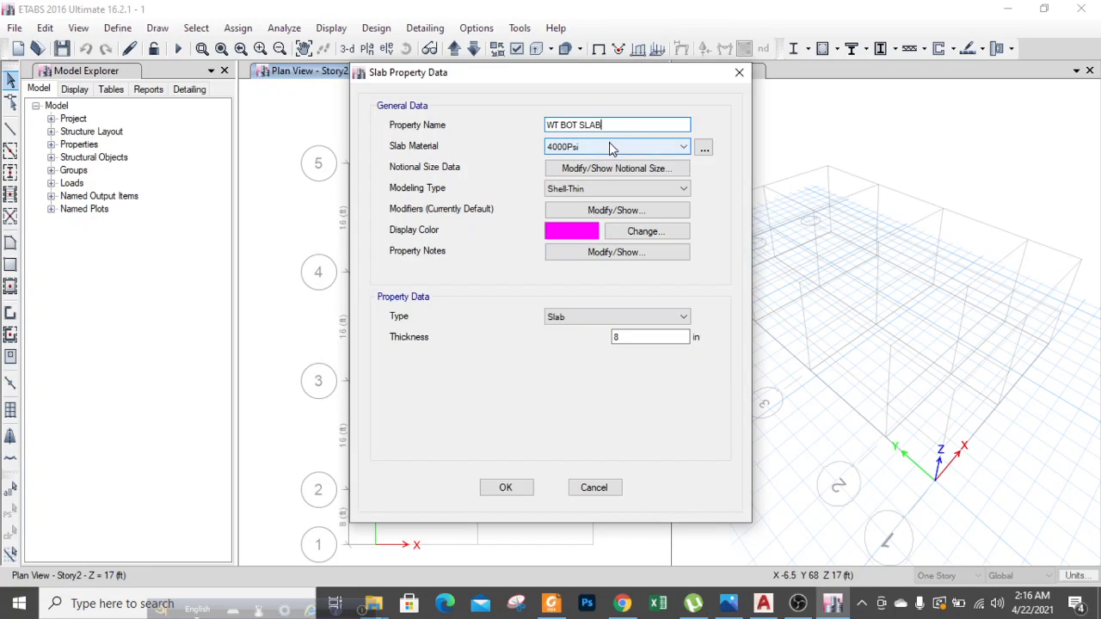
left_click(589, 213)
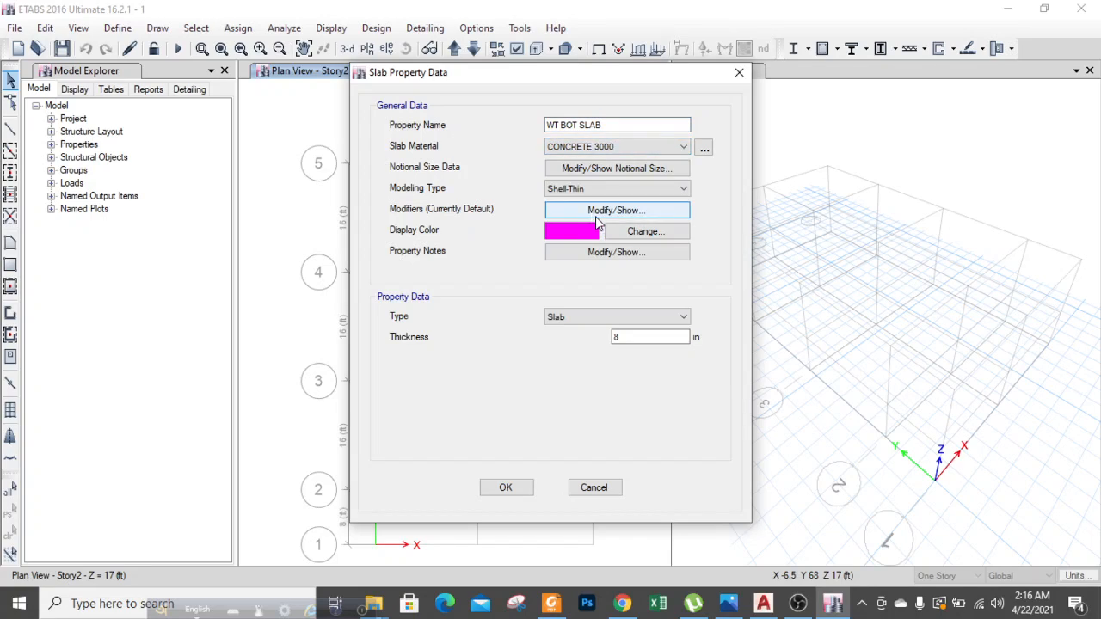
left_click(624, 189)
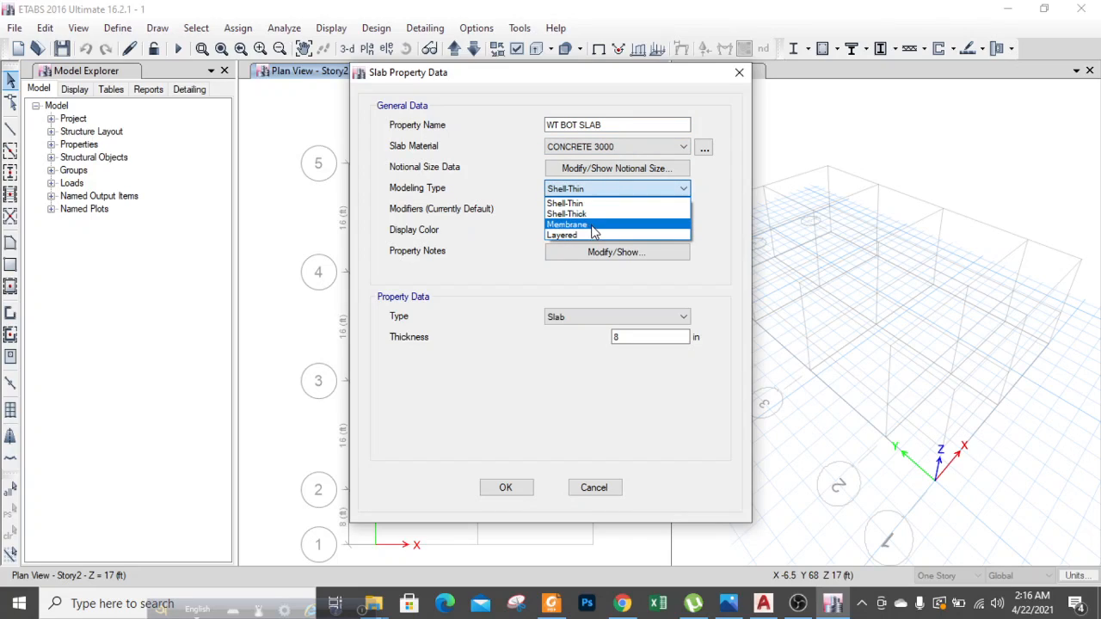
left_click(591, 215)
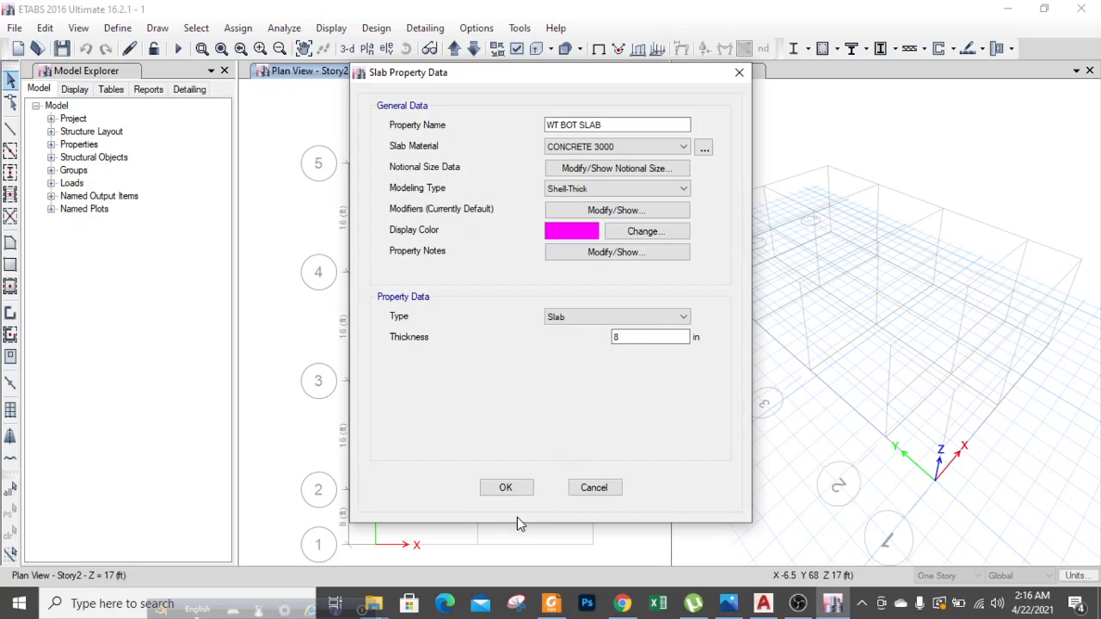
left_click(507, 488)
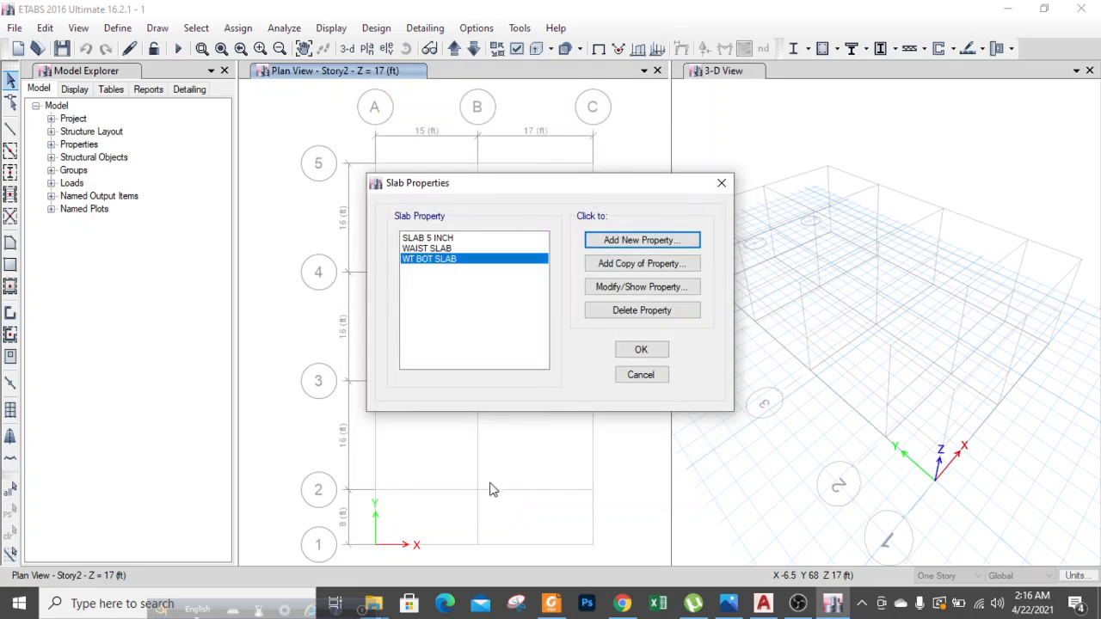
Add a slab property named WT TOP SLAB with CONCRETE 3000 as its material and a thickness of 5 in.
left_click(605, 240)
double_click(593, 125)
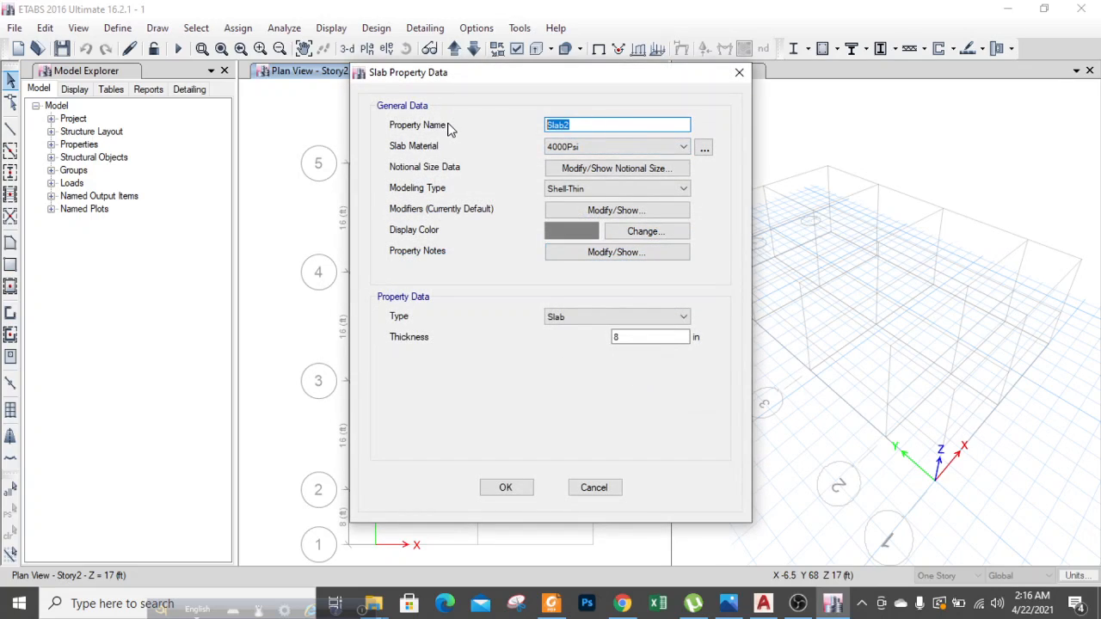
key("BackSpace")
type("WT TOP SLAB")
left_click(636, 146)
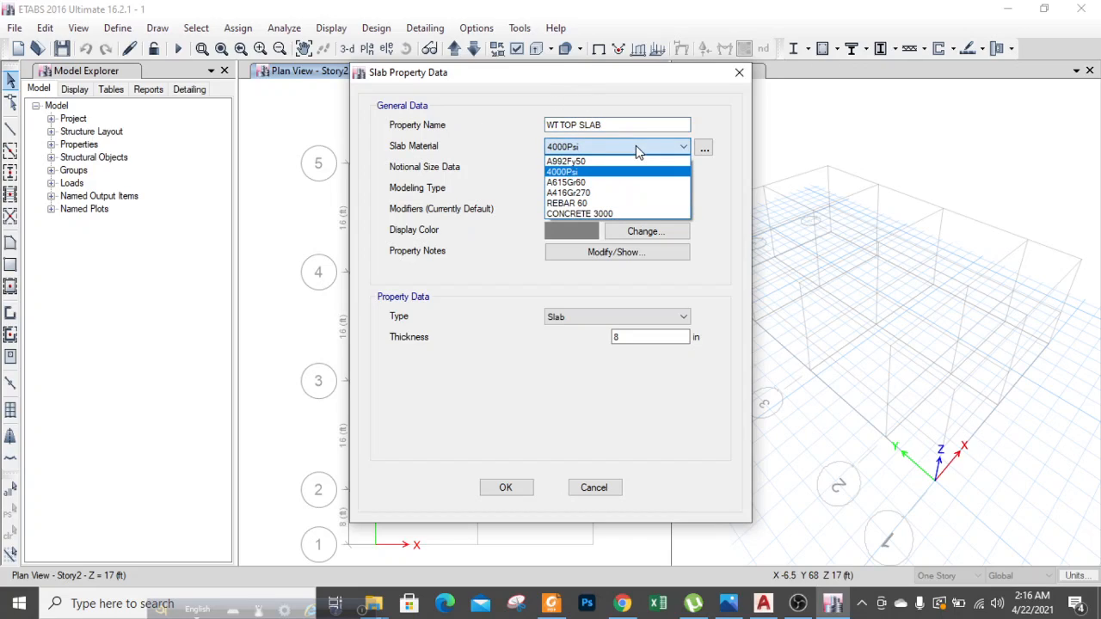
left_click(612, 213)
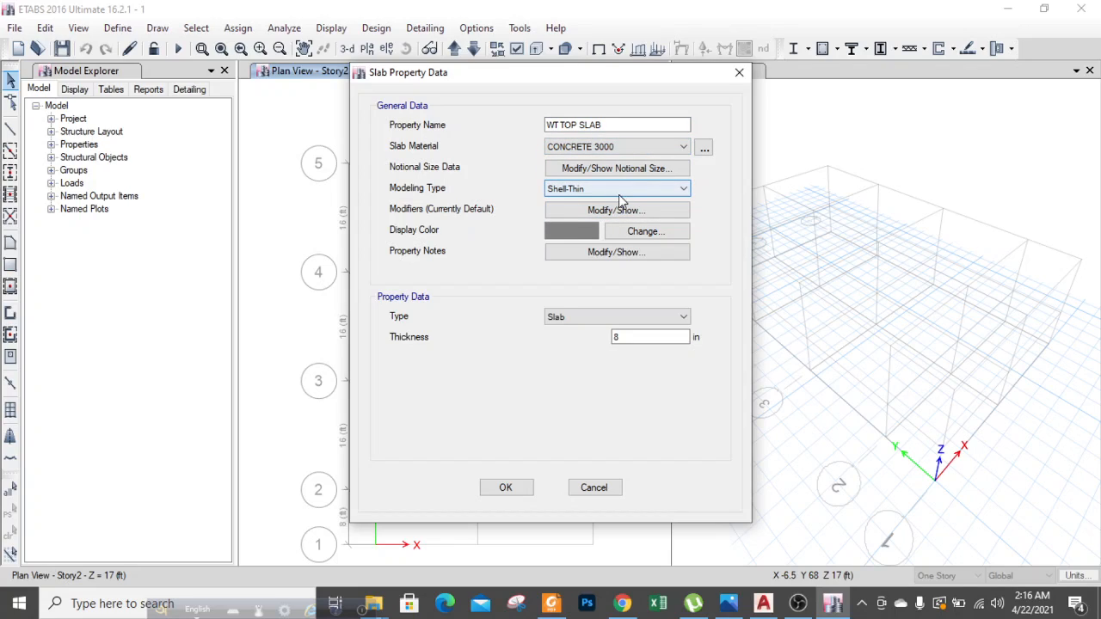
double_click(639, 336)
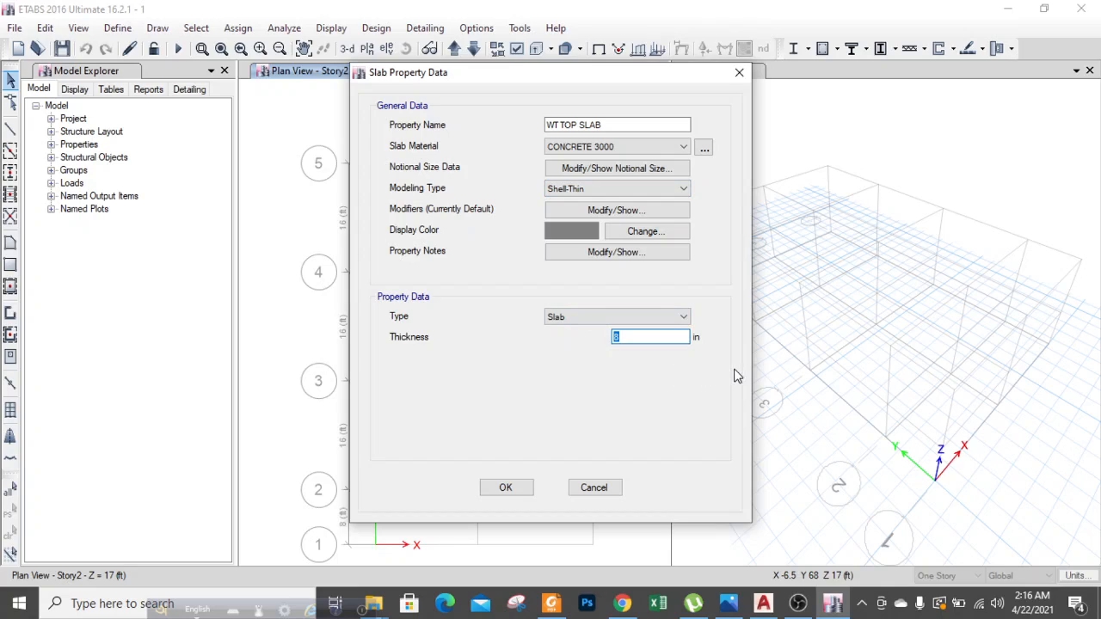
type("5")
left_click(527, 484)
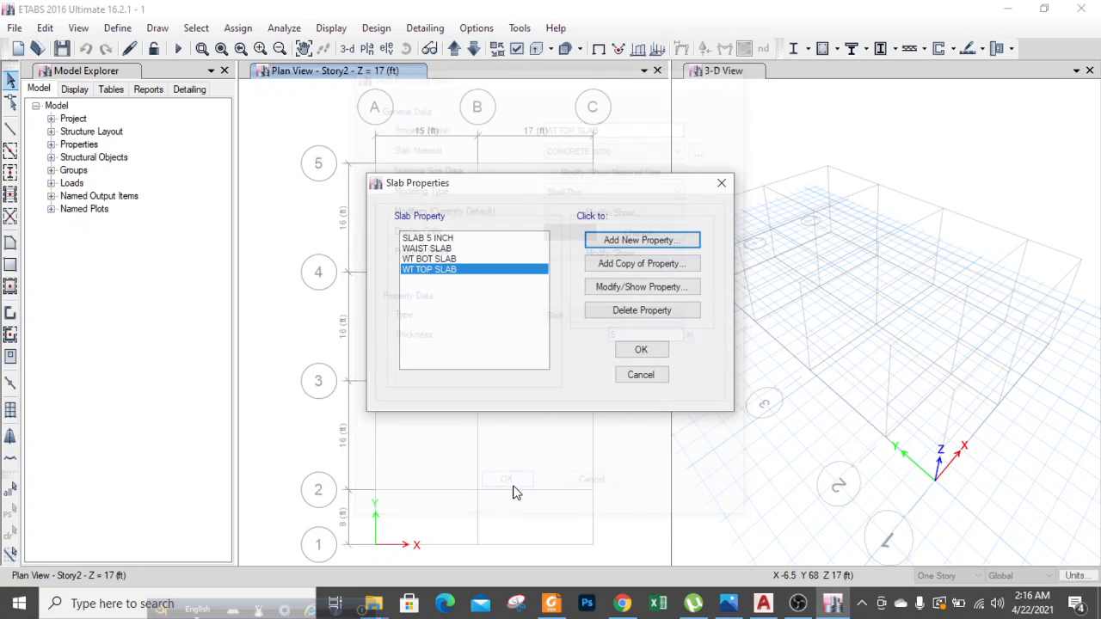
Review the material, modeling type and thickness of each slab property in the list and save the slab definitions.
left_click(448, 242)
left_click(607, 289)
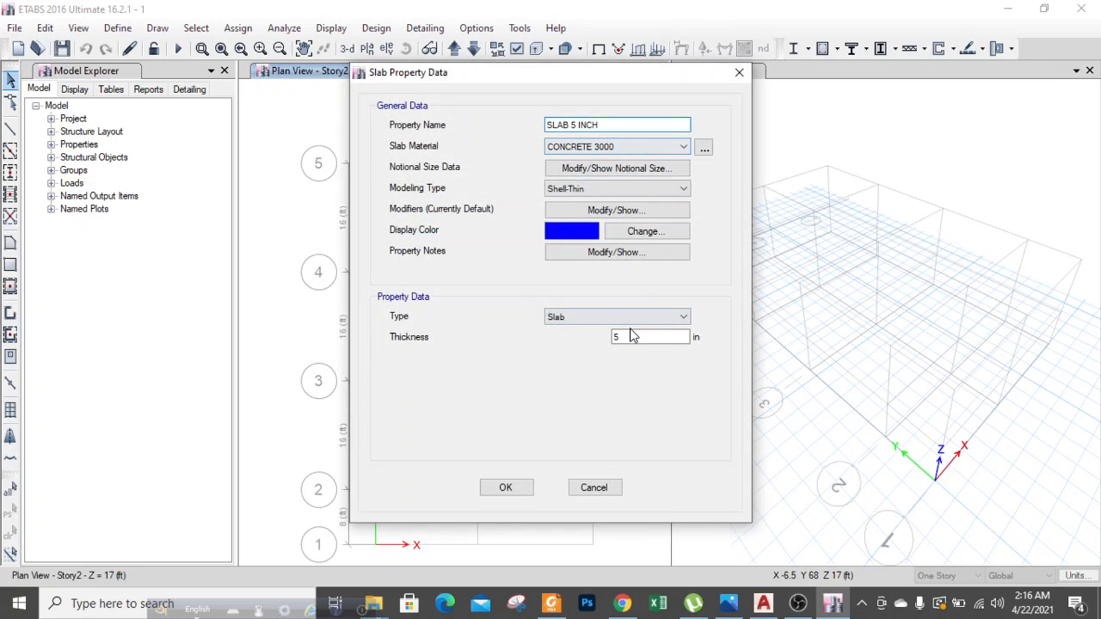
left_click(525, 497)
left_click(442, 248)
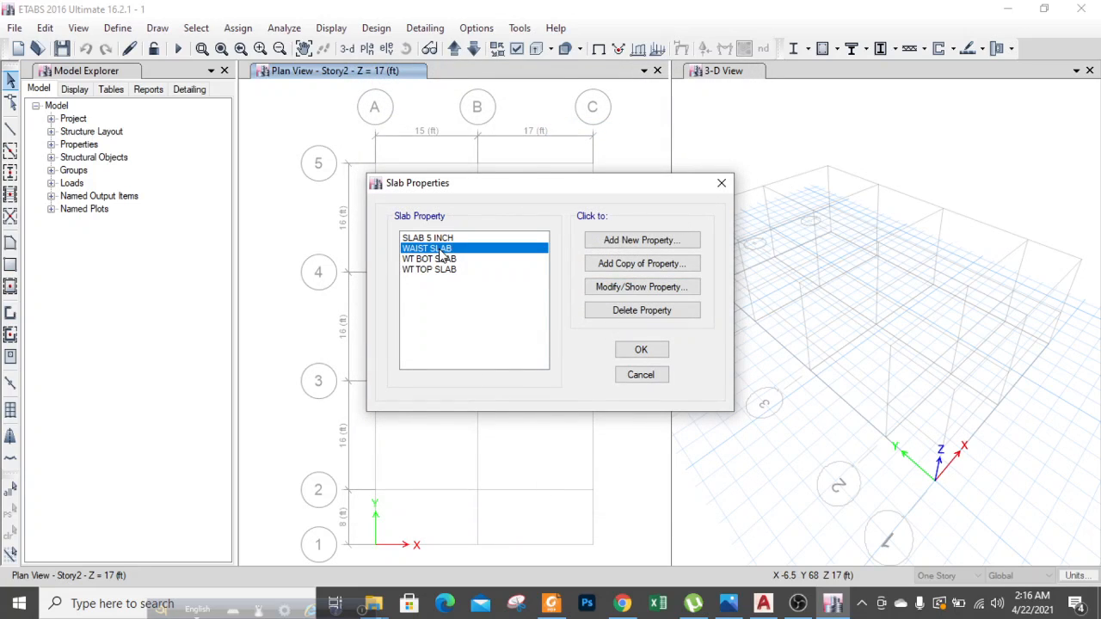
left_click(633, 287)
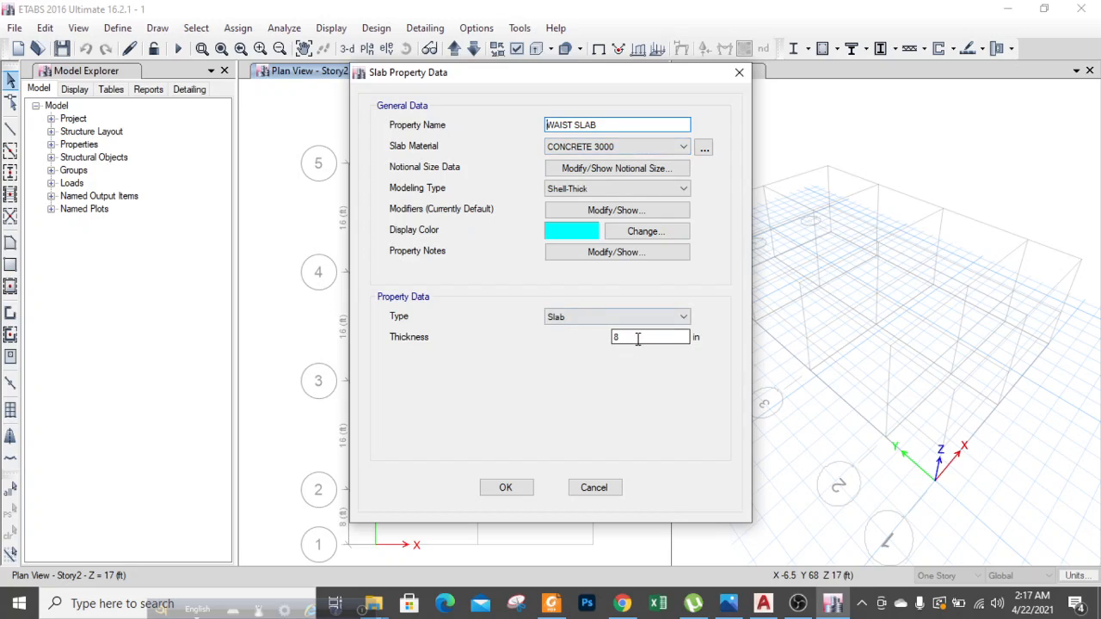
left_click(506, 488)
left_click(446, 259)
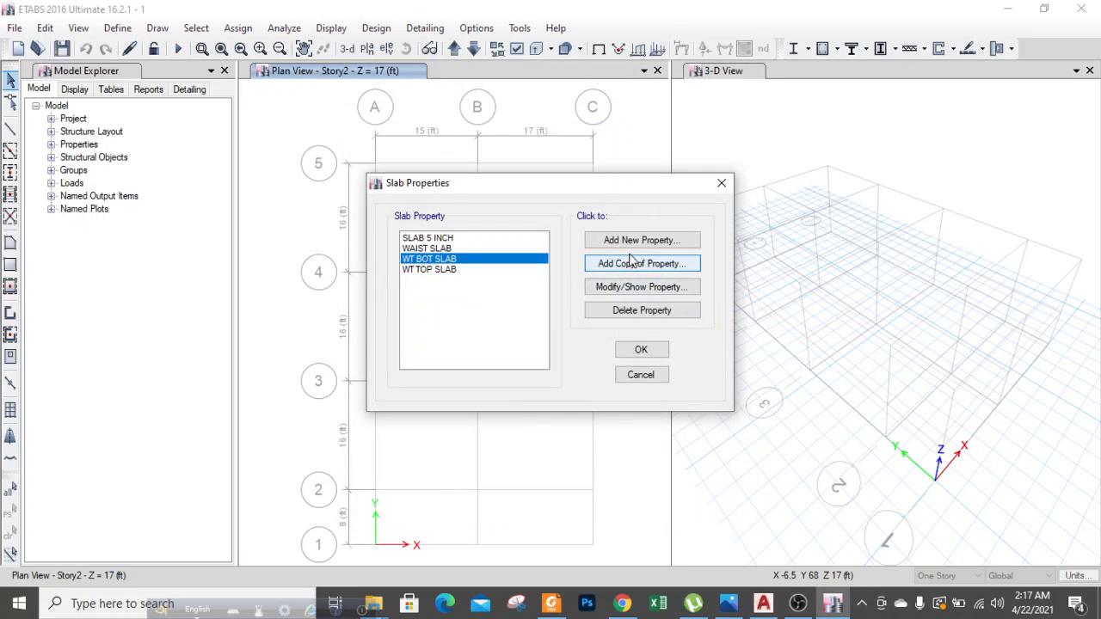
left_click(640, 288)
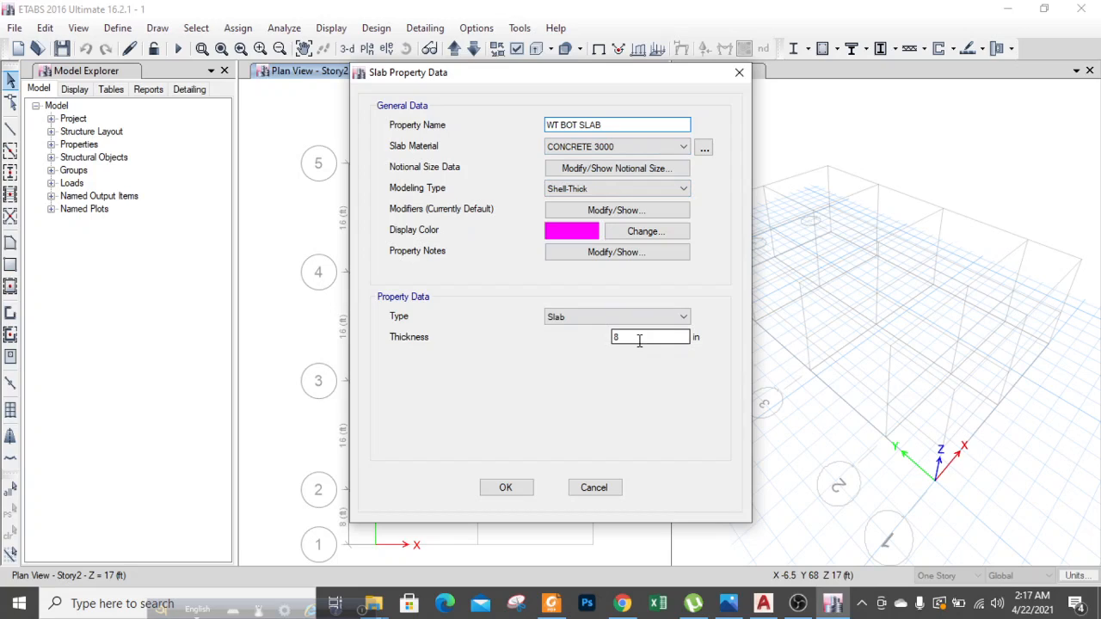
left_click(505, 488)
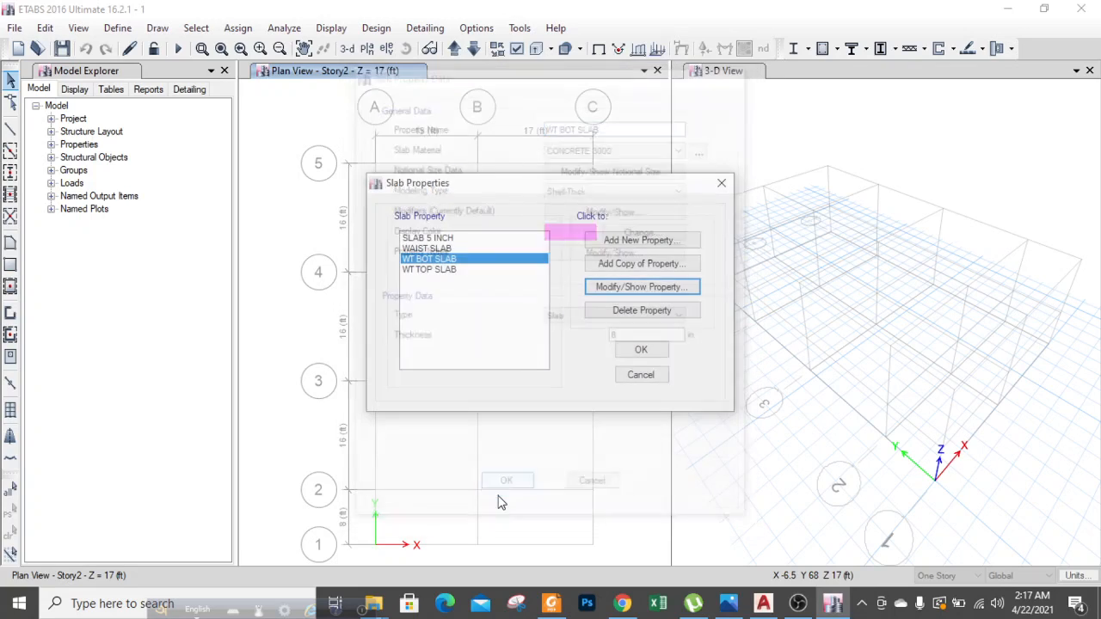
left_click(446, 270)
left_click(600, 287)
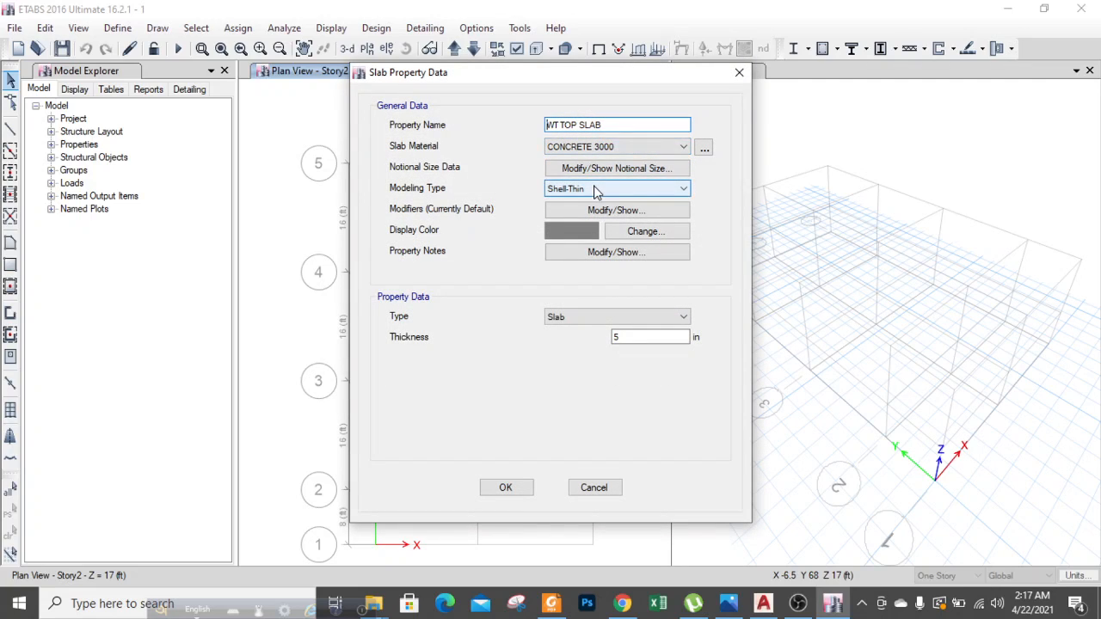
left_click(523, 488)
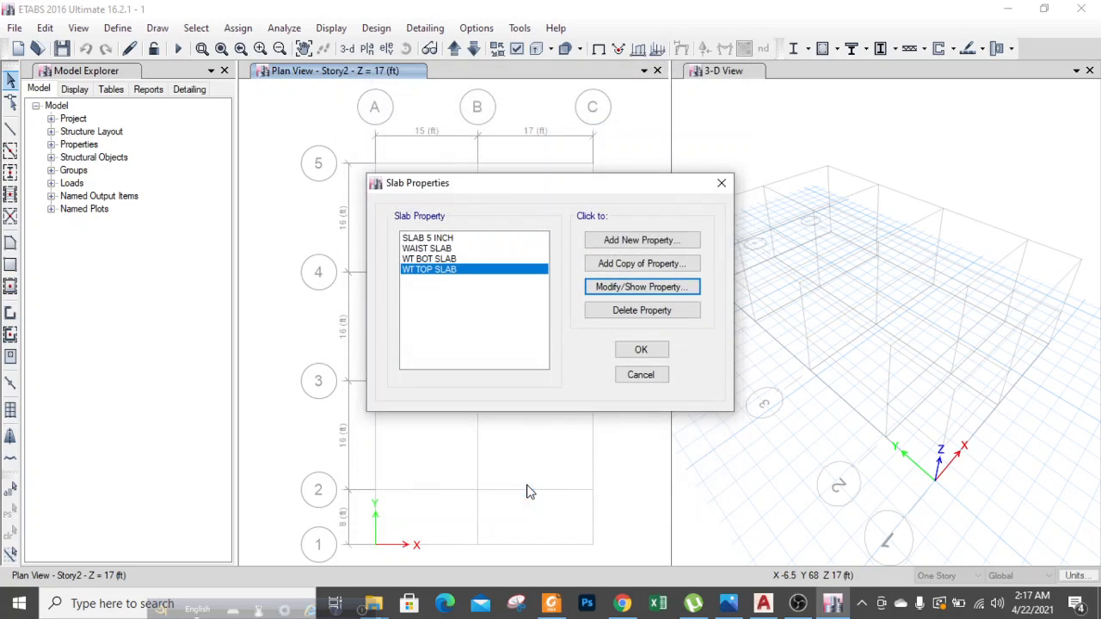
left_click(641, 351)
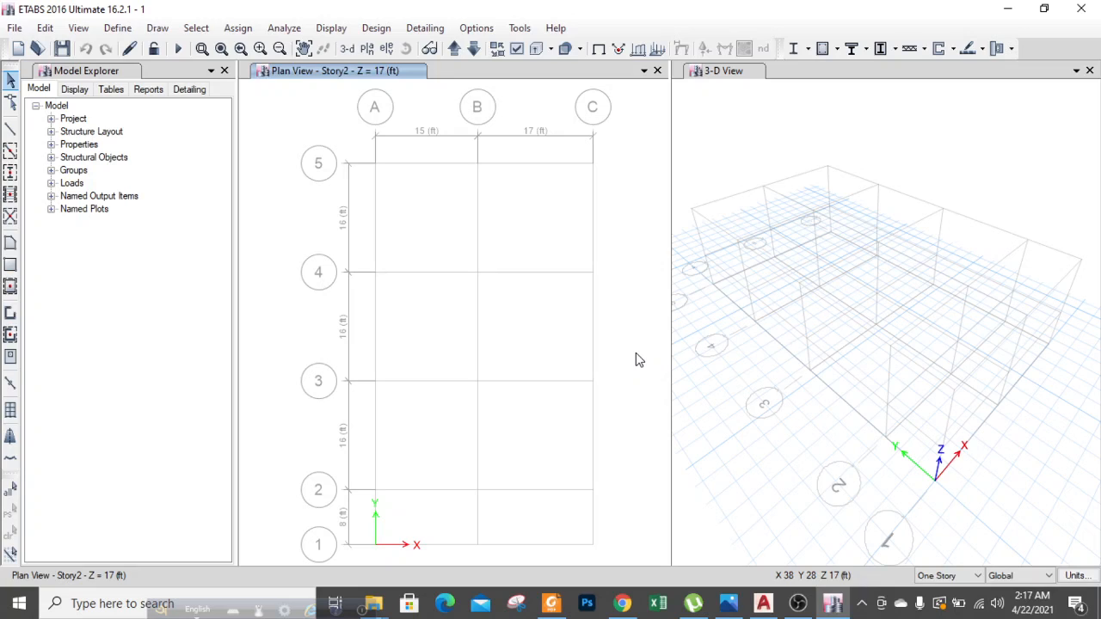
Consult the modeling checklist image in Photos, return to ETABS and set the story scope for drawing to All Stories.
left_click(728, 603)
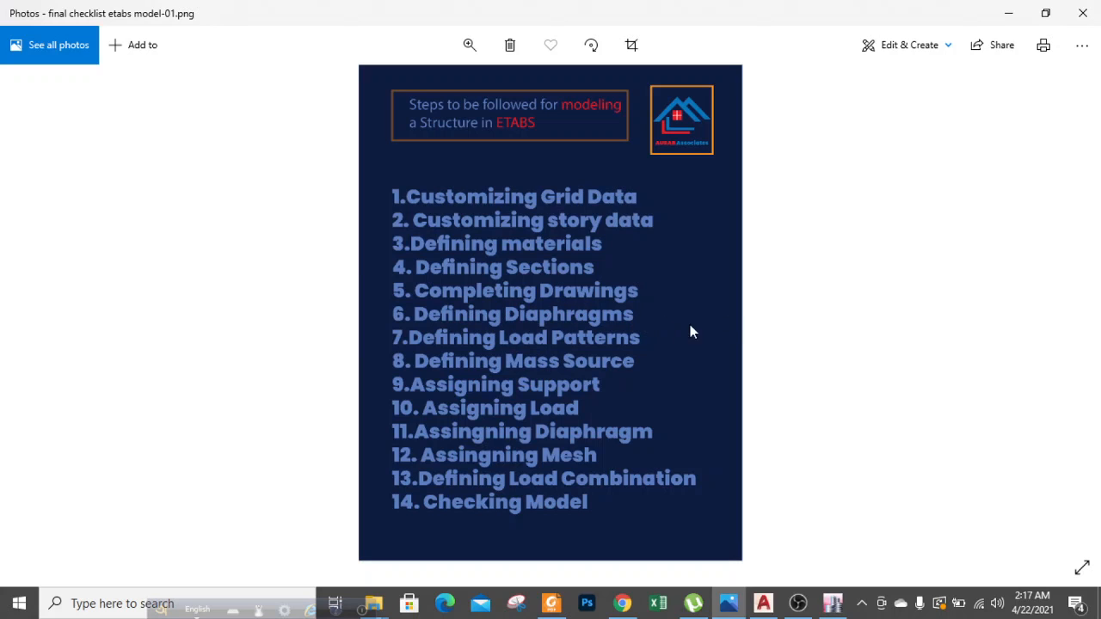
left_click(1008, 13)
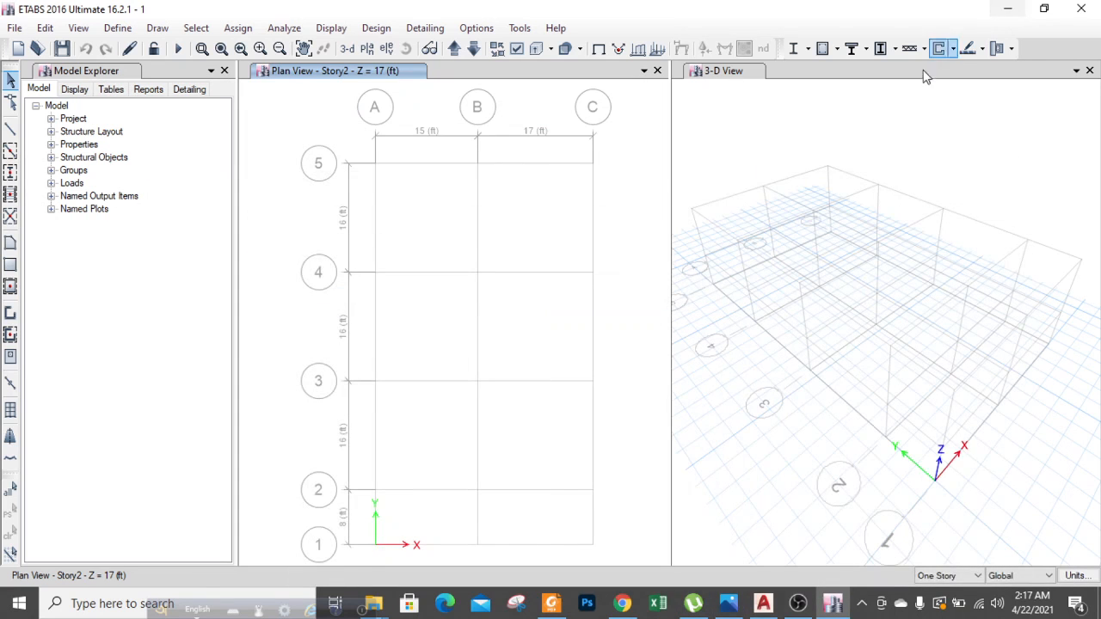
scroll(486, 204, "down", 3)
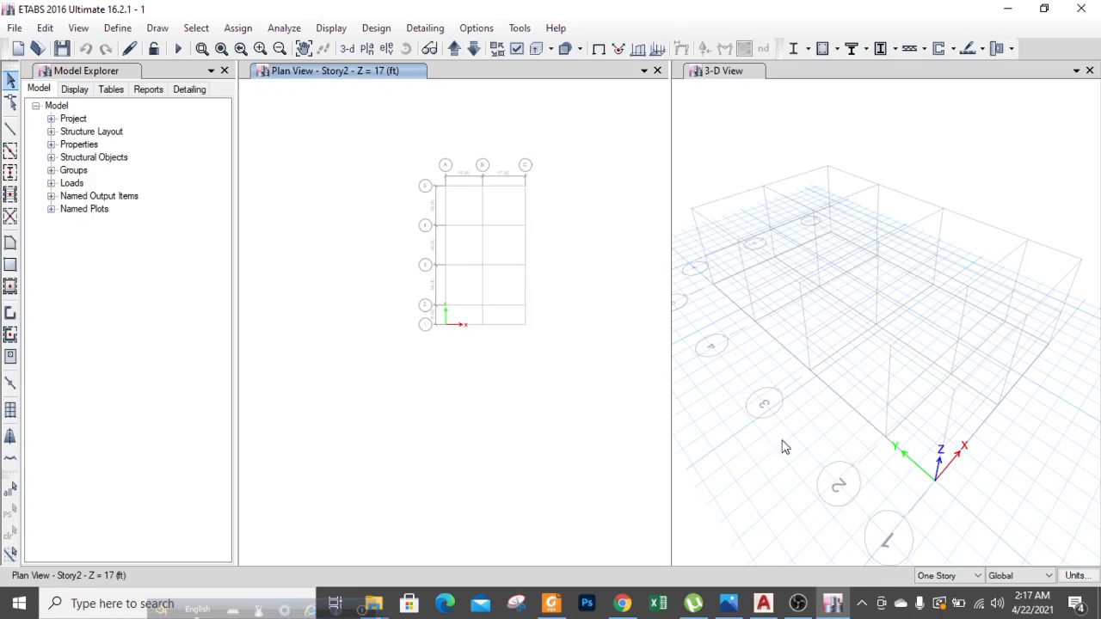
left_click(977, 575)
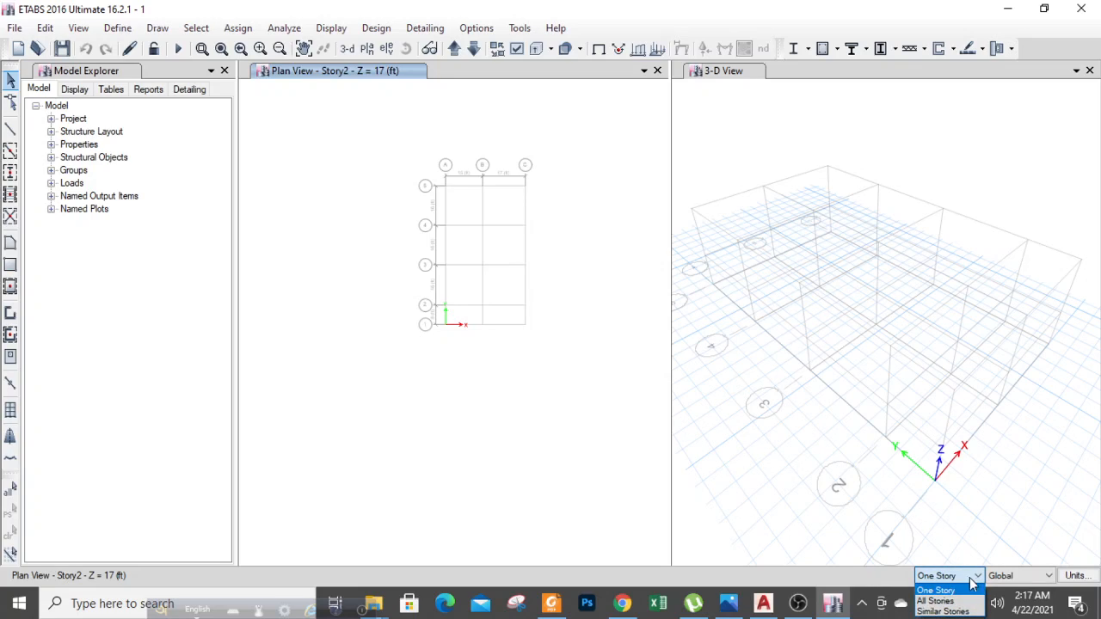
left_click(956, 601)
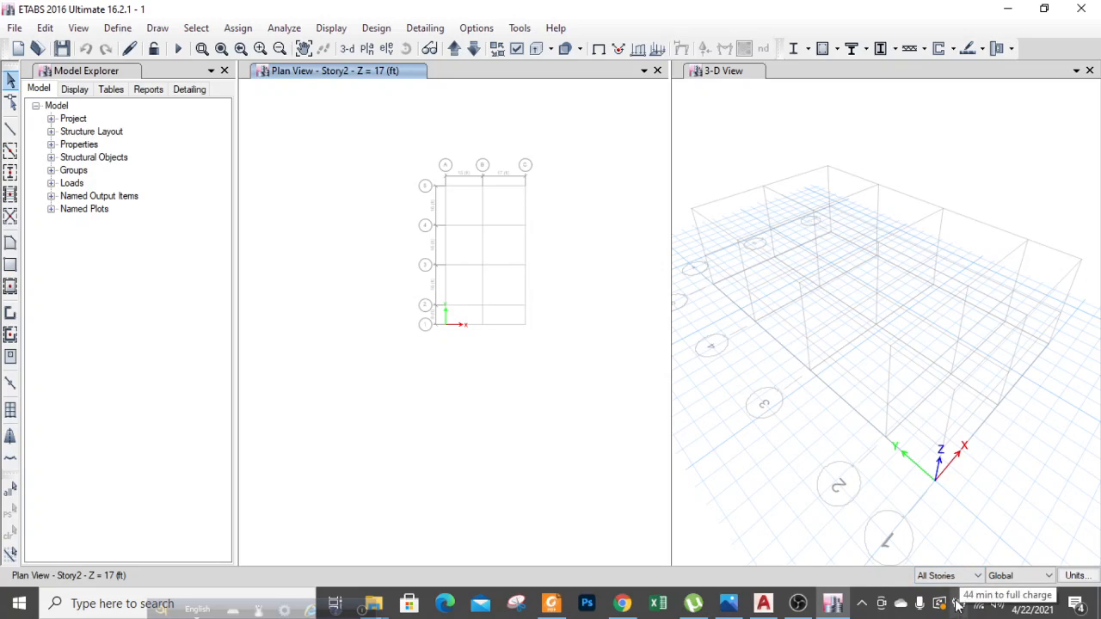
Step the plan view through the Base and Story1 levels and back to Story2 to check the grid at each level.
scroll(528, 187, "up", 3)
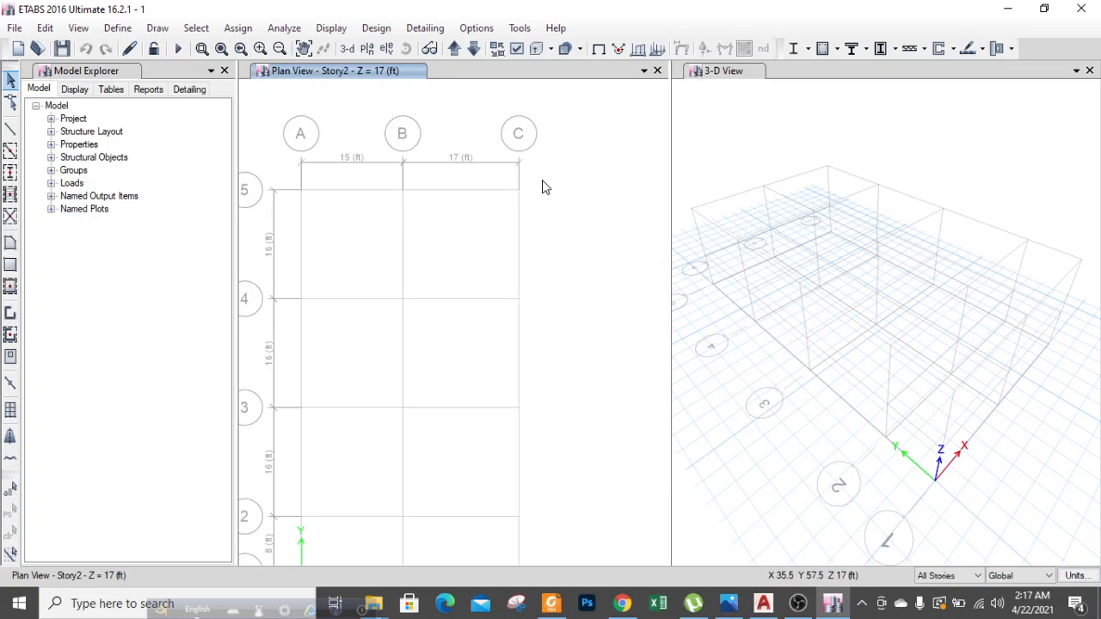
scroll(535, 194, "down", 3)
key("F3")
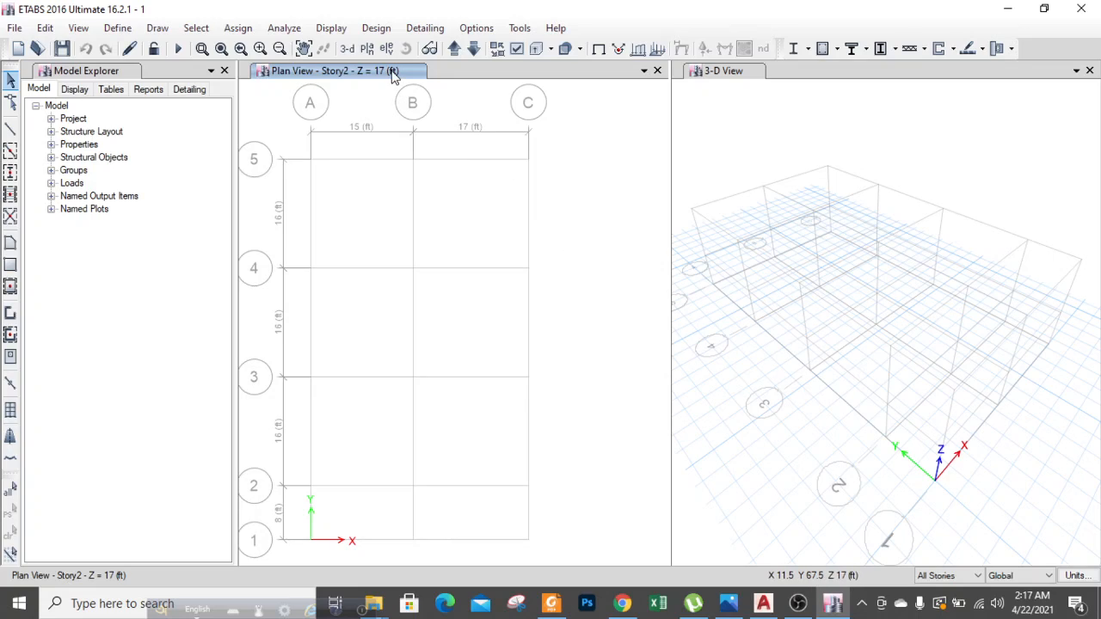
left_click(474, 50)
scroll(518, 155, "down", 3)
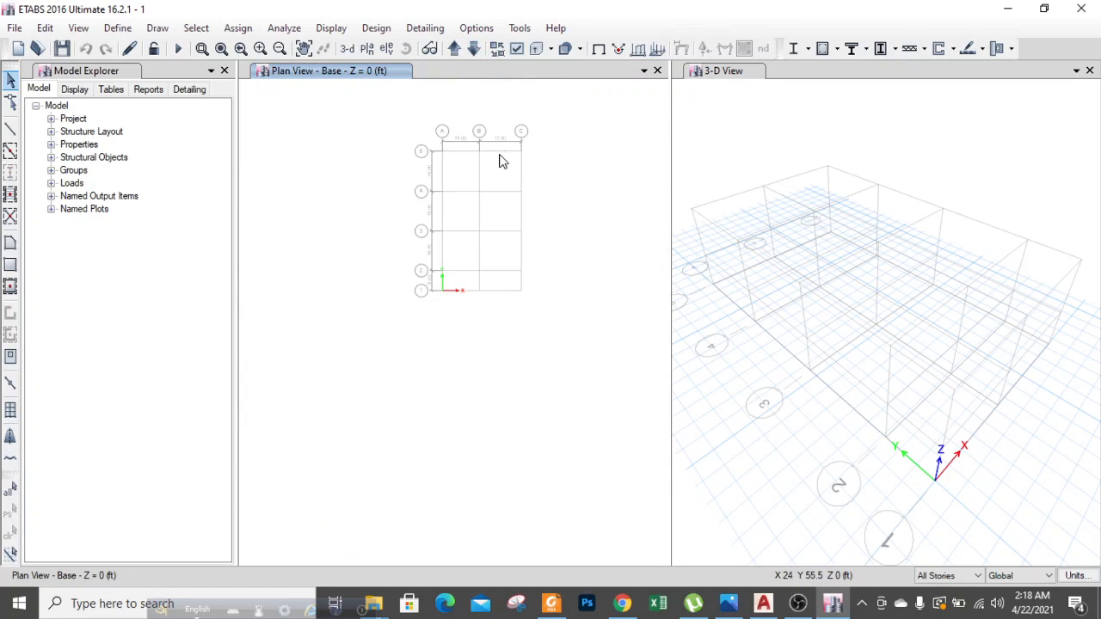
left_click(454, 49)
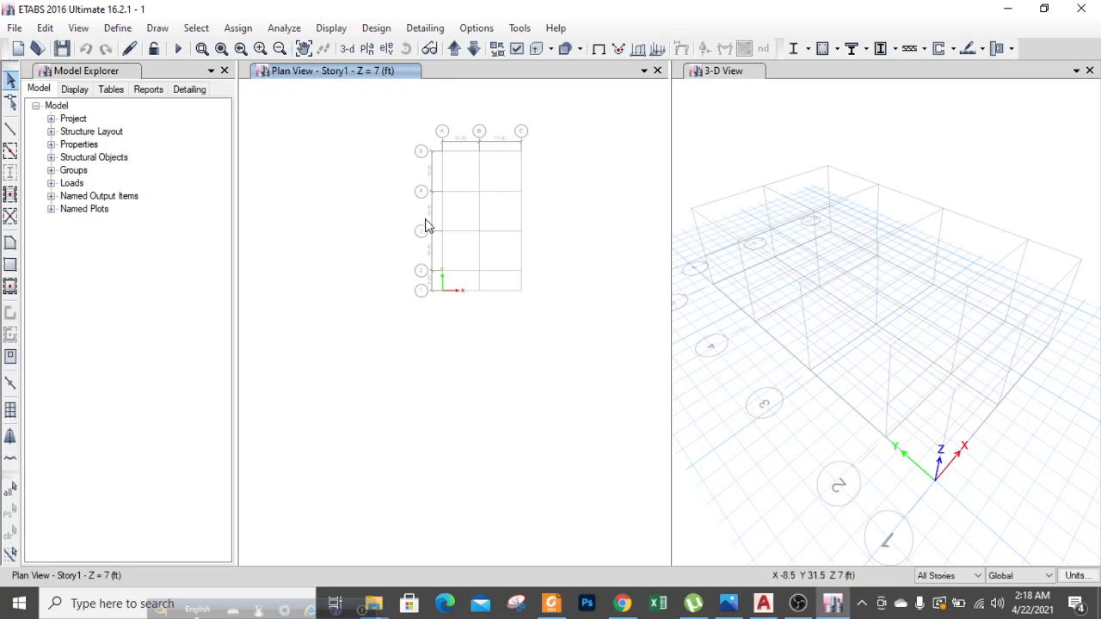
left_click(453, 48)
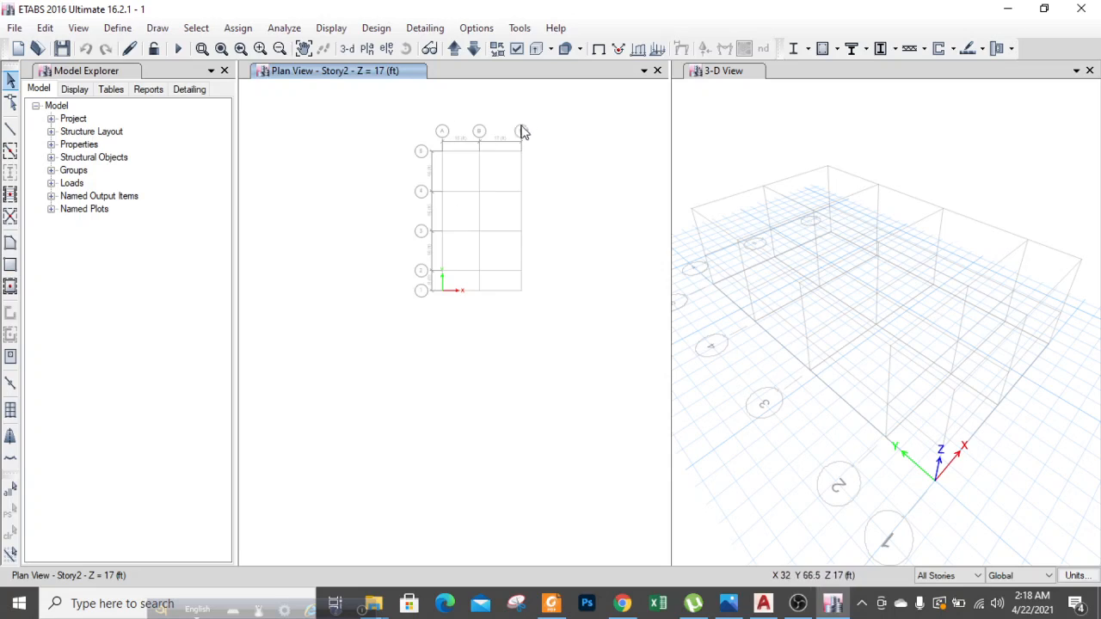
scroll(519, 127, "up", 3)
scroll(577, 201, "down", 3)
middle_click_drag(580, 266, 563, 211)
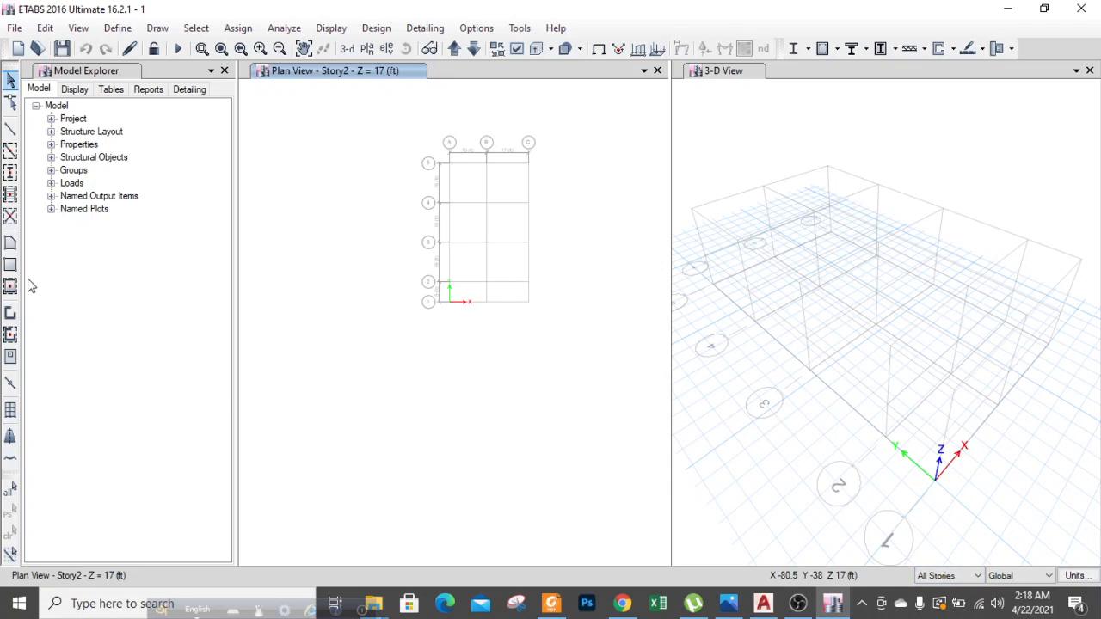
Start quick column drawing with the COLUMN 12X15 property and place a column at grid point A1.
left_click(11, 174)
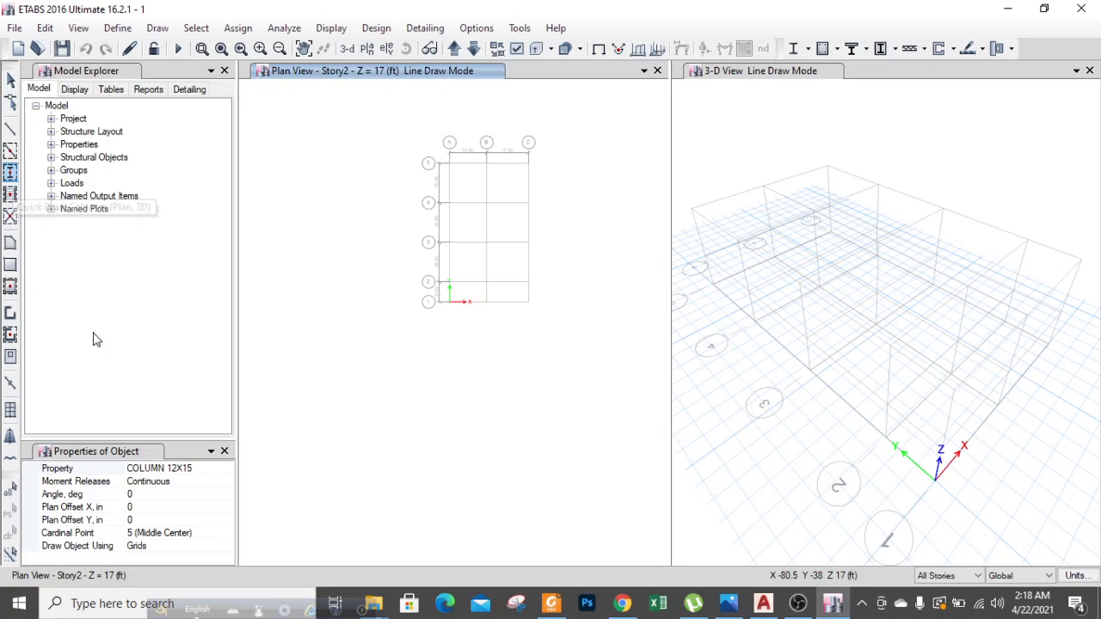
left_click(232, 469)
left_click(227, 469)
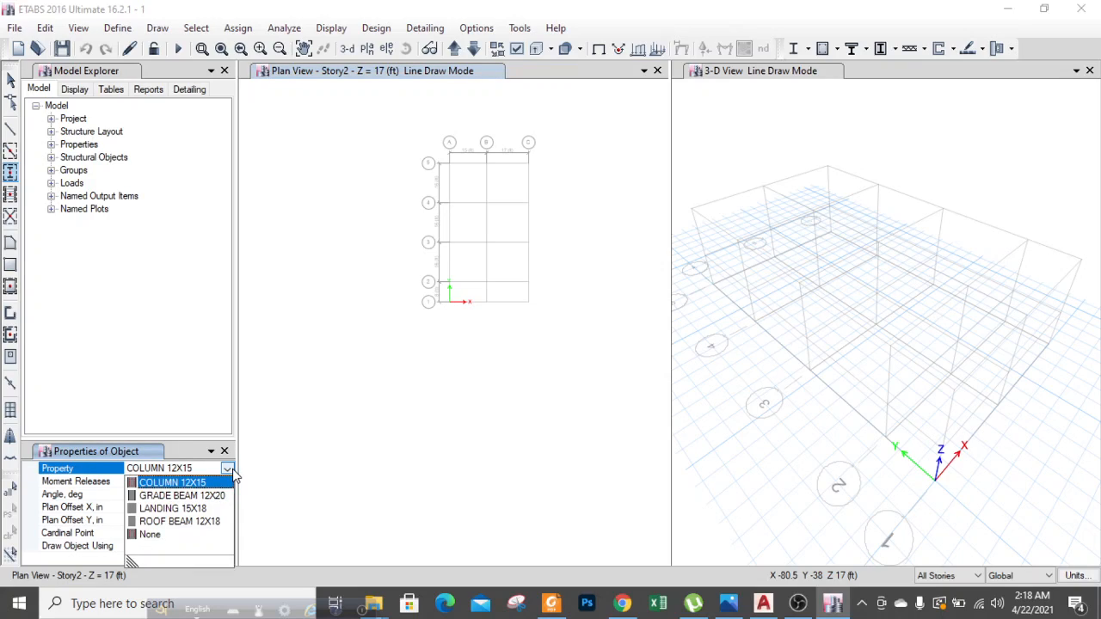
left_click(232, 468)
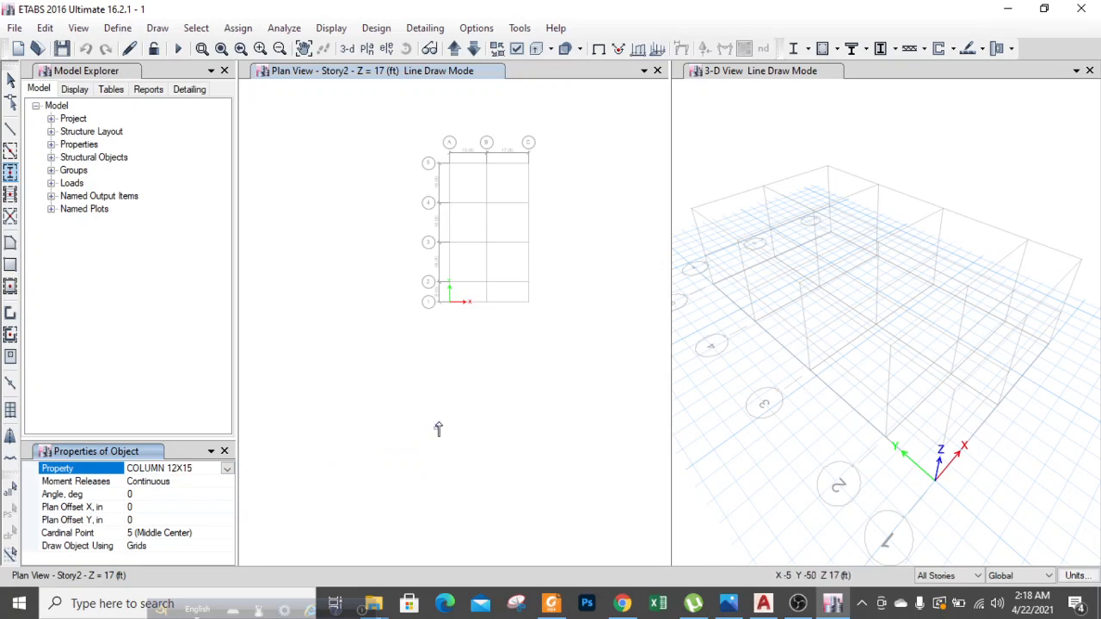
scroll(459, 349, "up", 6)
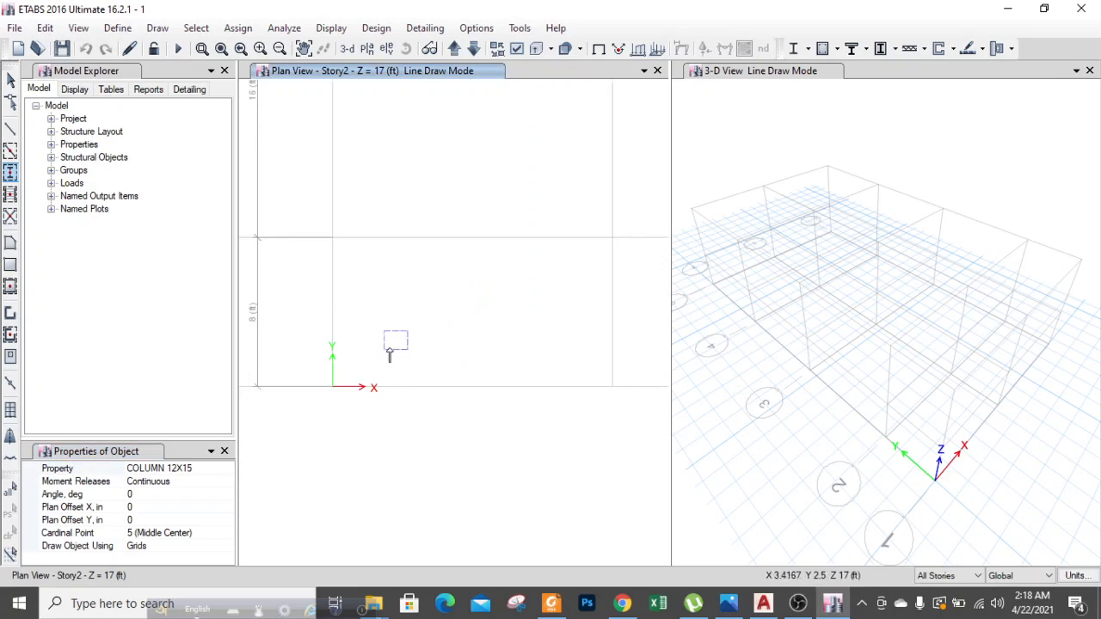
scroll(348, 398, "up", 4)
scroll(413, 345, "down", 2)
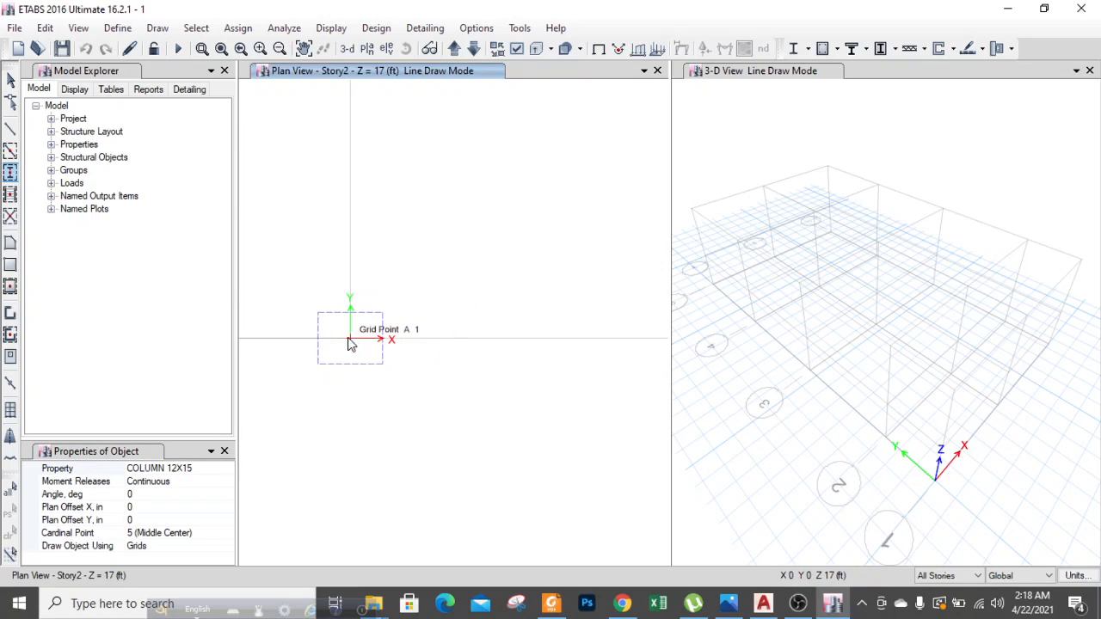
left_click(306, 305)
Place COLUMN 12X15 columns at grid points B1, B2 and A2.
scroll(303, 304, "down", 2)
scroll(397, 328, "up", 3)
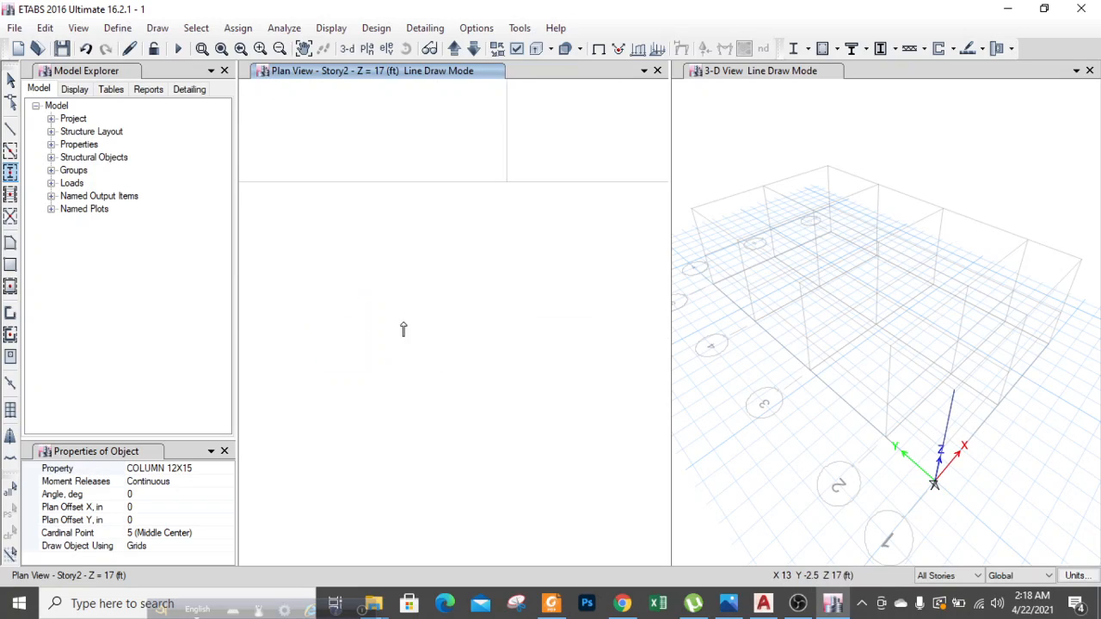
left_click(507, 175)
scroll(490, 351, "down", 3)
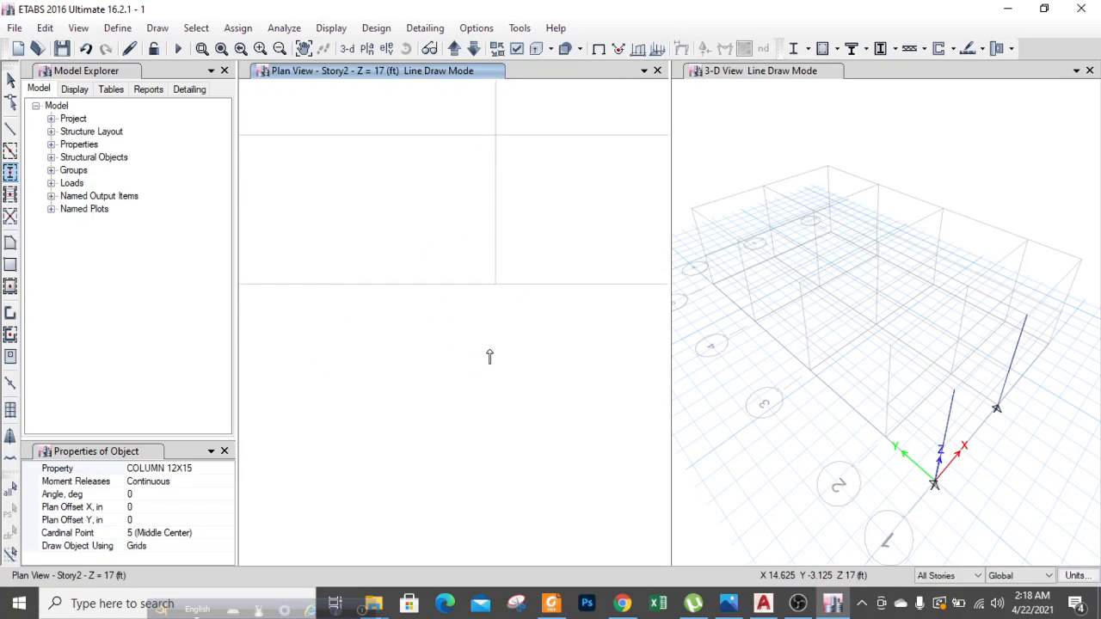
scroll(487, 344, "up", 5)
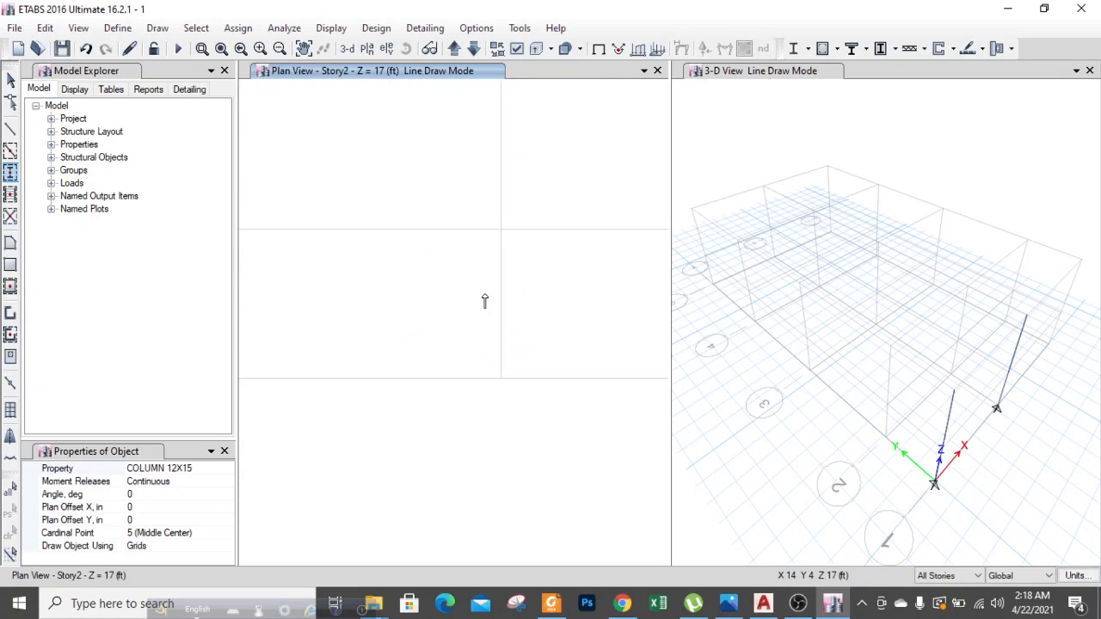
left_click(528, 122)
scroll(558, 270, "down", 3)
scroll(435, 270, "up", 3)
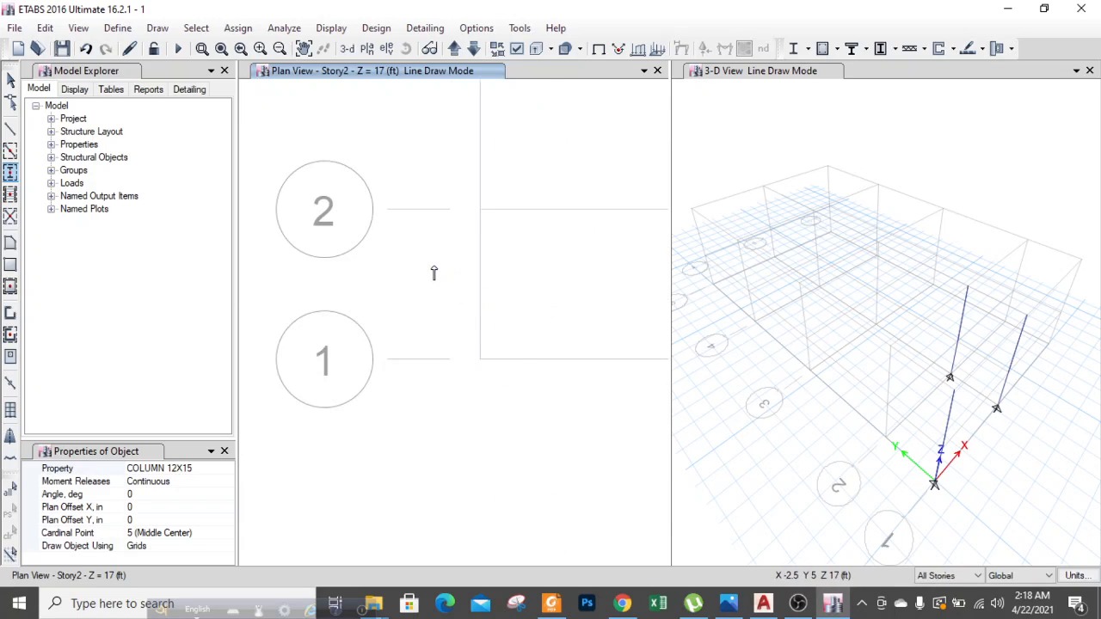
scroll(479, 230, "up", 5)
left_click(449, 238)
scroll(388, 364, "down", 6)
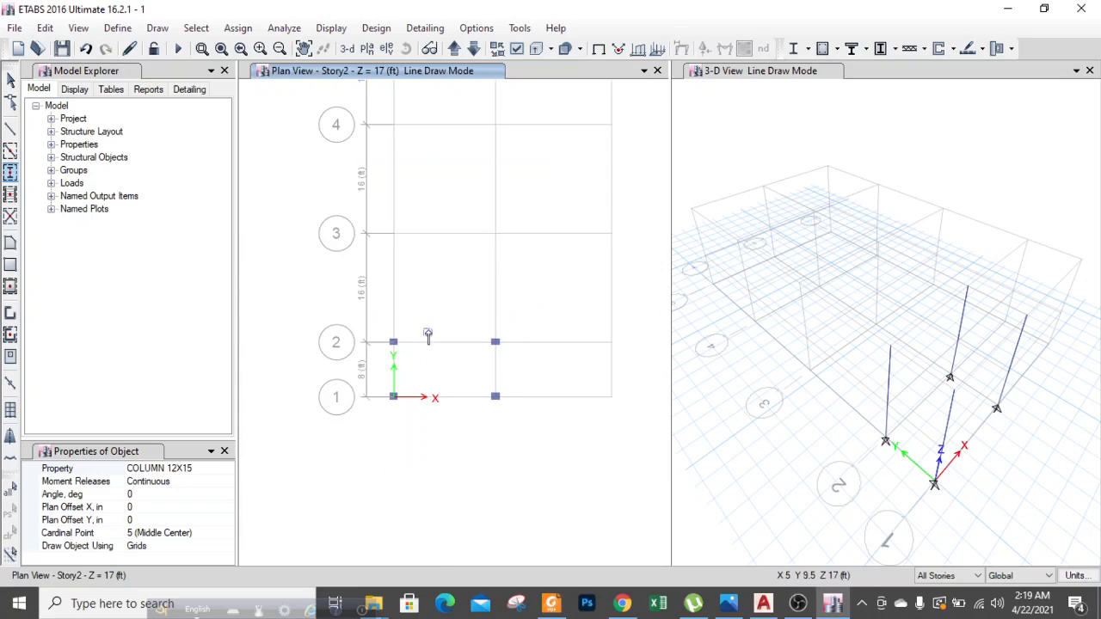
Place COLUMN 12X15 columns along grid line 3 at its intersections with grids A, B and C.
scroll(430, 275, "up", 3)
left_click(372, 195)
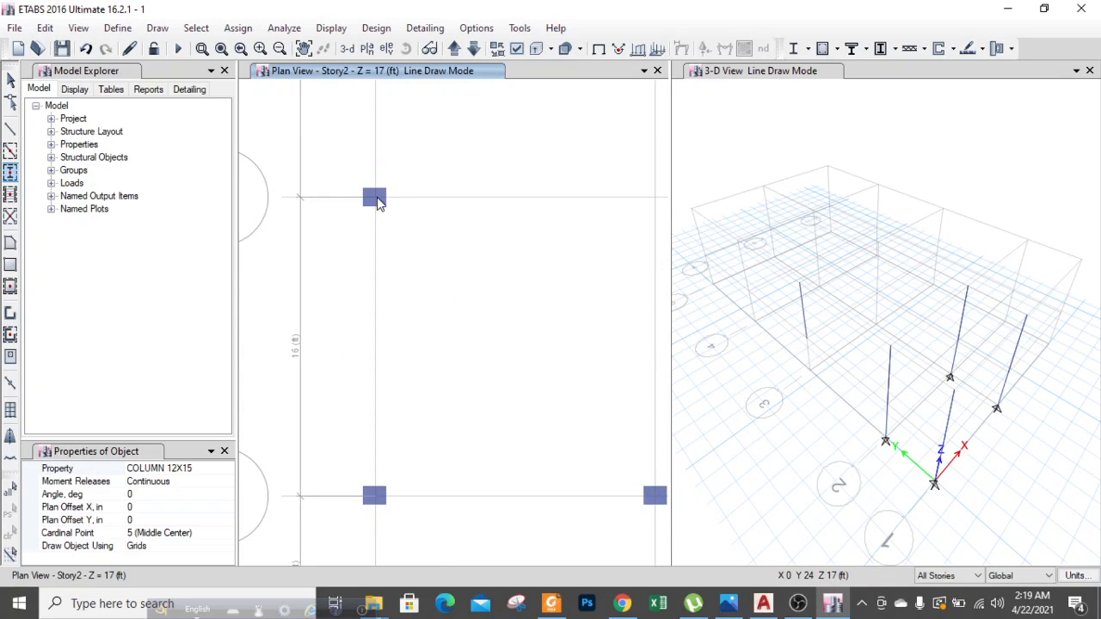
scroll(391, 245, "down", 3)
scroll(435, 246, "up", 3)
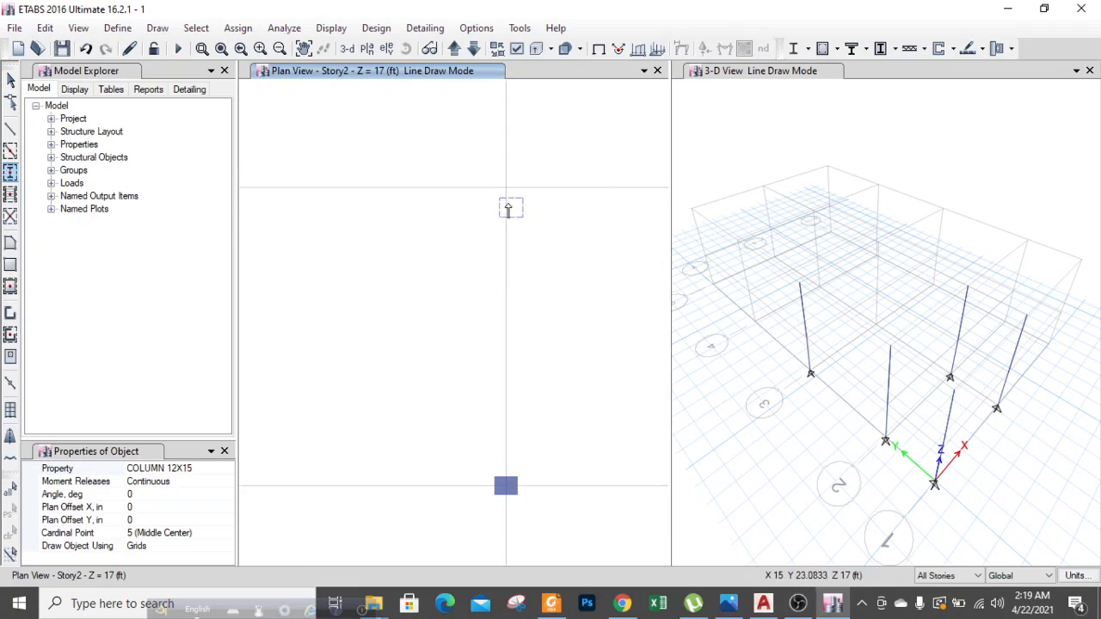
left_click(506, 189)
scroll(464, 251, "down", 3)
scroll(542, 253, "up", 3)
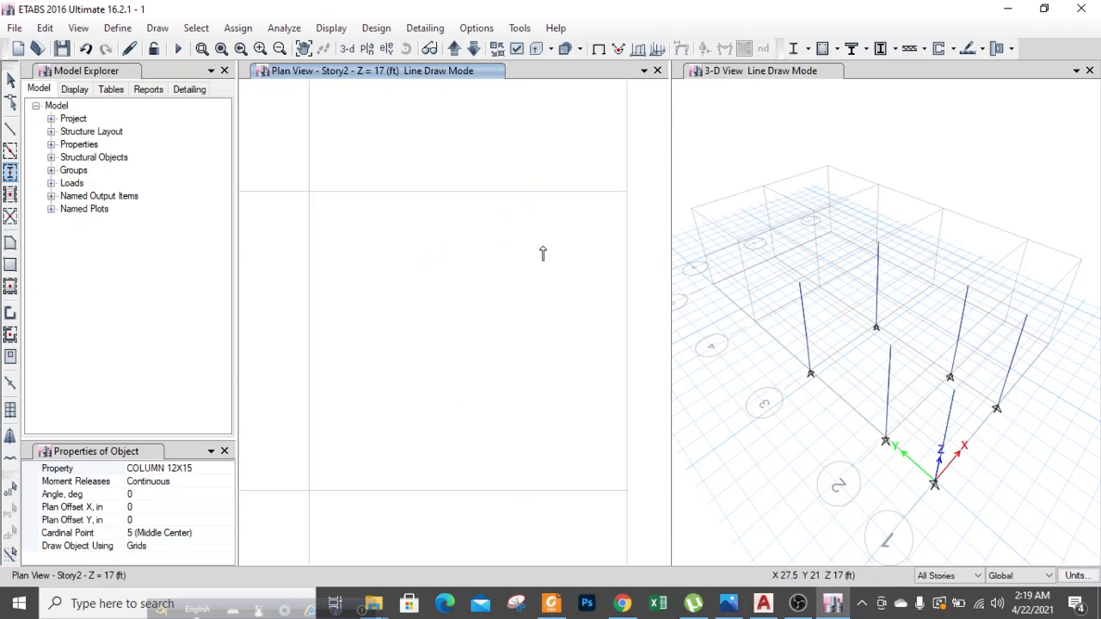
left_click(626, 191)
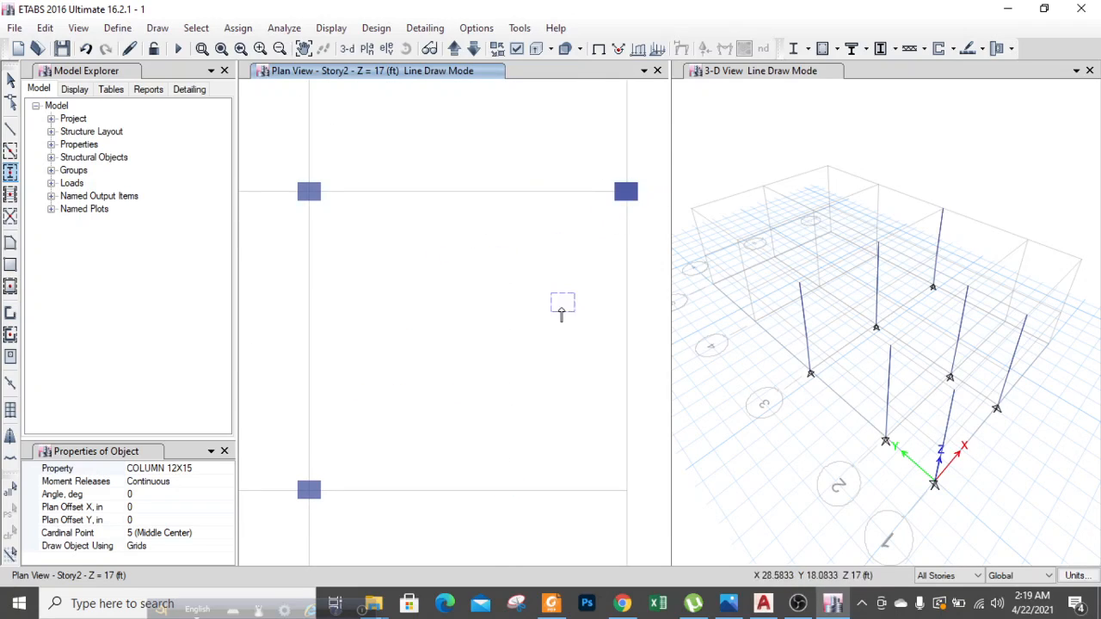
Place COLUMN 12X15 columns along grid line 4 at its intersections with grids A, B and C.
scroll(562, 305, "down", 3)
scroll(357, 191, "up", 3)
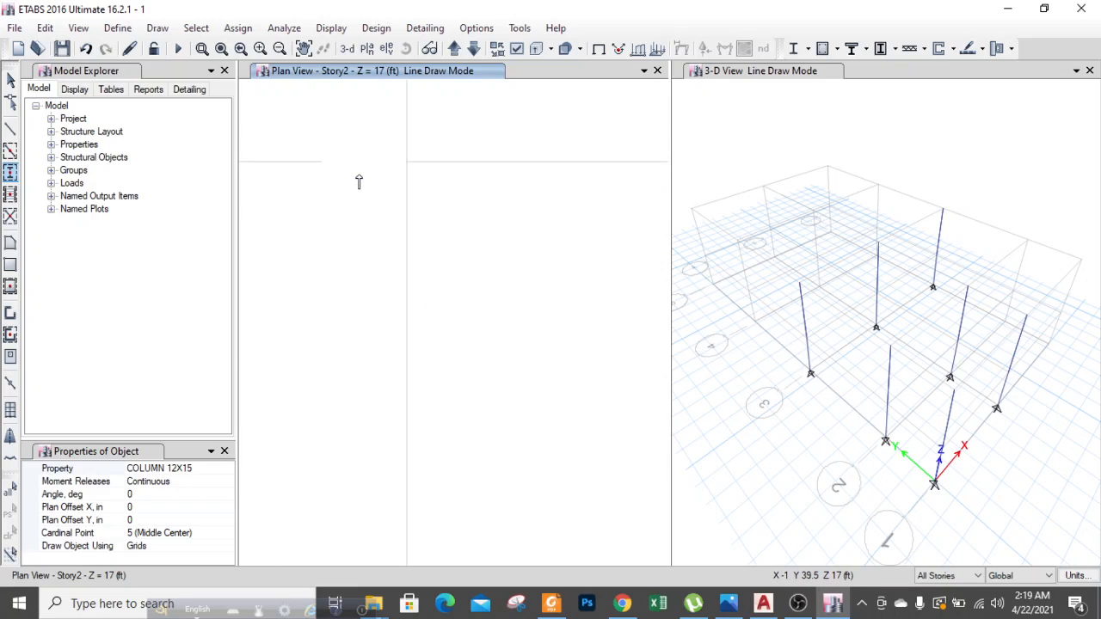
left_click(406, 161)
scroll(404, 262, "down", 3)
scroll(464, 245, "up", 3)
left_click(451, 187)
scroll(386, 307, "down", 3)
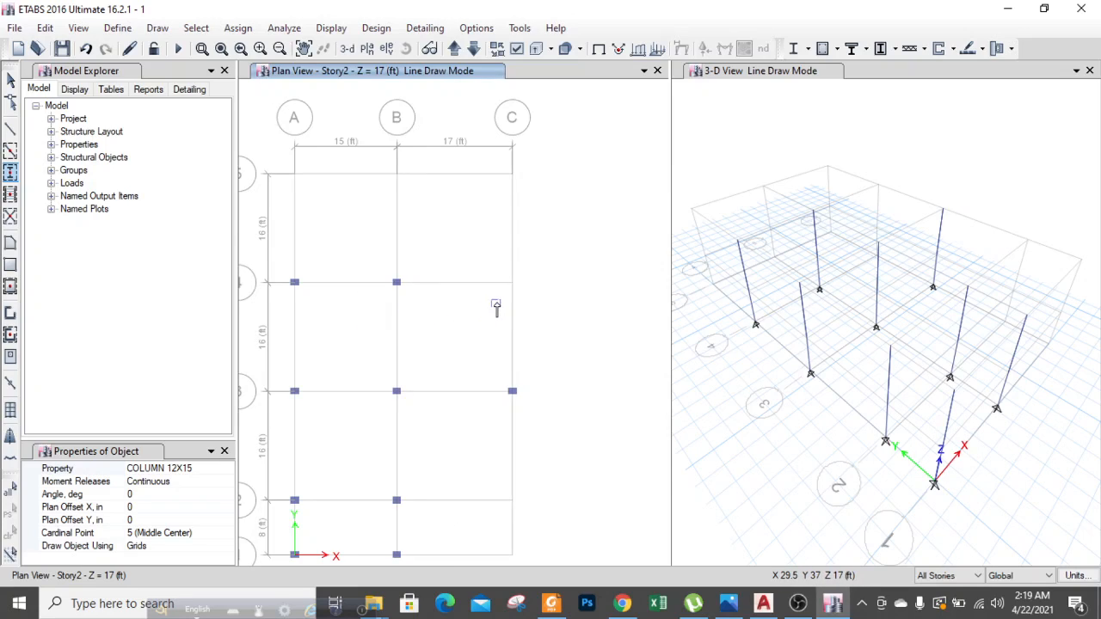
scroll(496, 308, "up", 4)
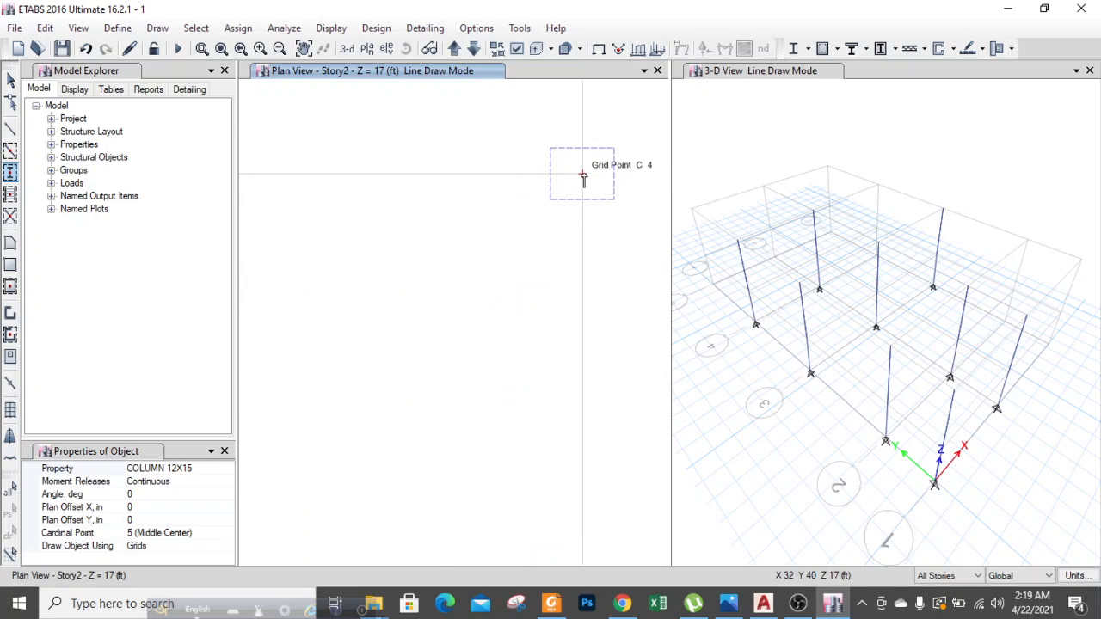
left_click(583, 177)
Place COLUMN 12X15 columns along grid line 5 at grids A, B and C and end column drawing.
scroll(565, 256, "down", 3)
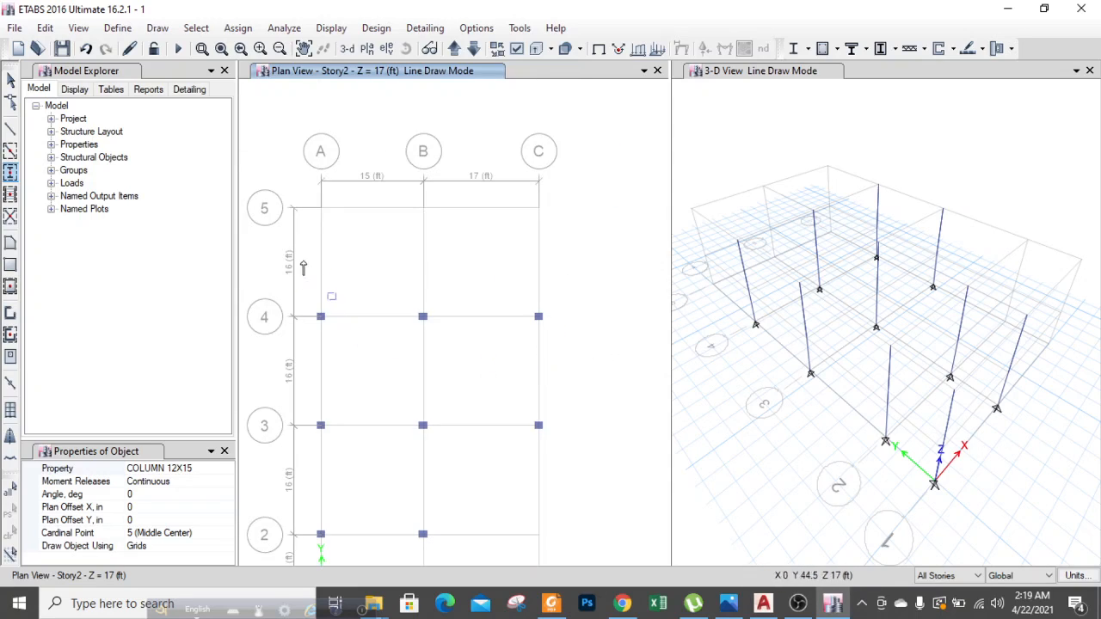
scroll(301, 227, "up", 4)
left_click(352, 179)
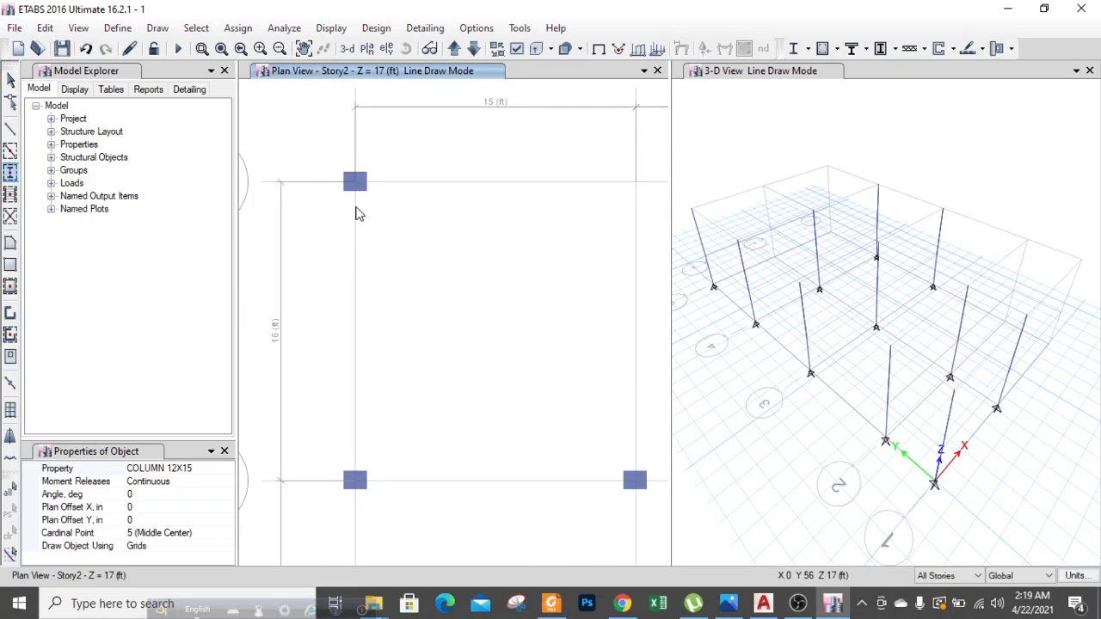
scroll(361, 206, "down", 3)
scroll(460, 232, "up", 4)
left_click(451, 186)
scroll(394, 258, "down", 3)
scroll(502, 251, "up", 4)
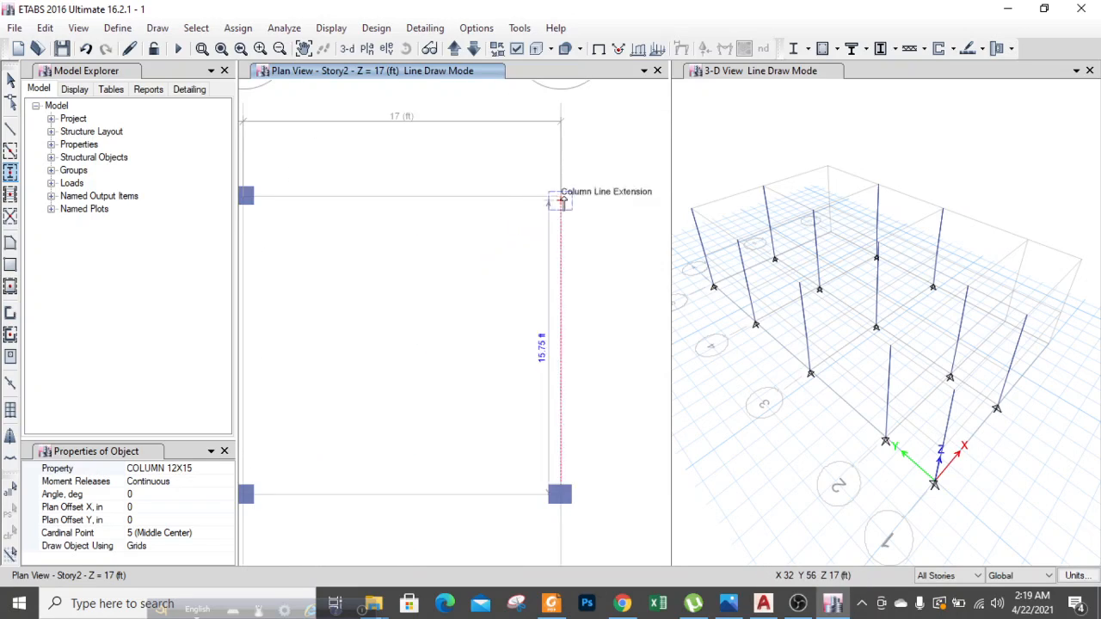
left_click(562, 199)
scroll(506, 241, "down", 3)
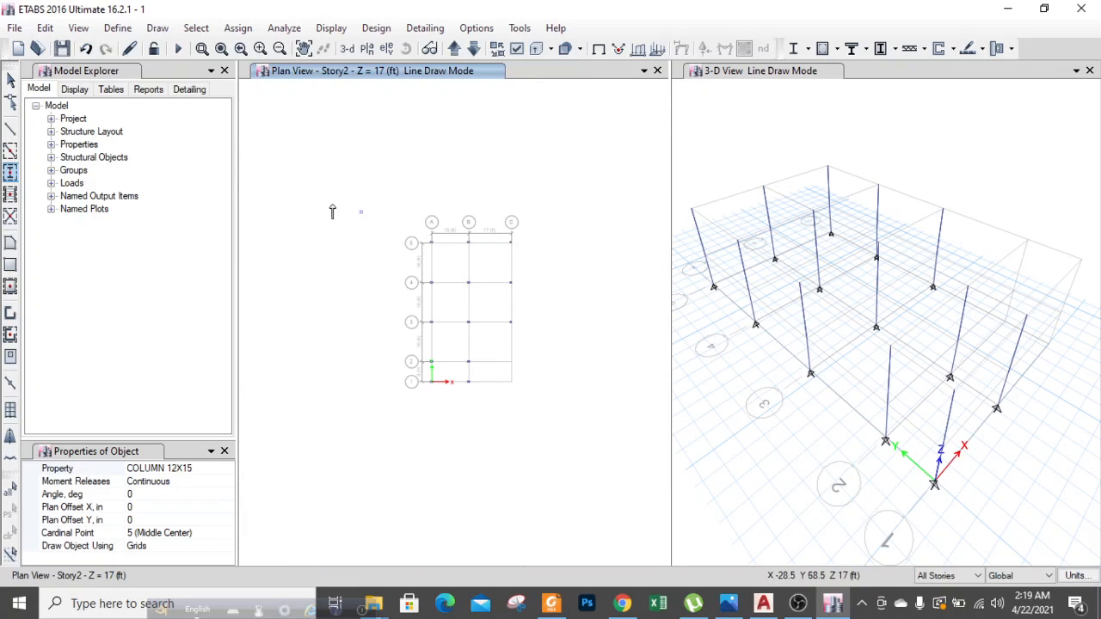
left_click(9, 79)
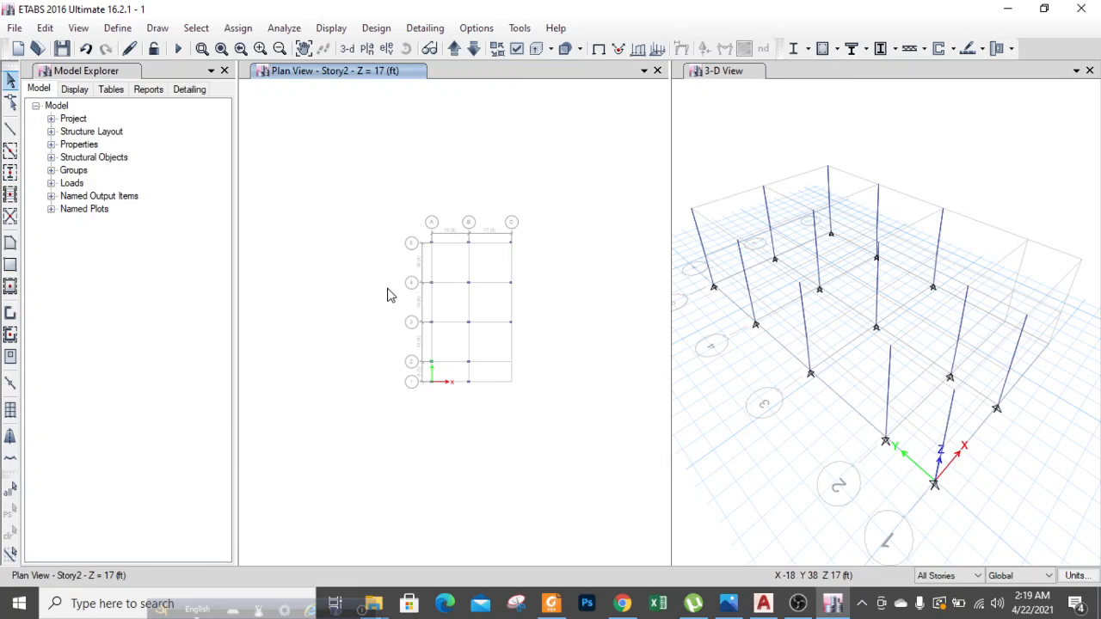
Place a COLUMN 12X15 column at an angle of 90 degrees inside the bay between grids B–C and 3–4.
scroll(393, 295, "up", 4)
scroll(370, 258, "down", 2)
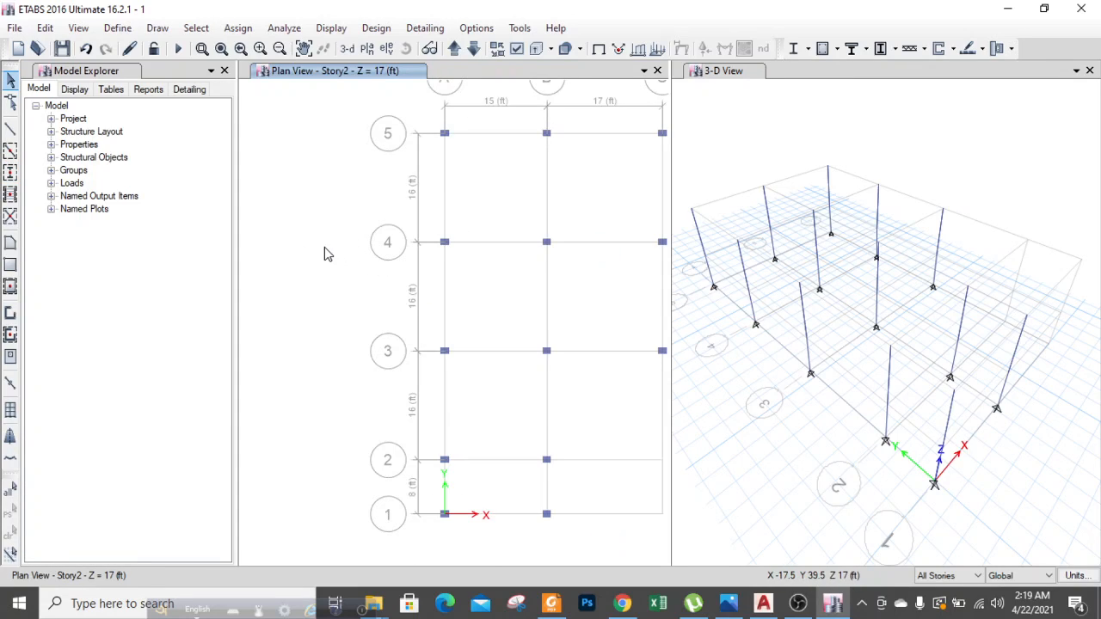
scroll(335, 267, "down", 2)
scroll(348, 288, "up", 3)
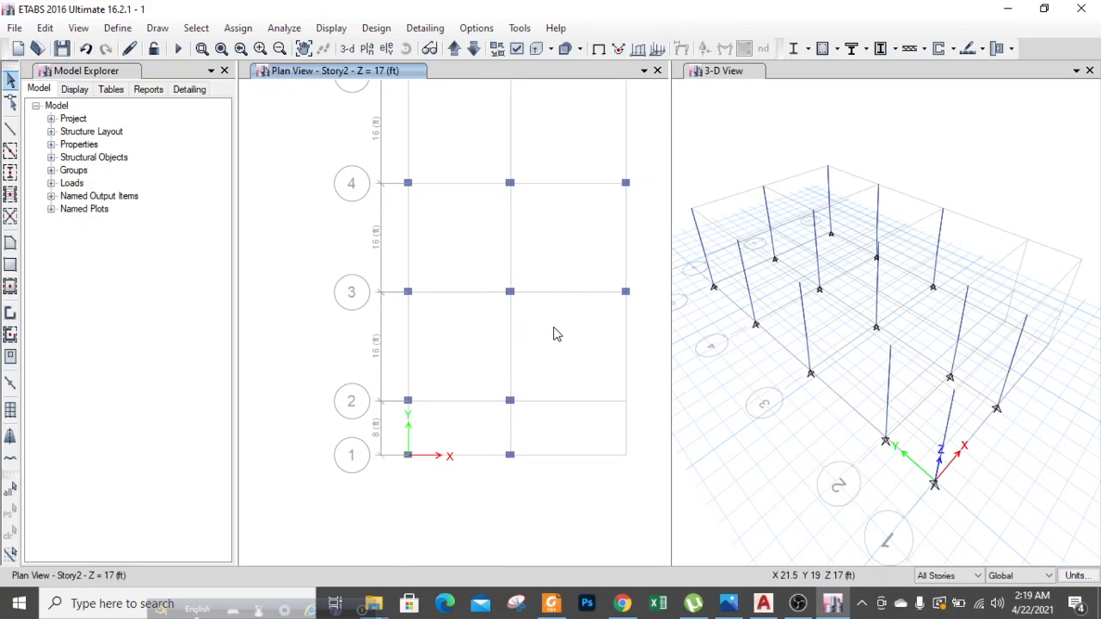
left_click(10, 172)
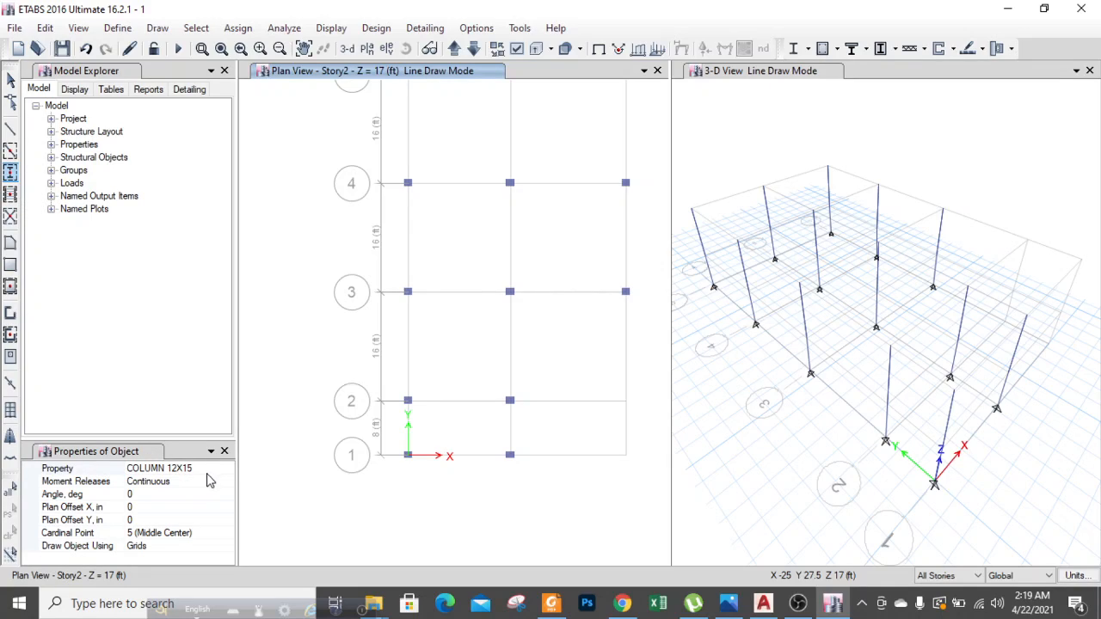
left_click(148, 494)
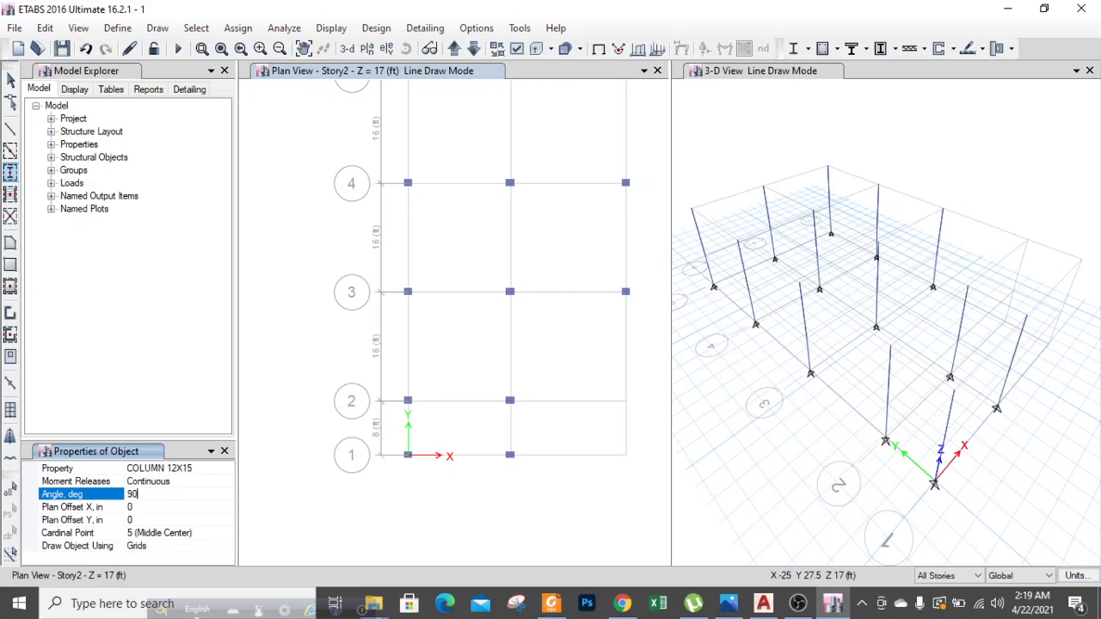
left_click(557, 226)
middle_click_drag(581, 252, 563, 289)
key("Escape")
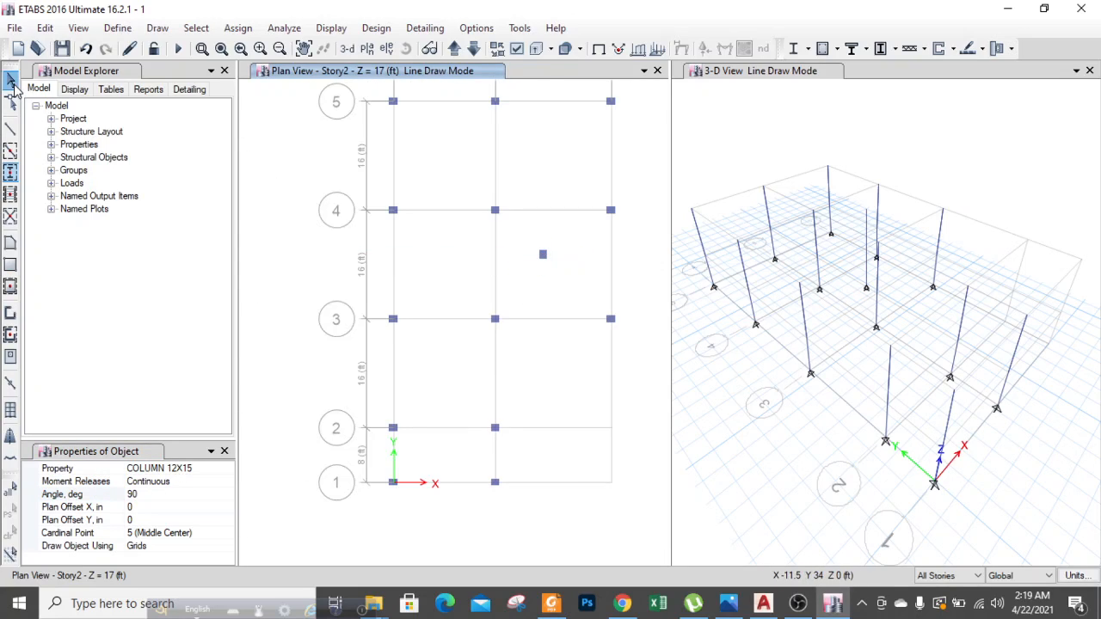
Place a COLUMN 12X15 column at an angle of 45 degrees inside the bay between grids B–C and 3–4.
scroll(520, 257, "up", 3)
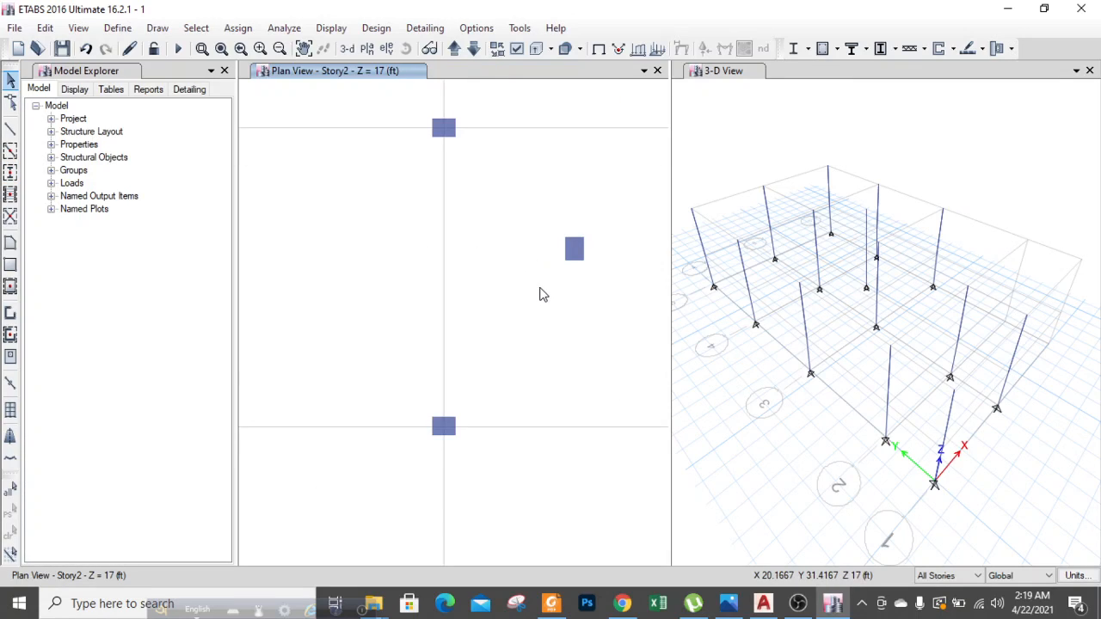
left_click(10, 172)
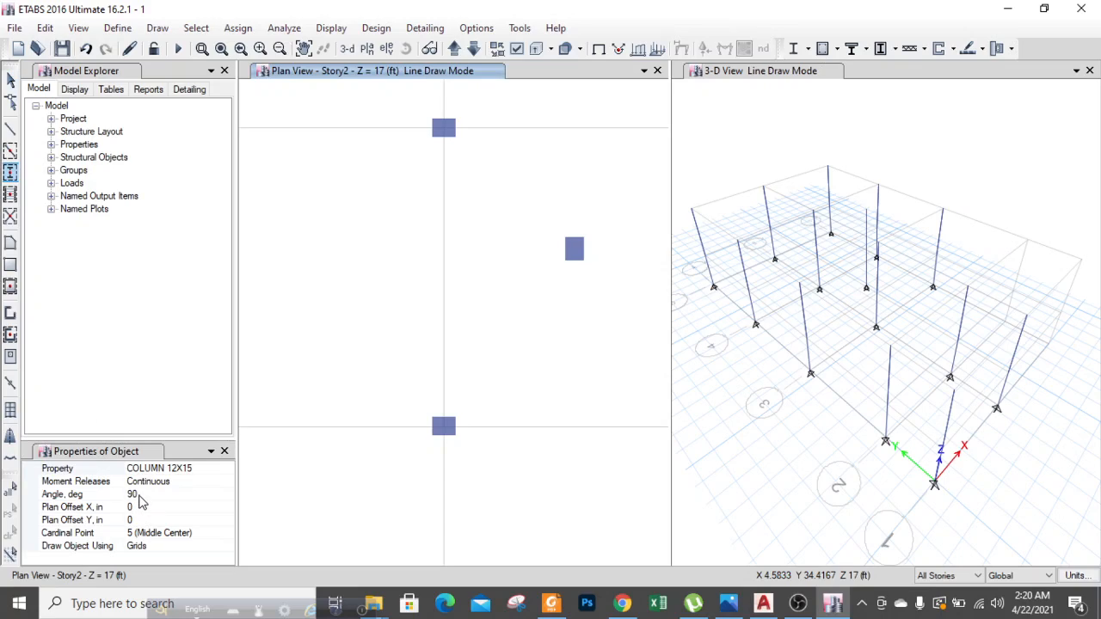
left_click(139, 495)
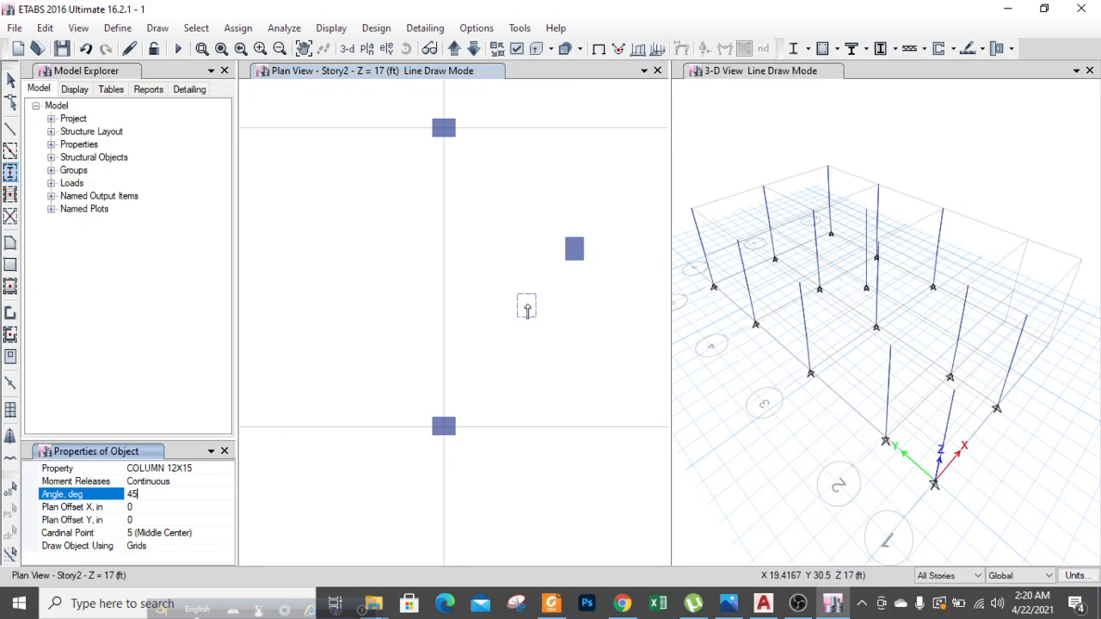
left_click(534, 292)
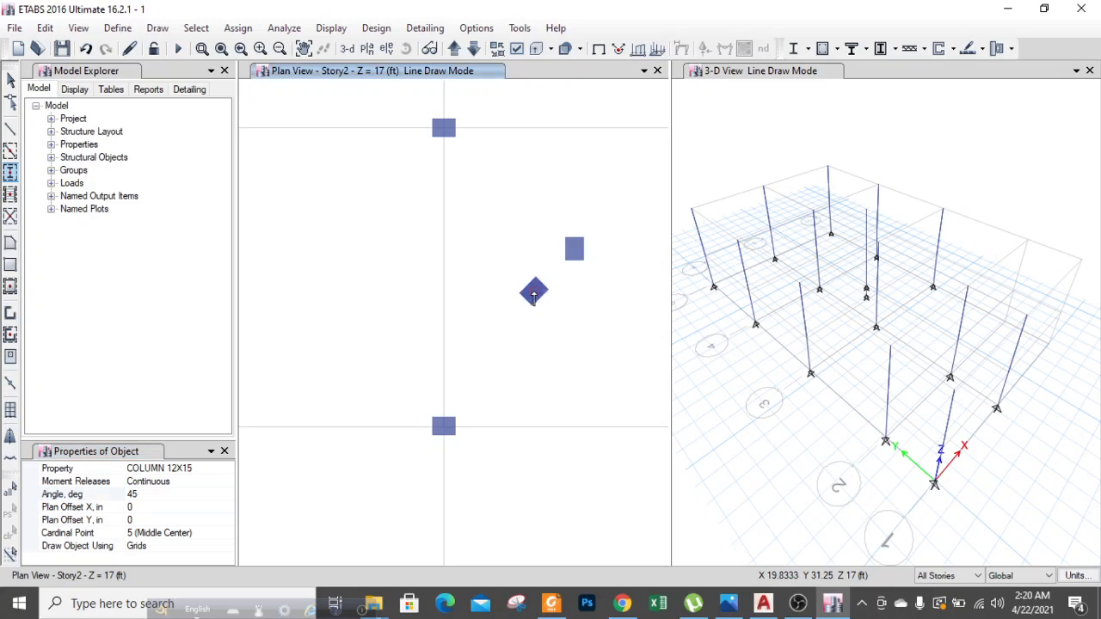
Place another COLUMN 12X15 column at an angle of -45 degrees in the same bay and end column drawing.
left_click(129, 494)
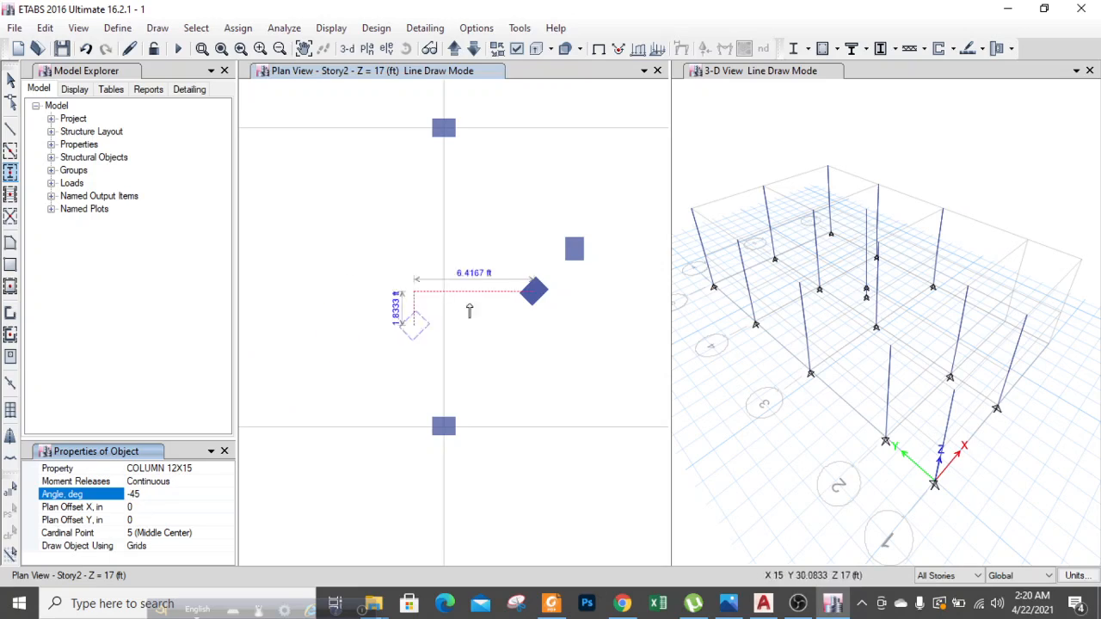
left_click(497, 203)
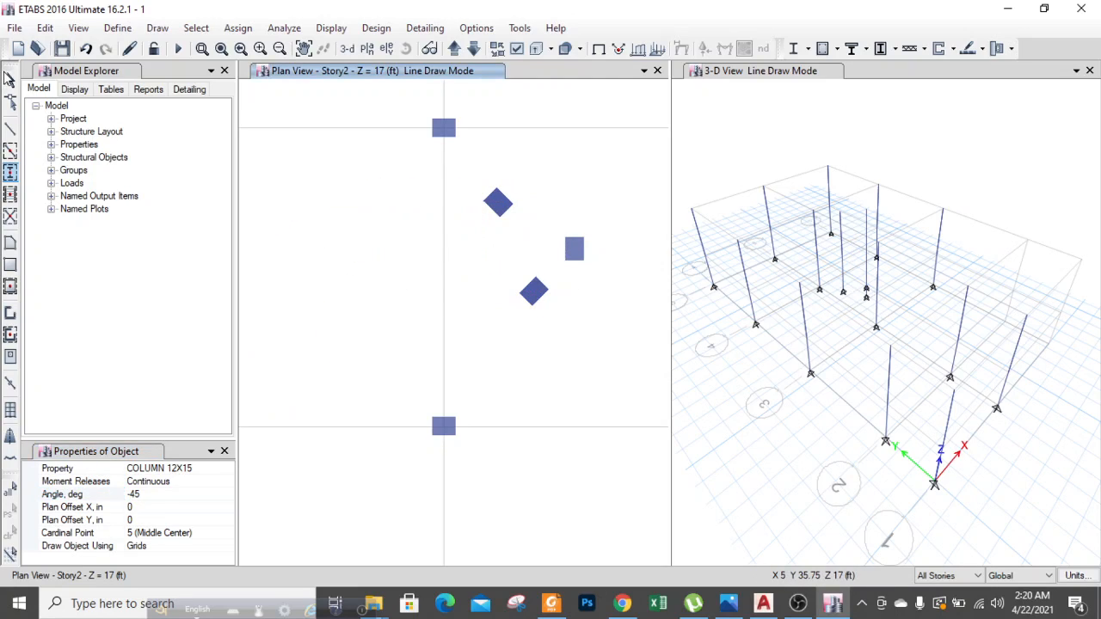
left_click(8, 77)
Delete the three trial columns standing inside the bay between grids B–C and 3–4.
scroll(319, 270, "down", 3)
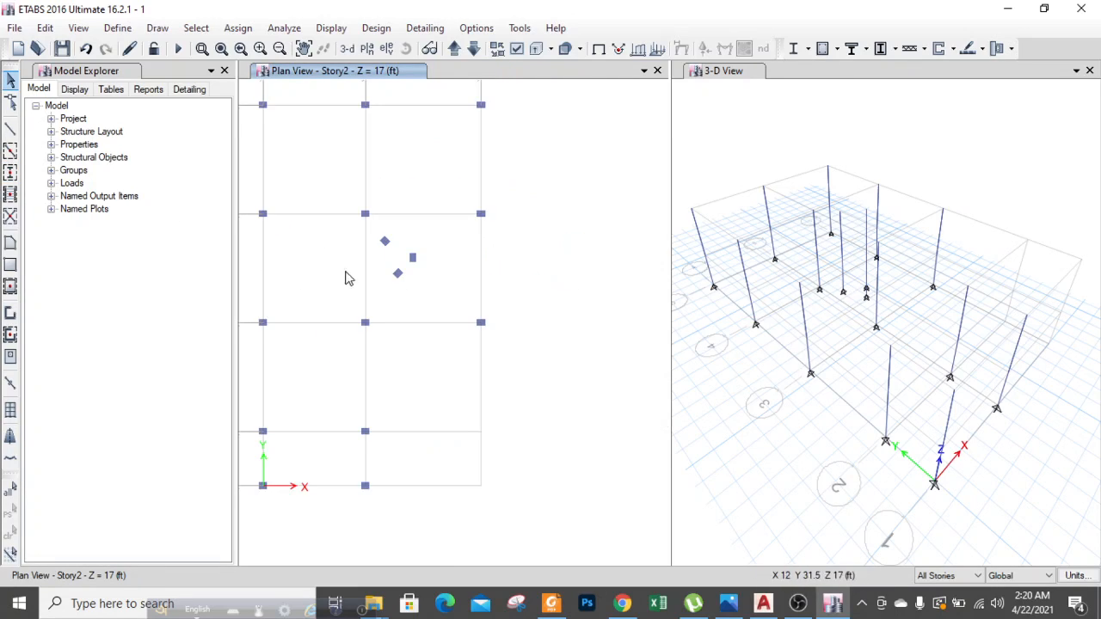
scroll(383, 246, "up", 3)
left_click_drag(507, 374, 386, 215)
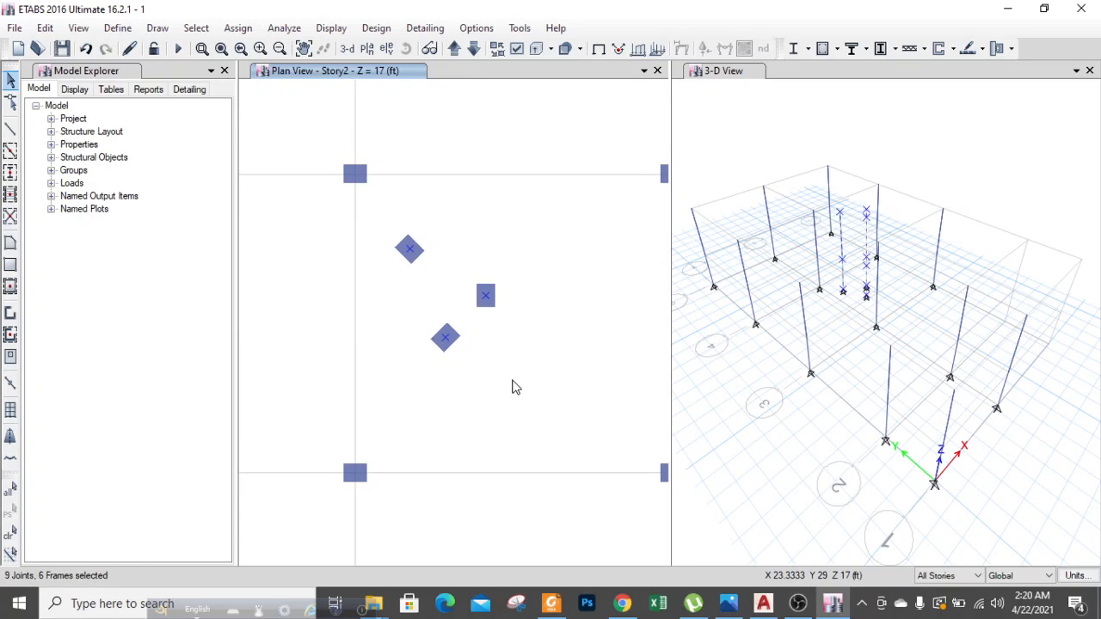
key("Delete")
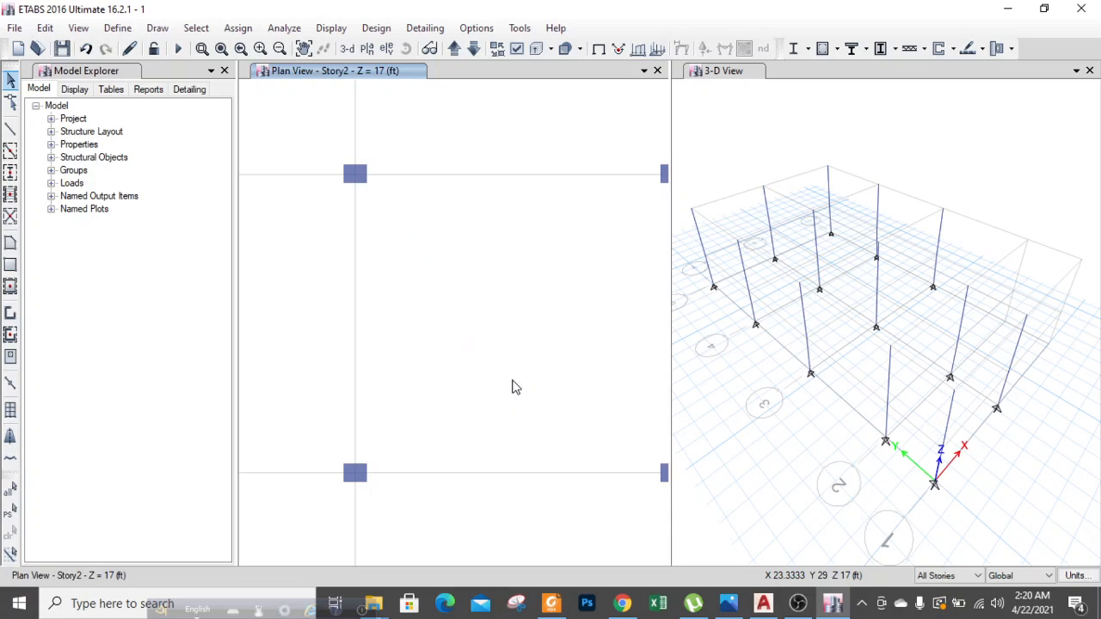
Limit drawing to One Story and show the Story1 plan at Z = 7 ft.
scroll(467, 346, "down", 3)
scroll(484, 265, "down", 3)
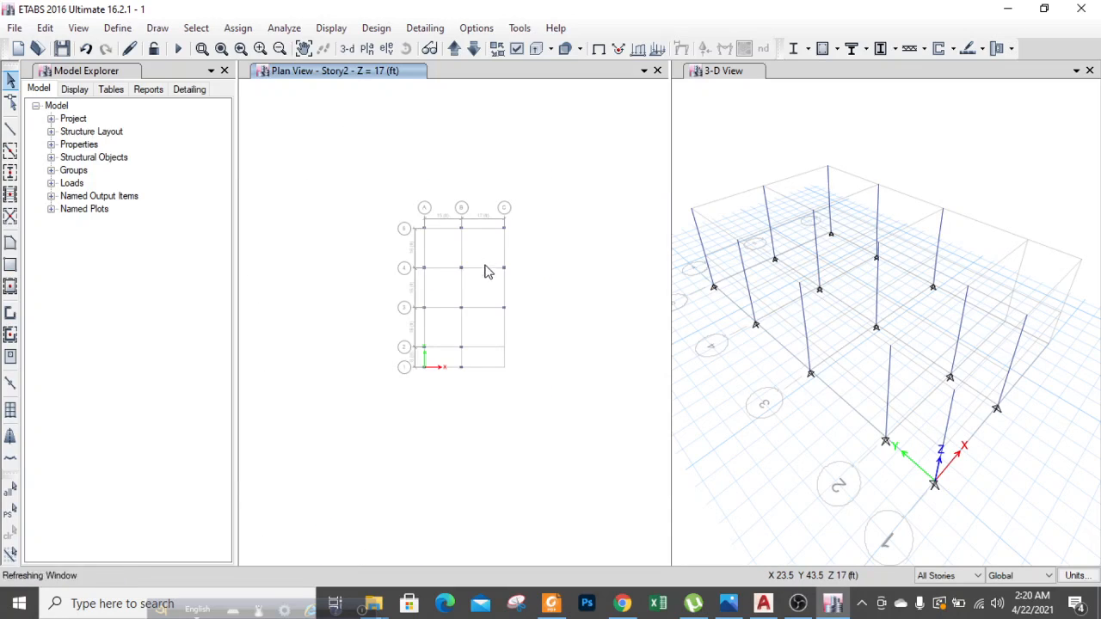
scroll(486, 280, "up", 3)
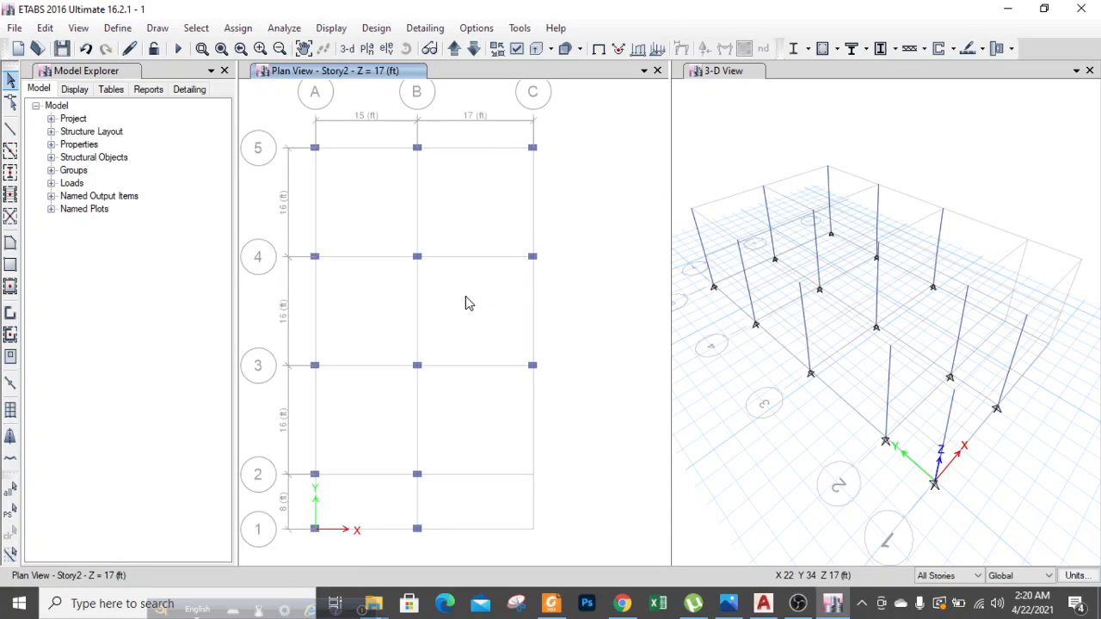
left_click(976, 577)
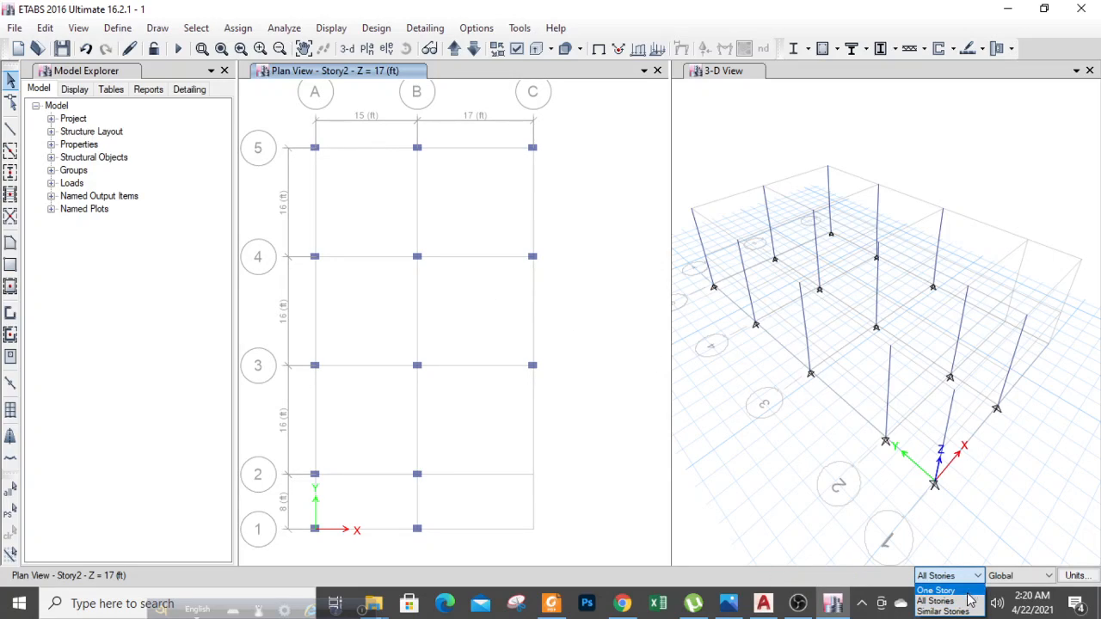
left_click(937, 591)
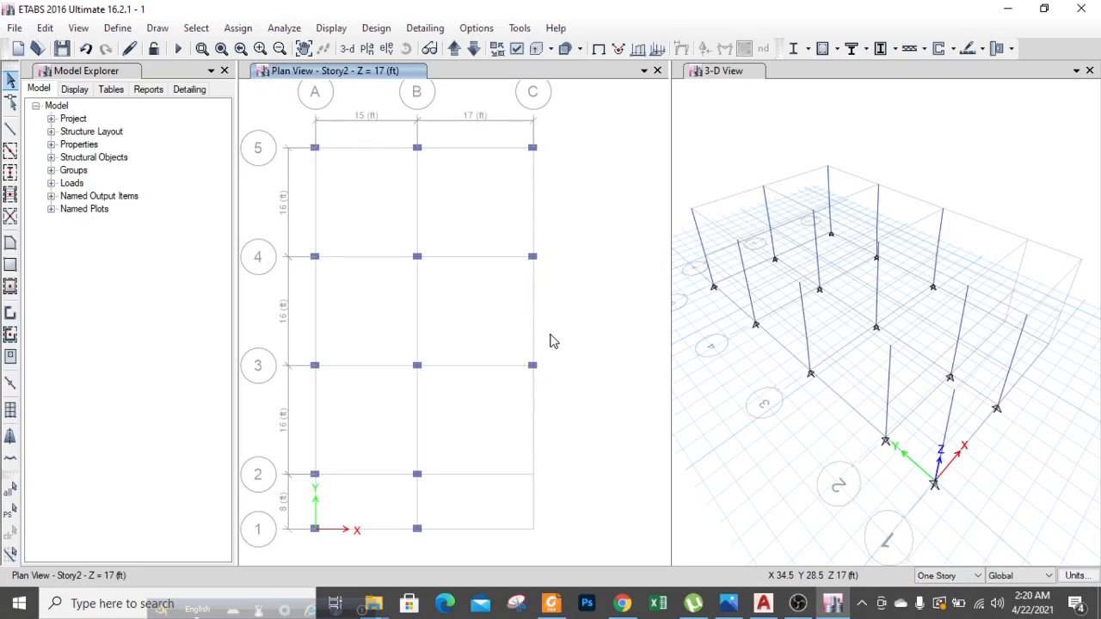
left_click(474, 49)
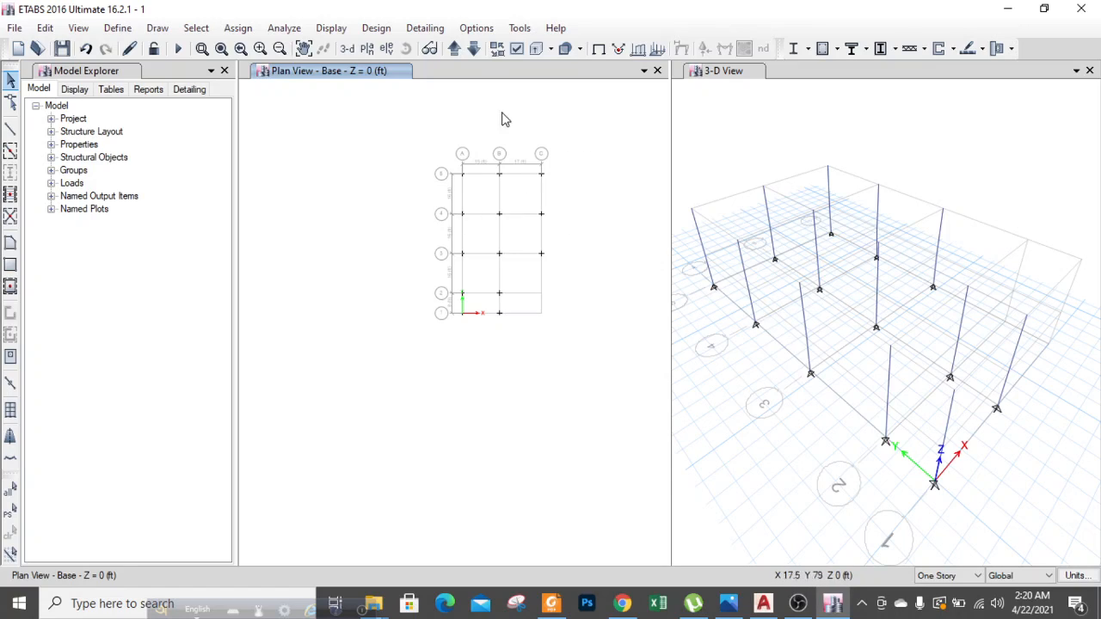
left_click(454, 49)
scroll(554, 202, "up", 3)
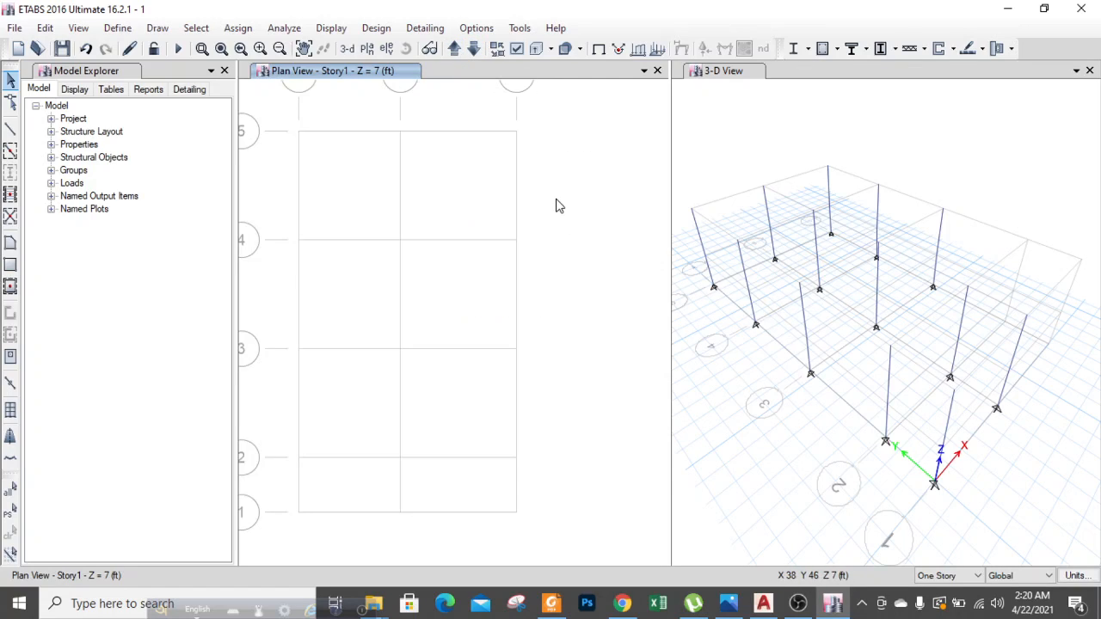
middle_click_drag(572, 257, 620, 262)
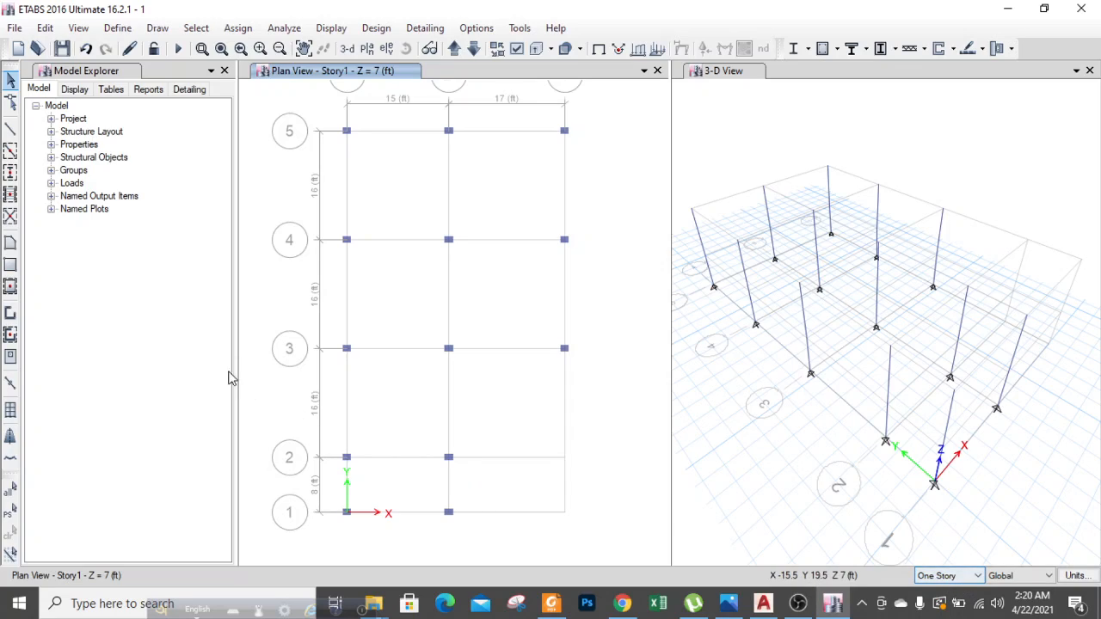
Start quick drawing of beams with GRADE BEAM 12X20 as the frame property.
left_click(11, 151)
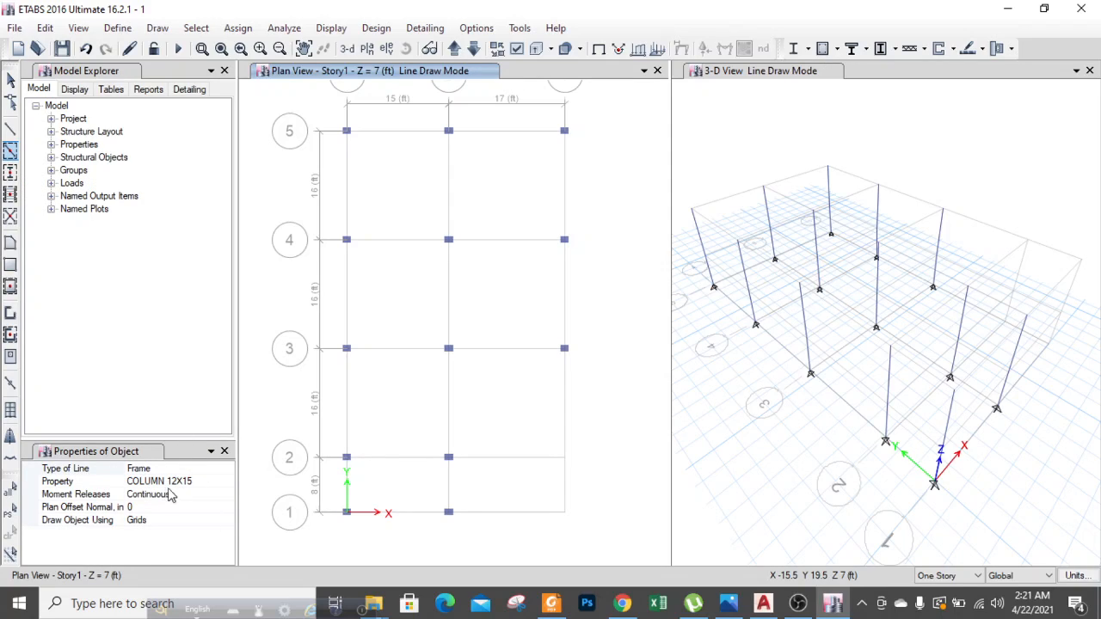
left_click(215, 481)
left_click(227, 482)
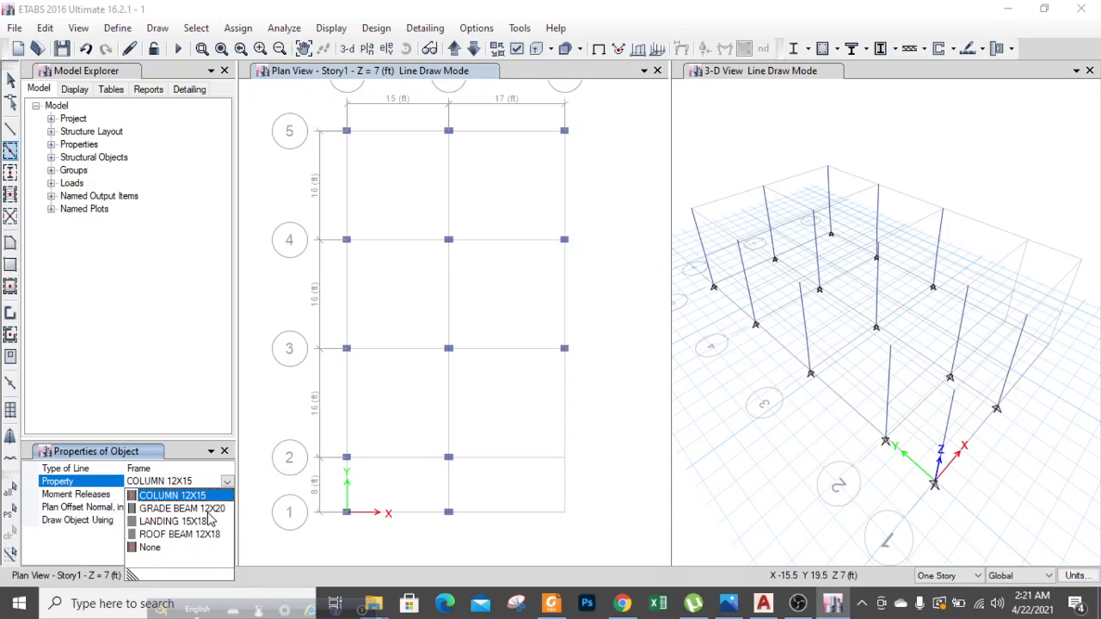
left_click(208, 510)
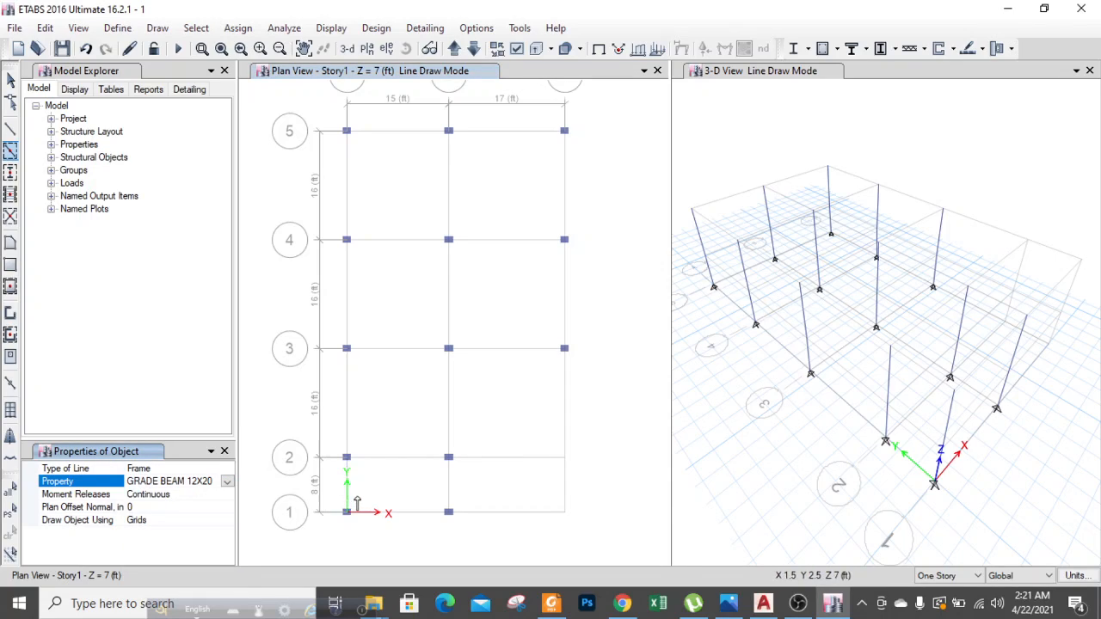
Draw grade beams individually along grid line 5 in bays A–B and B–C, and undo them.
scroll(353, 387, "down", 3)
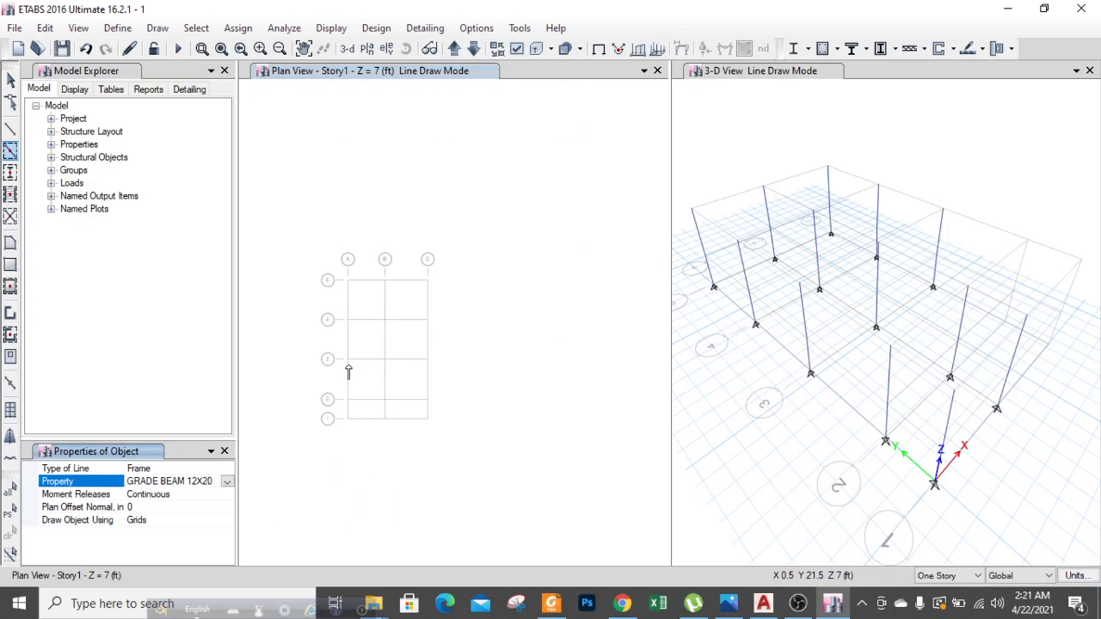
scroll(327, 337, "up", 3)
left_click(373, 261)
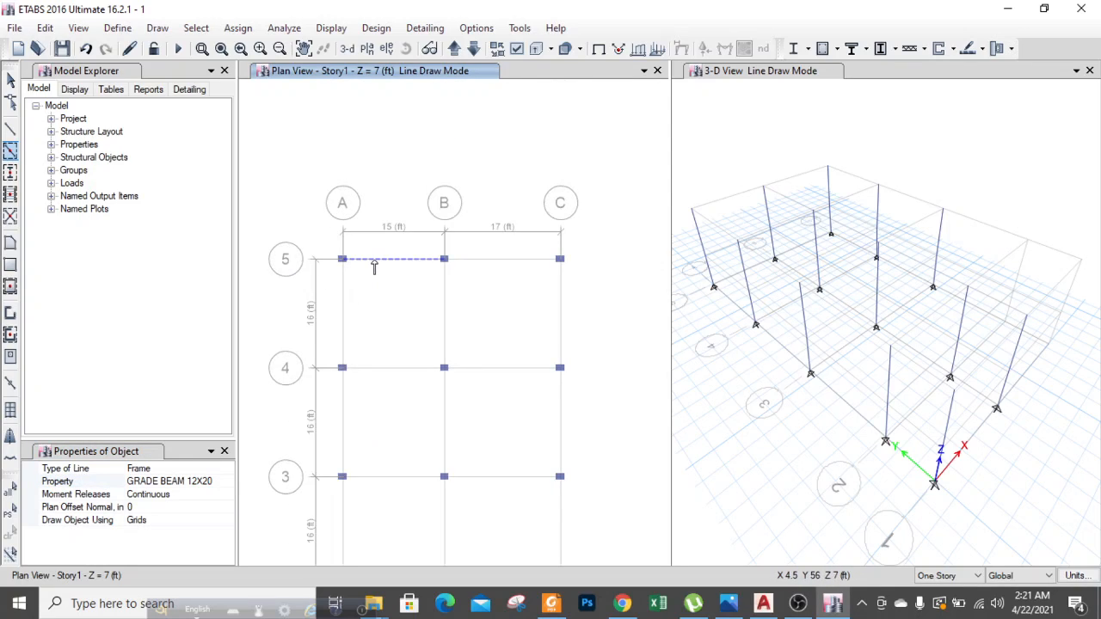
left_click(471, 267)
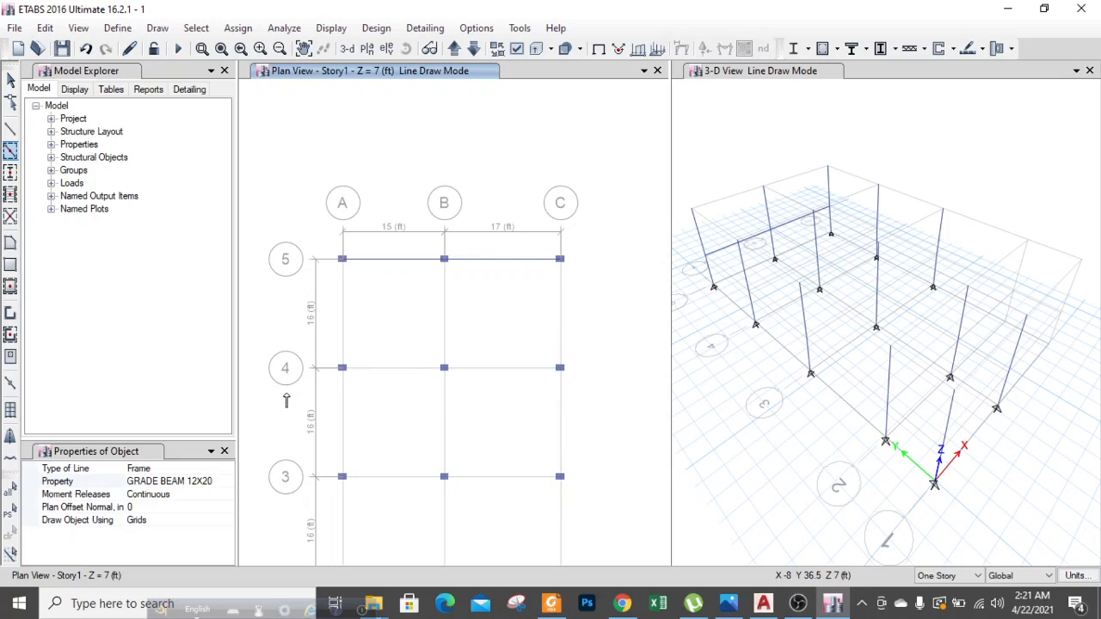
left_click(86, 49)
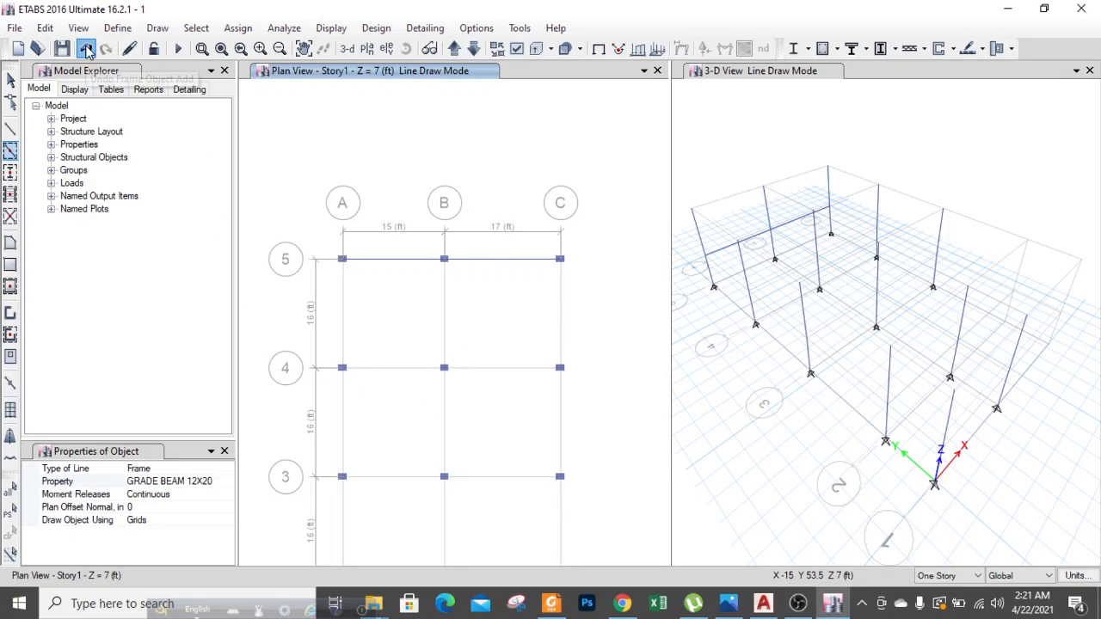
Draw GRADE BEAM 12X20 beams on all Story1 grid segments at once by windowing the entire grid, and end beam drawing.
scroll(302, 196, "down", 3)
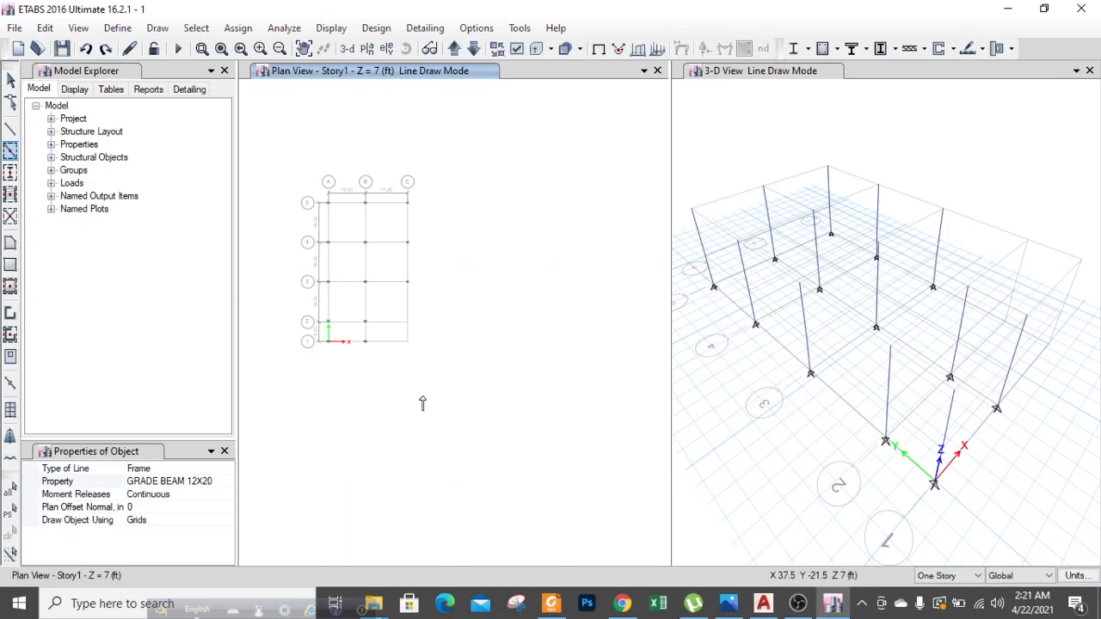
left_click_drag(447, 393, 271, 142)
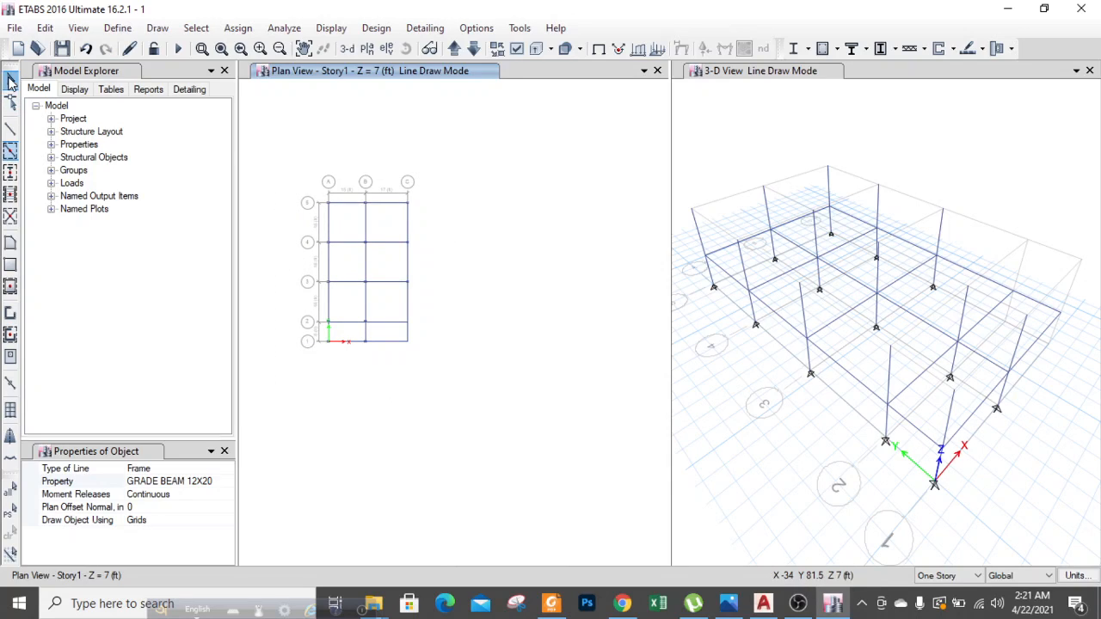
left_click(10, 79)
Delete the Story1 beams on grid C between grids 1 and 3 and on grids 1 and 2 between B and C.
scroll(339, 310, "up", 3)
left_click(531, 298)
left_click(530, 376)
left_click(501, 410)
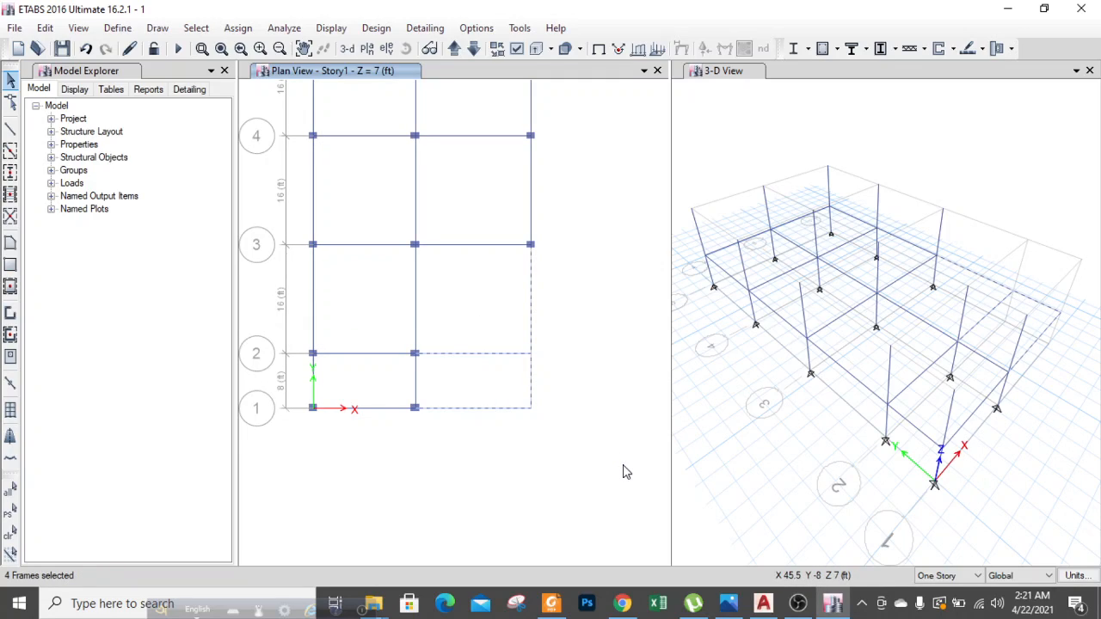
key("Delete")
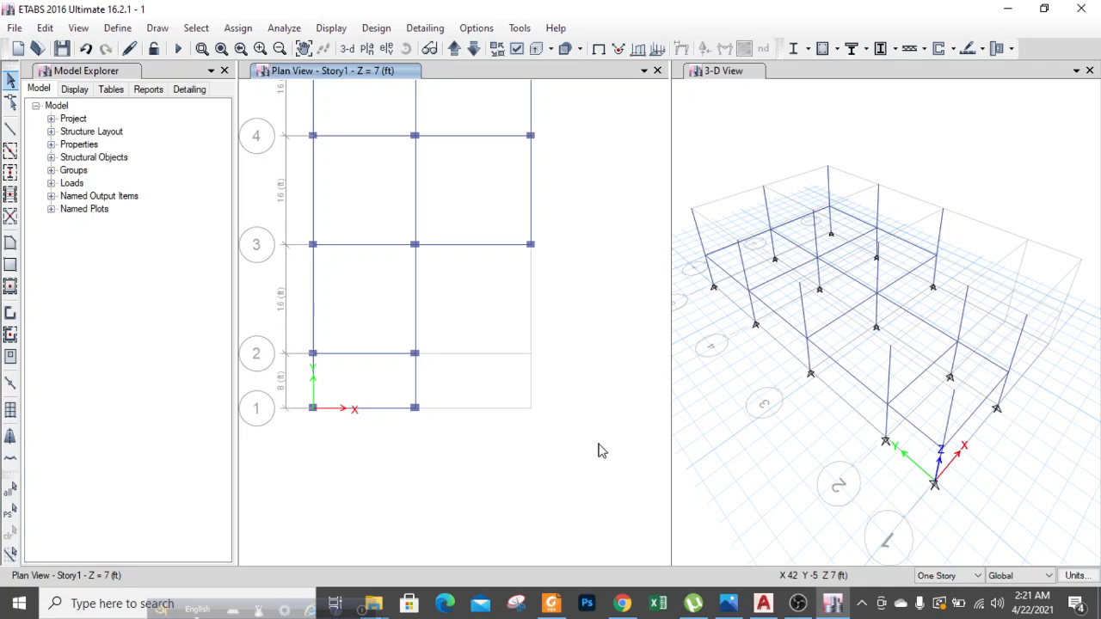
Switch to AutoCAD to compare the Story1 beams with the Column-Beam Layout drawing, and return to ETABS.
scroll(597, 423, "down", 3)
scroll(584, 409, "up", 1)
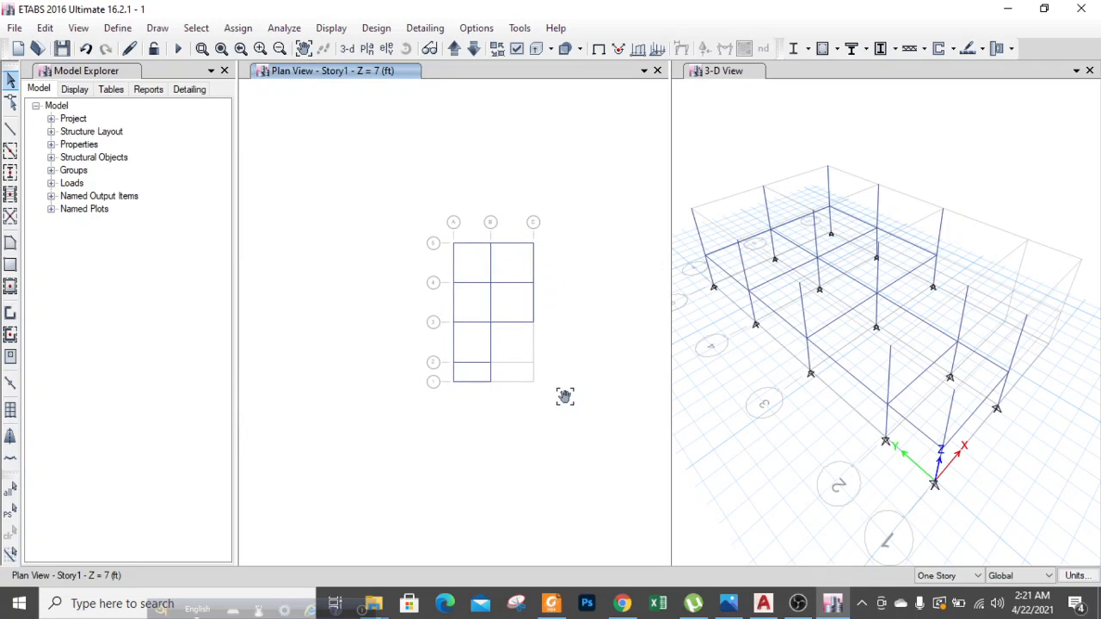
left_click(759, 607)
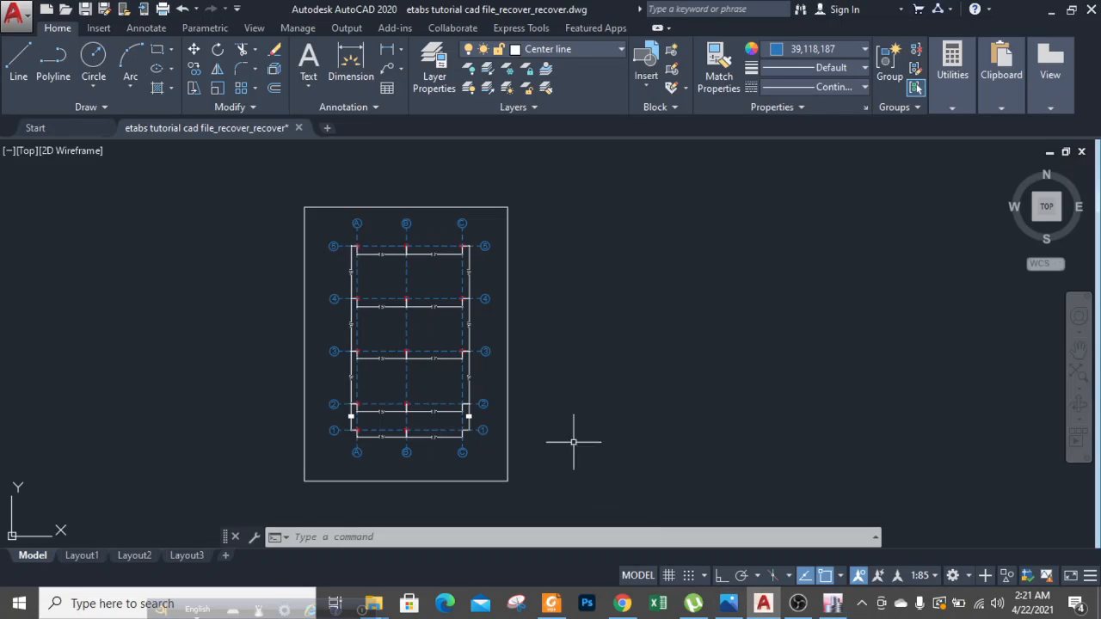
scroll(653, 361, "down", 5)
scroll(357, 395, "up", 4)
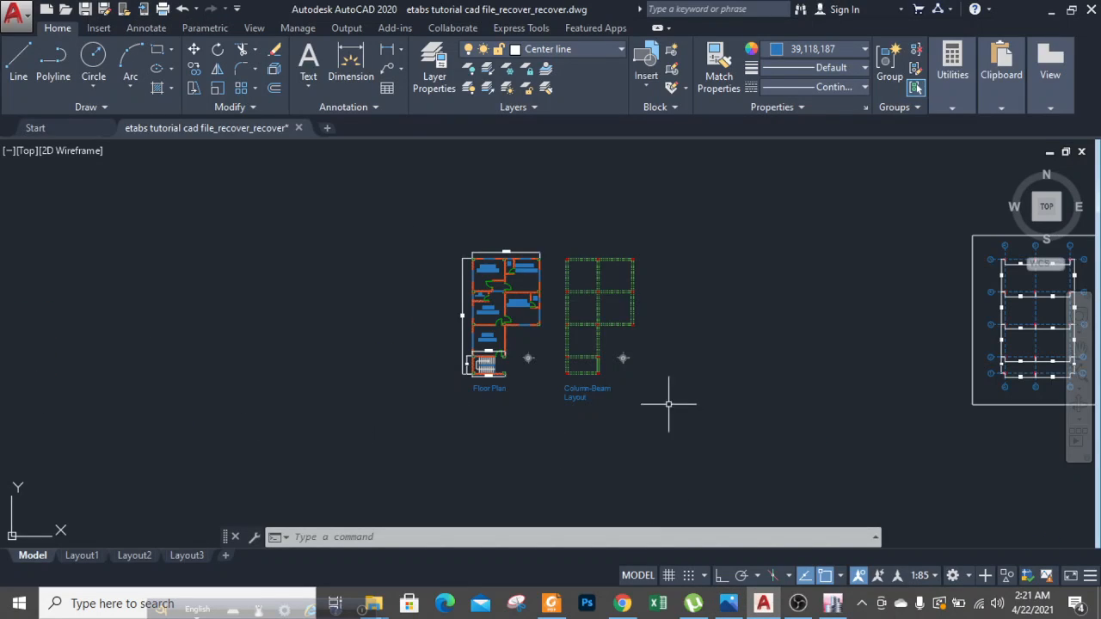
scroll(576, 378, "up", 1)
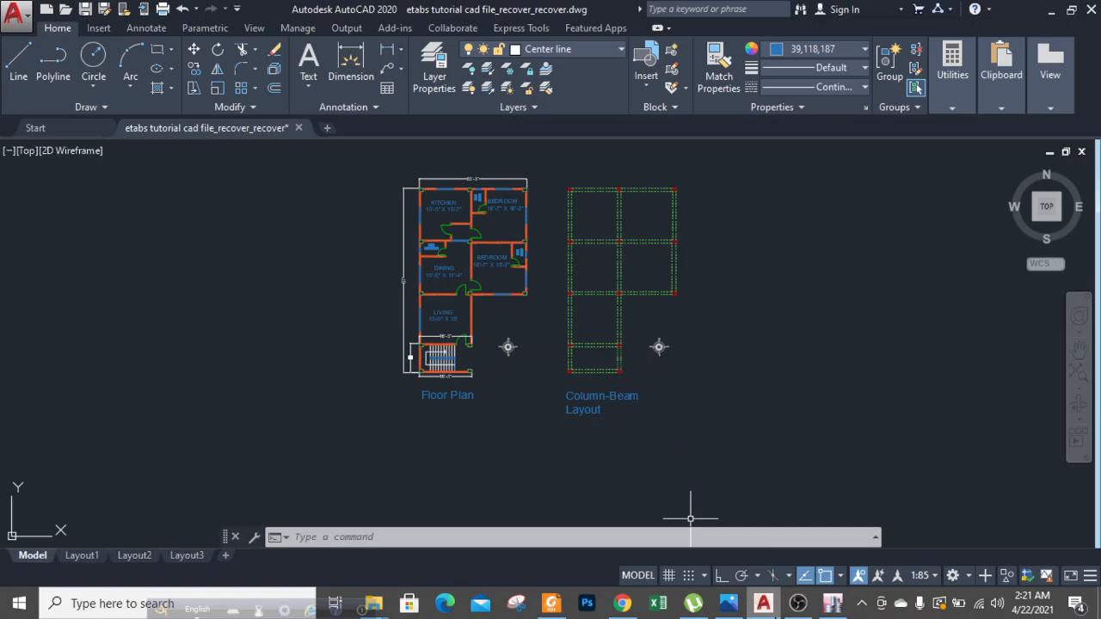
left_click(832, 604)
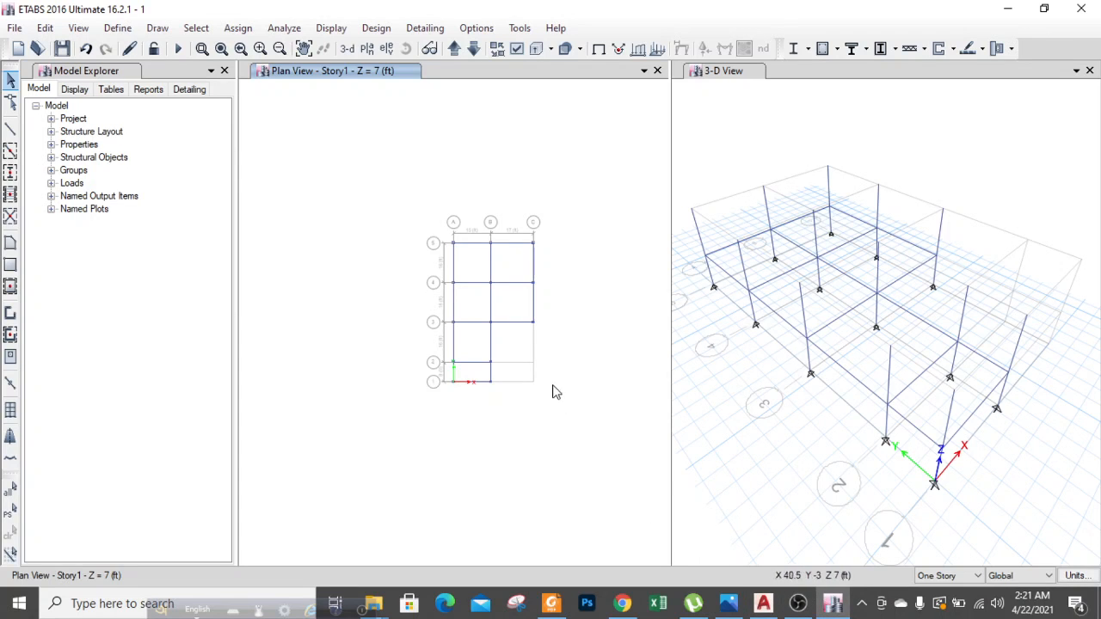
Draw ROOF BEAM 12X18 beams on all Story2 grid segments at once by windowing the entire grid, and end beam drawing.
left_click(452, 52)
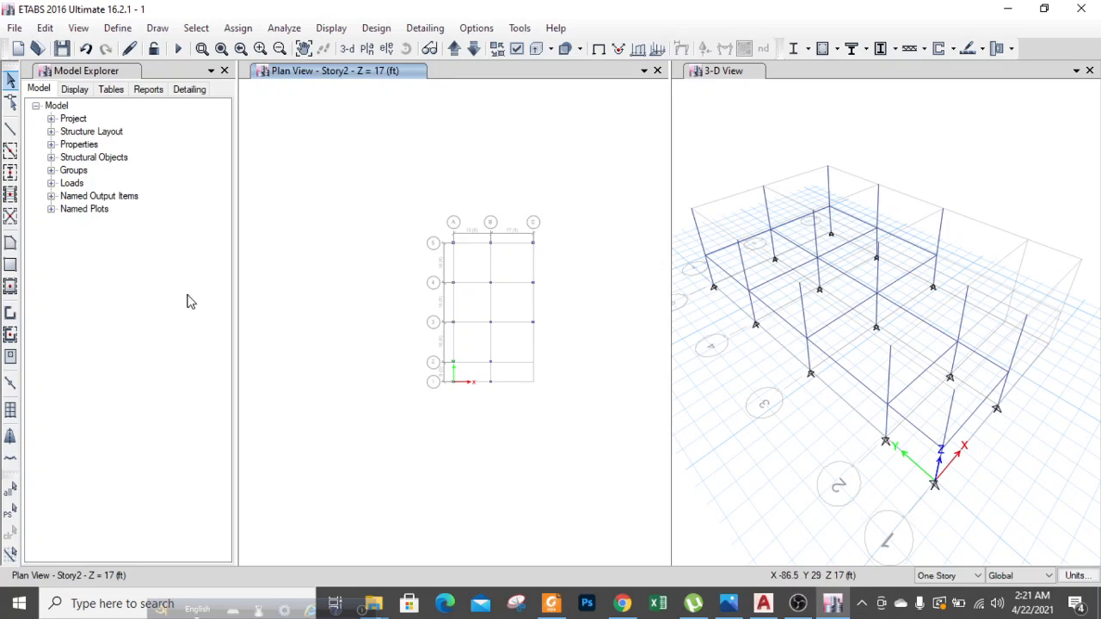
left_click(11, 151)
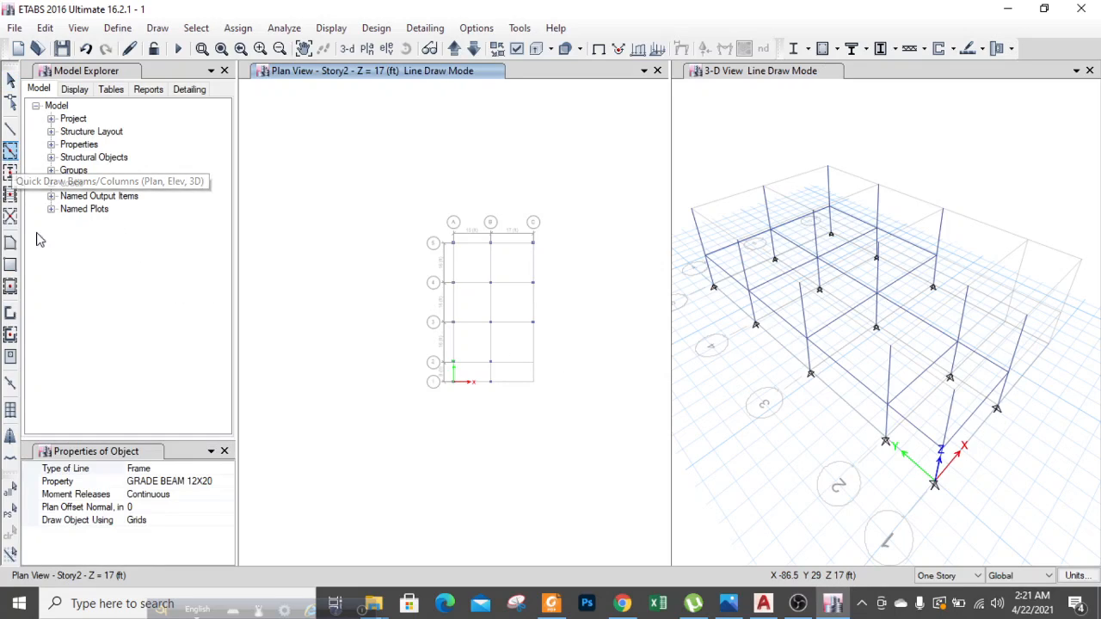
left_click(214, 485)
left_click(227, 483)
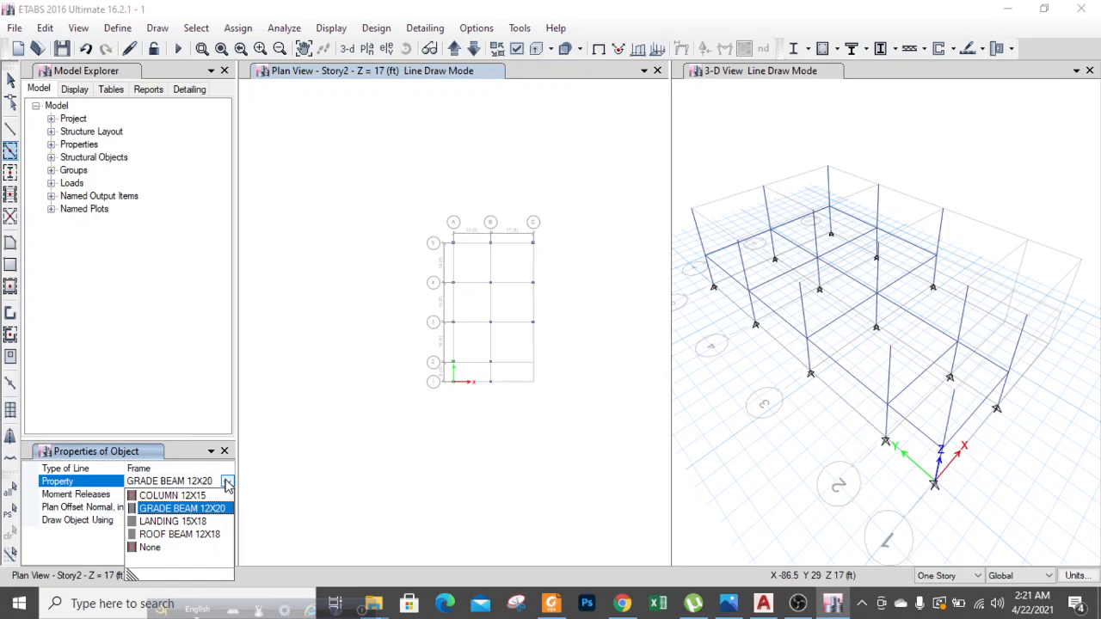
left_click(205, 535)
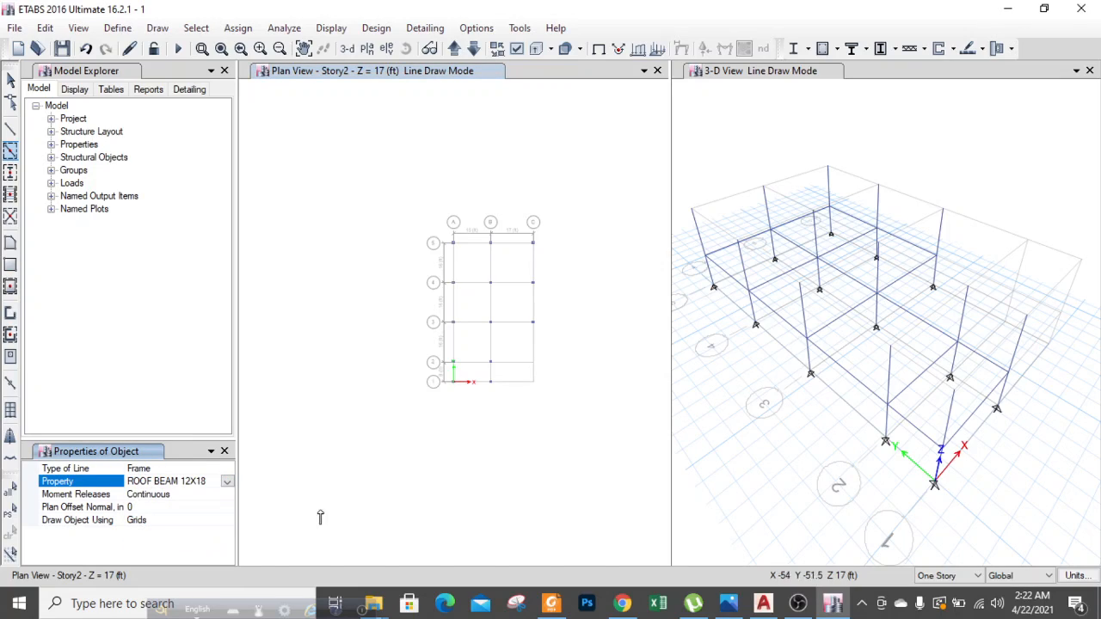
left_click_drag(531, 395, 393, 202)
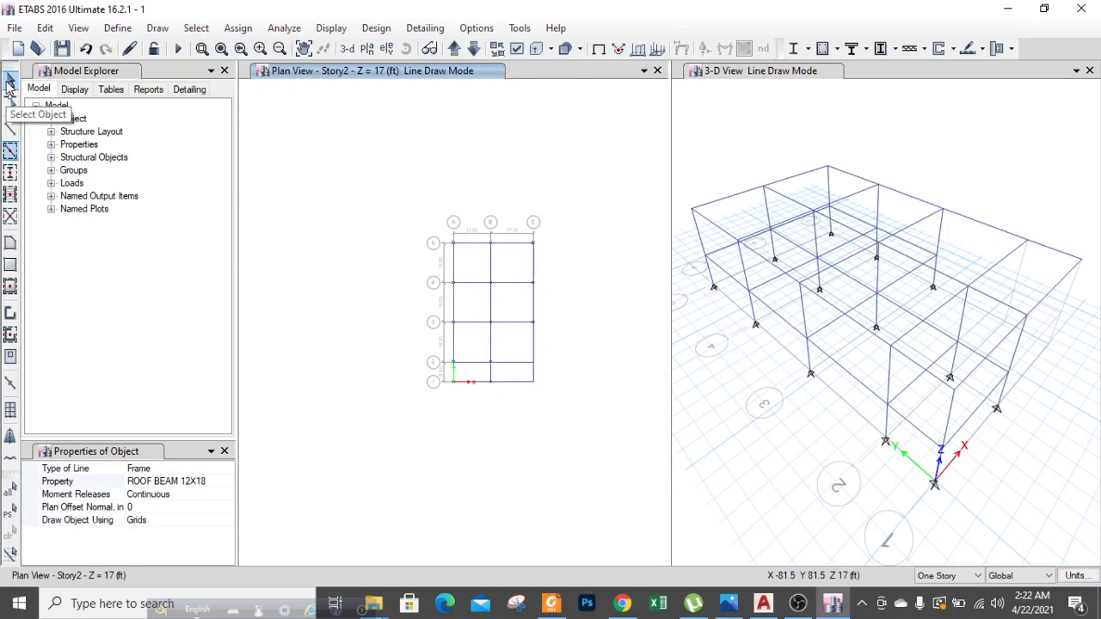
left_click(10, 80)
Delete the Story2 beams on grid C between grids 1 and 3 and on grids 1 and 2 between B and C.
scroll(515, 368, "up", 3)
left_click(550, 299)
left_click(518, 355)
left_click(518, 410)
key("Delete")
scroll(527, 449, "down", 3)
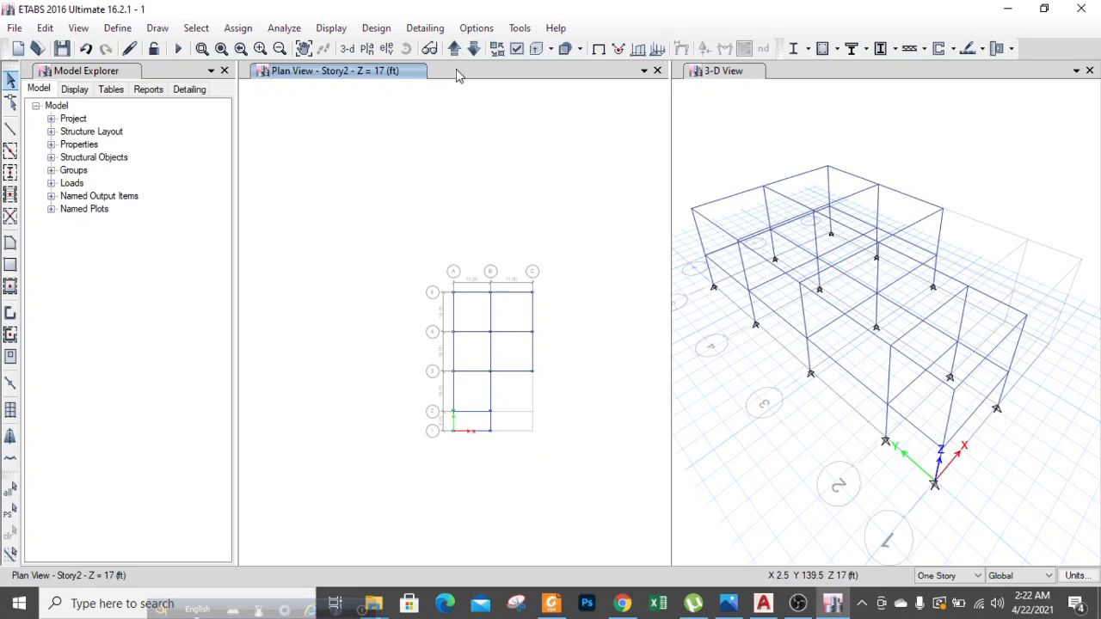
Review the Base, Story1 and Story2 plan views in turn to check the supports and beam layouts.
left_click(475, 51)
left_click(476, 52)
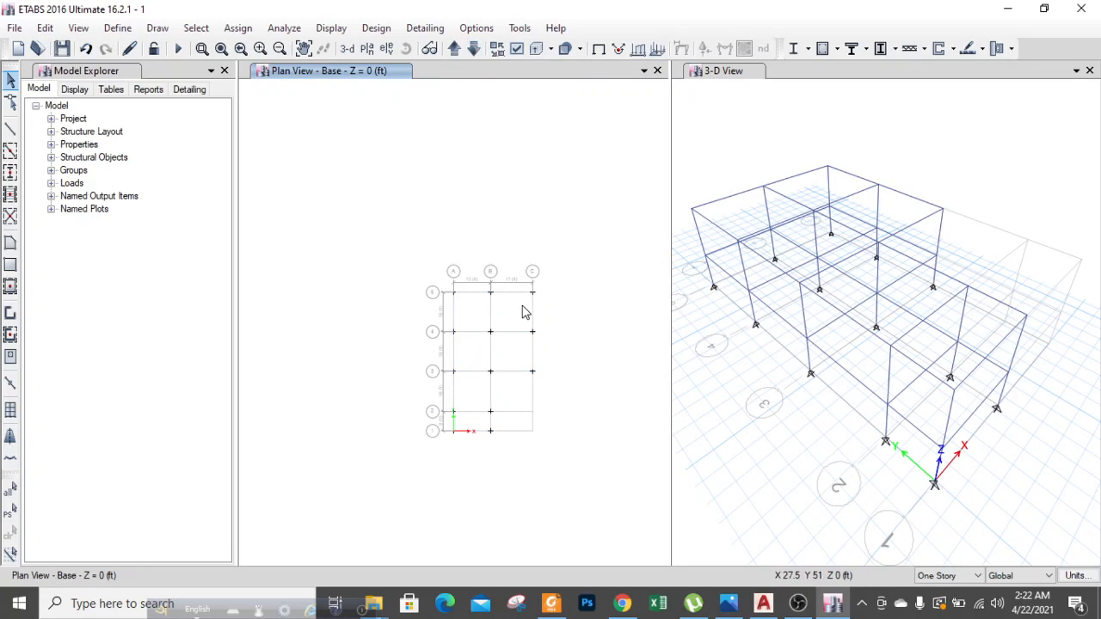
middle_click_drag(521, 313, 514, 231)
scroll(462, 233, "up", 5)
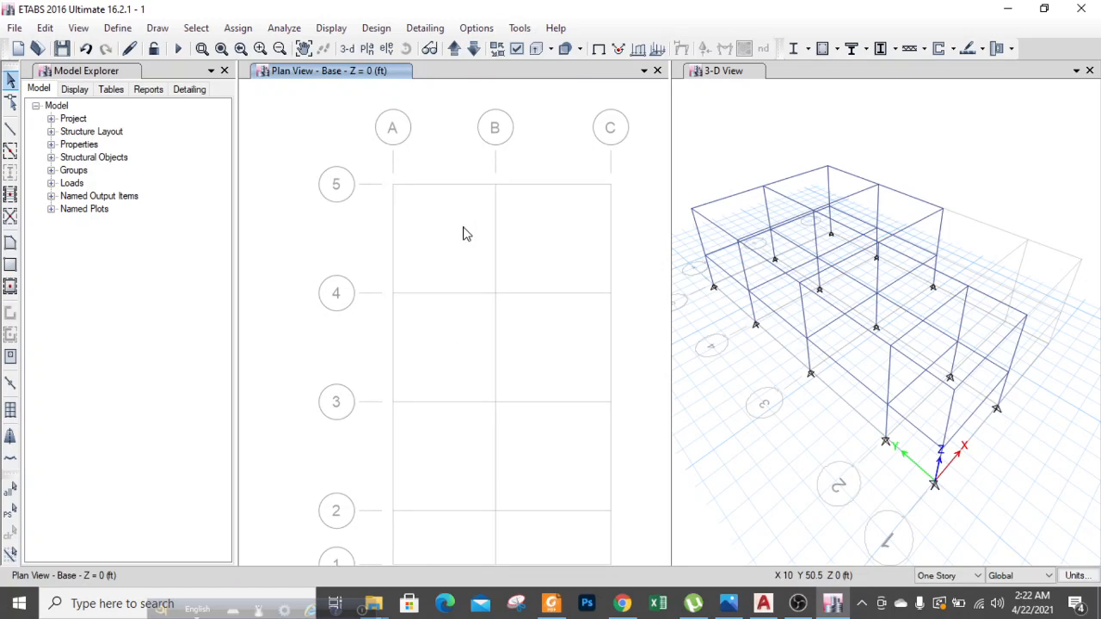
middle_click_drag(482, 285, 449, 219)
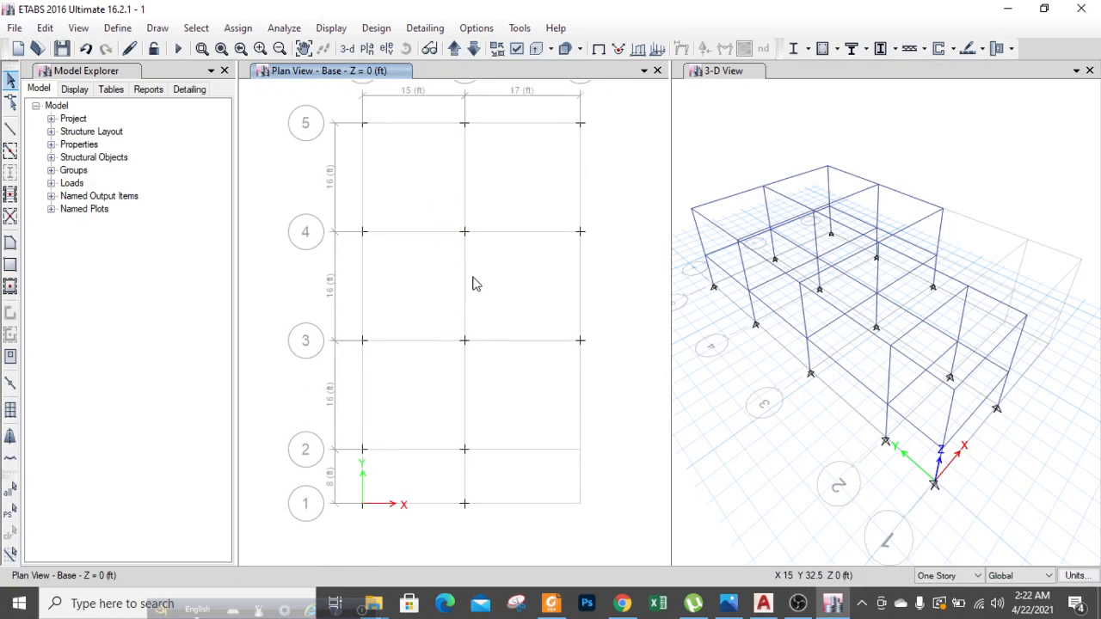
left_click(454, 48)
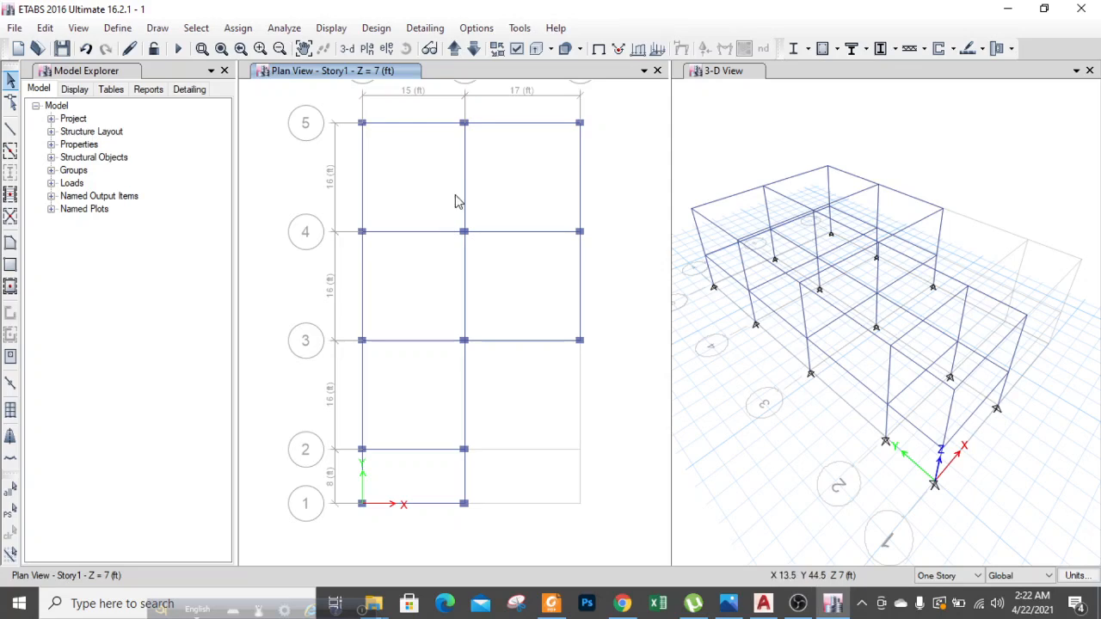
left_click(454, 48)
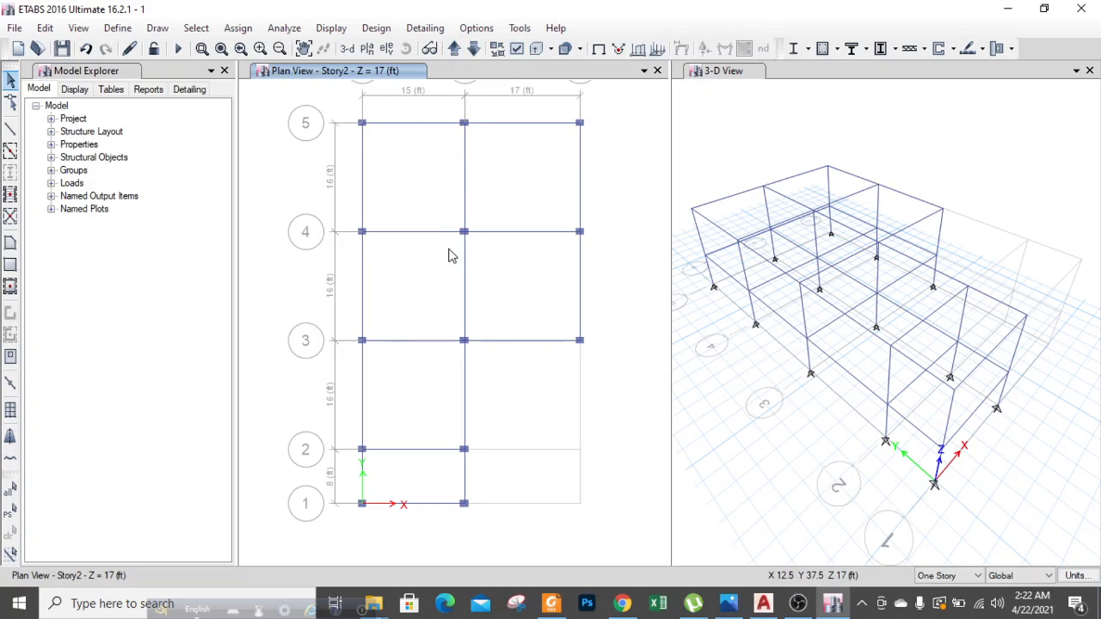
scroll(451, 252, "down", 3)
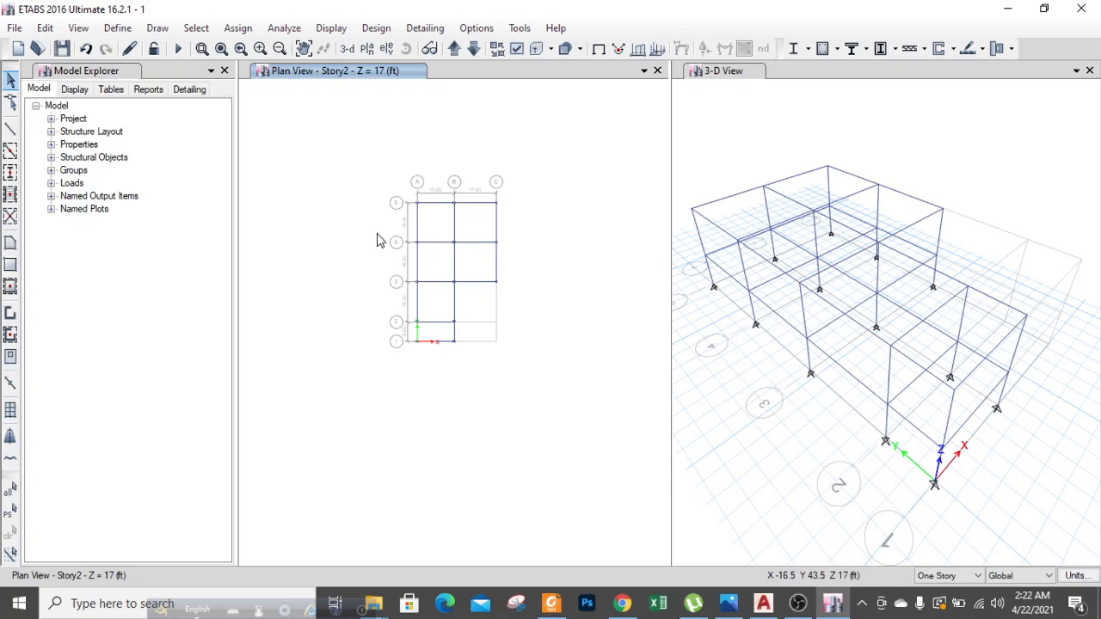
scroll(431, 250, "up", 3)
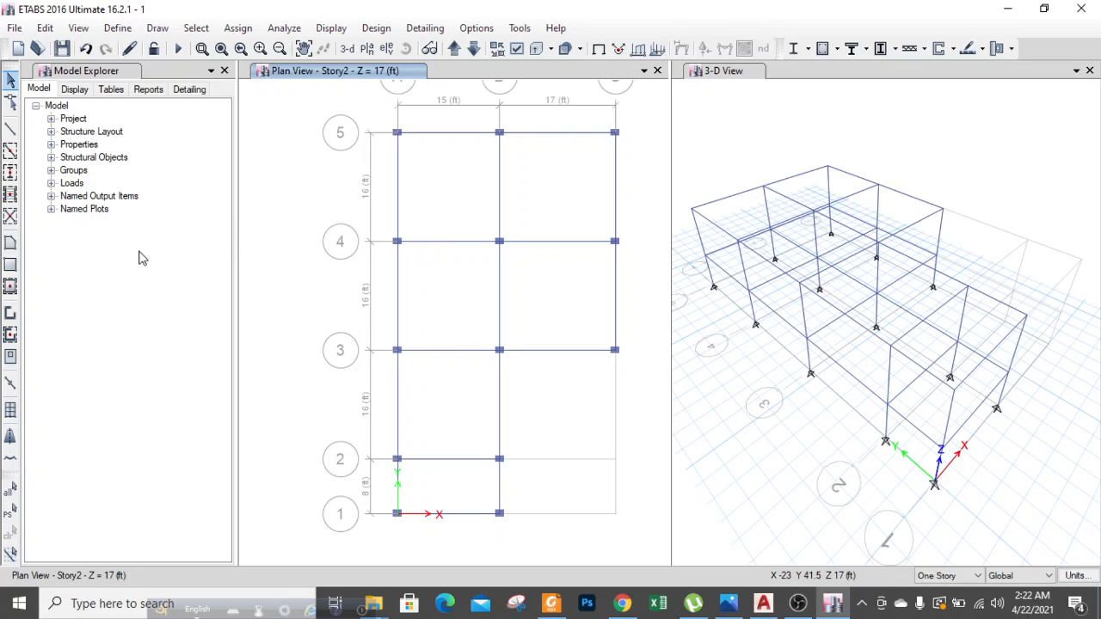
Draw SLAB 5 INCH panels on Story2 in all four bays between grids 3 and 5 and in bay A–B between grids 2 and 3.
left_click(10, 289)
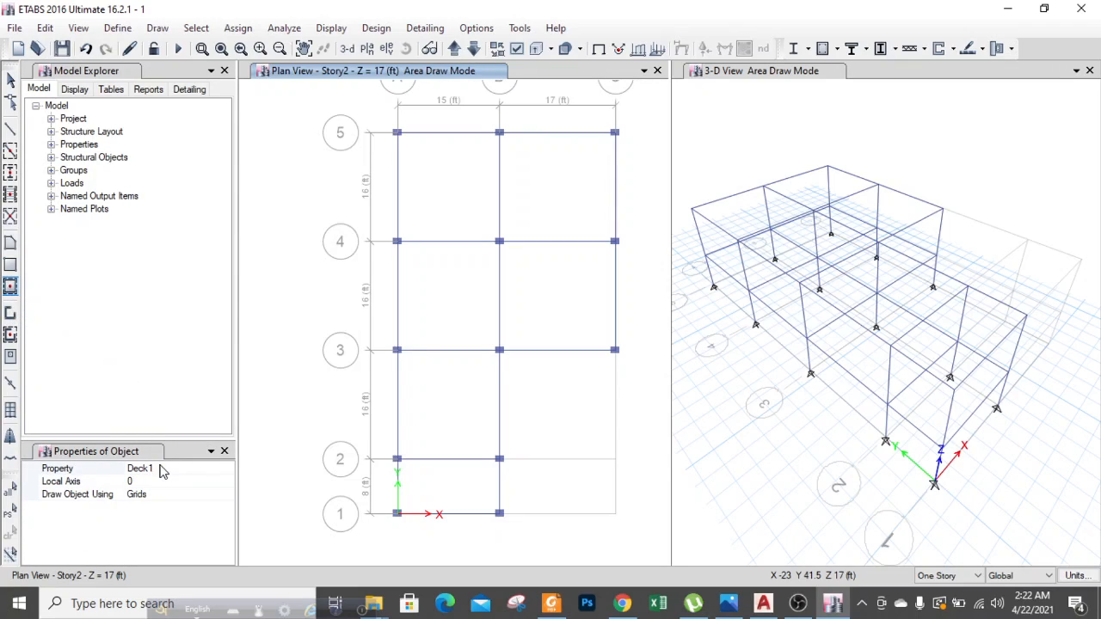
left_click(196, 472)
left_click(227, 469)
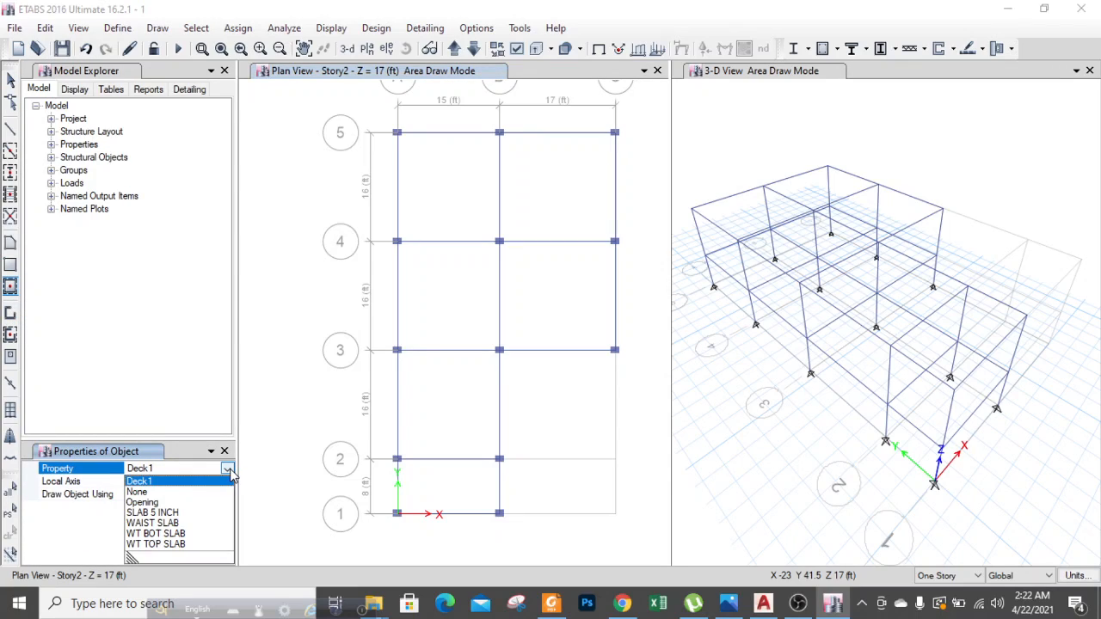
left_click(171, 512)
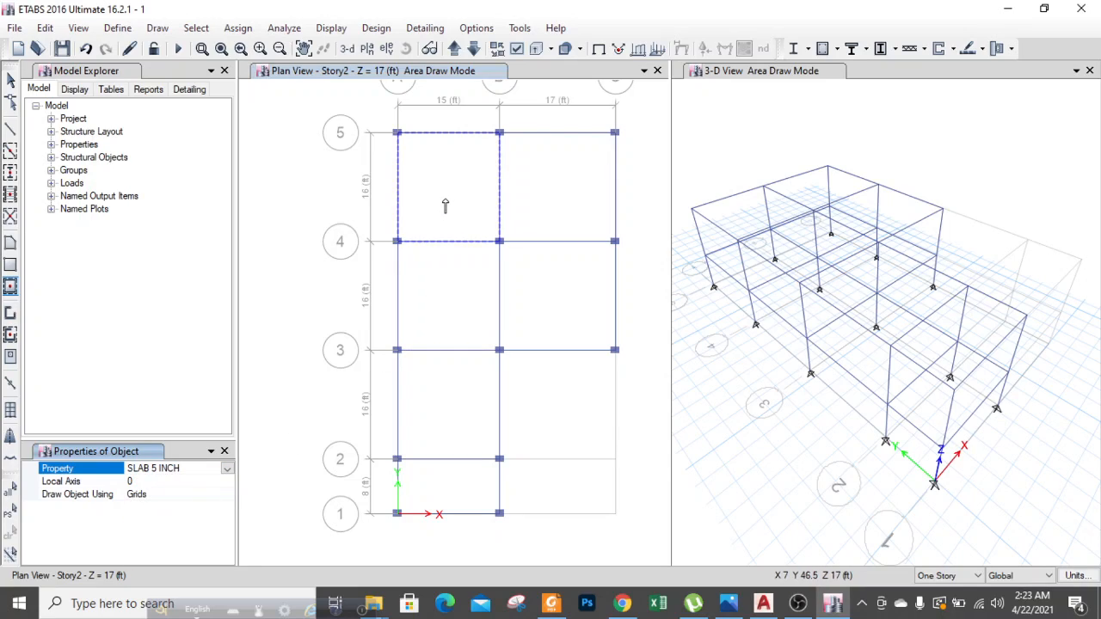
left_click(487, 206)
left_click(539, 203)
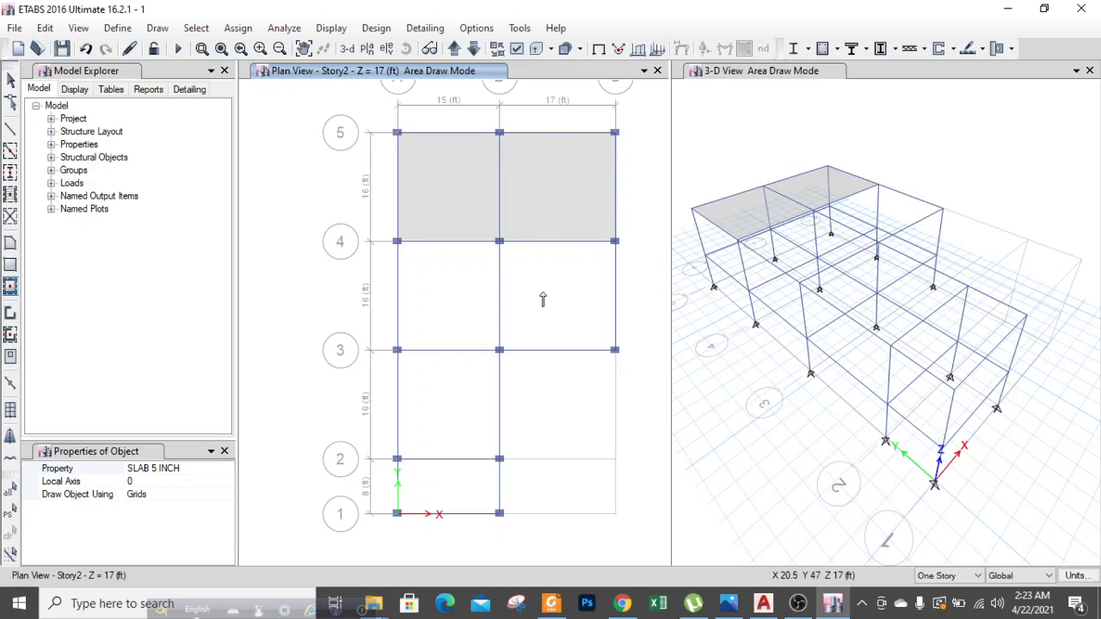
left_click(542, 298)
left_click(453, 295)
left_click(453, 405)
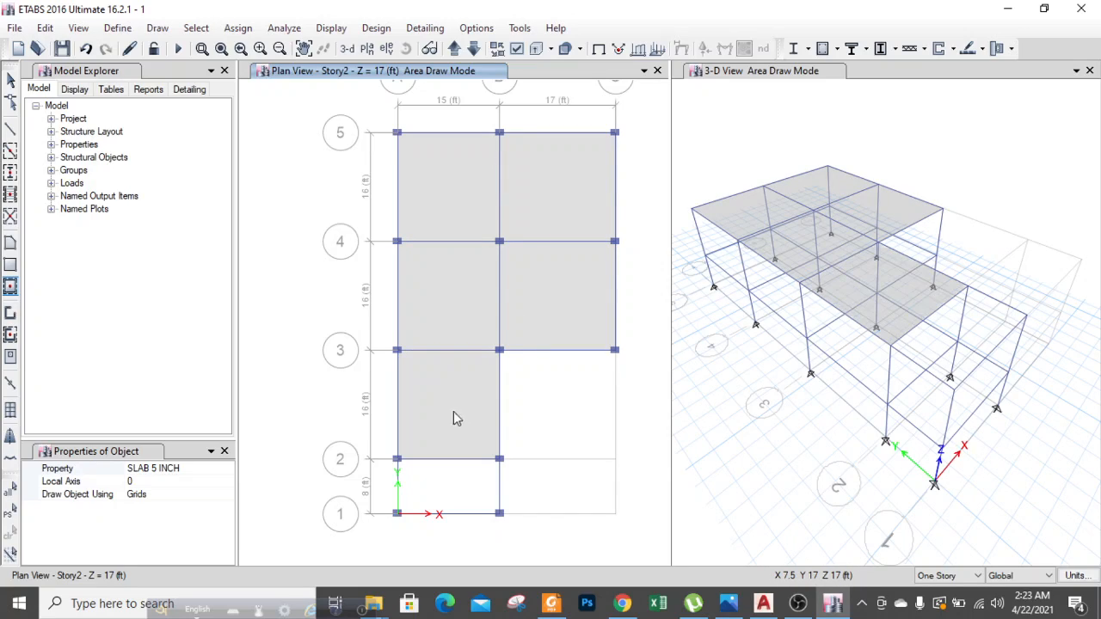
left_click(11, 79)
Switch to AutoCAD to examine the staircase bay in the Floor Plan, and return to the Story2 plan in ETABS.
scroll(323, 335, "down", 2)
scroll(358, 346, "up", 2)
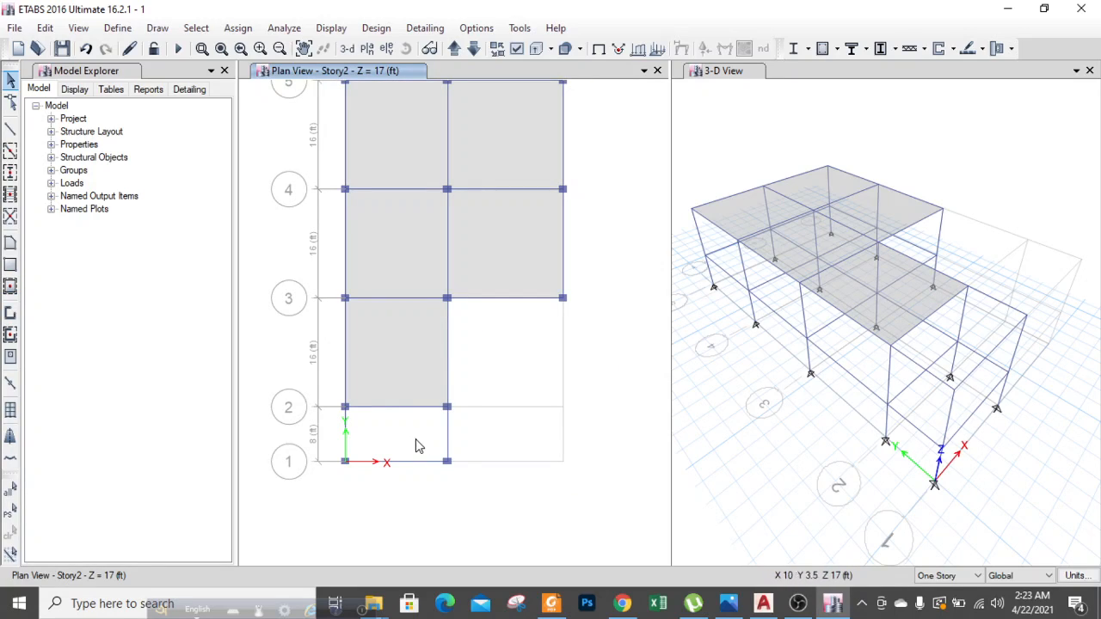
left_click(763, 603)
scroll(454, 387, "up", 2)
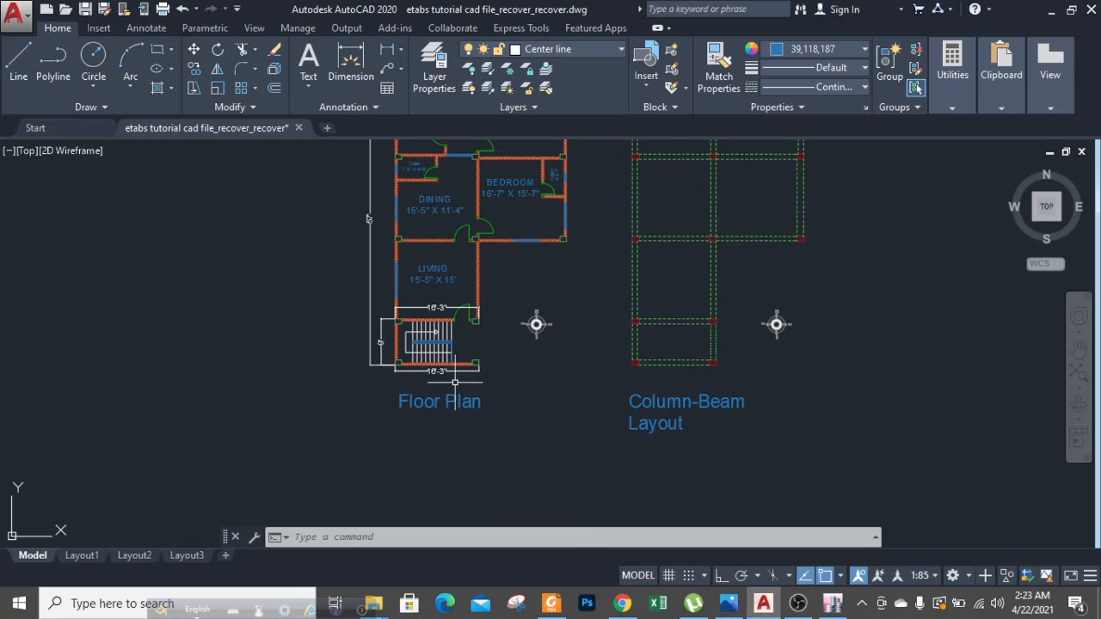
scroll(456, 344, "up", 3)
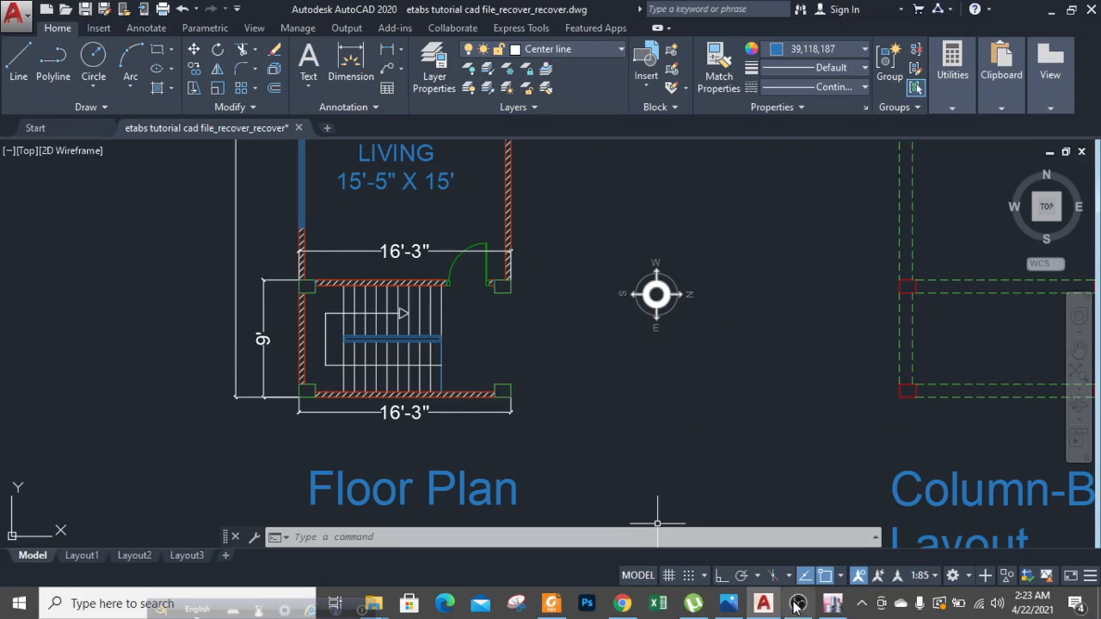
left_click(832, 603)
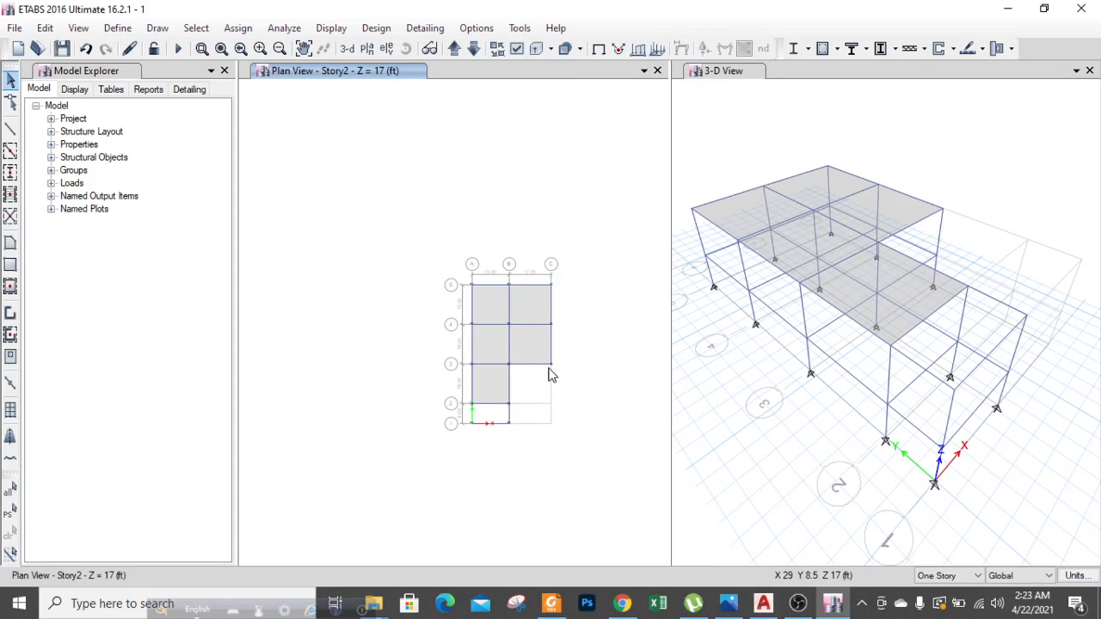
middle_click_drag(577, 368, 585, 308)
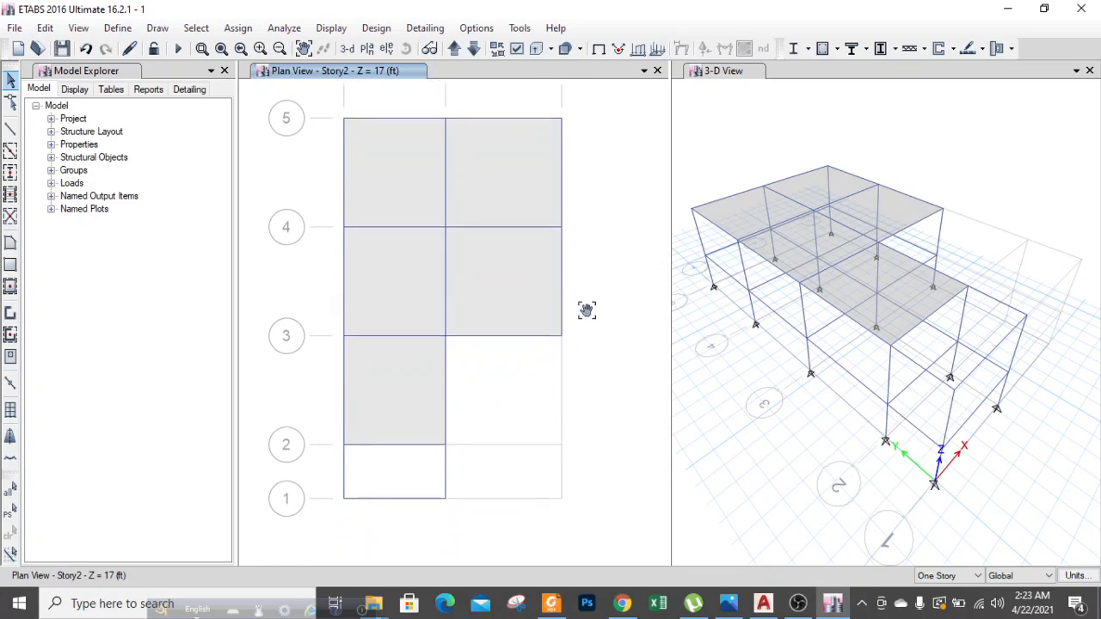